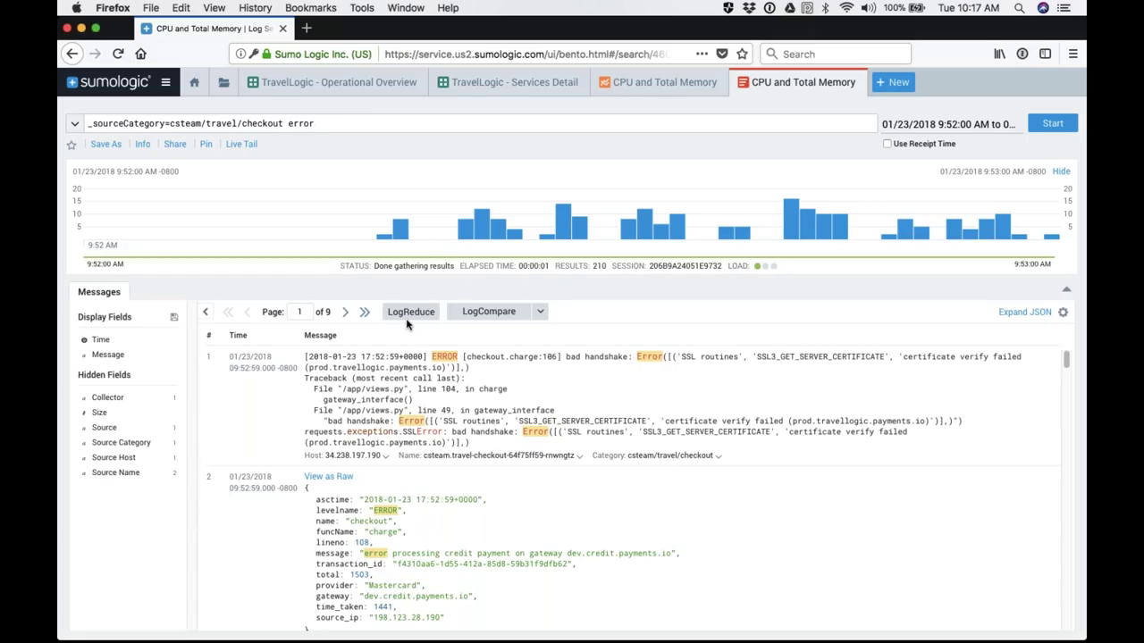
Step: Trim the query to _sourceCategory=csteam/travel/checkout and set the time range to Last 60 Minutes
double_click(303, 123)
key("BackSpace")
key("BackSpace")
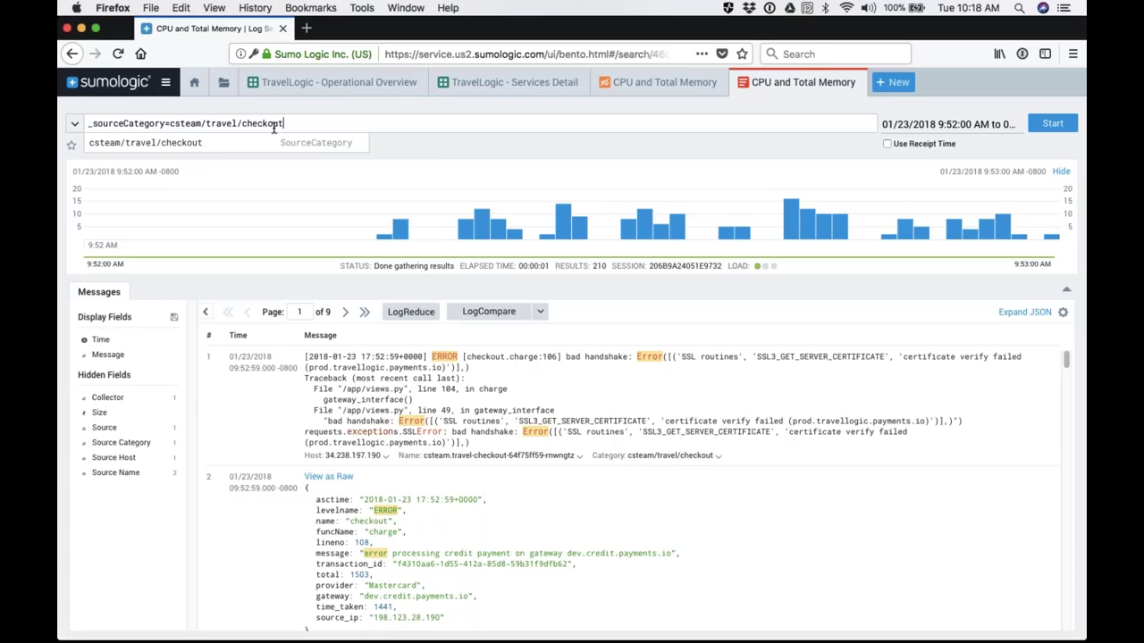
left_click_drag(294, 127, 88, 127)
key("End")
left_click(948, 125)
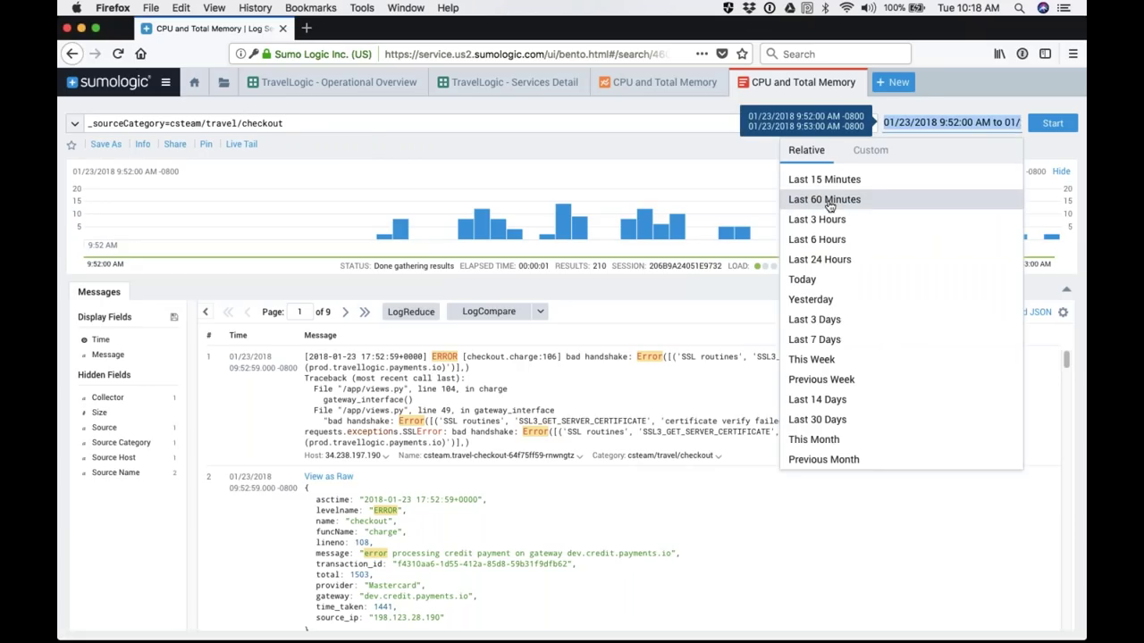
left_click(824, 200)
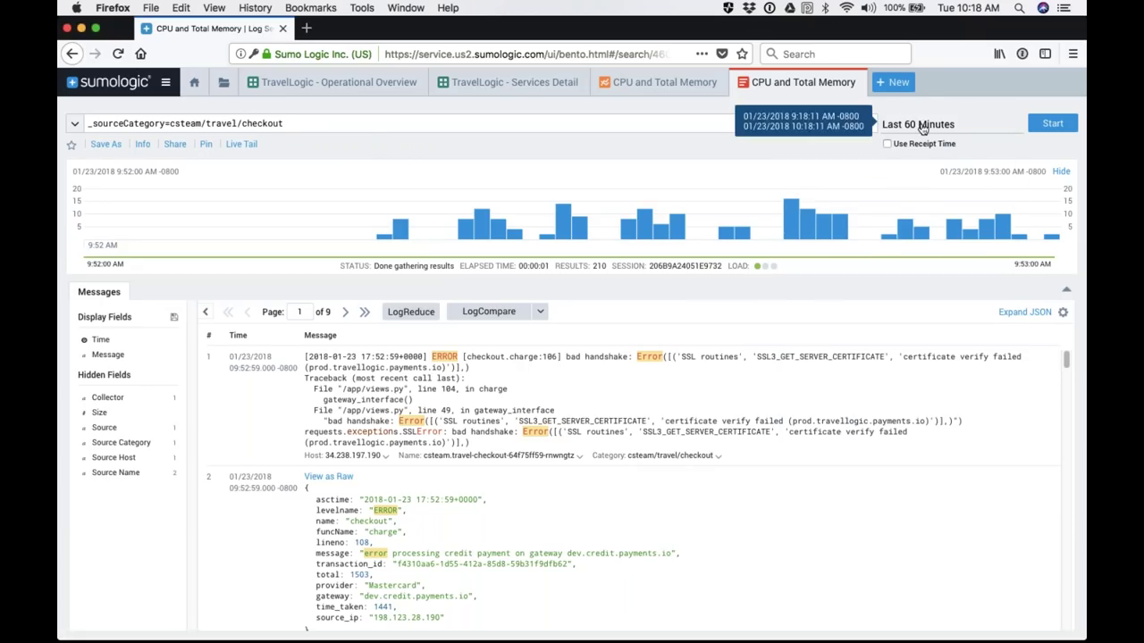
Step: Run the checkout search and group its messages into LogReduce signatures
left_click(1047, 123)
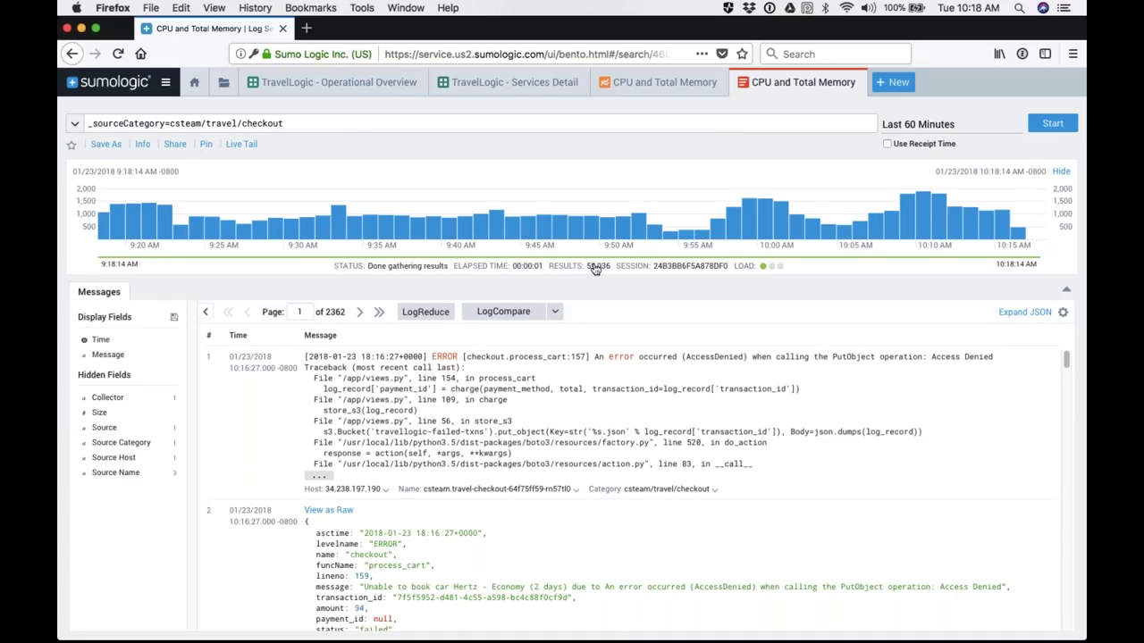
left_click(426, 312)
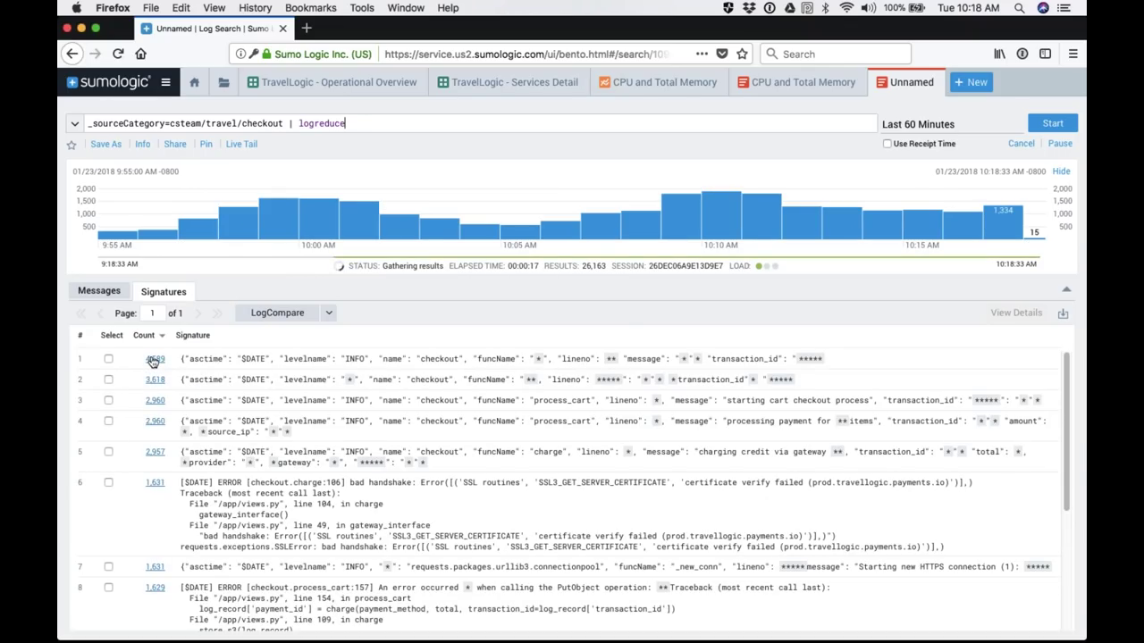
Step: Zoom the browser page to 120% so the signatures and counts are larger
key("super+plus")
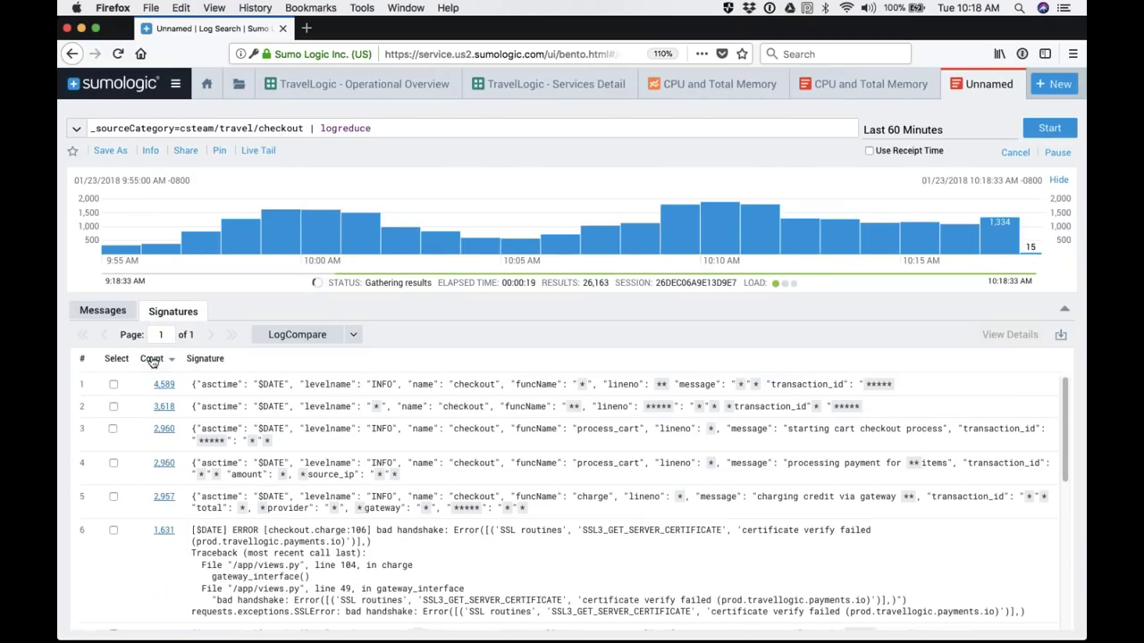
key("super+plus")
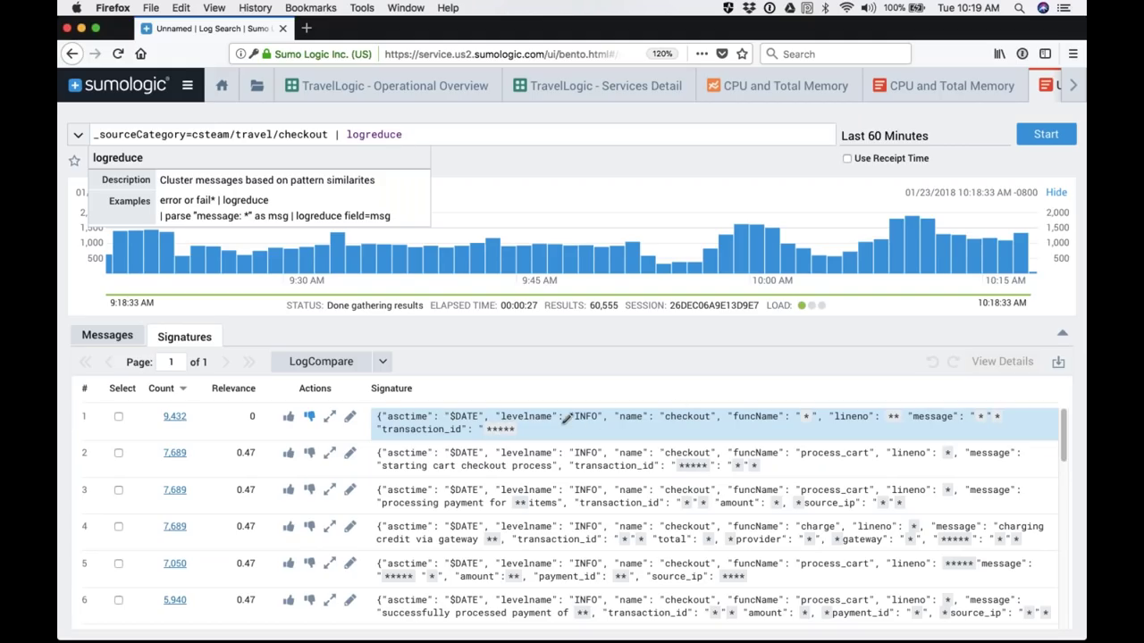
Step: Browse the Signatures table, then sort it by the Relevance column
scroll(565, 421, "down", 3)
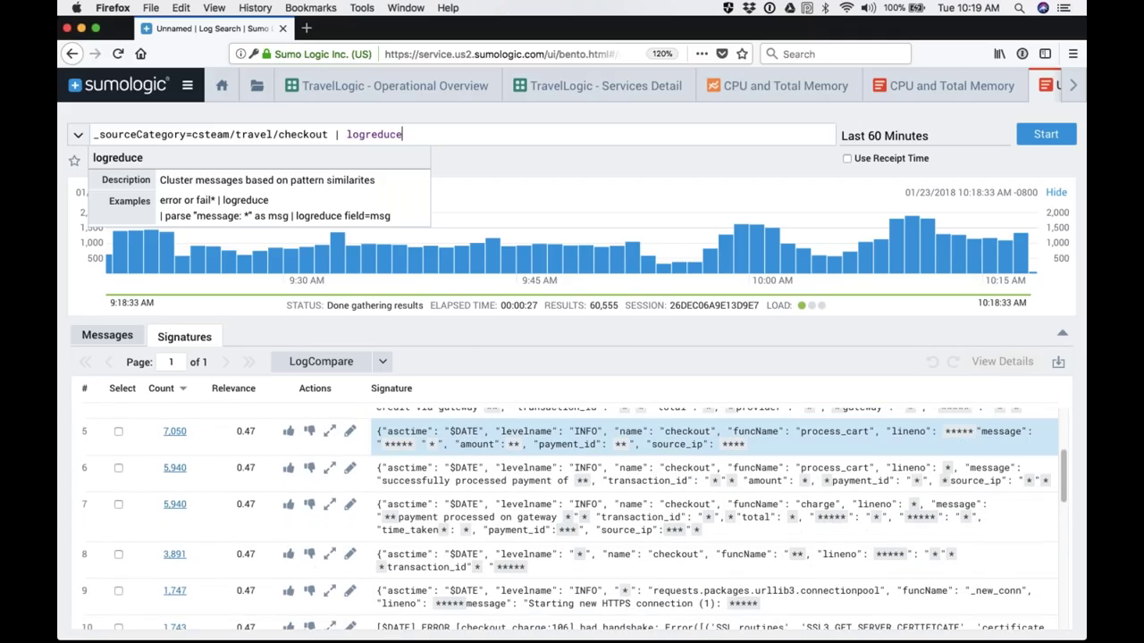
scroll(501, 462, "up", 3)
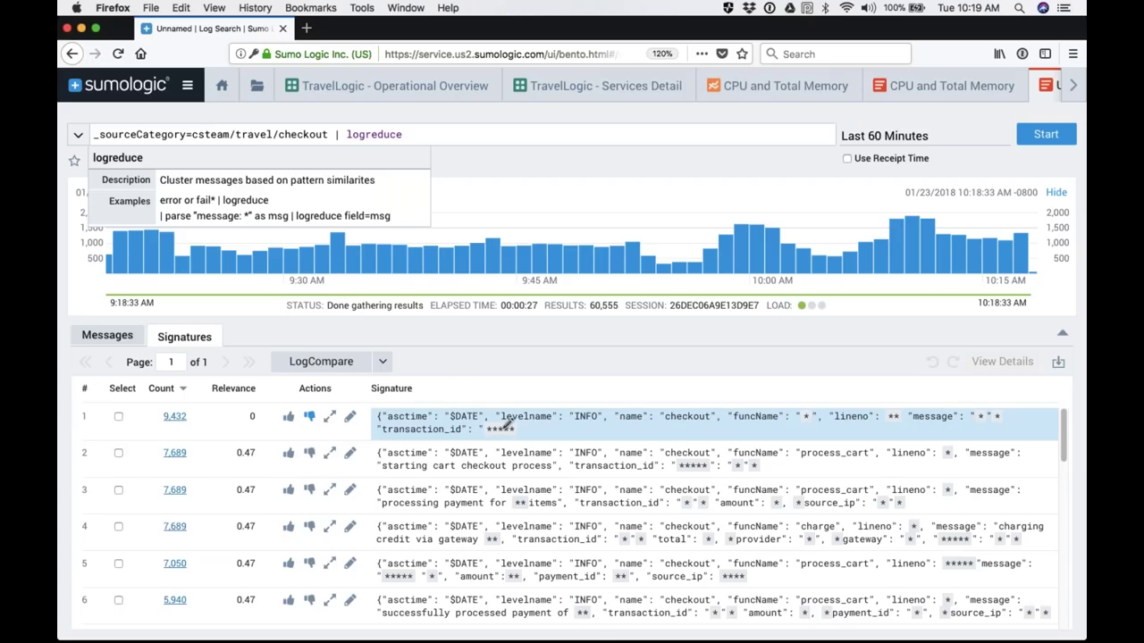
scroll(590, 425, "down", 5)
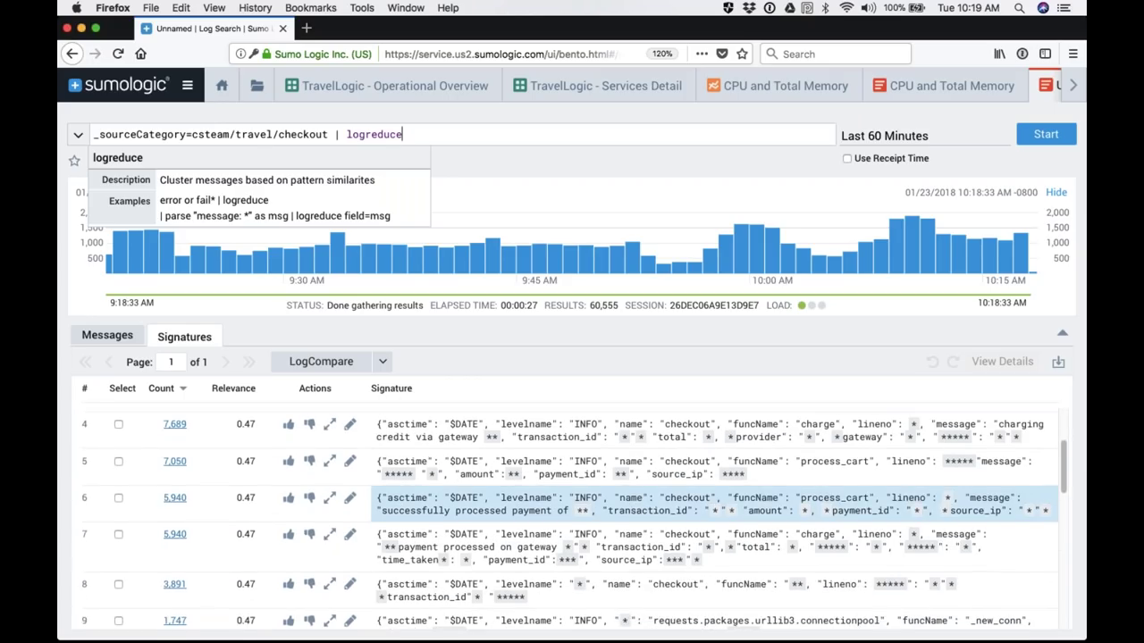
scroll(590, 474, "down", 3)
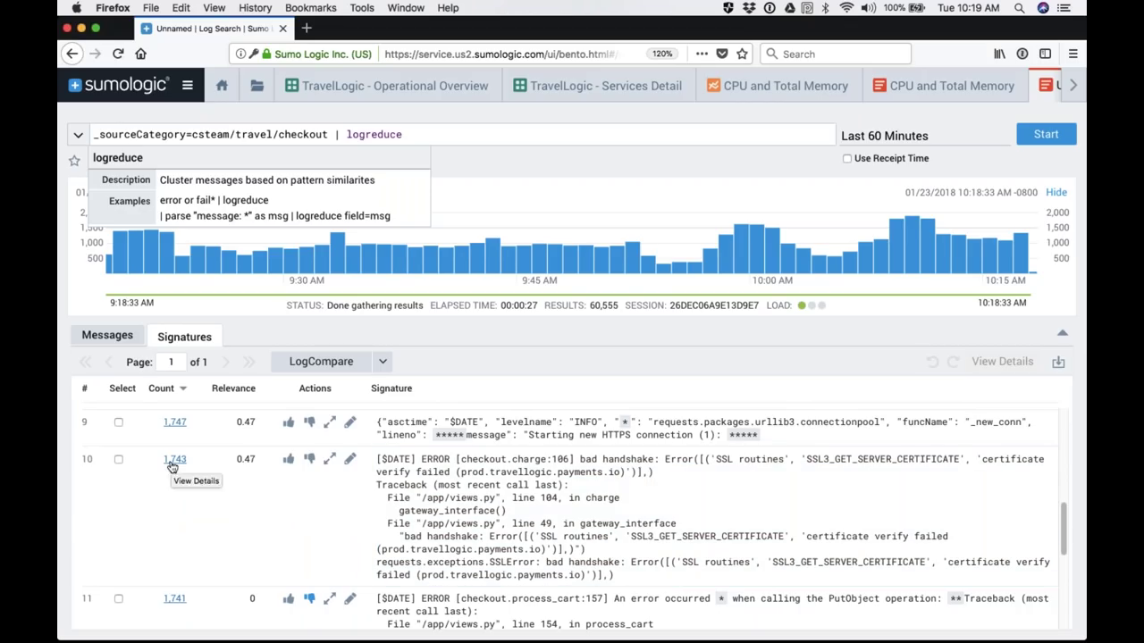
scroll(171, 467, "down", 5)
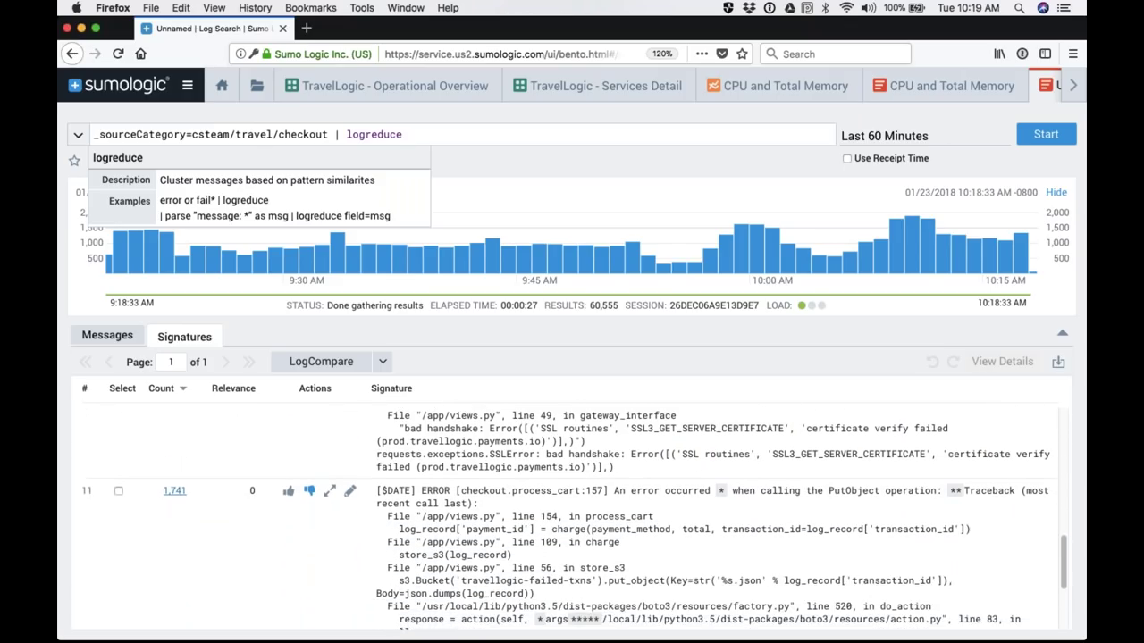
scroll(591, 520, "down", 2)
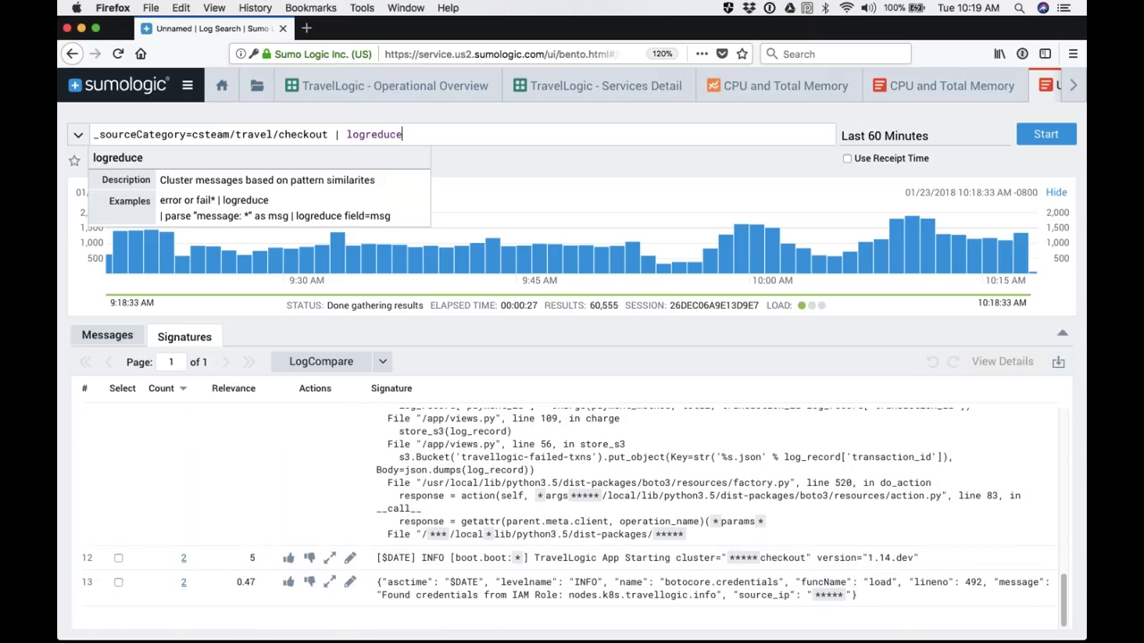
scroll(572, 509, "up", 10)
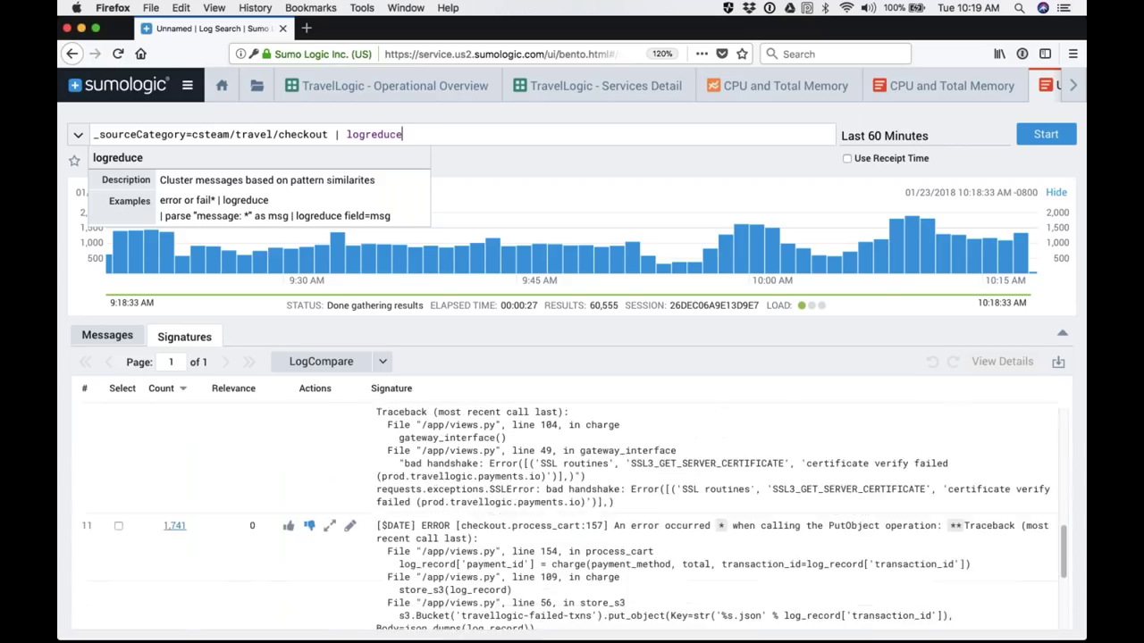
scroll(554, 518, "up", 2)
scroll(554, 518, "down", 2)
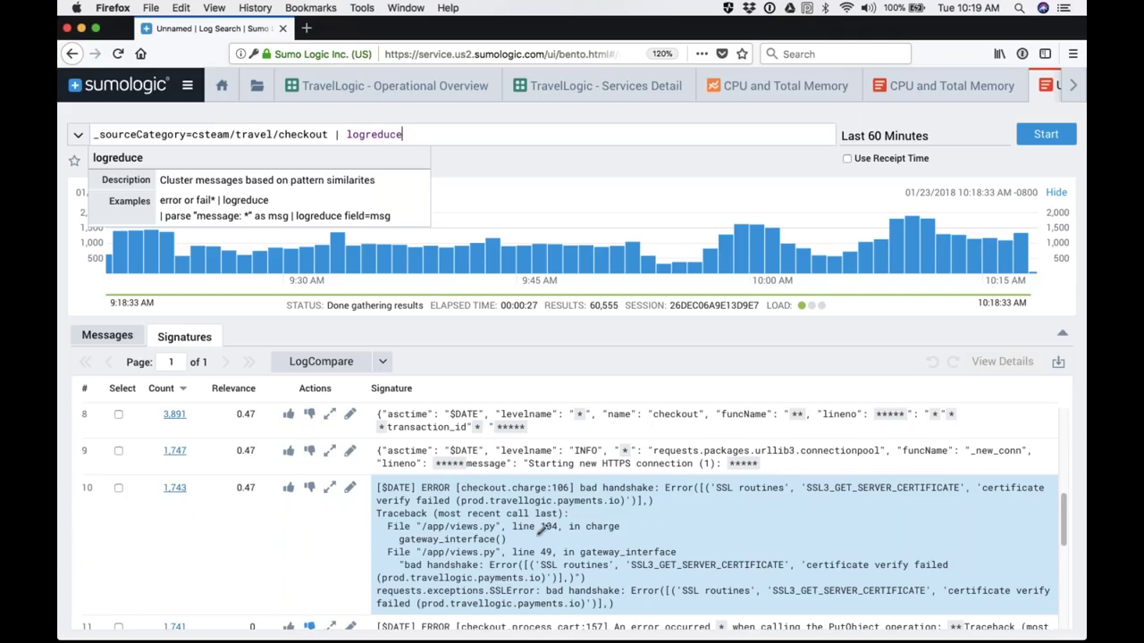
scroll(547, 528, "up", 5)
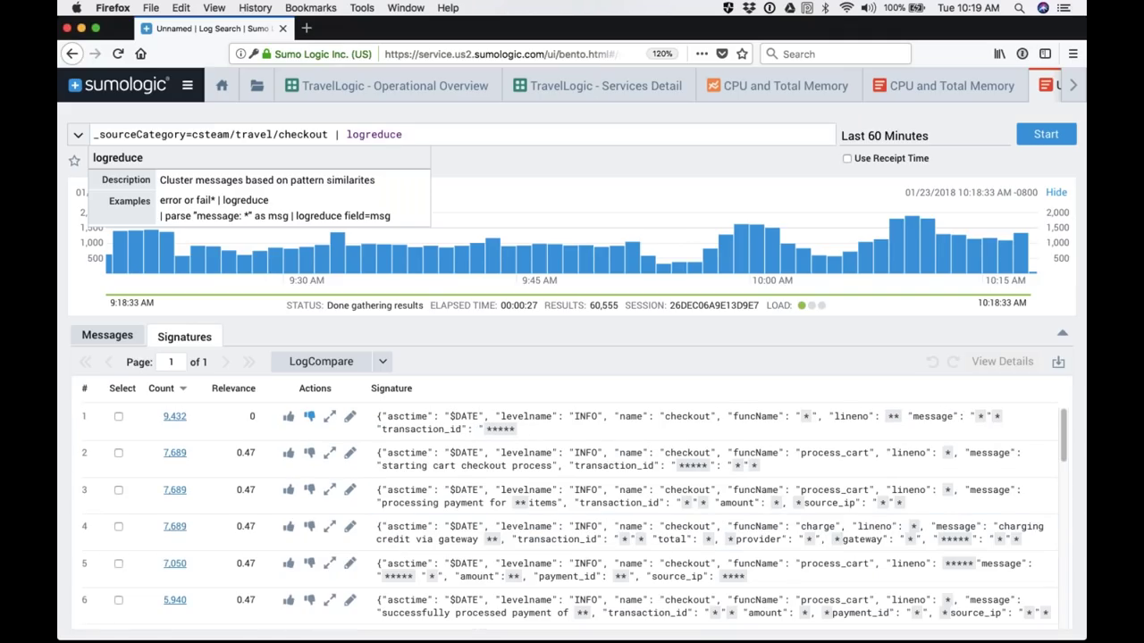
left_click(233, 389)
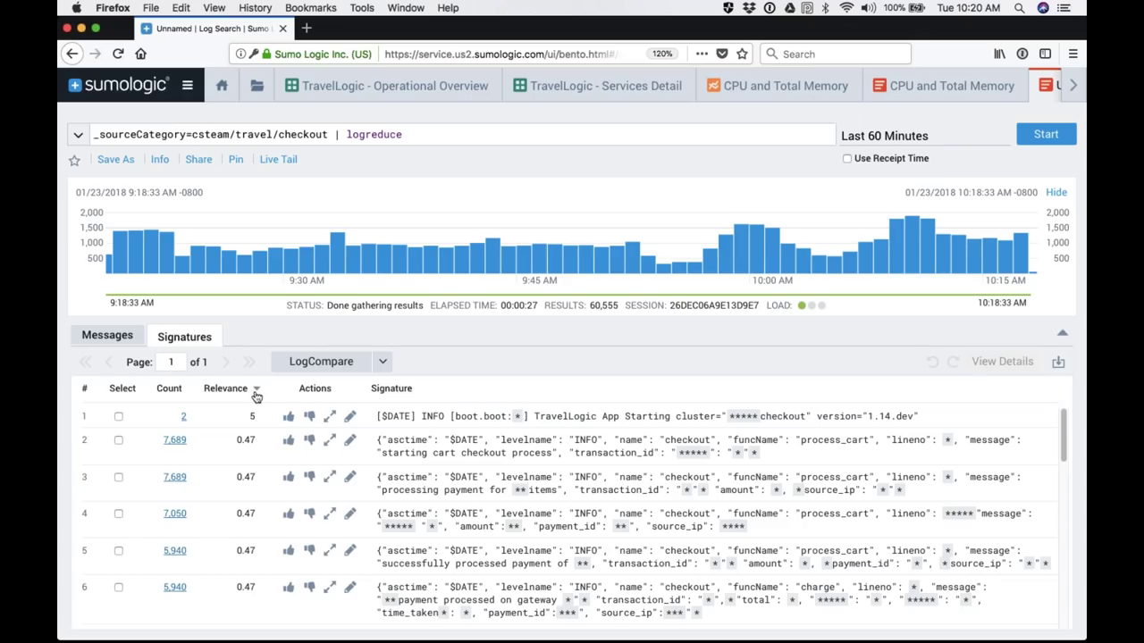
Step: Sort signatures by Count ascending, then switch to the TravelLogic - Services Detail dashboard
left_click(169, 389)
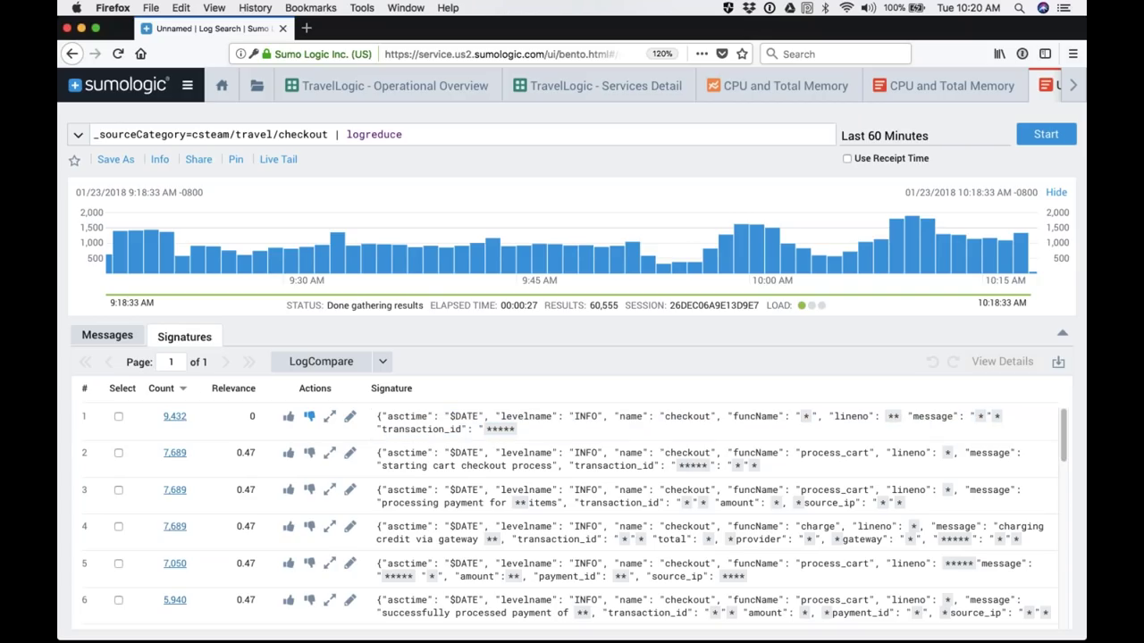
left_click(184, 392)
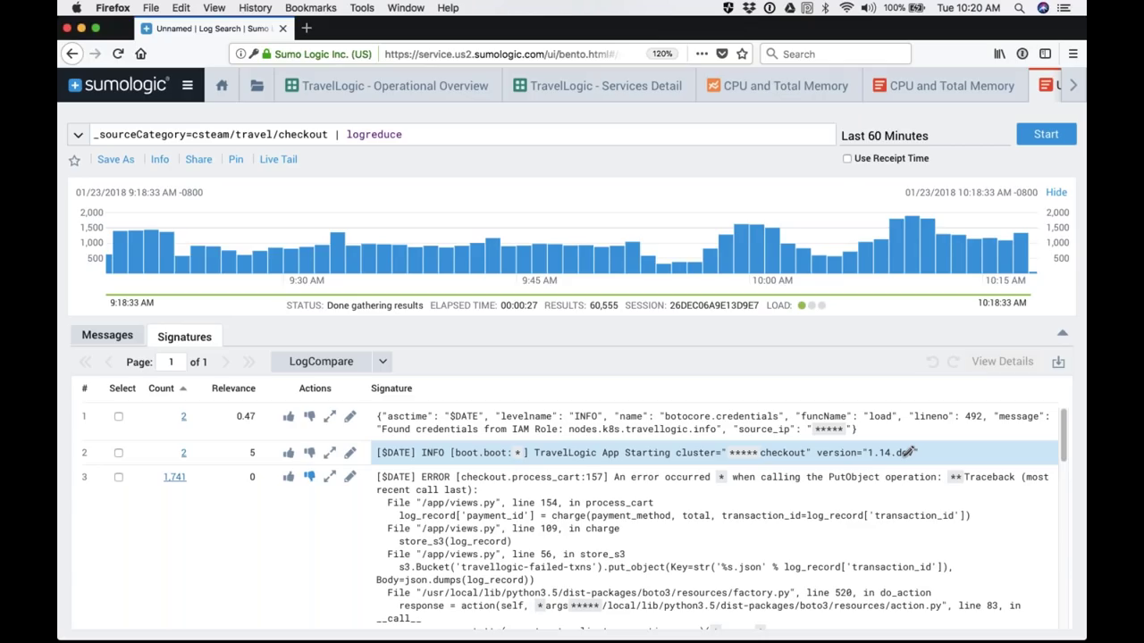
left_click(605, 85)
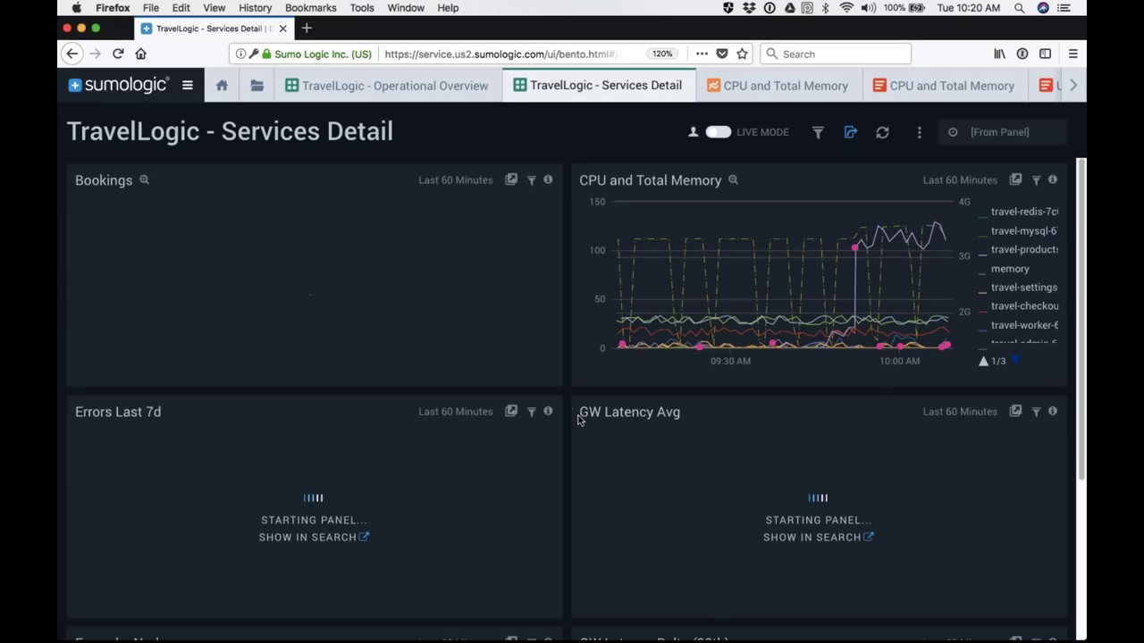
Step: Look over the Services Detail dashboard panels, then return to the checkout log search tab
mouse_move(685, 287)
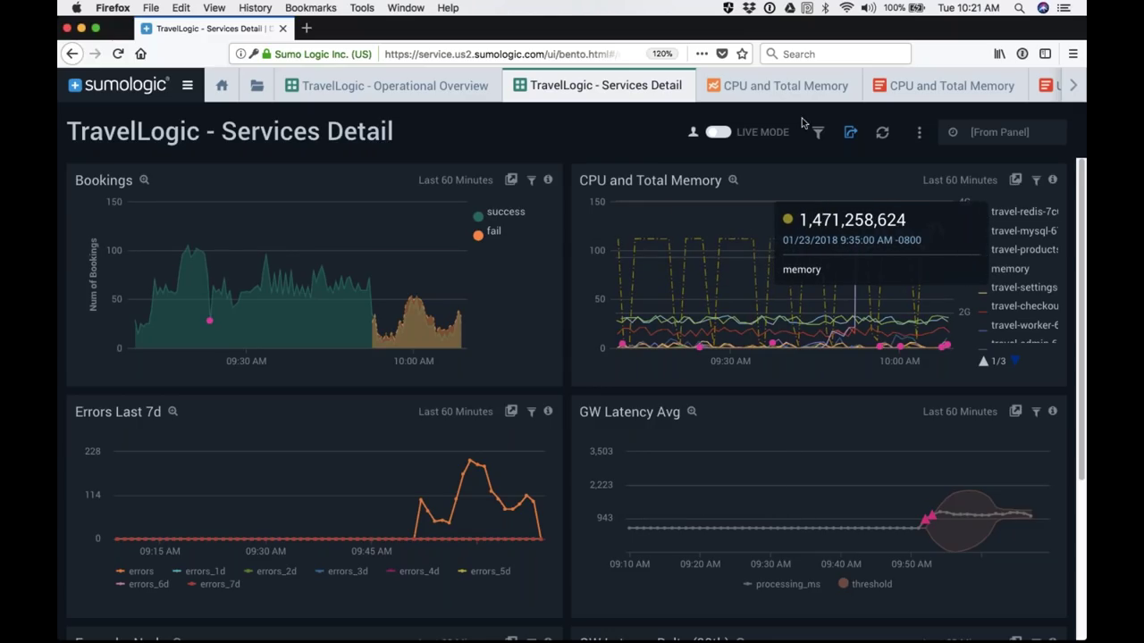
left_click(929, 88)
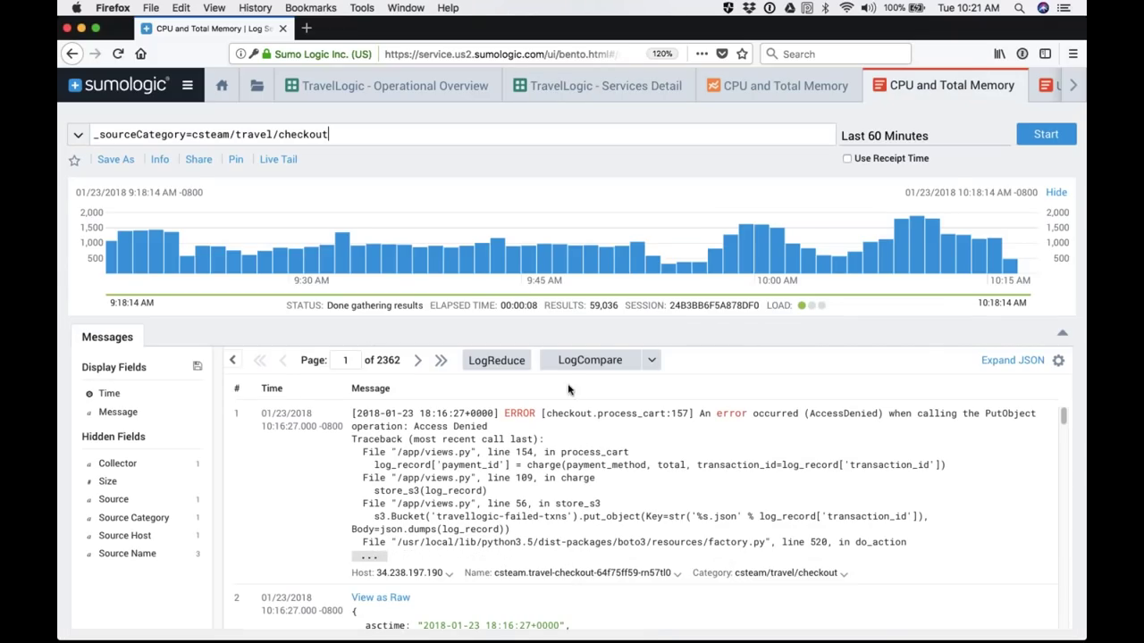
Step: Scroll through the search results and start switching over to Microsoft PowerPoint
scroll(596, 459, "down", 5)
scroll(594, 456, "up", 4)
scroll(594, 457, "up", 2)
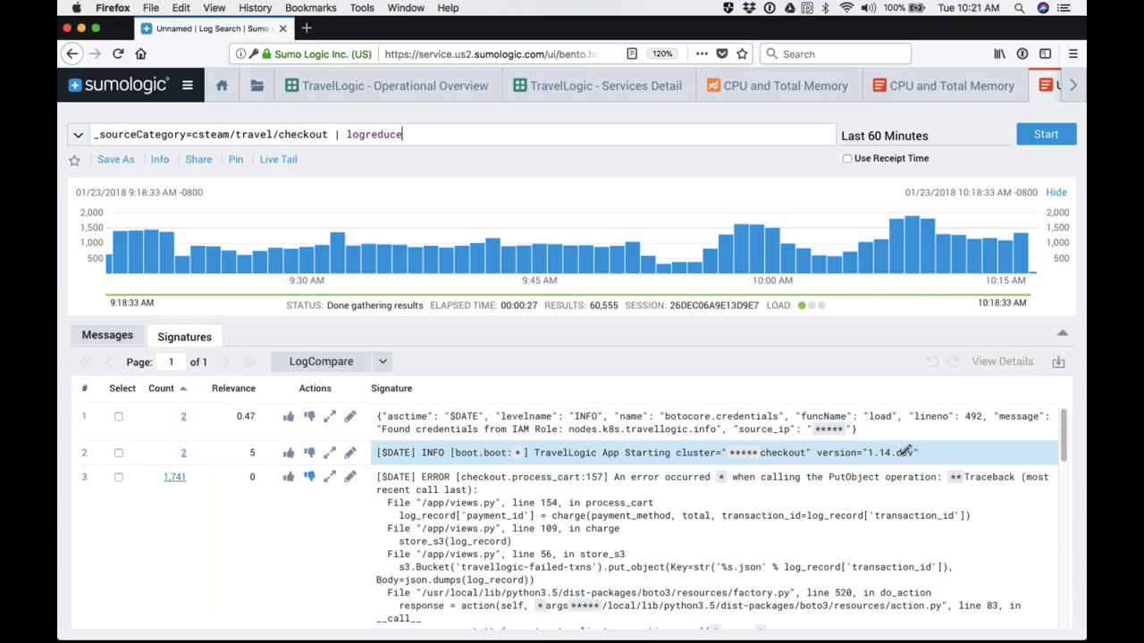
key("super+Tab")
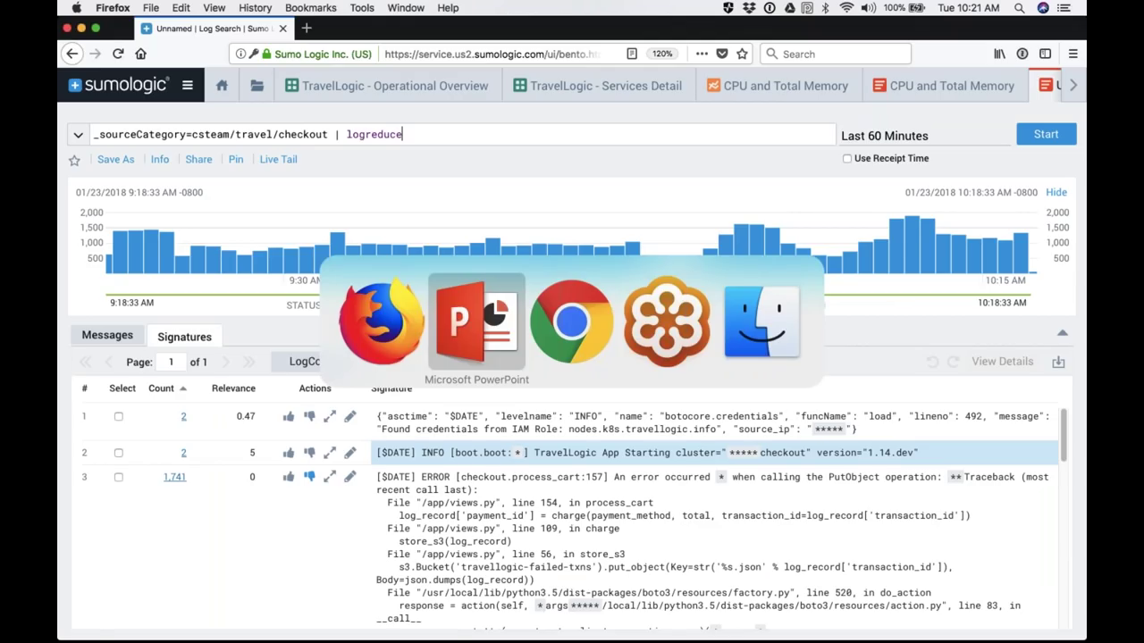
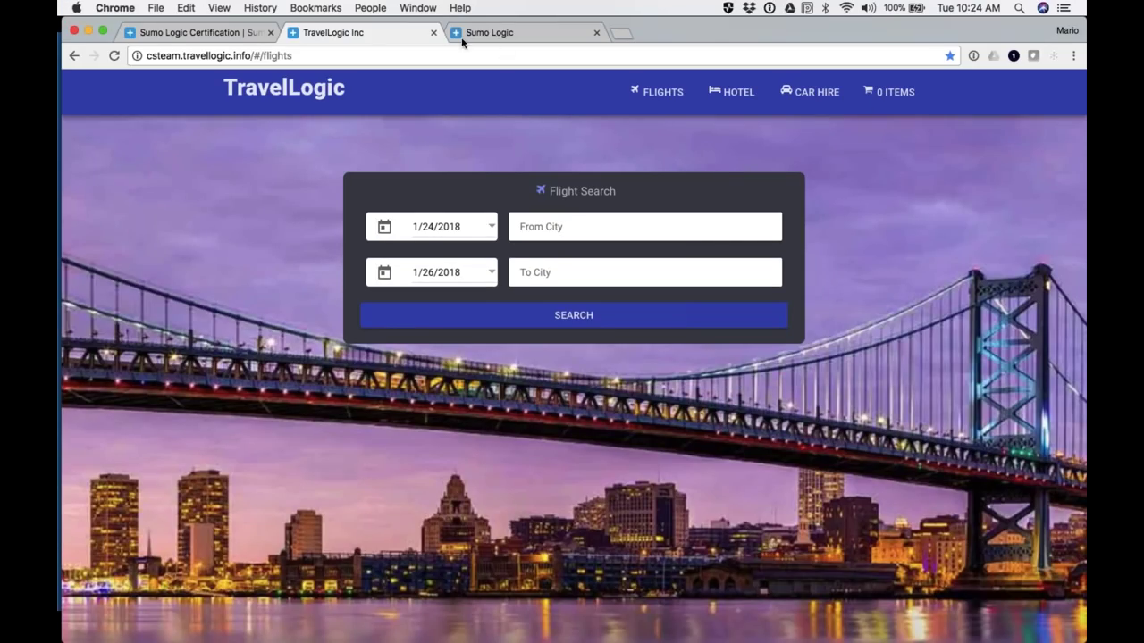
Step: Close the TravelLogic Inc demo tab to get back to the Sumo Logic home page
left_click(434, 33)
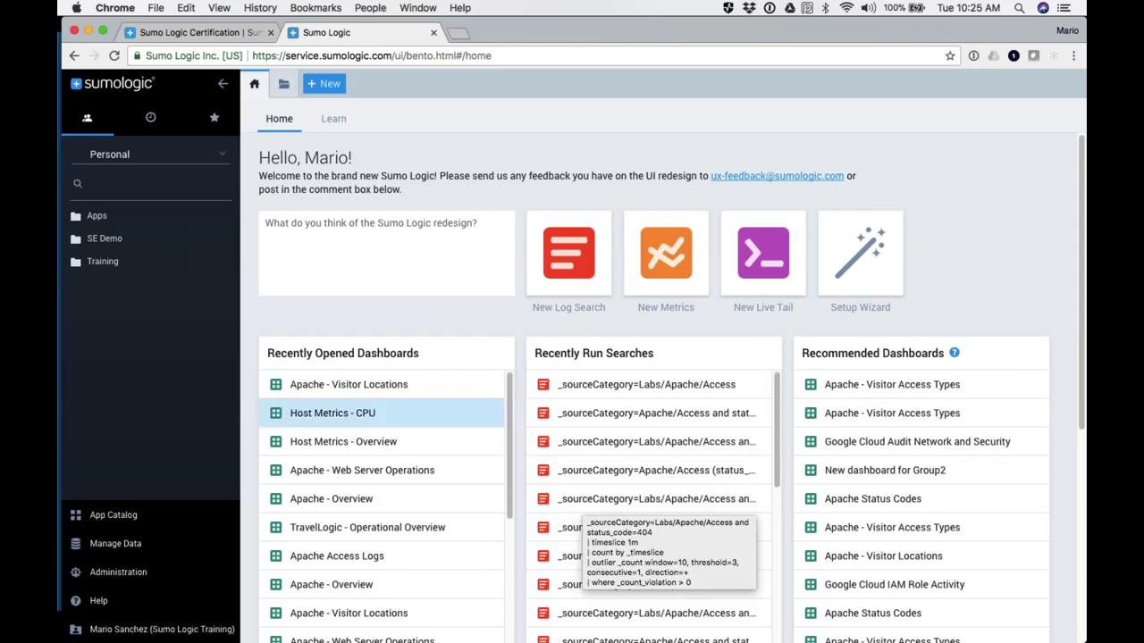
Step: Look at the + New menu, dismiss it, and start a New Log Search from the home page
left_click(315, 85)
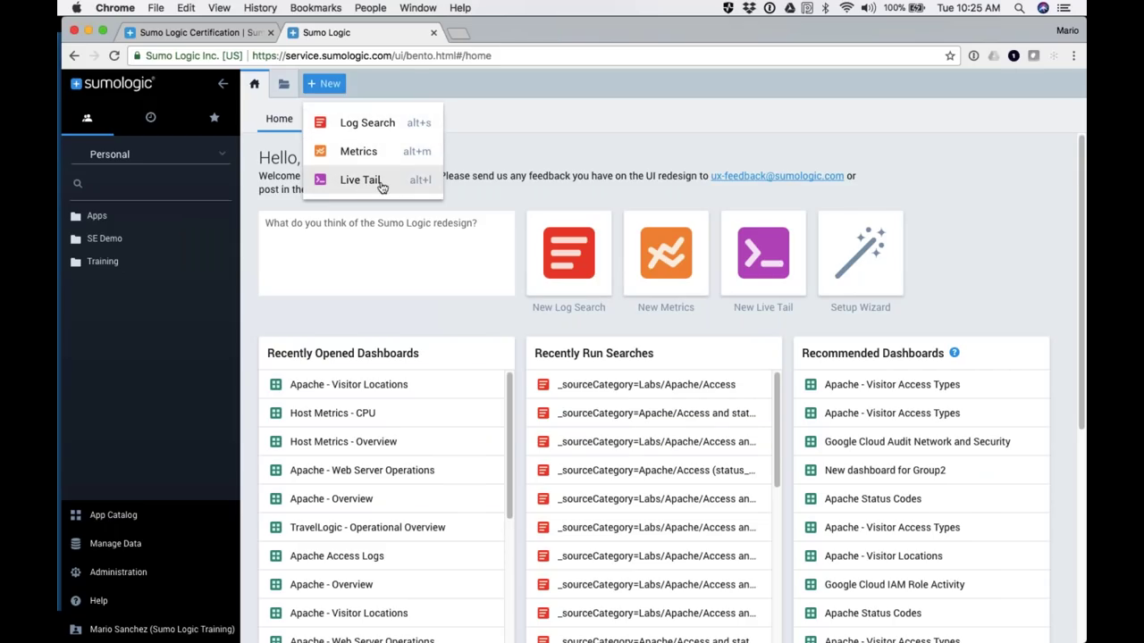
left_click(937, 166)
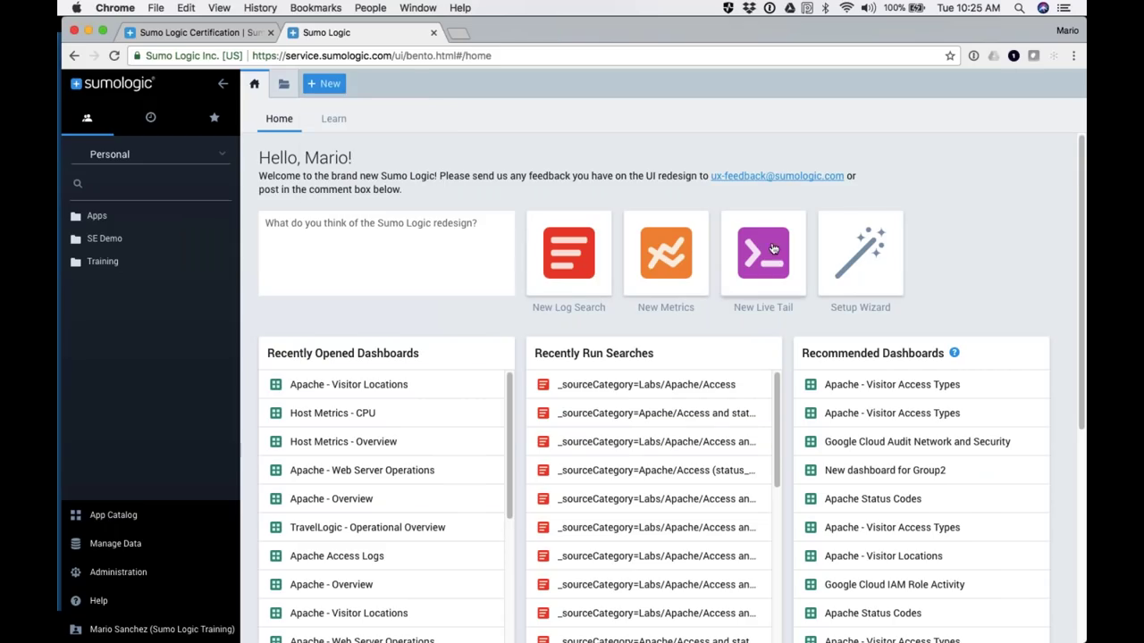
left_click(567, 266)
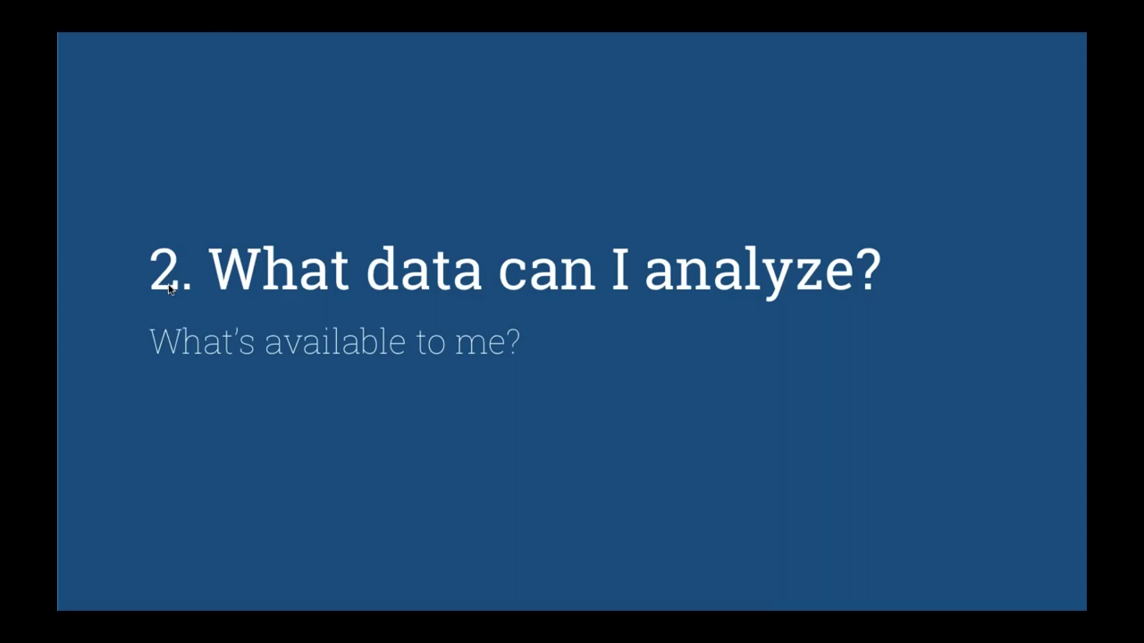
Step: Advance the slideshow to the collected-data slide, then return to the empty Search 2 log search
key("Right")
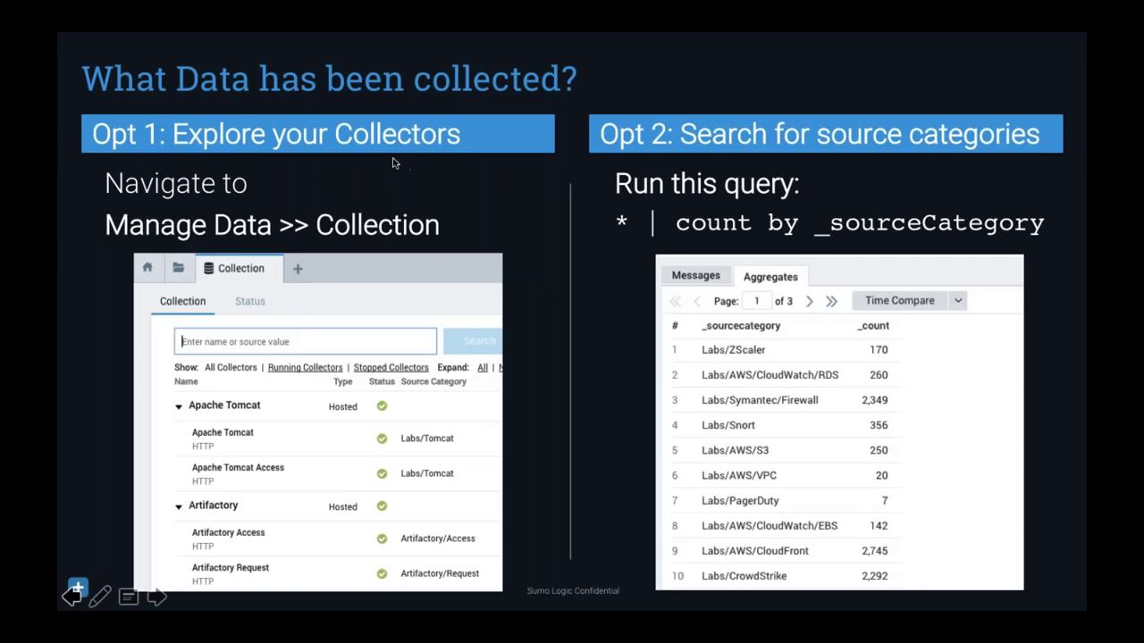
key("super+Tab")
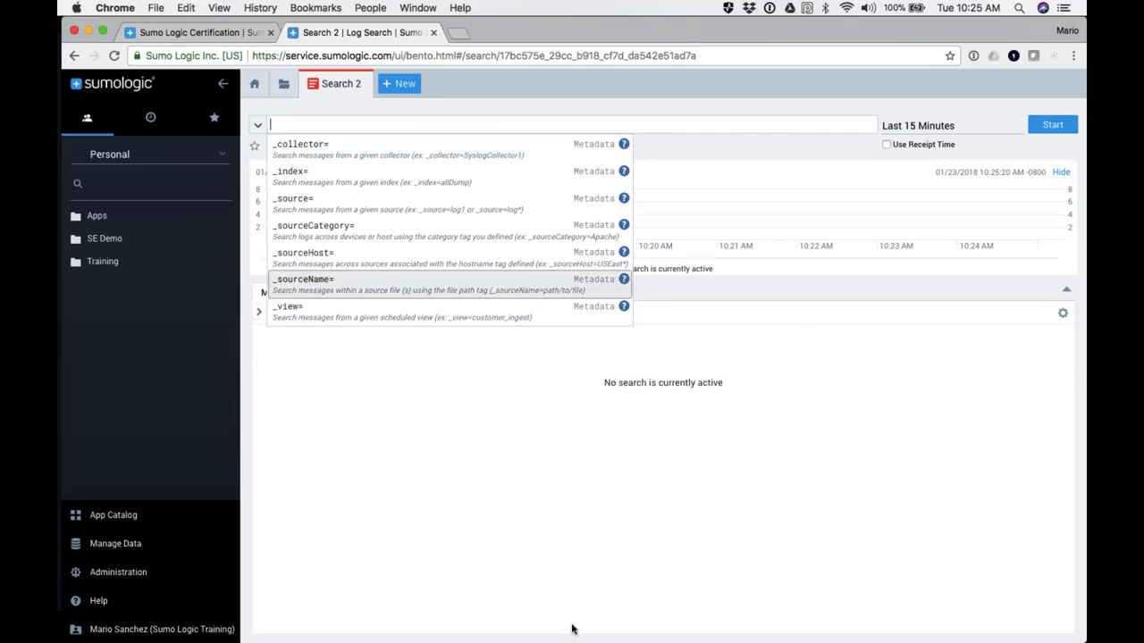
left_click(572, 625)
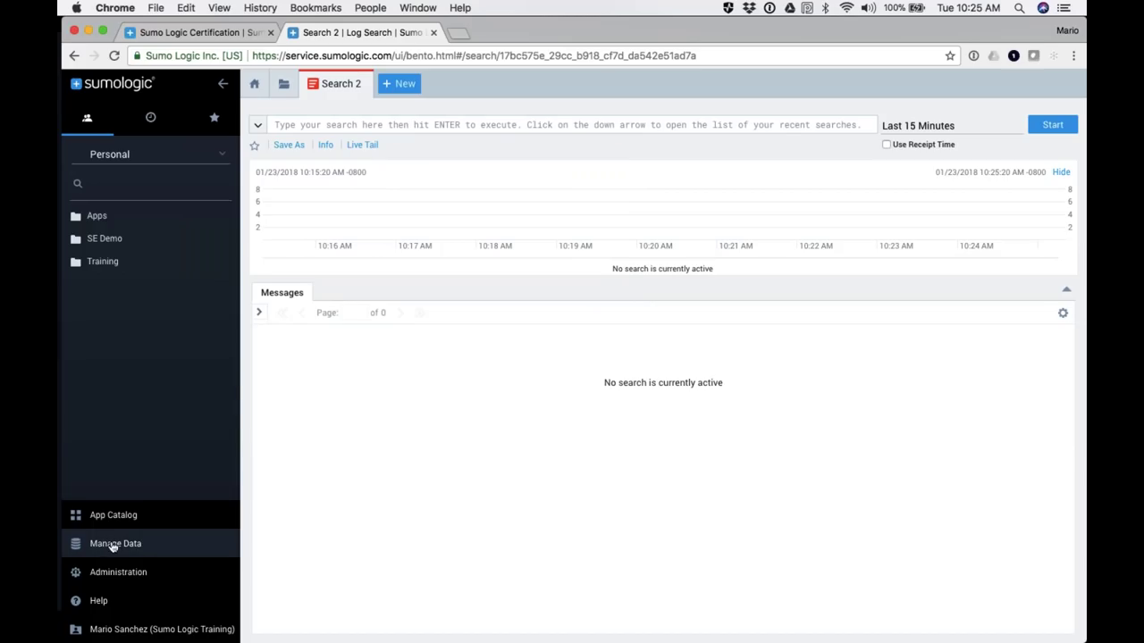
Step: Open Manage Data > Collection and browse through the list of collectors and sources
left_click(112, 547)
left_click(106, 459)
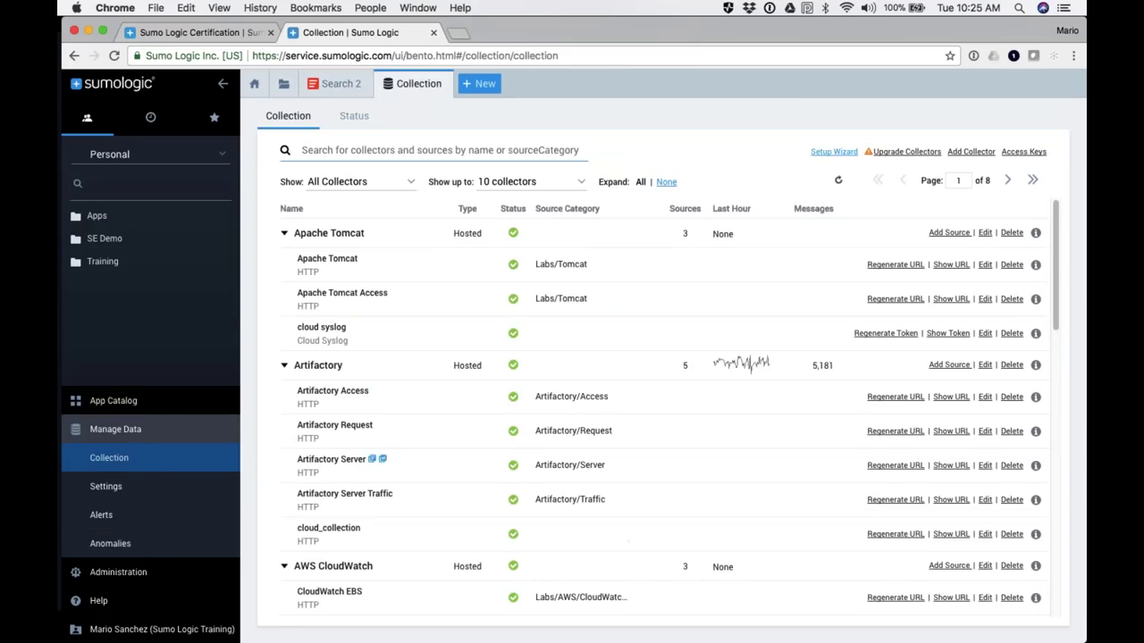
mouse_move(378, 459)
scroll(307, 323, "down", 1)
mouse_move(321, 331)
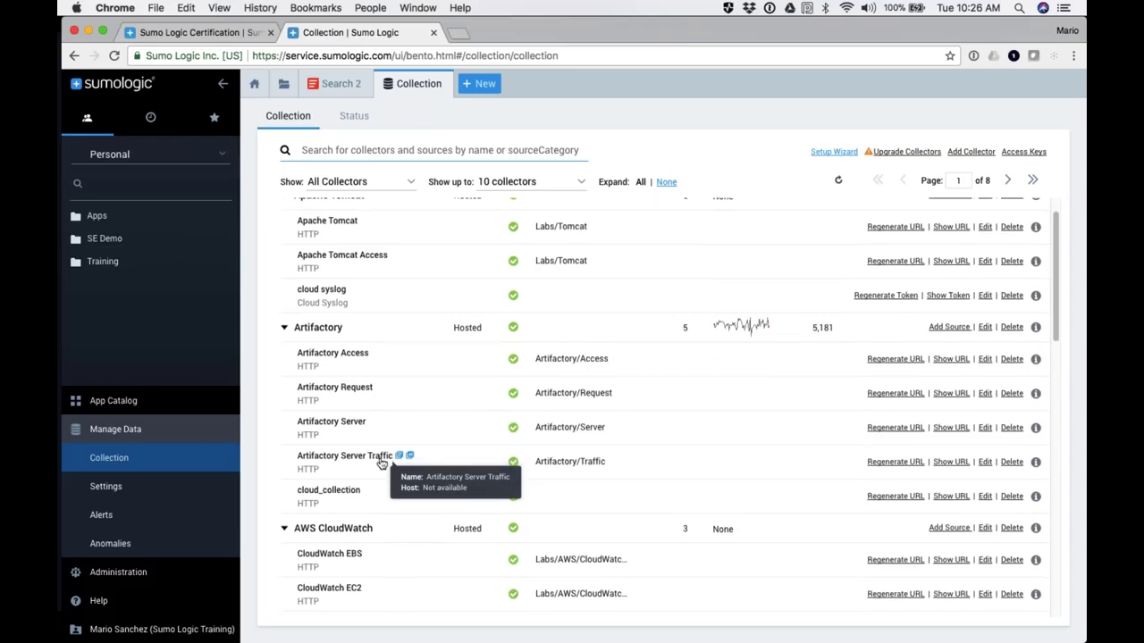
scroll(382, 462, "down", 5)
mouse_move(355, 253)
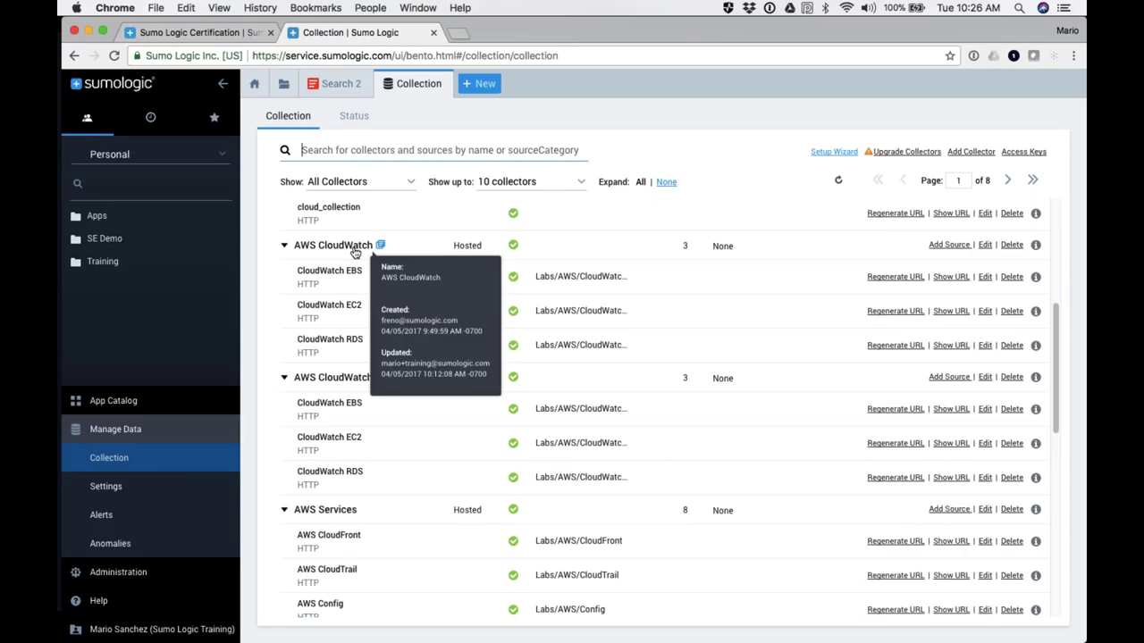
mouse_move(355, 310)
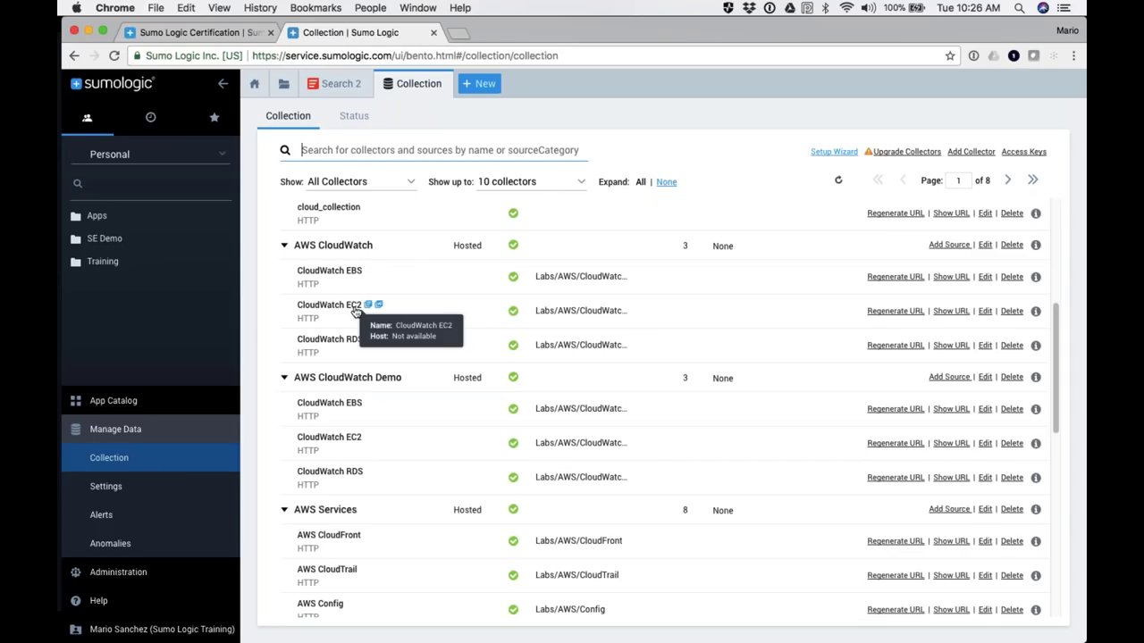
mouse_move(354, 346)
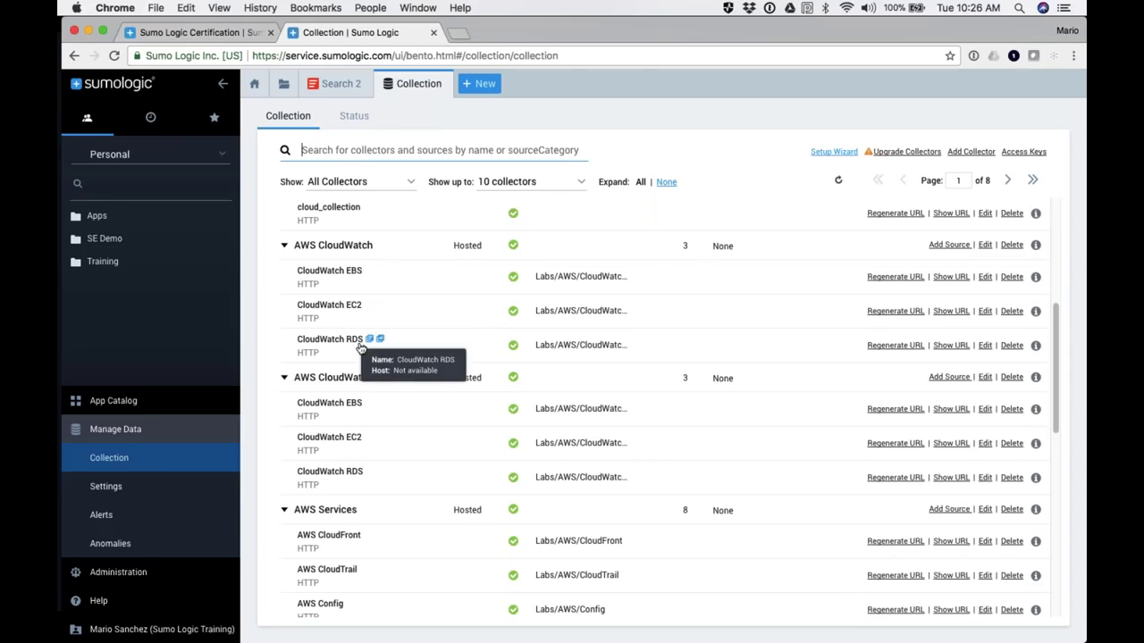
scroll(356, 348, "down", 1)
scroll(356, 348, "down", 3)
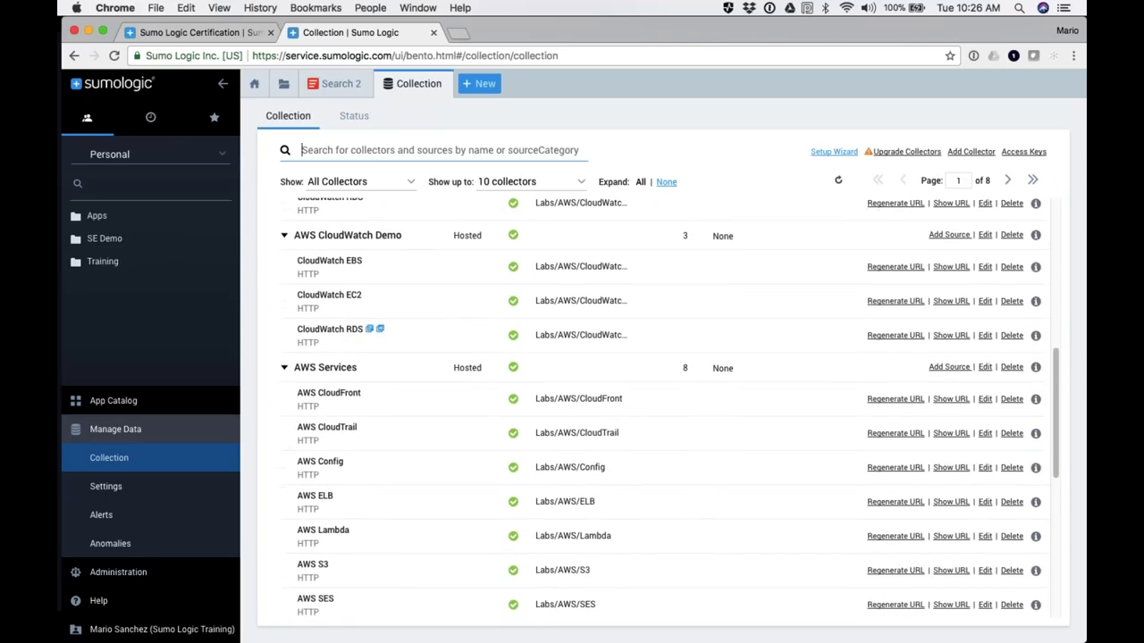
scroll(365, 418, "down", 3)
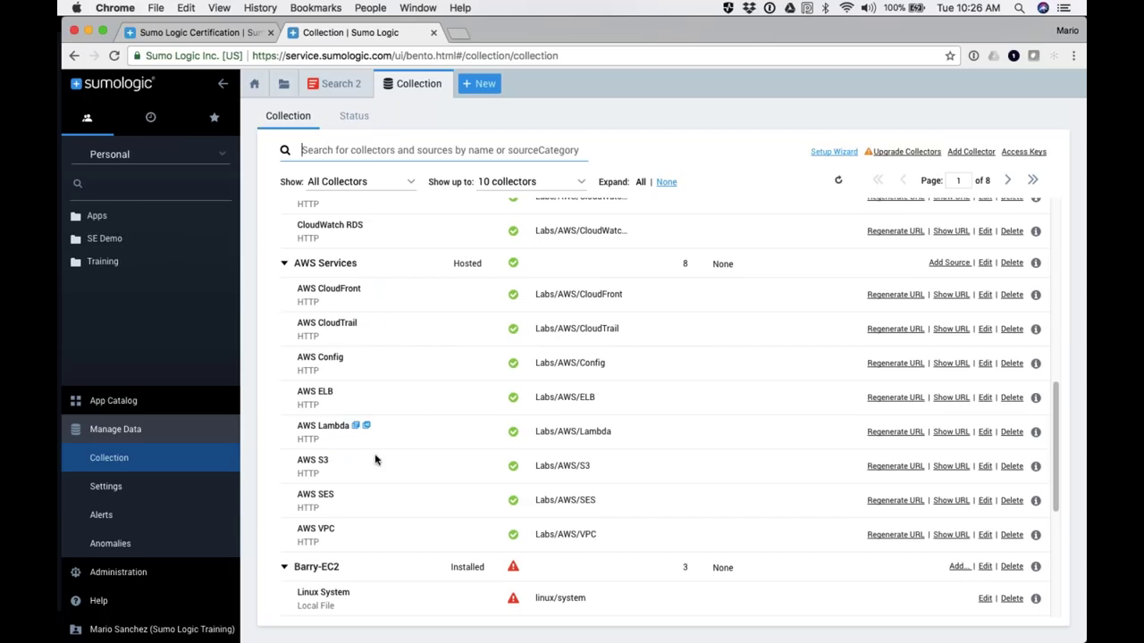
scroll(374, 495, "down", 3)
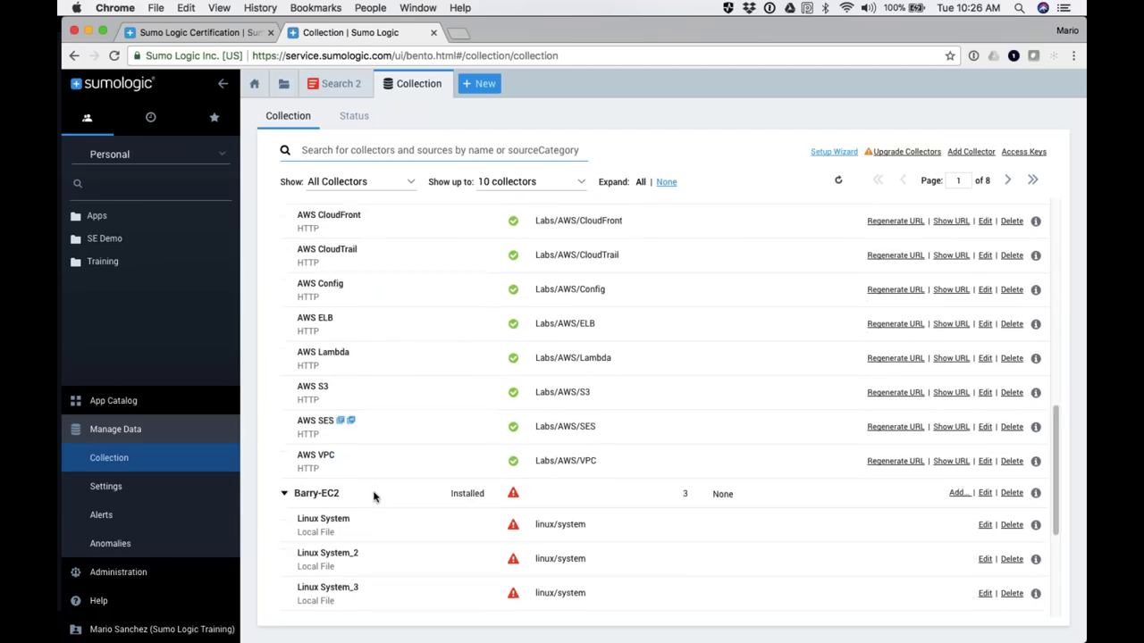
scroll(374, 497, "up", 4)
scroll(374, 497, "up", 10)
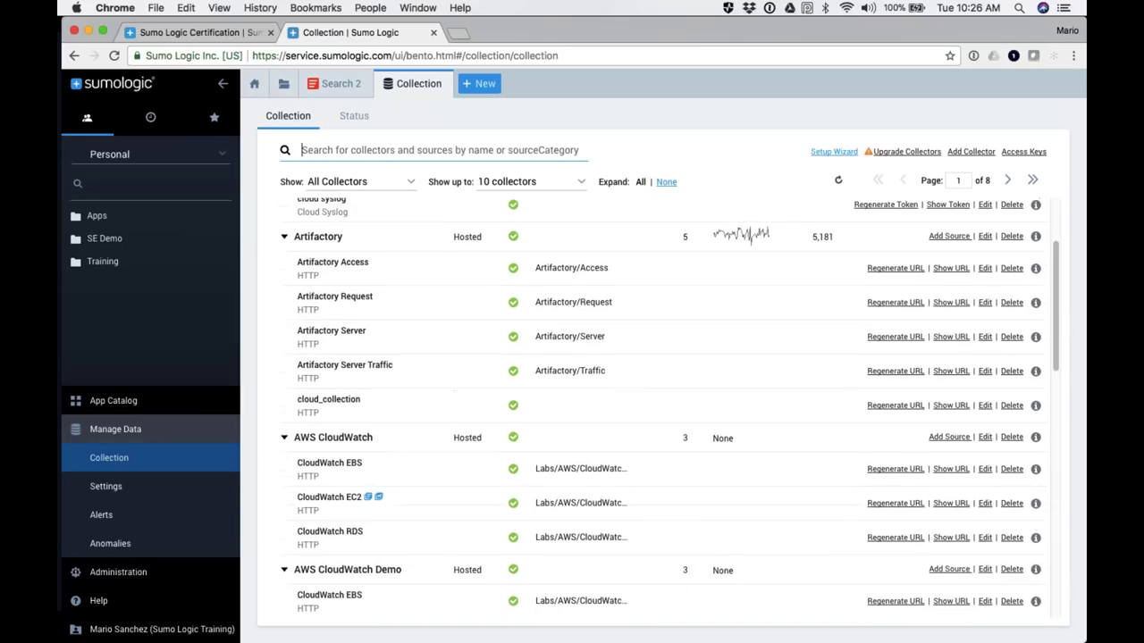
scroll(357, 375, "up", 2)
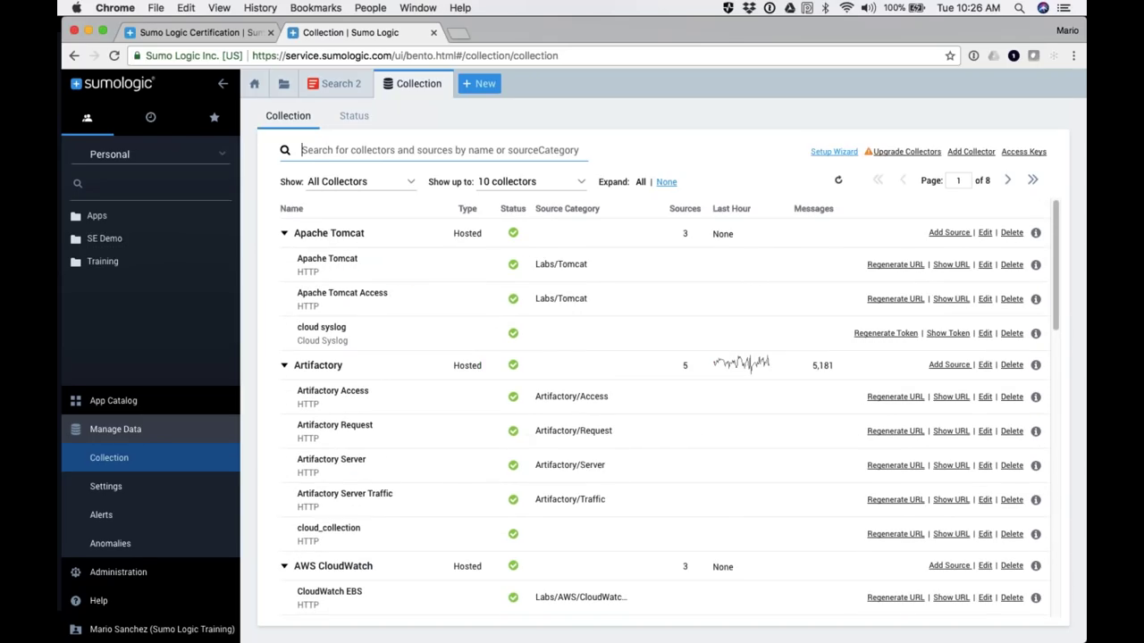
Step: Filter the collector list by 'apache' and review the matching collectors and sources
type("ap")
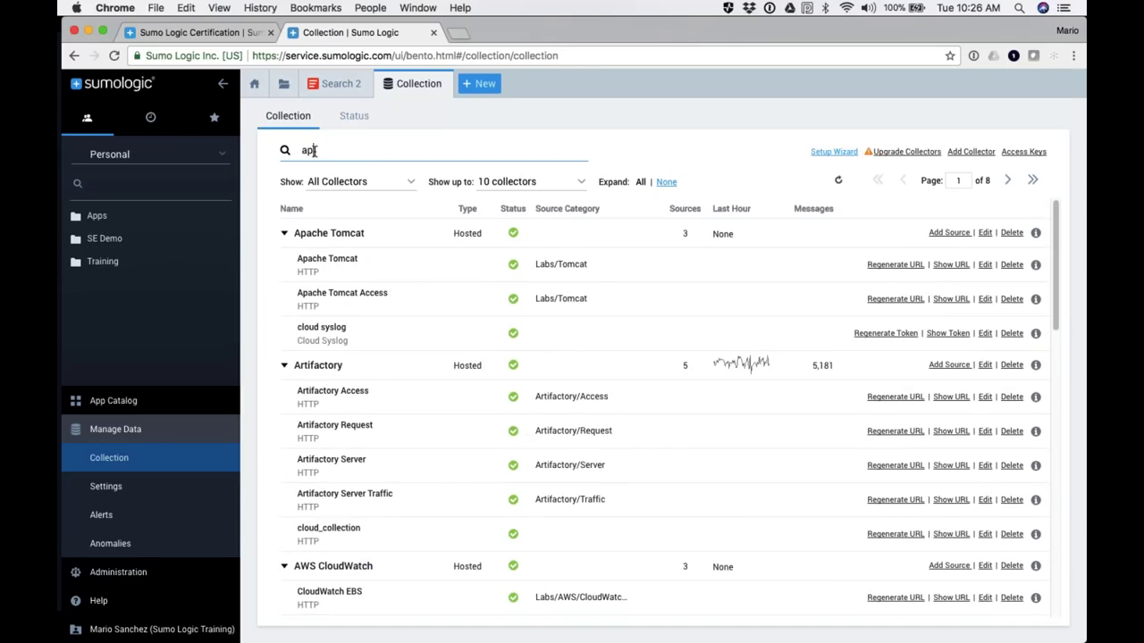
type("ache")
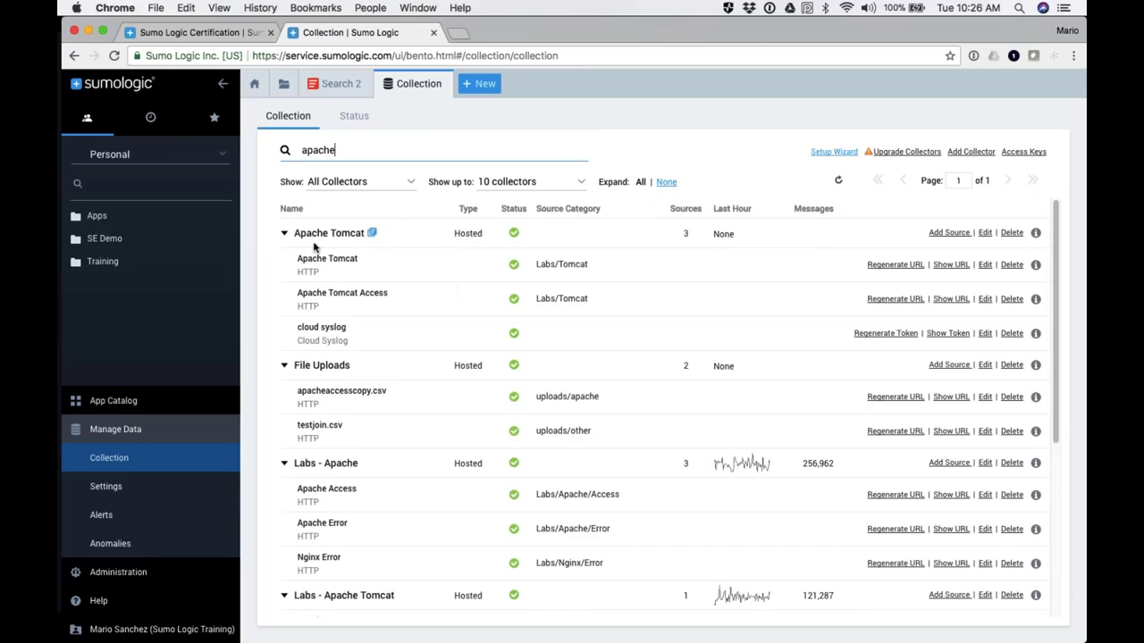
scroll(333, 386, "down", 3)
scroll(333, 386, "down", 2)
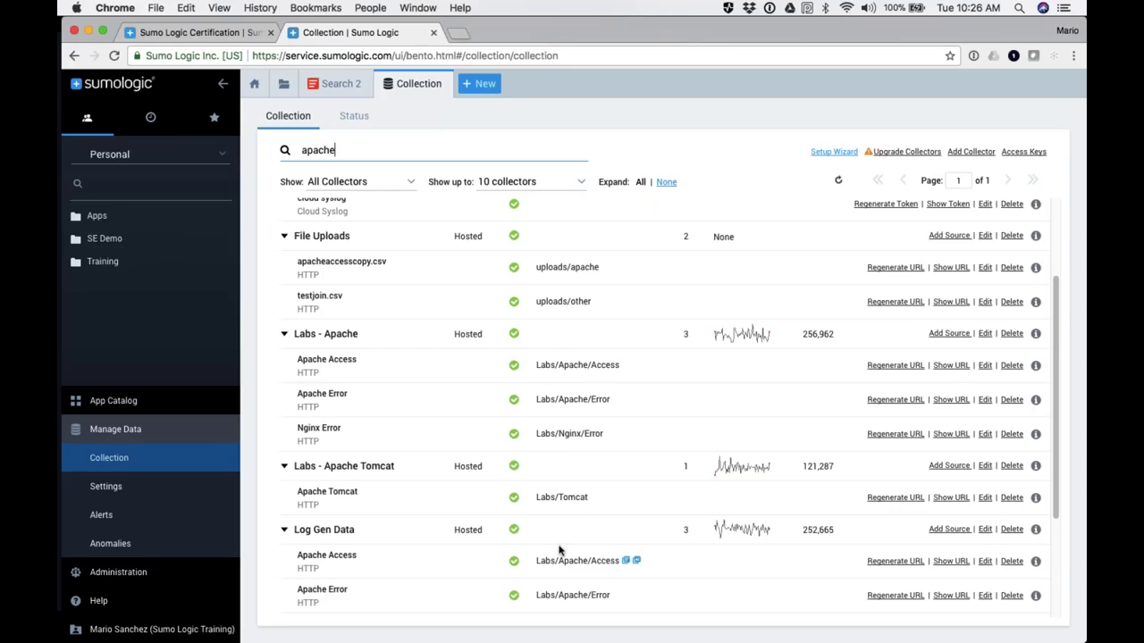
scroll(563, 552, "down", 4)
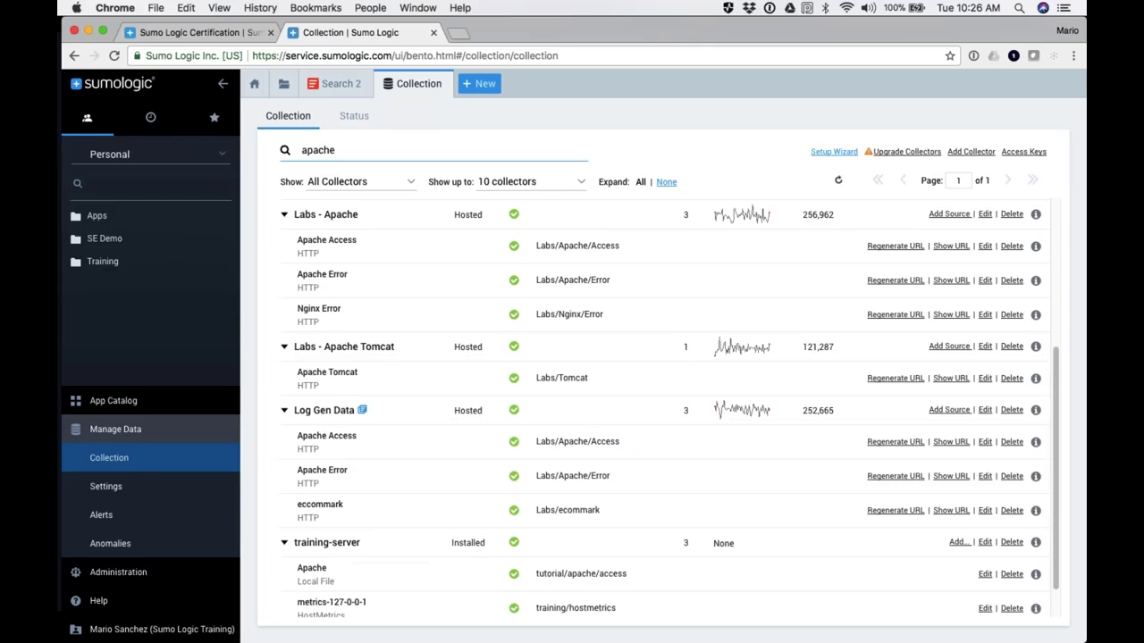
mouse_move(332, 441)
Step: Search the Apache Access source's logs, scroll through its messages, and return to Collection
left_click(627, 441)
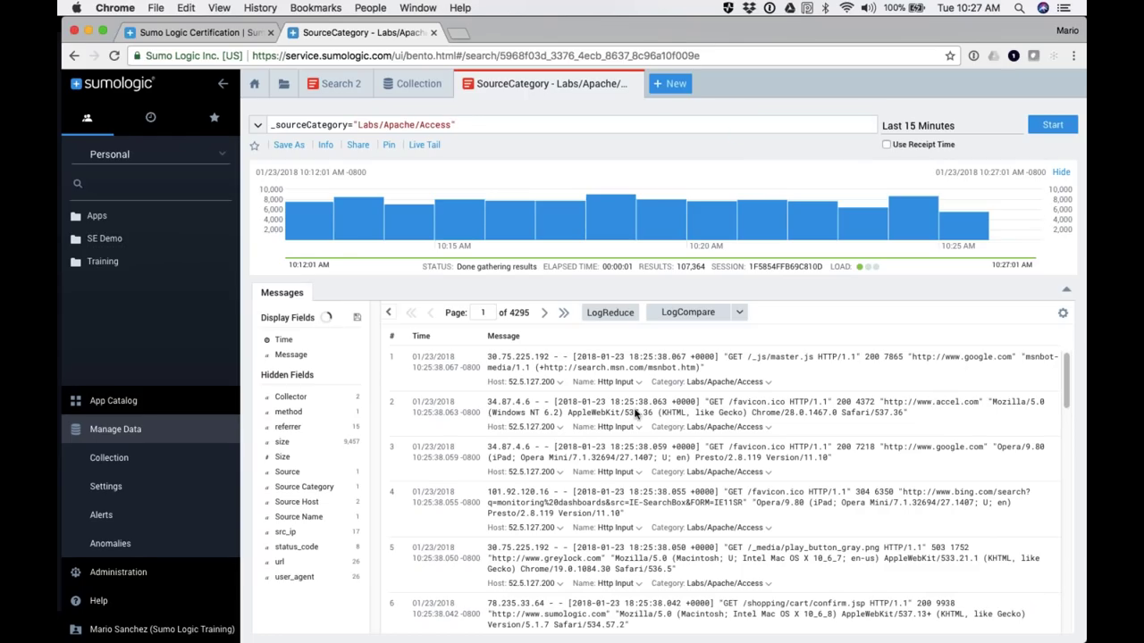
scroll(636, 413, "down", 5)
scroll(637, 413, "down", 10)
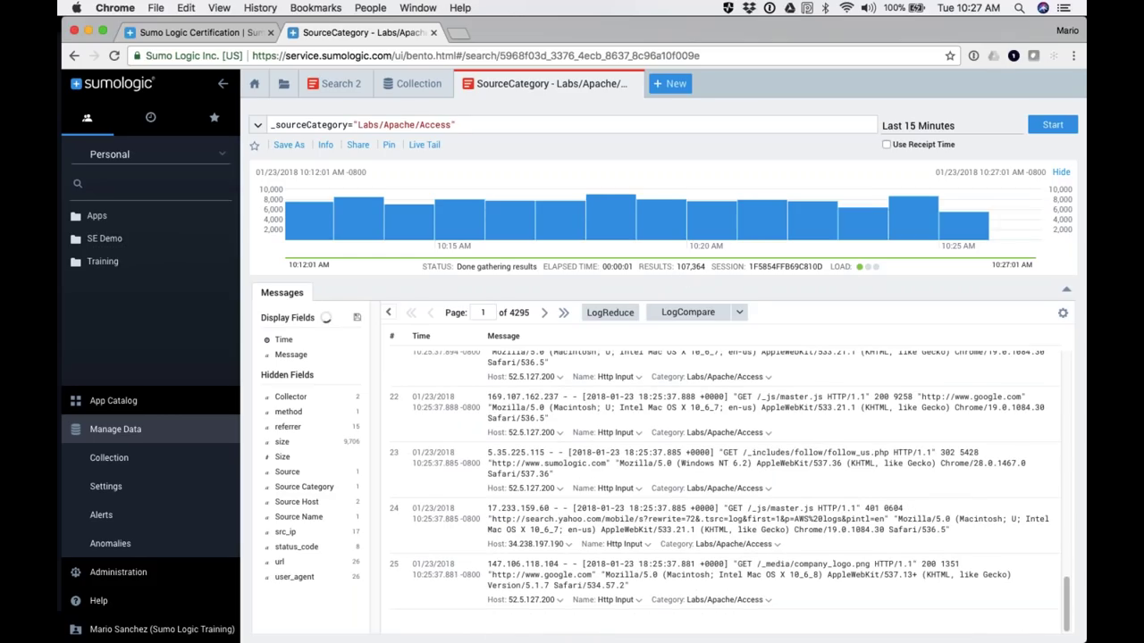
scroll(682, 402, "up", 15)
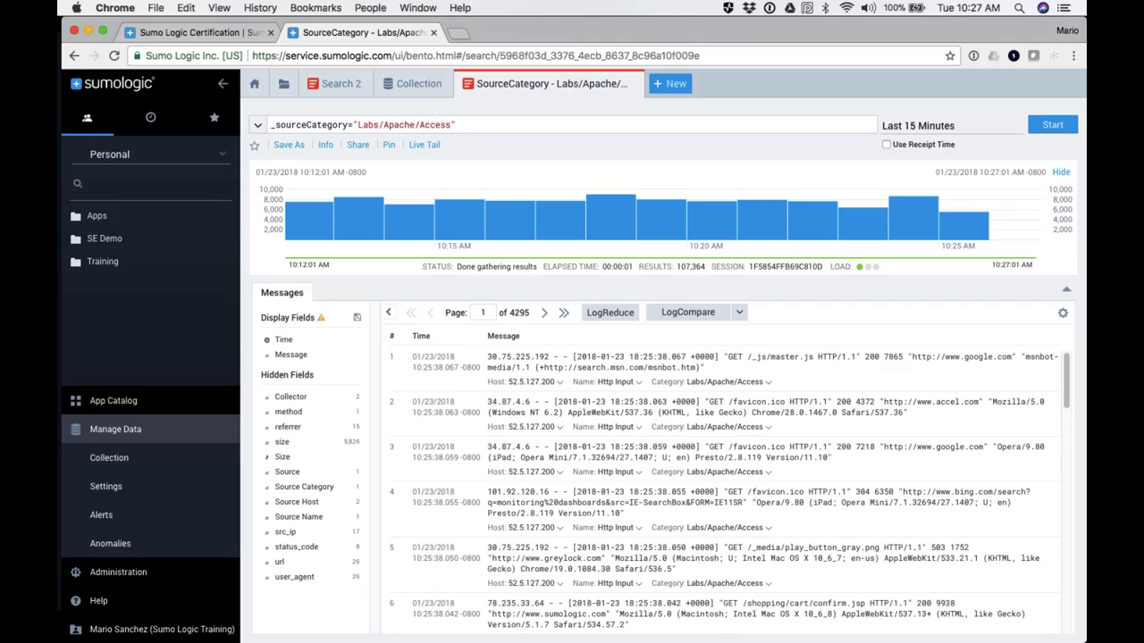
left_click(416, 83)
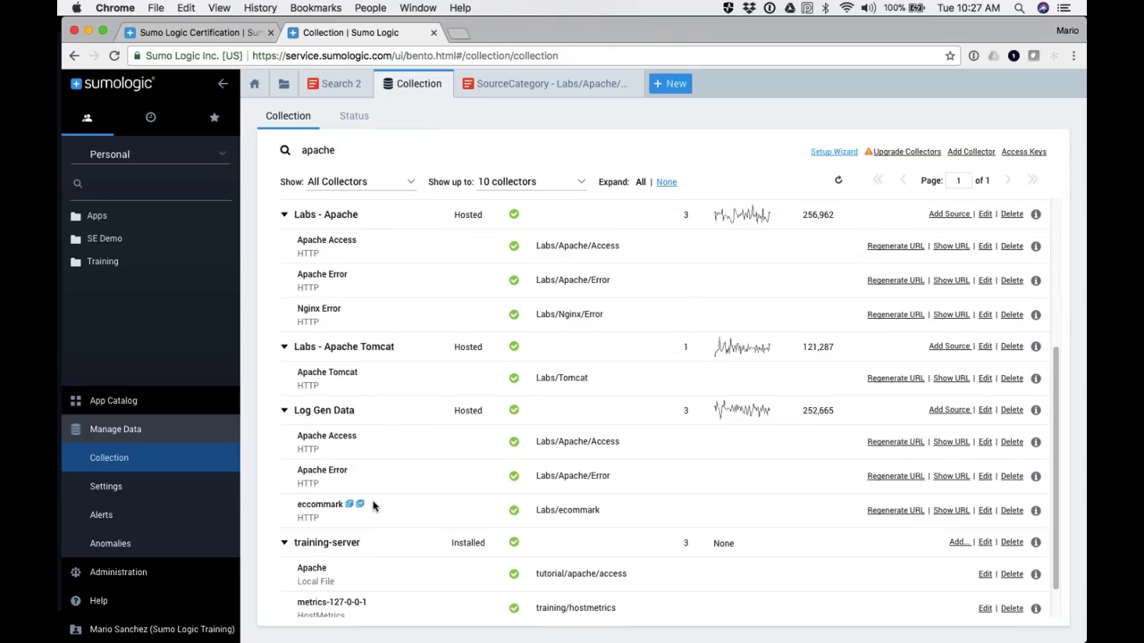
Step: Collapse Manage Data, glance at the slideshow, and switch back to the empty Search 2 tab
left_click(106, 437)
key("super+Tab")
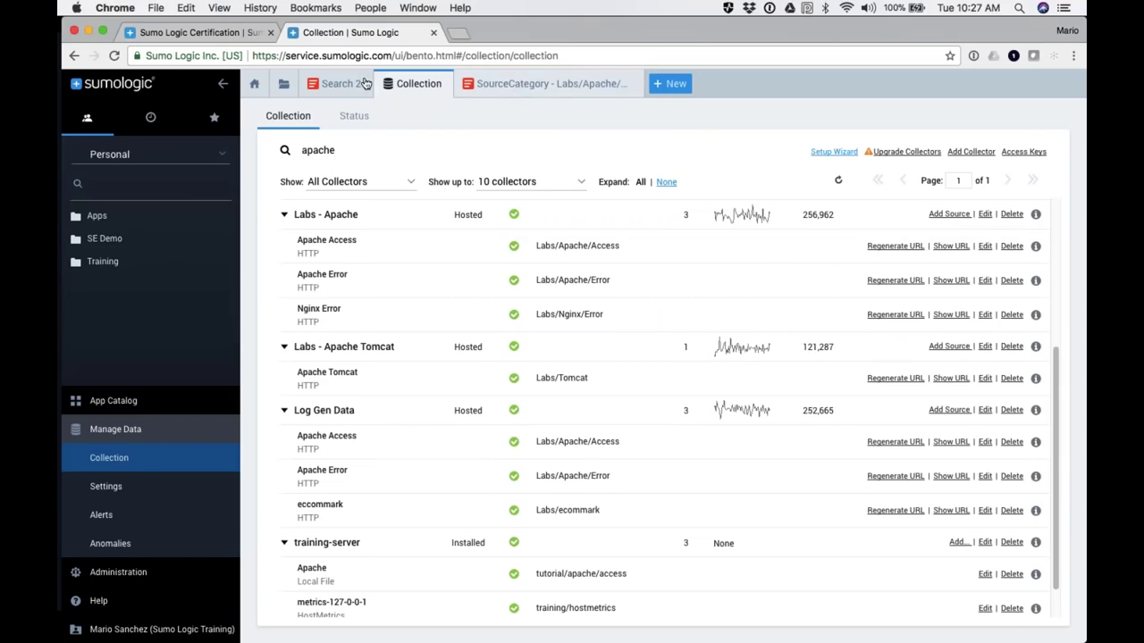
left_click(333, 84)
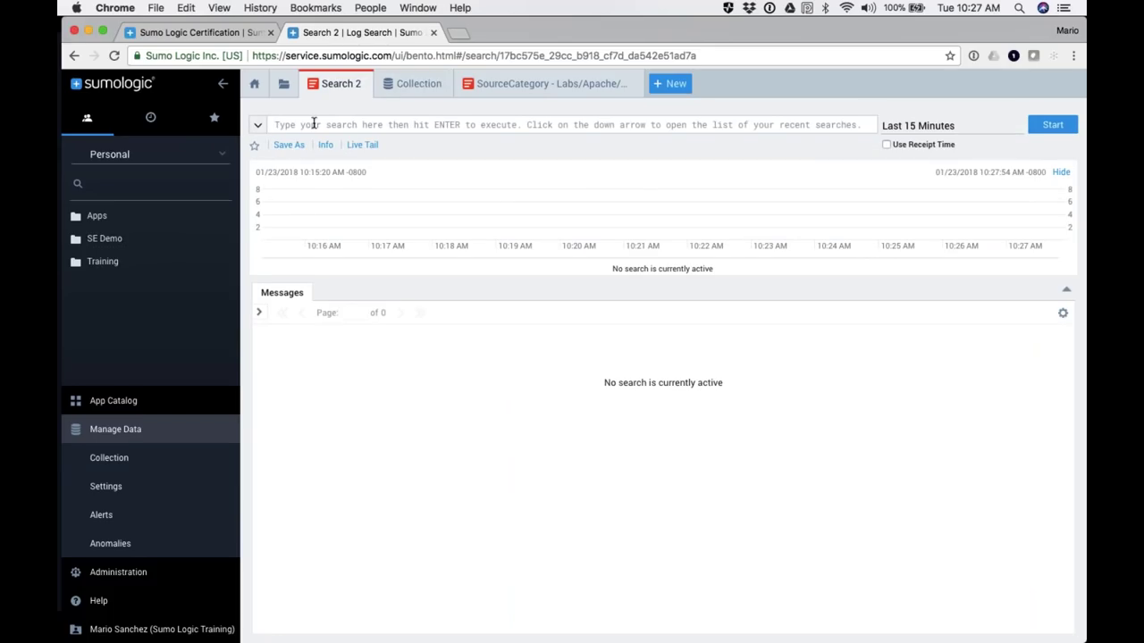
Step: Run the query '* | count by _sourceCategory' and scroll through the category counts
left_click(313, 126)
type("*")
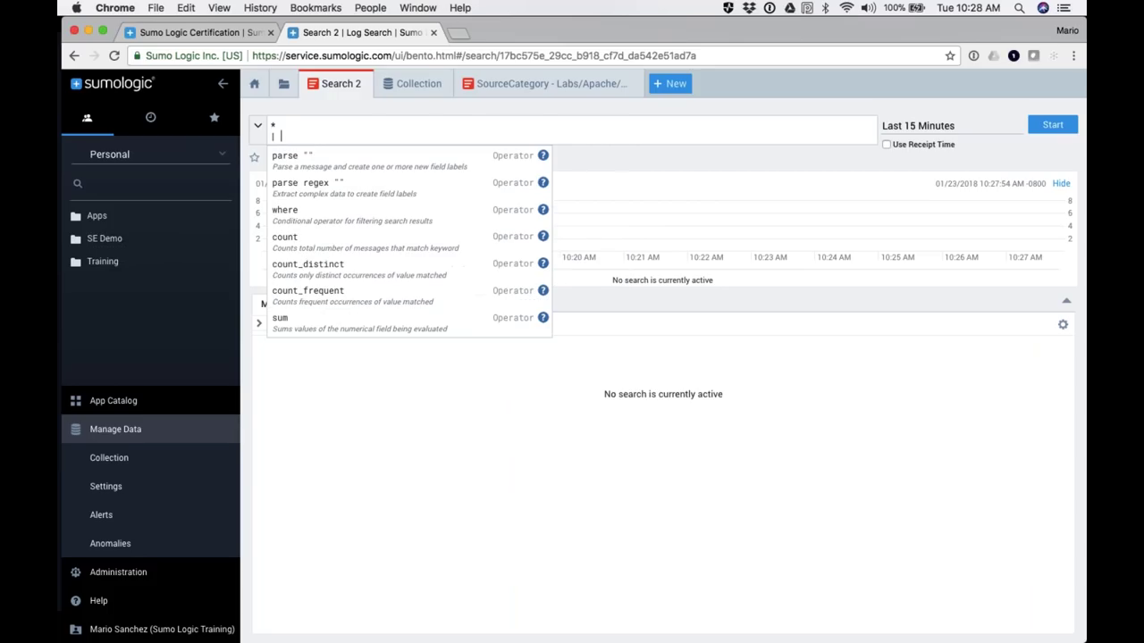
type("count by _sourceCategory")
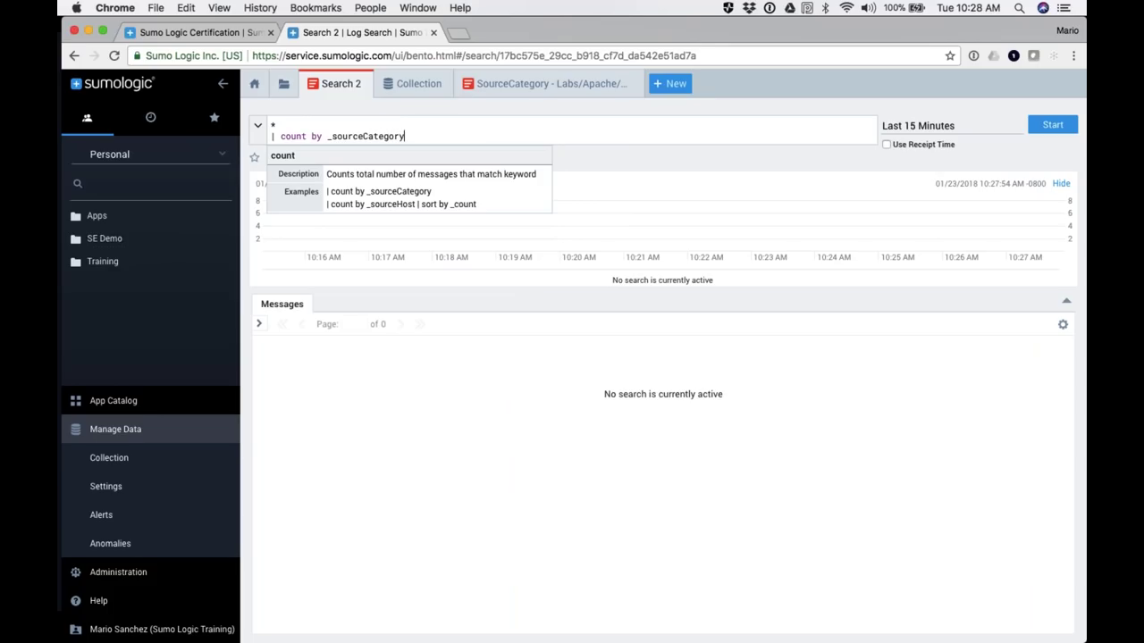
key("Return")
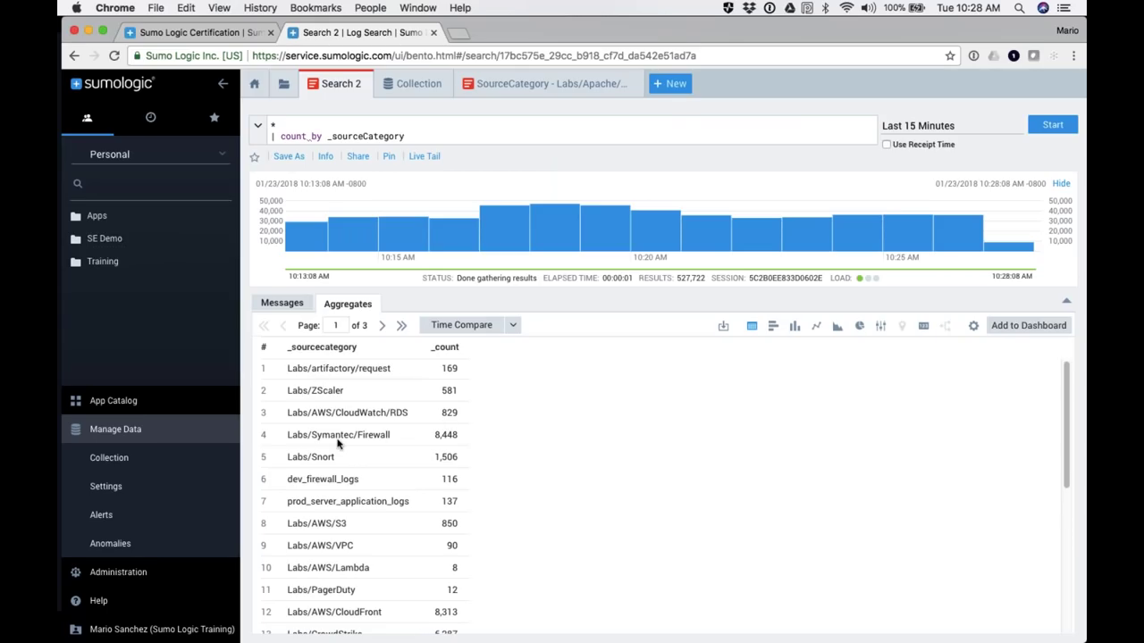
scroll(339, 444, "down", 3)
scroll(339, 444, "down", 10)
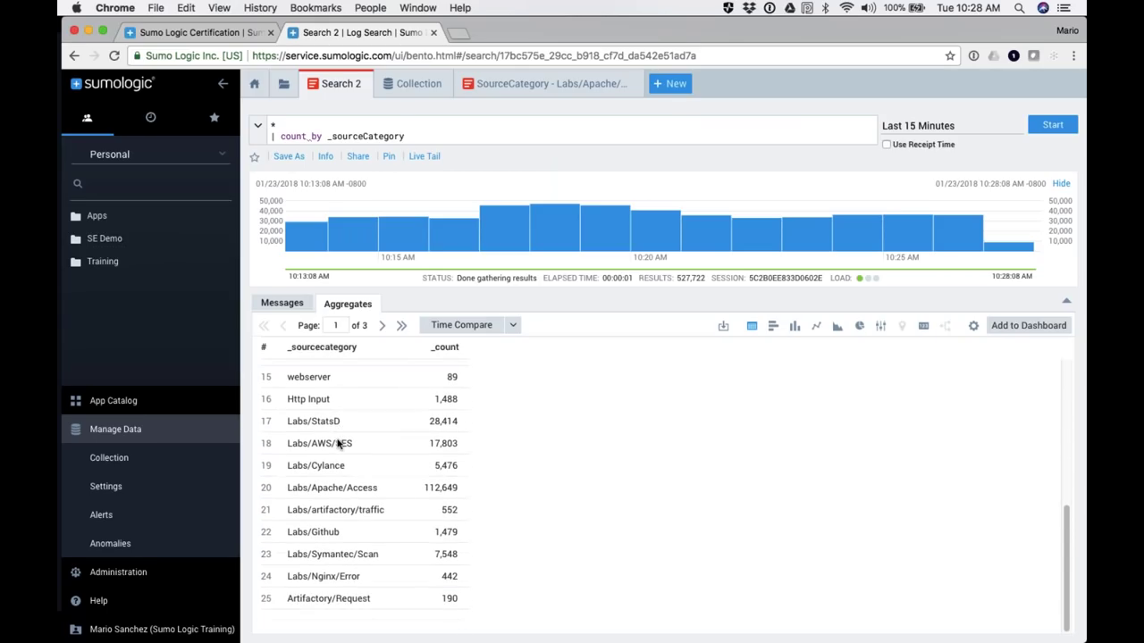
scroll(338, 509, "up", 14)
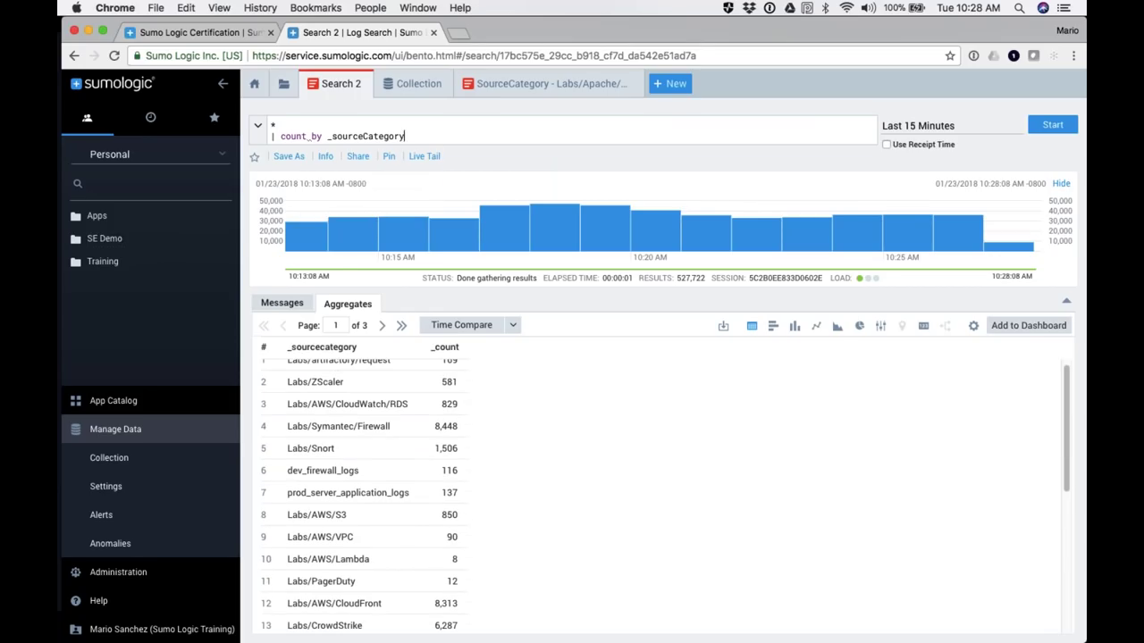
Step: Rerun the count grouped by _sourceHost, then switch it back to _sourceCategory and rerun
double_click(370, 136)
key("Right")
key("BackSpace")
key("BackSpace")
key("BackSpace")
key("BackSpace")
key("BackSpace")
key("BackSpace")
key("BackSpace")
type("Host")
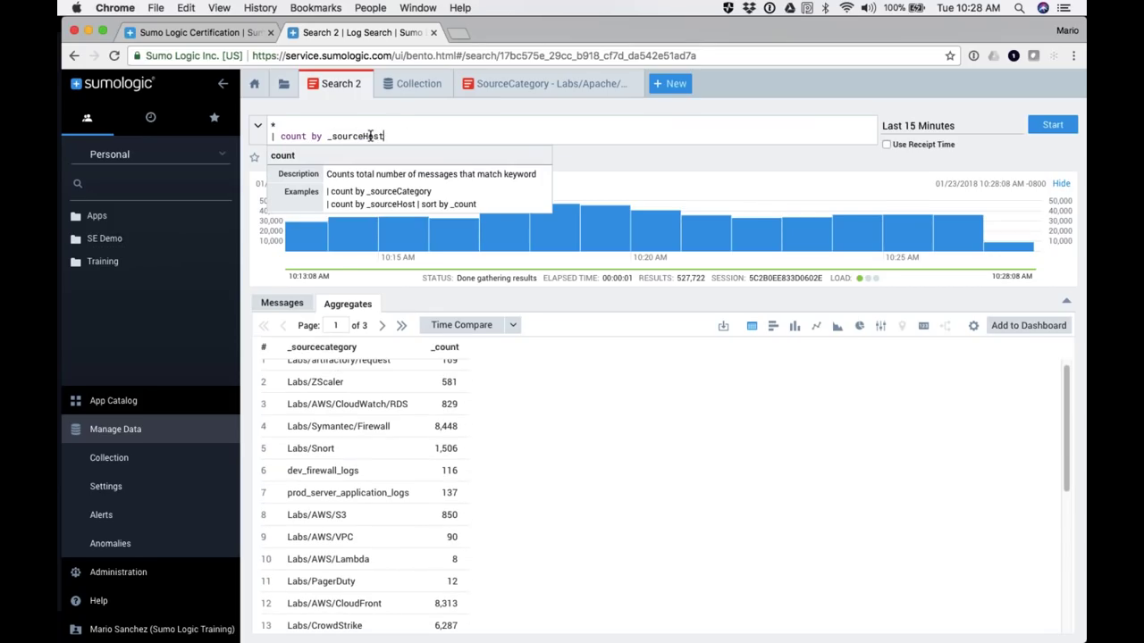
key("Return")
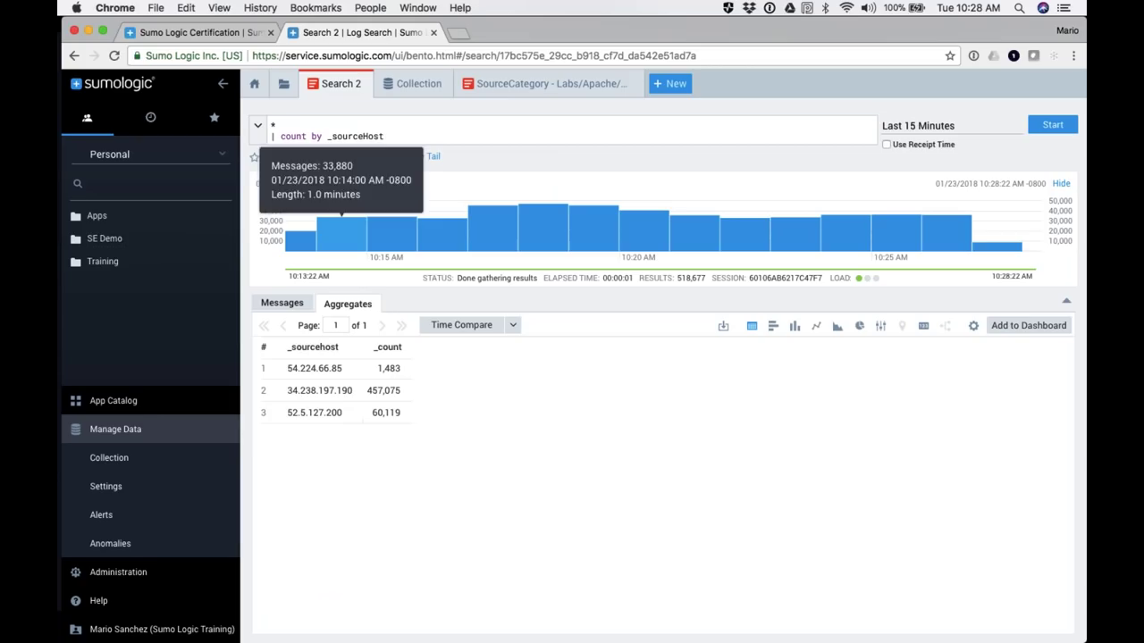
key("BackSpace")
key("BackSpace")
key("BackSpace")
key("BackSpace")
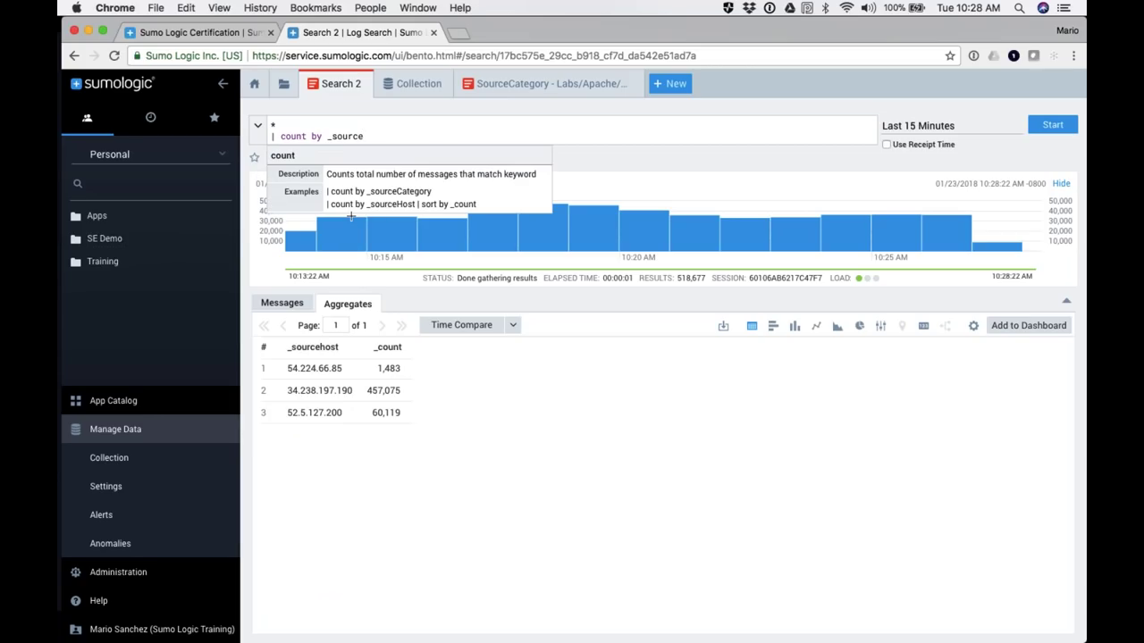
type("Category")
key("Return")
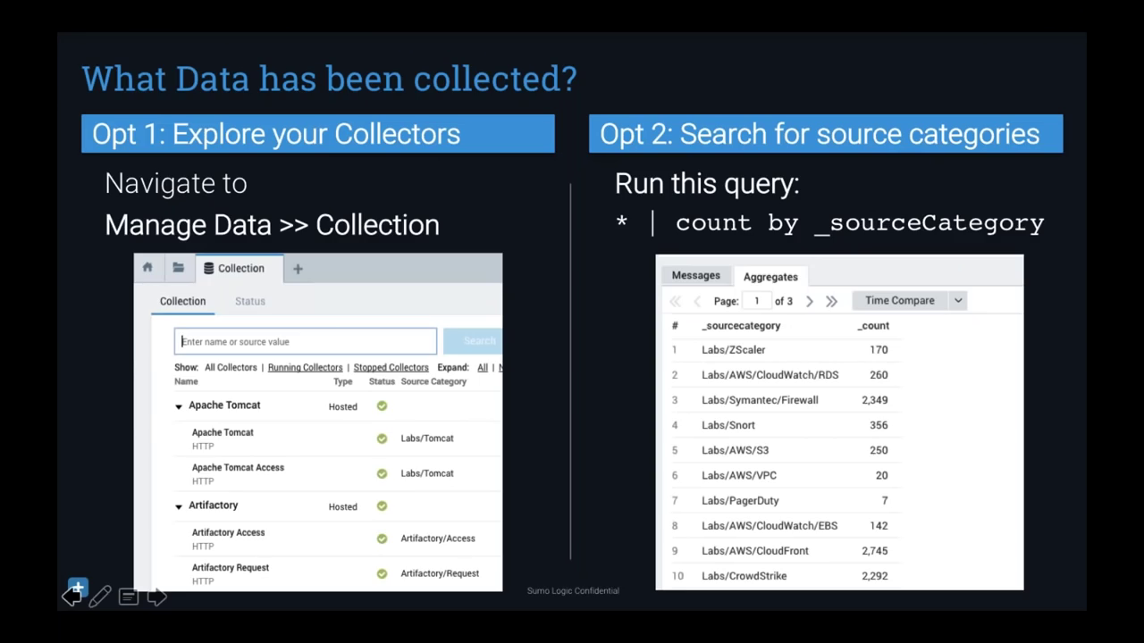
Step: Advance to the '3. How can I analyze my data?' slide, then scroll the source-category counts
key("Right")
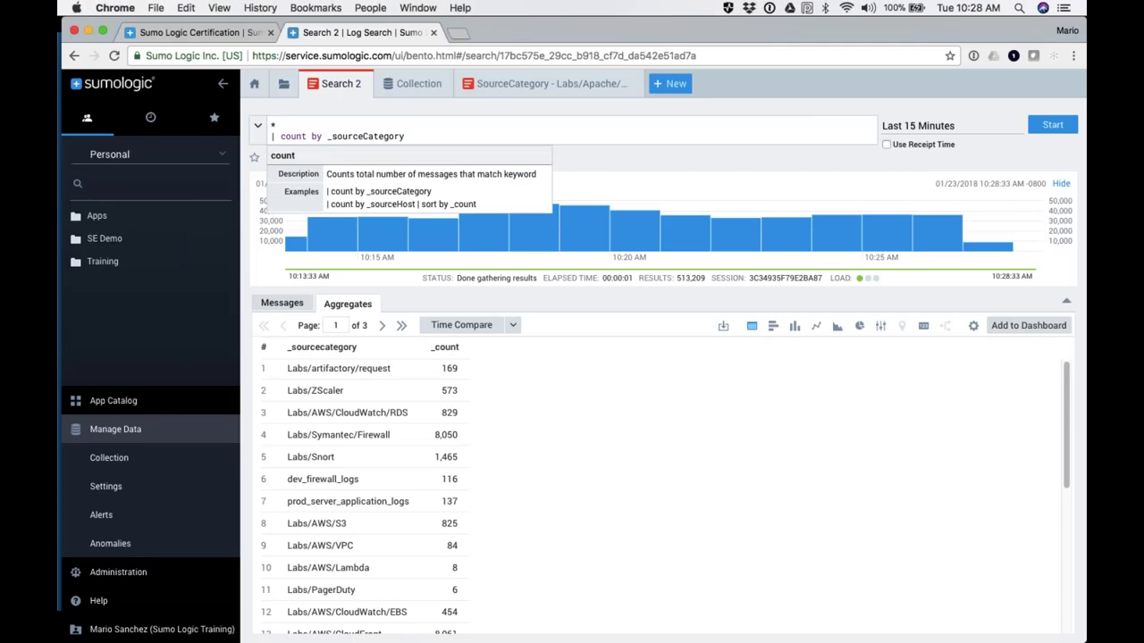
scroll(327, 563, "down", 5)
scroll(327, 566, "down", 4)
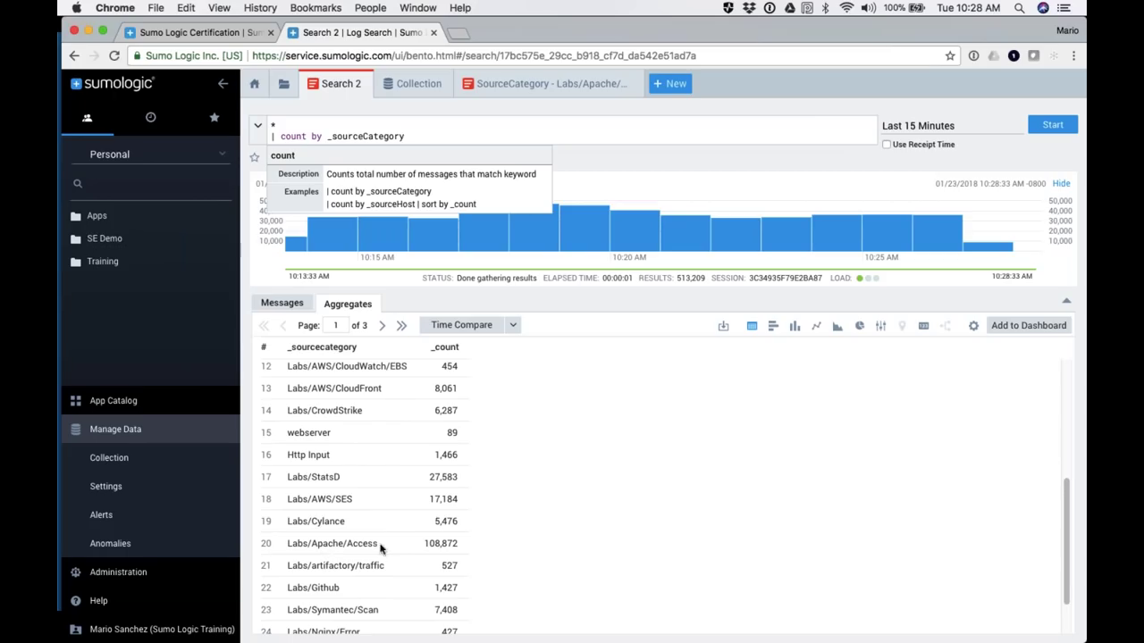
left_click(562, 513)
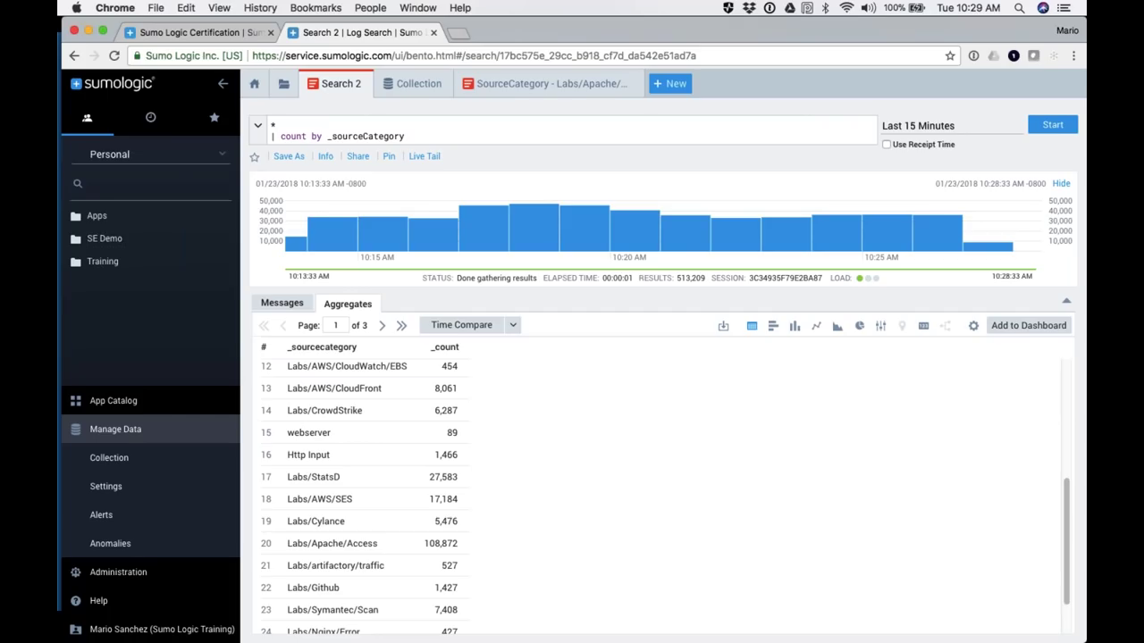
Step: View the Labs/Apache/Access search with the side navigation hidden, then close that search tab
left_click(510, 87)
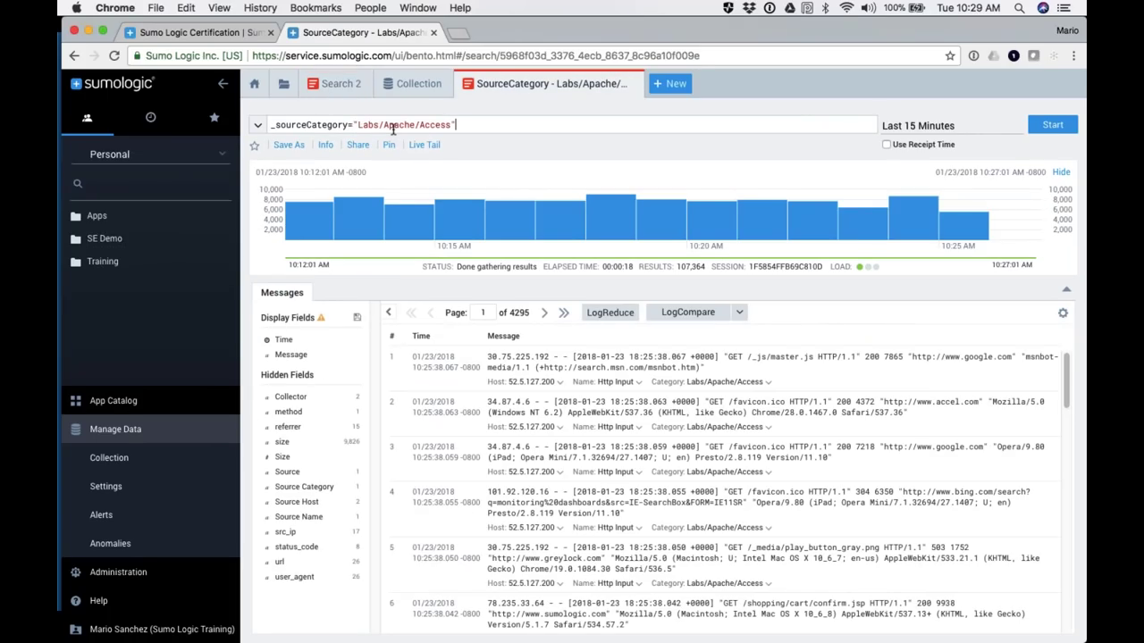
left_click(224, 86)
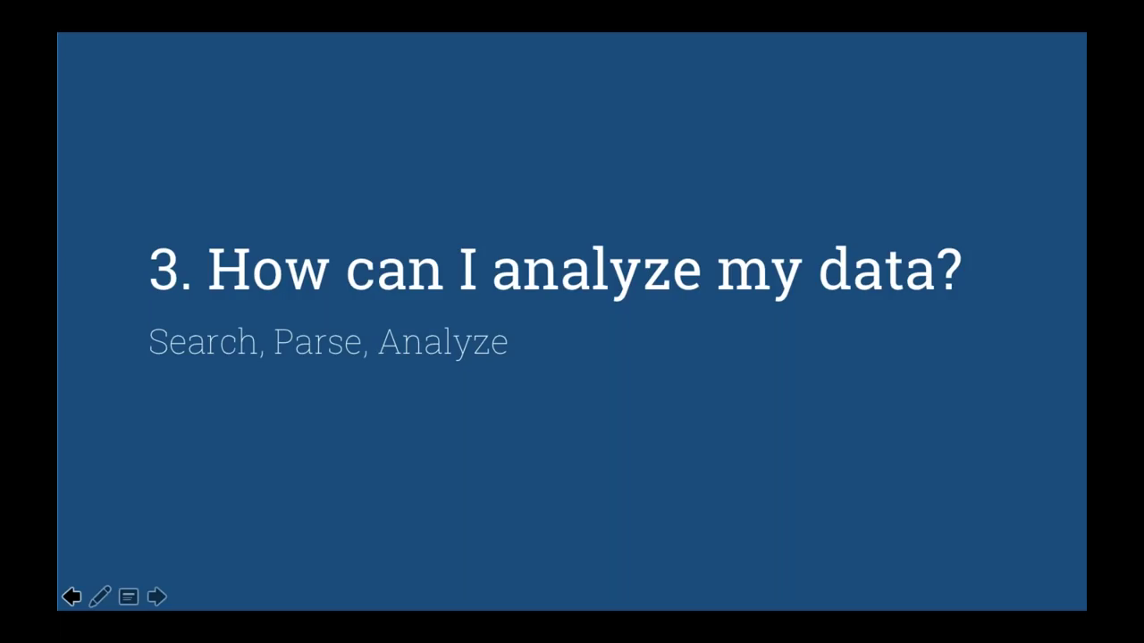
key("Right")
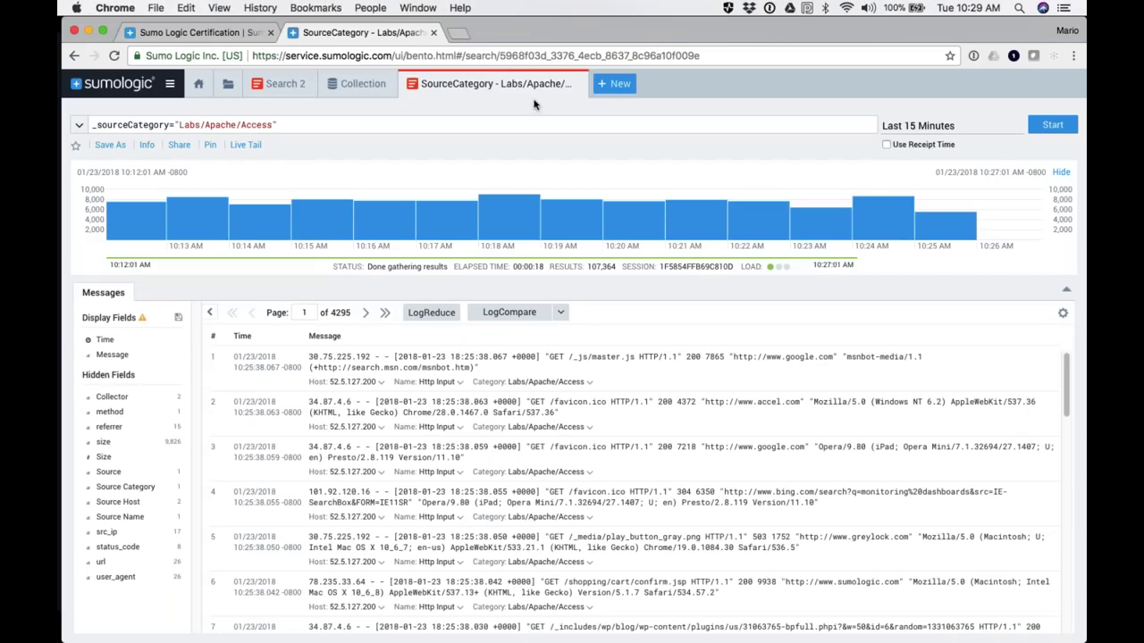
left_click(576, 84)
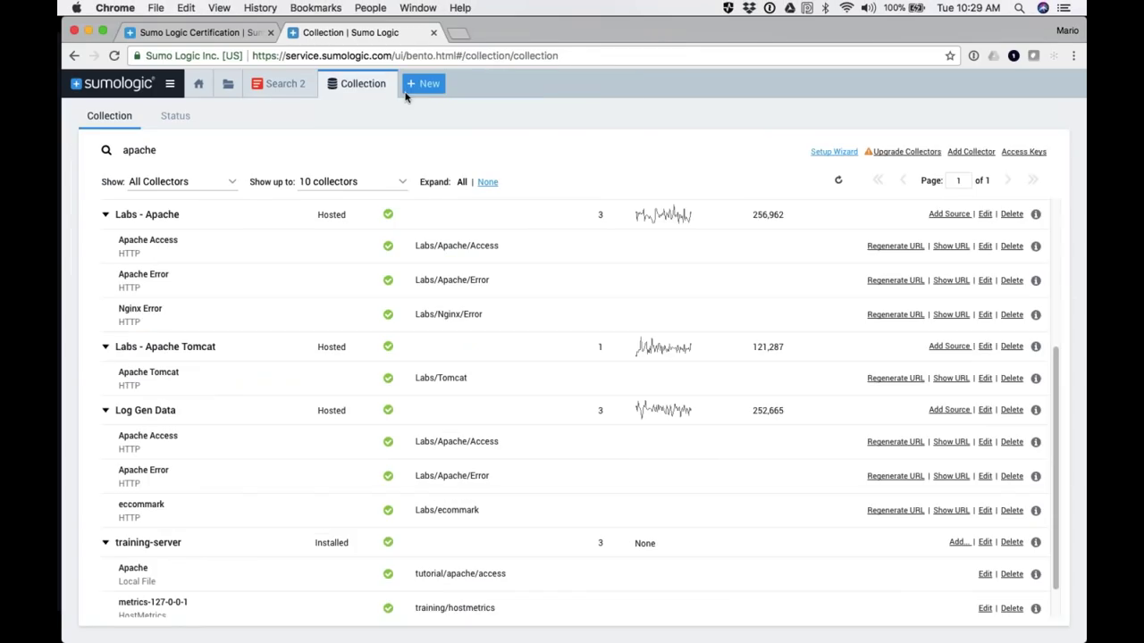
Step: Close the Collection tab, go Home, switch the content tree to Org, and open the Library at Training > Alerts
left_click(383, 84)
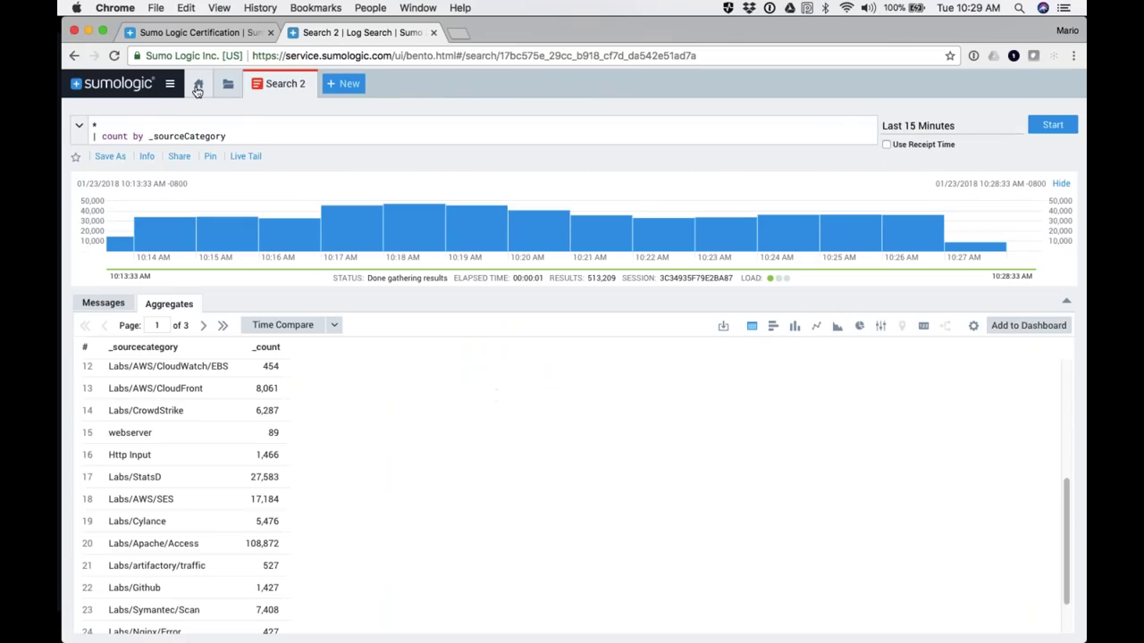
left_click(199, 85)
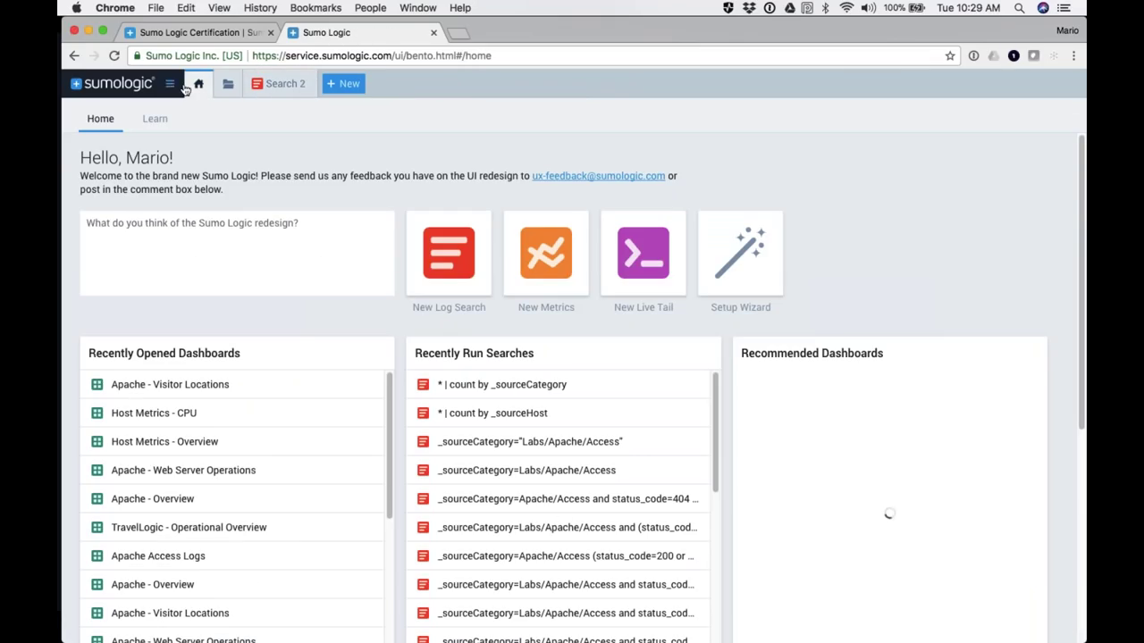
left_click(170, 87)
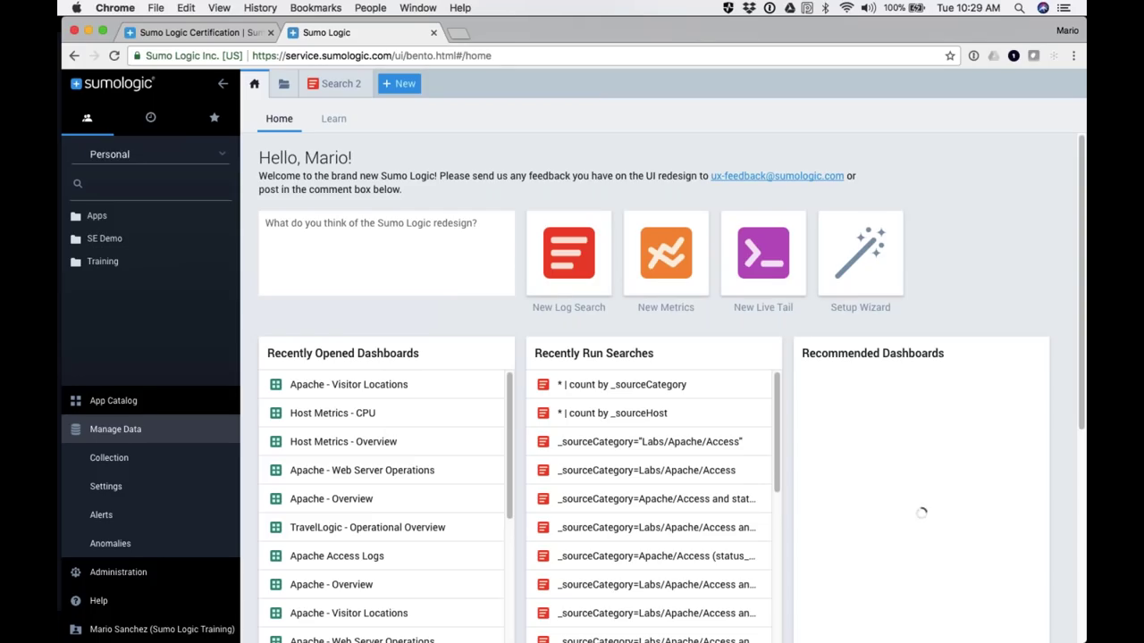
left_click(116, 154)
left_click(104, 182)
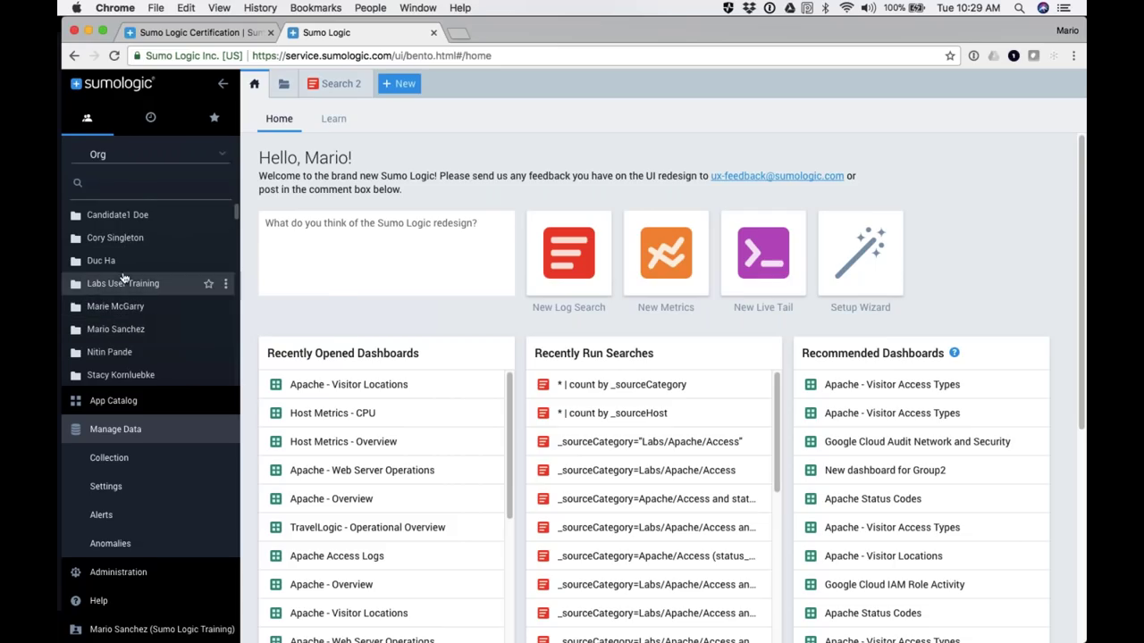
left_click(284, 86)
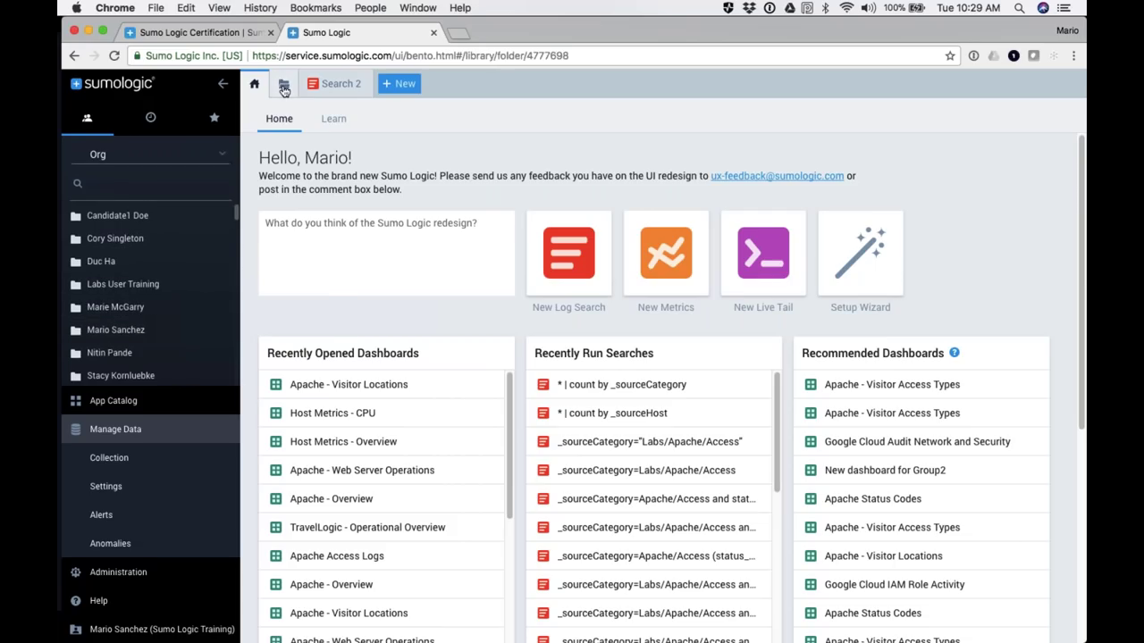
left_click(224, 86)
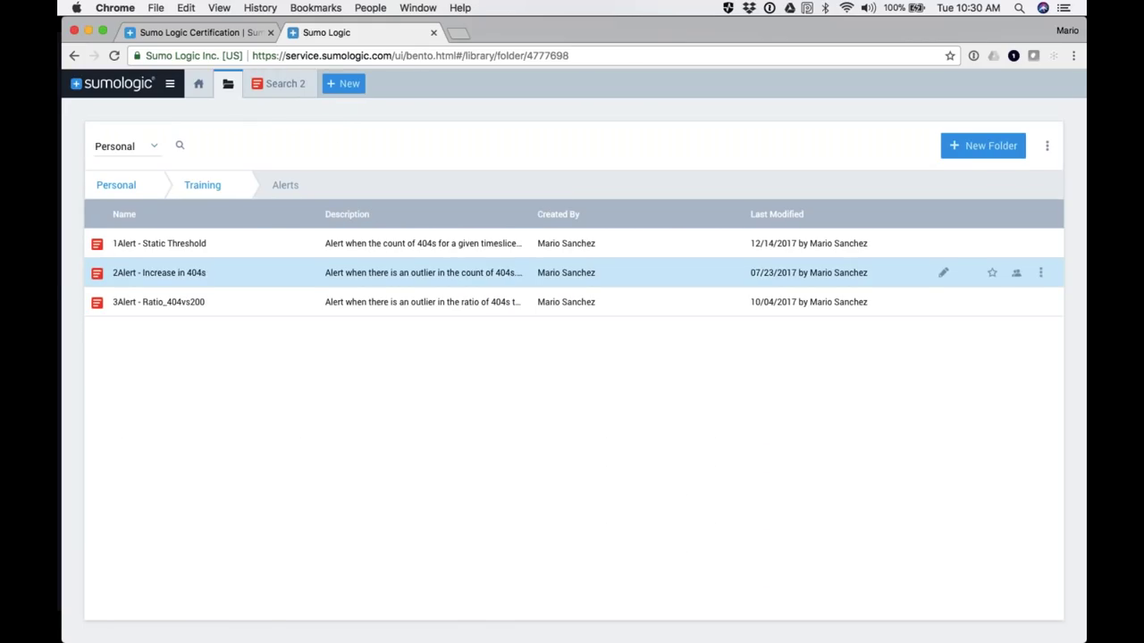
left_click(117, 186)
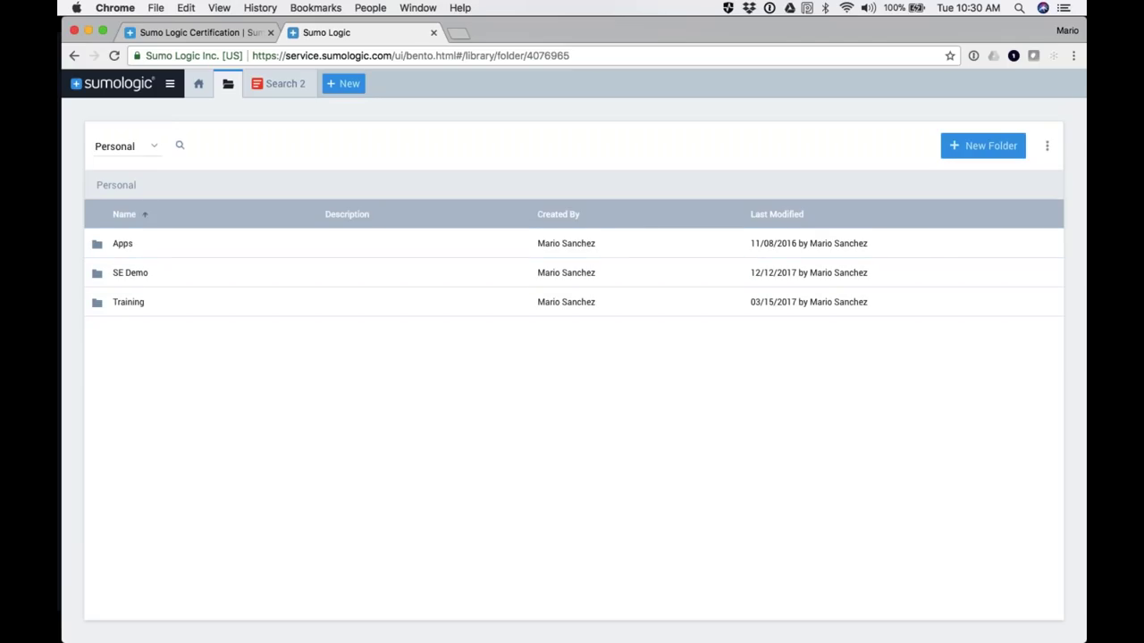
left_click(152, 149)
left_click(121, 182)
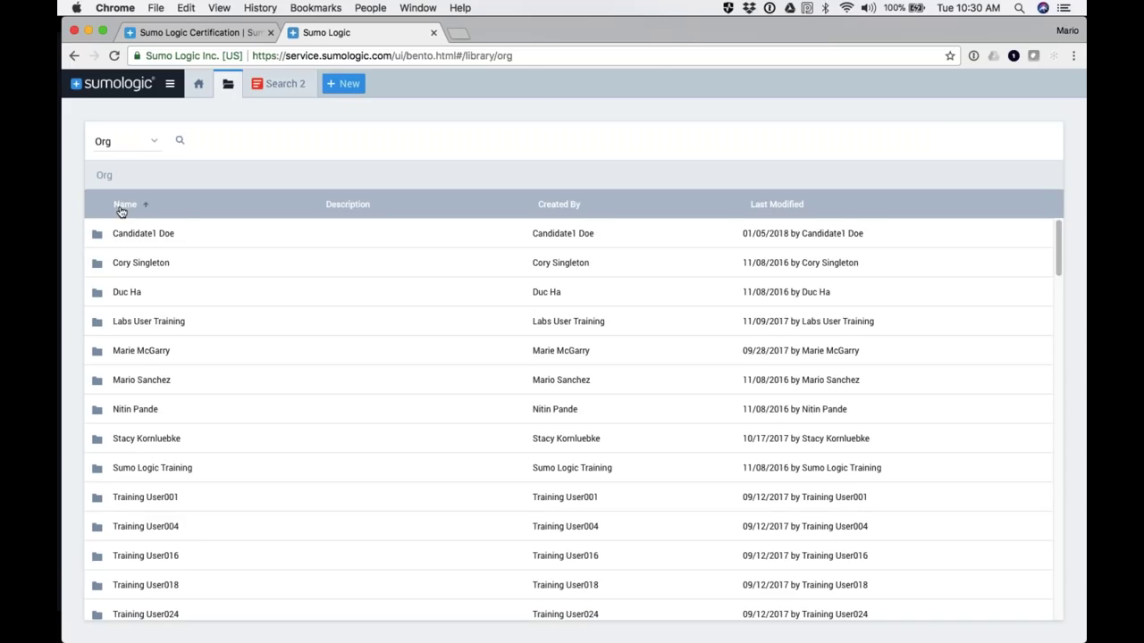
scroll(152, 468, "down", 2)
scroll(151, 468, "up", 2)
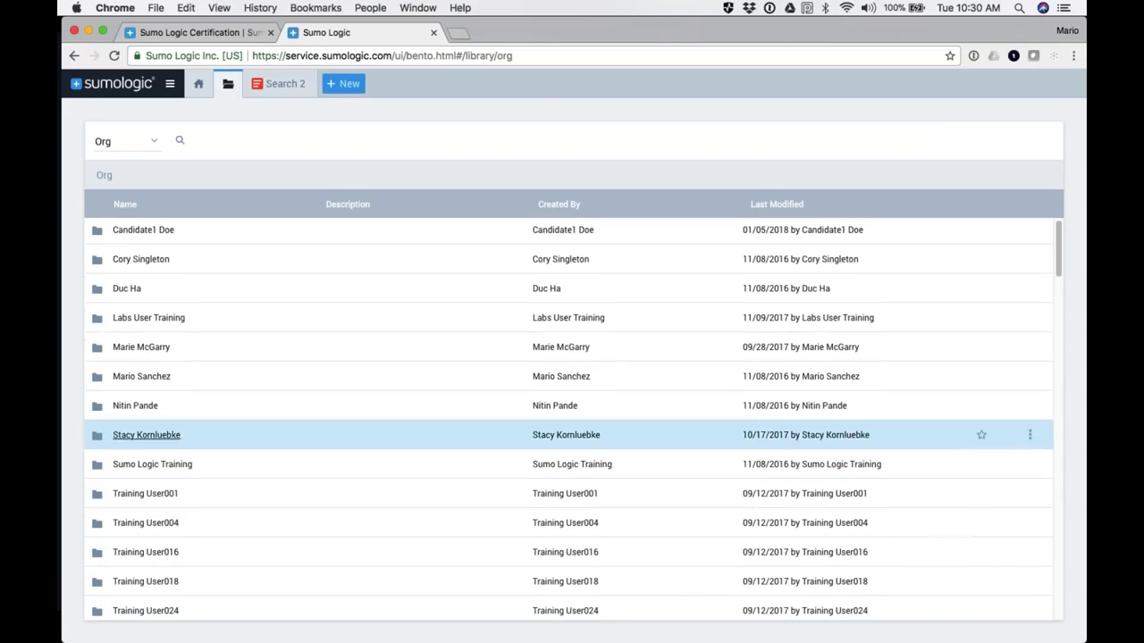
scroll(152, 464, "down", 5)
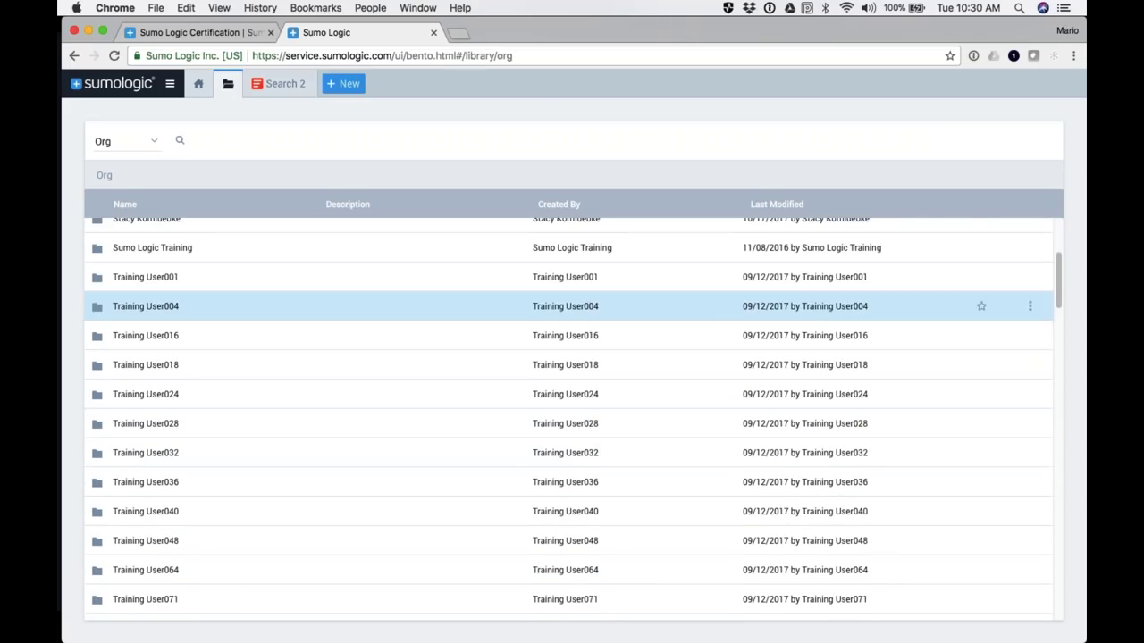
scroll(152, 424, "down", 10)
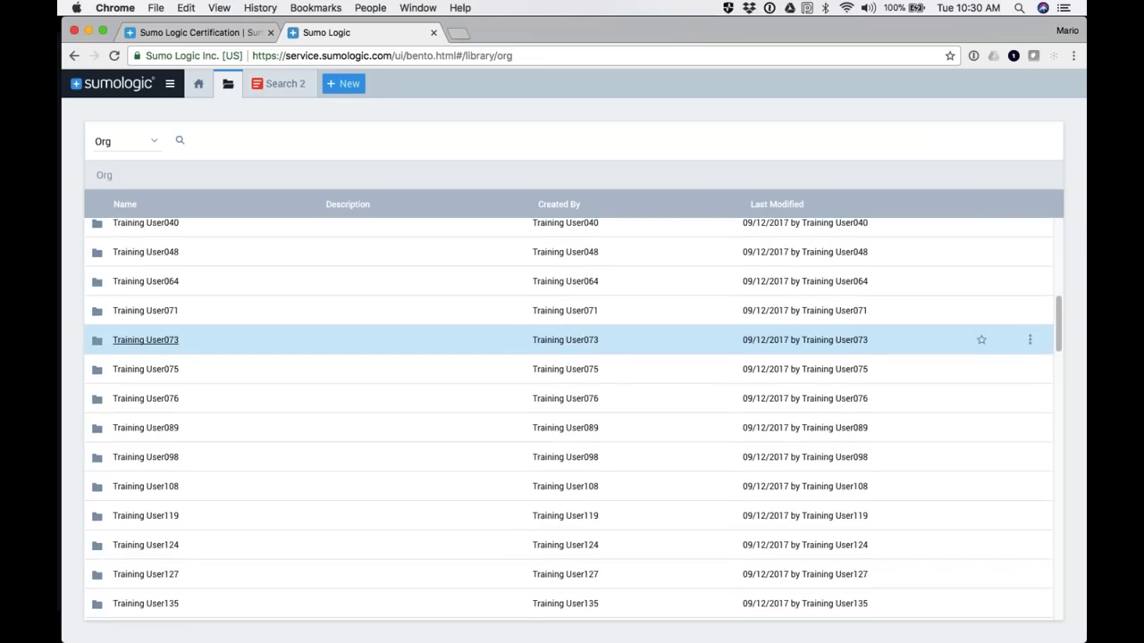
scroll(152, 314, "down", 3)
scroll(152, 313, "up", 15)
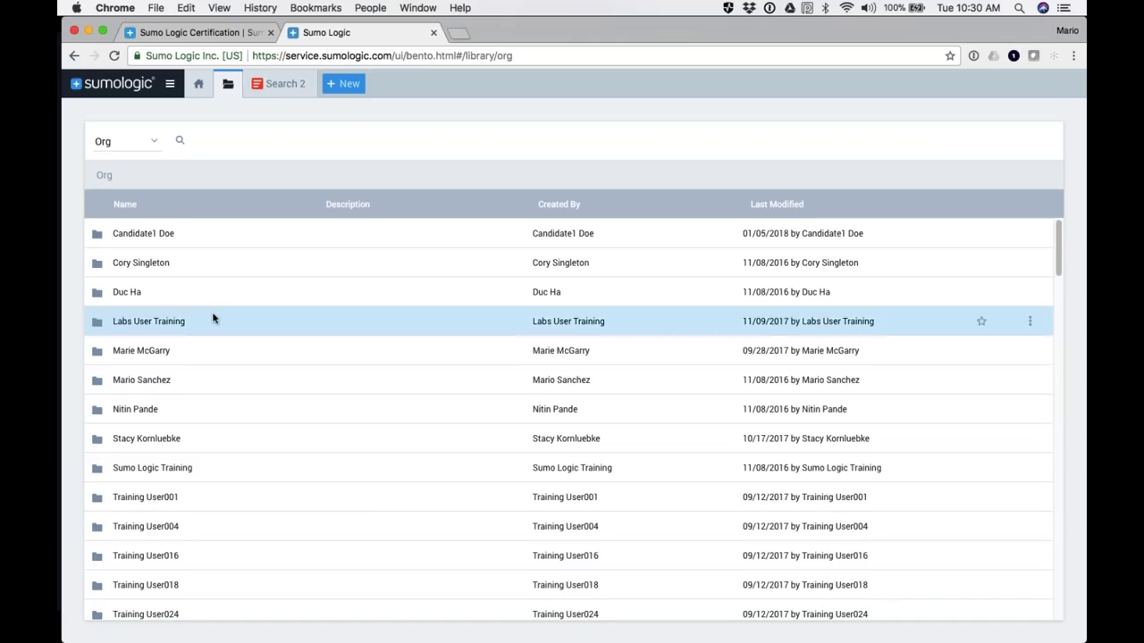
left_click(193, 141)
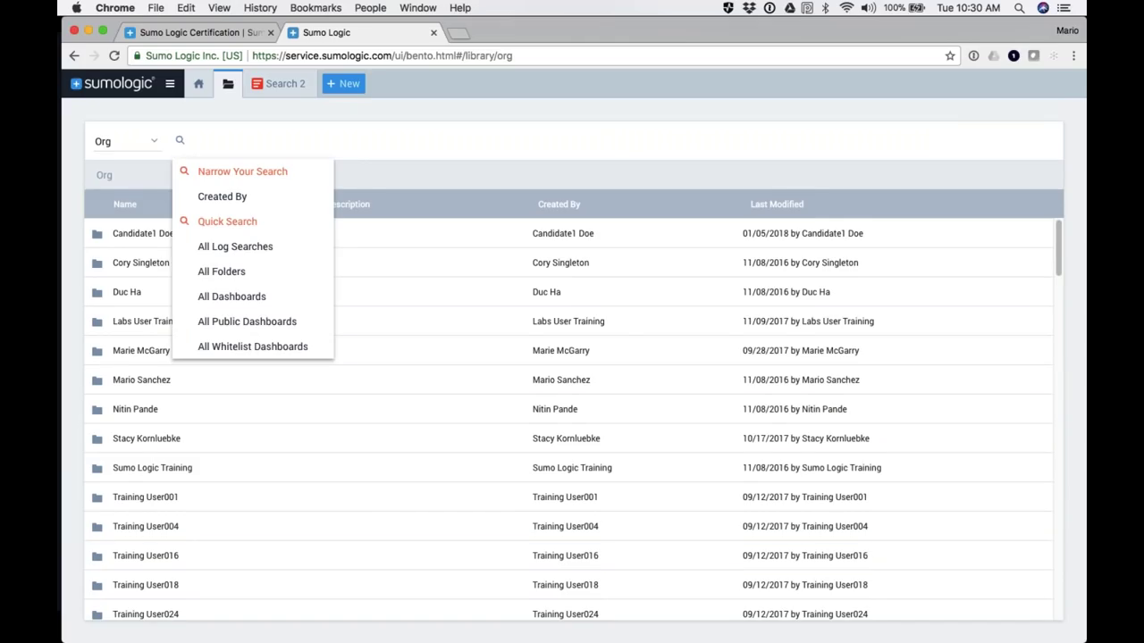
Step: Search the Org library for 'apache', after briefly trying 'web server' instead
type("apache")
key("BackSpace")
key("BackSpace")
key("BackSpace")
key("BackSpace")
key("BackSpace")
key("BackSpace")
type("web server")
key("BackSpace")
key("BackSpace")
key("BackSpace")
key("BackSpace")
key("BackSpace")
key("BackSpace")
key("BackSpace")
key("BackSpace")
key("BackSpace")
key("BackSpace")
type("apache")
key("Return")
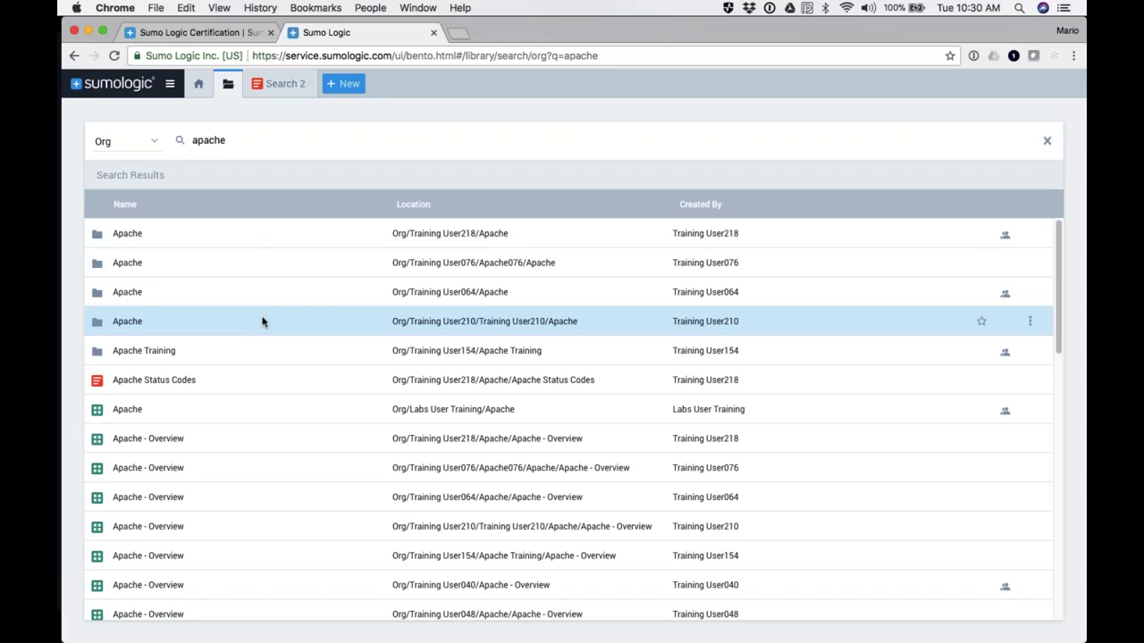
Step: Scroll through the apache results to review the matching folders, saved search and dashboards
scroll(177, 309, "down", 1)
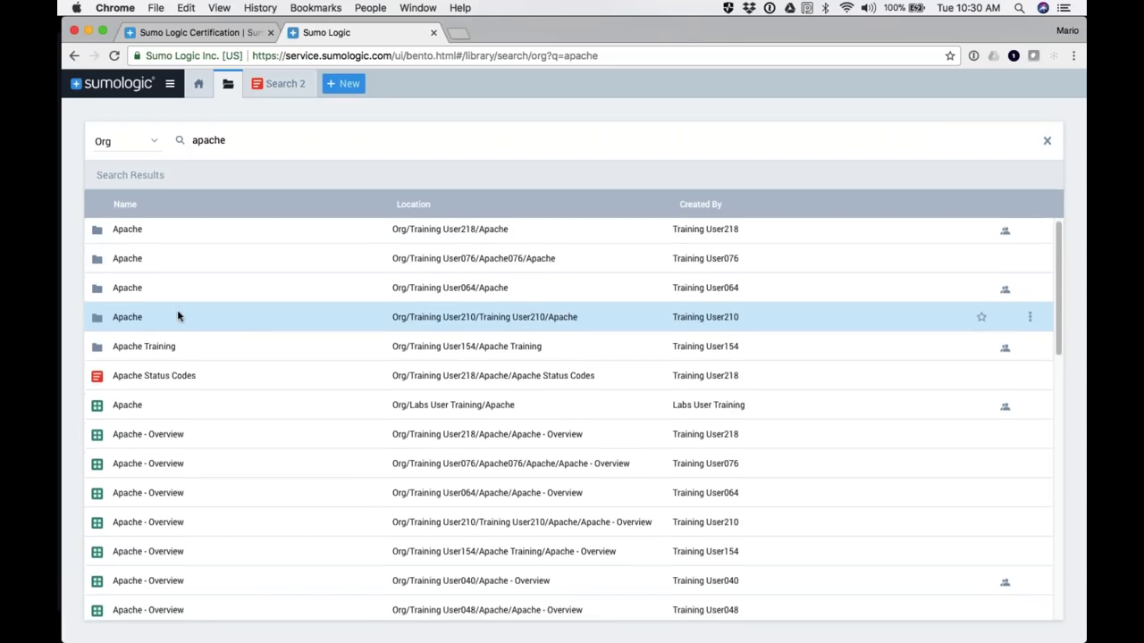
scroll(177, 314, "up", 1)
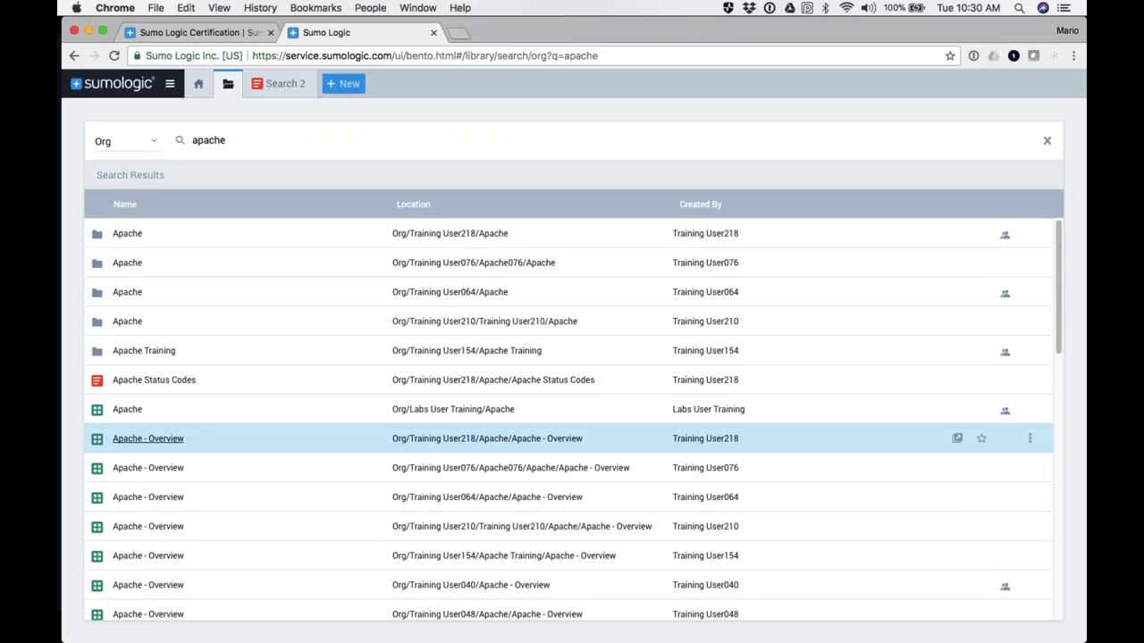
scroll(211, 439, "down", 6)
scroll(212, 335, "up", 3)
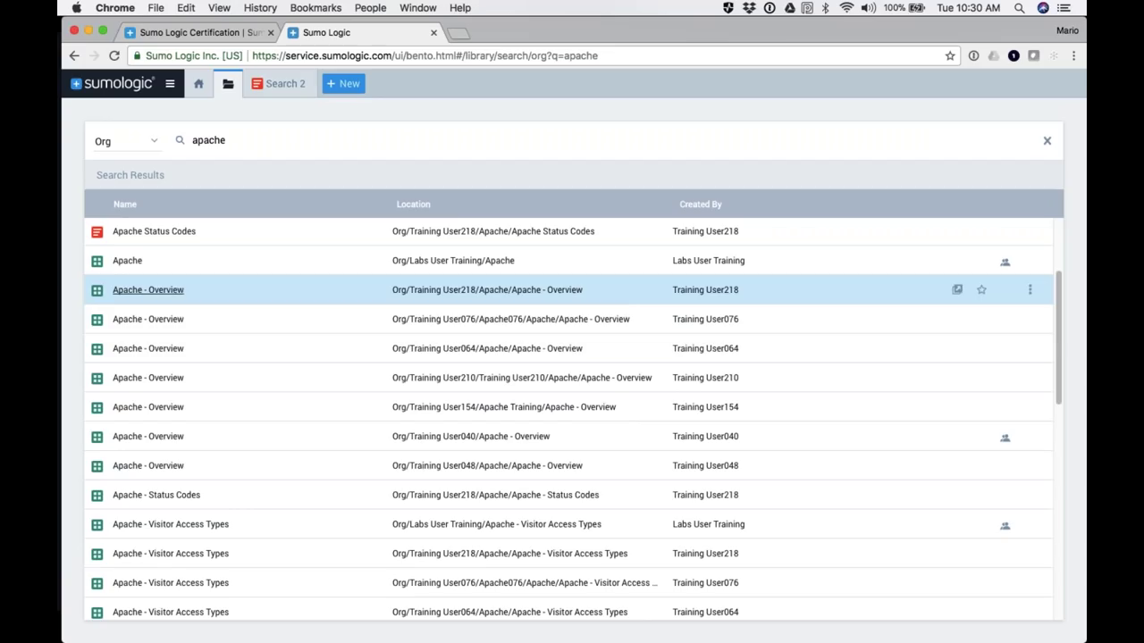
scroll(152, 477, "down", 5)
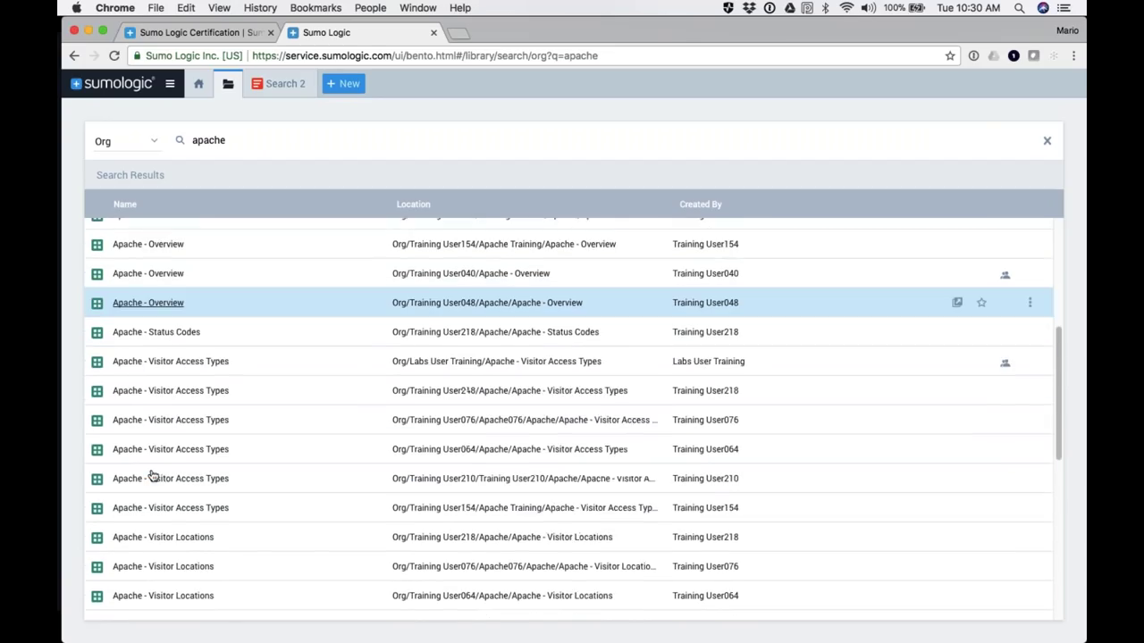
scroll(152, 477, "down", 10)
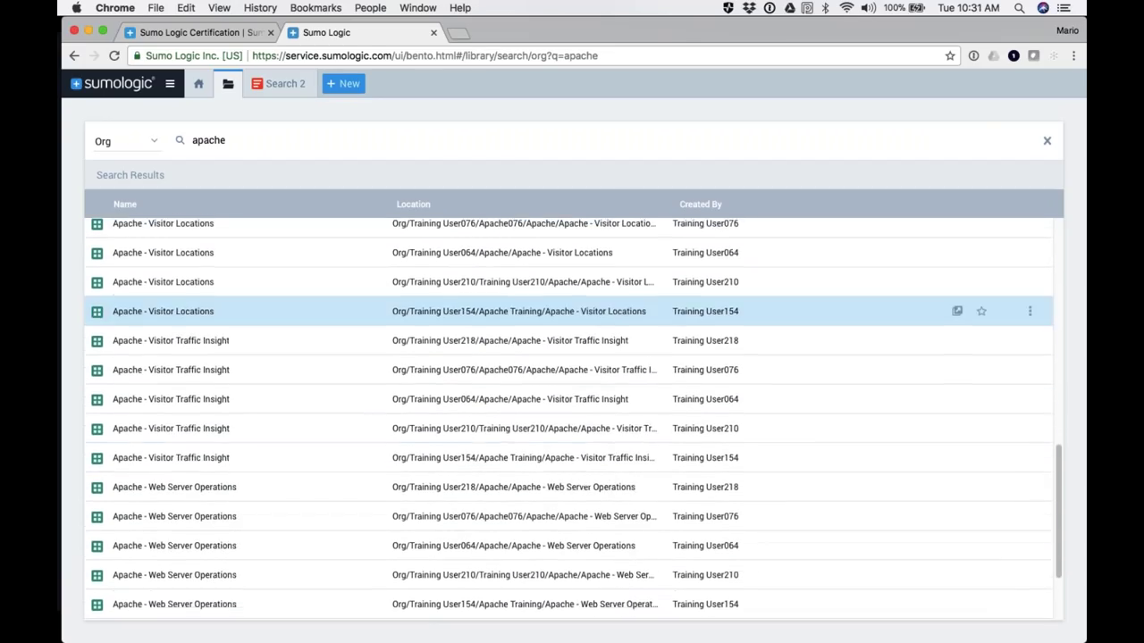
scroll(192, 283, "up", 13)
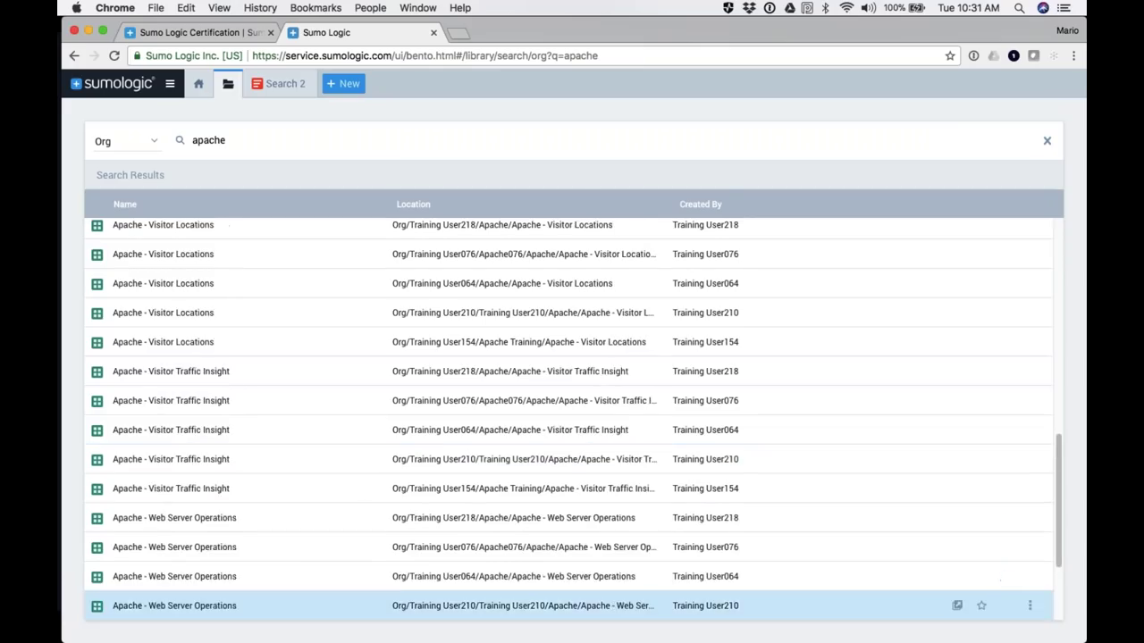
scroll(152, 380, "up", 4)
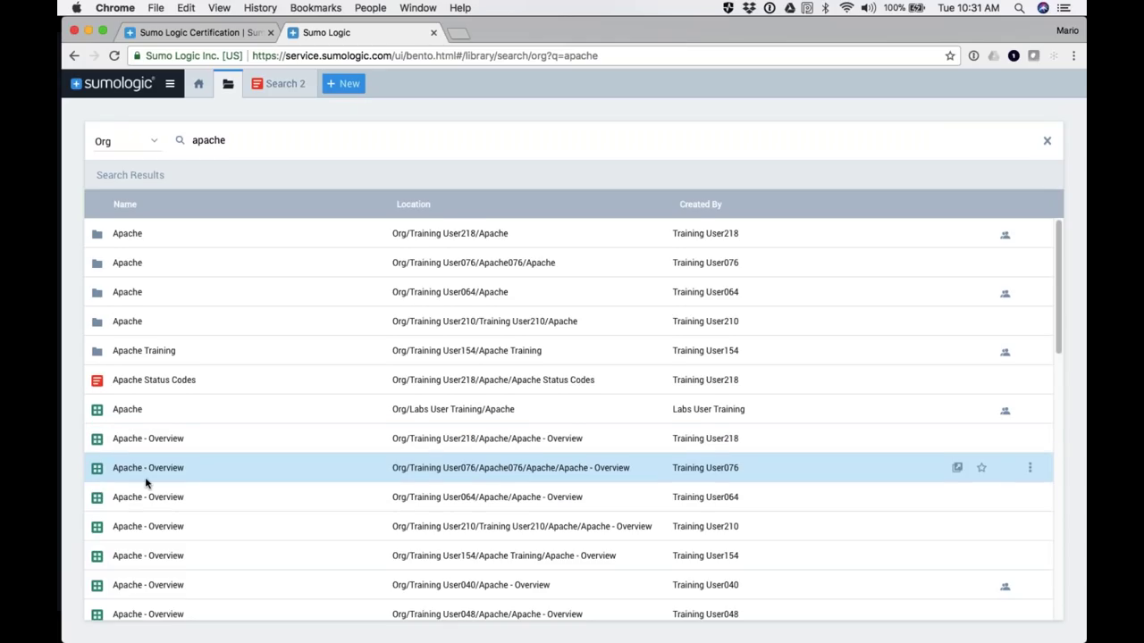
scroll(146, 480, "down", 4)
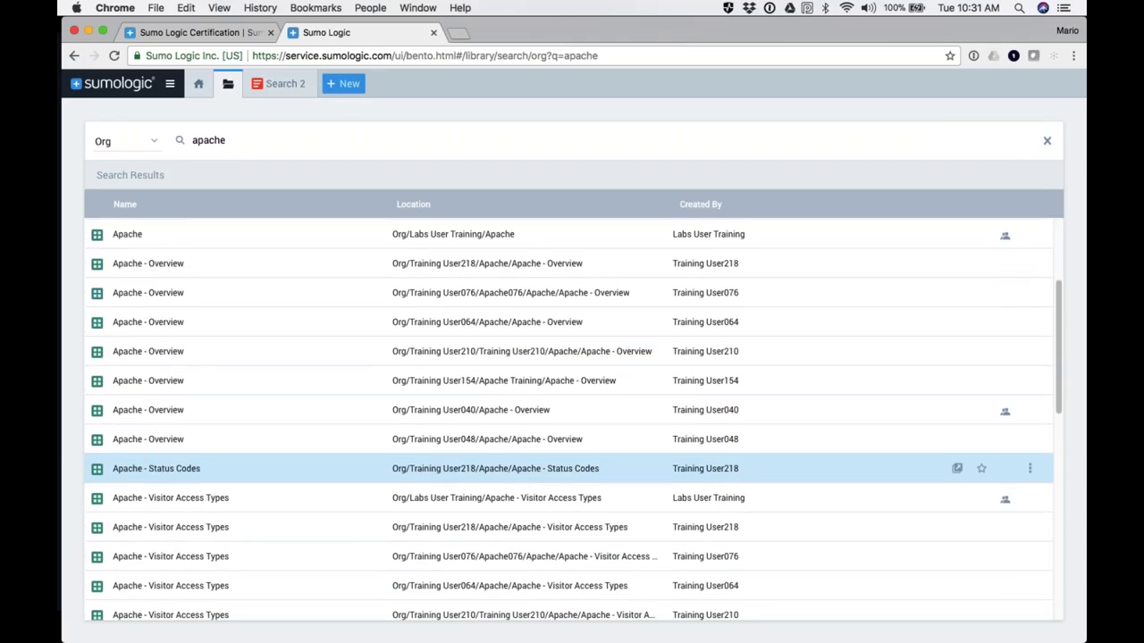
Step: Open the Apache - Visitor Access Types dashboard and launch its Vistor Platforms panel query in search
left_click(172, 502)
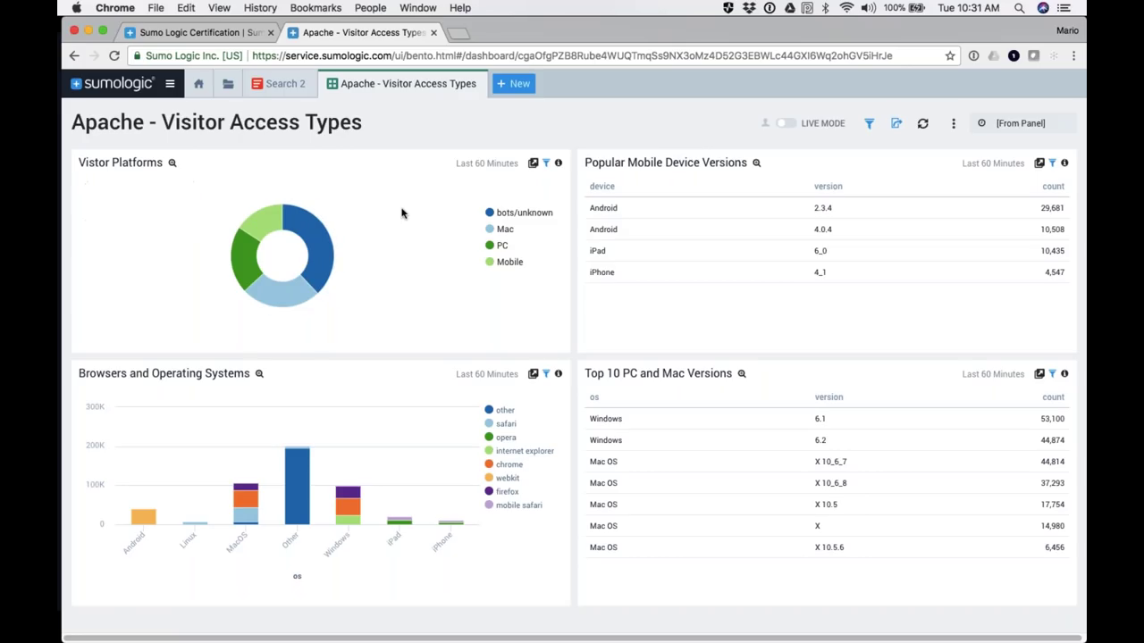
mouse_move(765, 126)
left_click(532, 163)
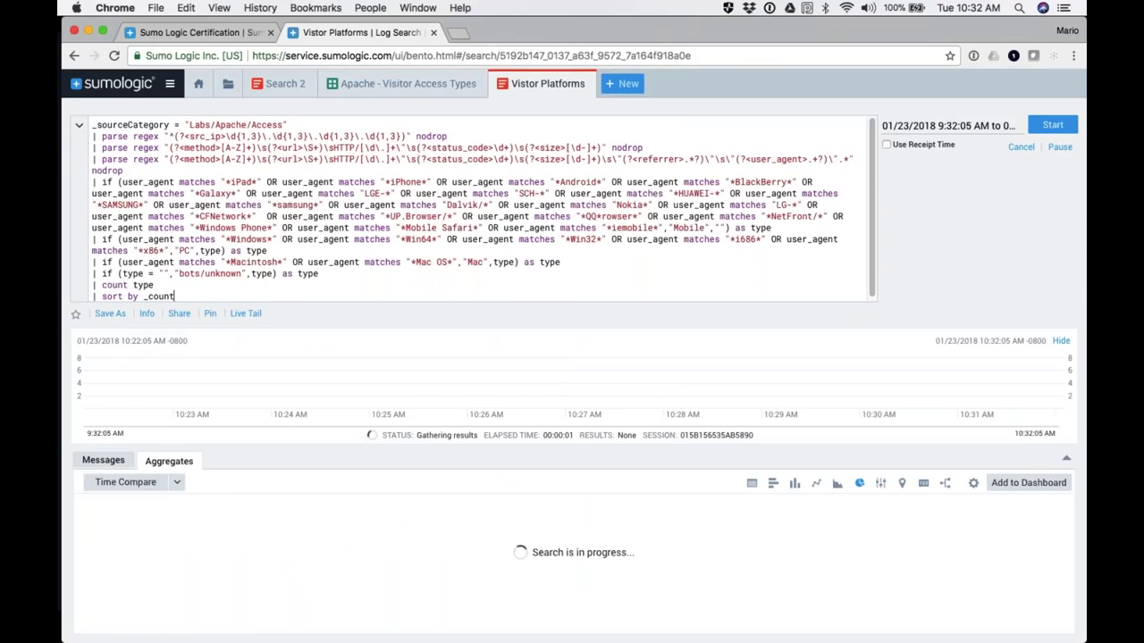
Step: Select the entire Vistor Platforms query text in the search editor
left_click_drag(91, 124, 186, 295)
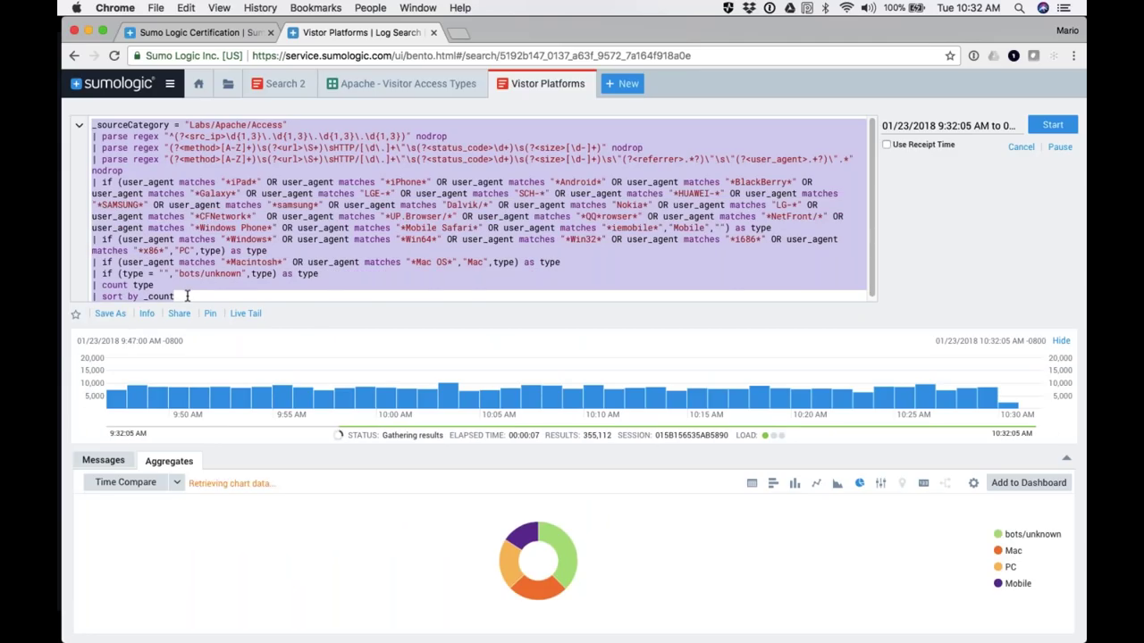
left_click(158, 252)
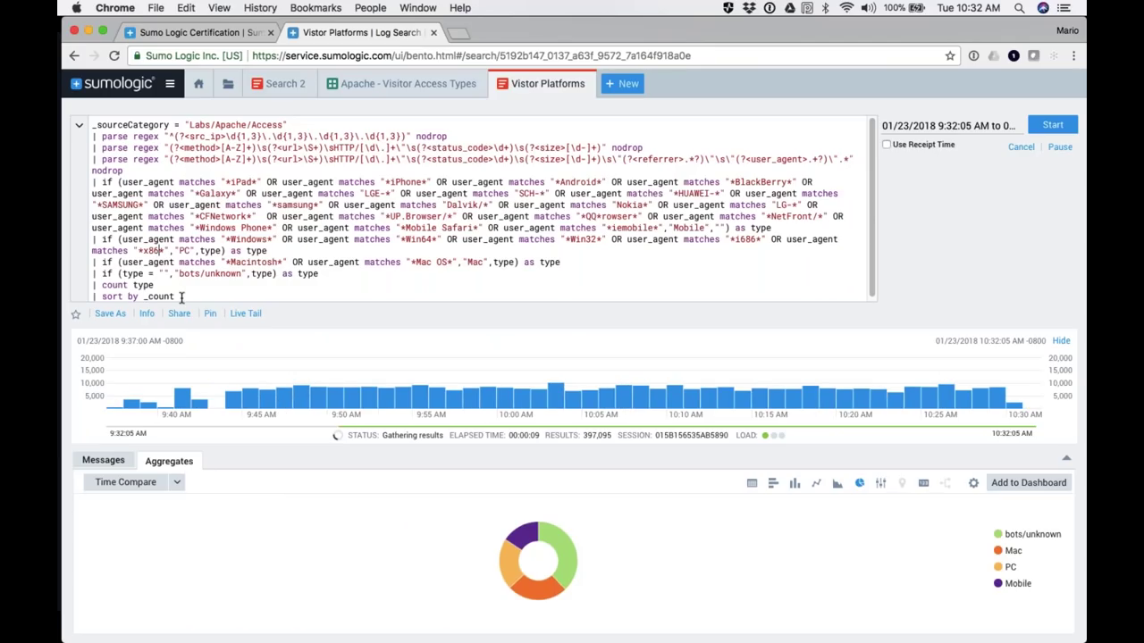
key("super+a")
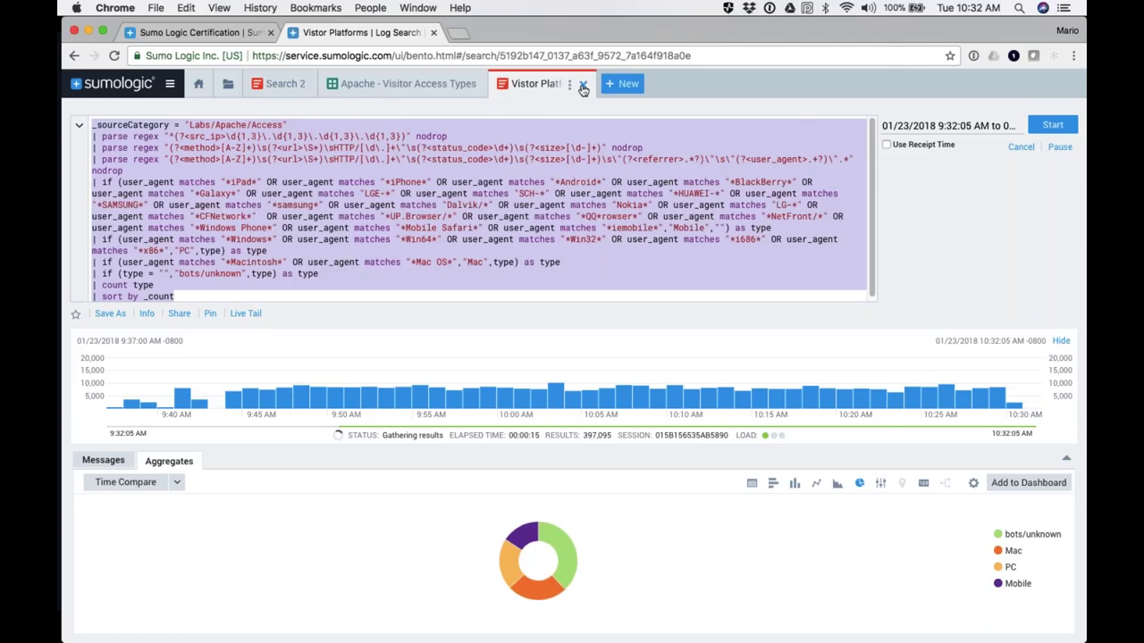
Step: Close the Vistor Platforms search and Visitor Access Types dashboard, returning to the Library results
left_click(582, 84)
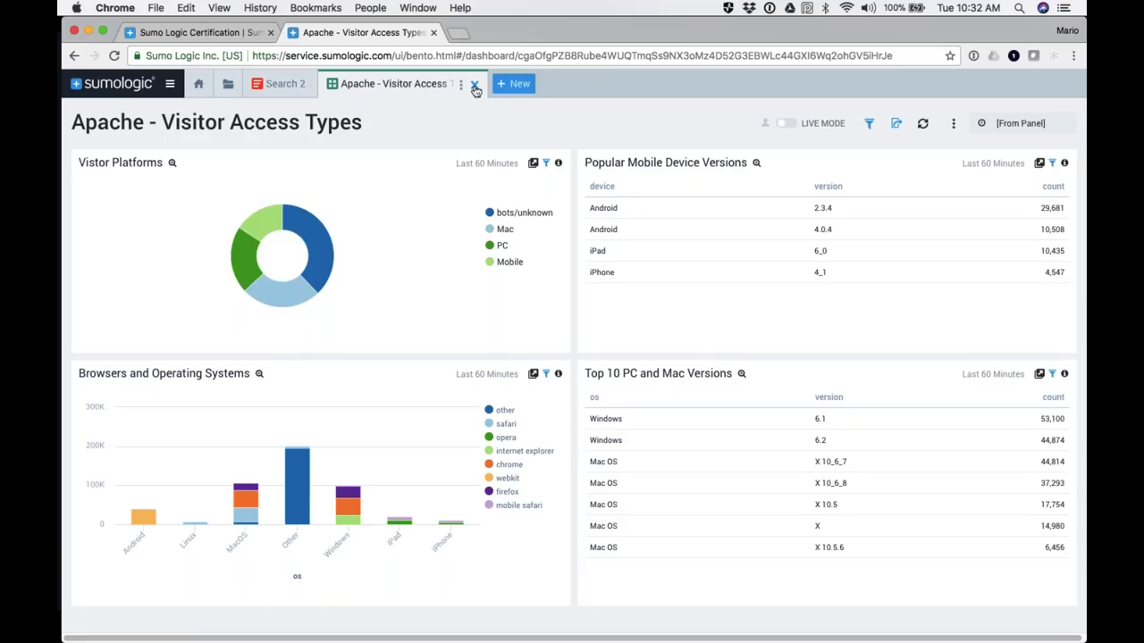
left_click(475, 86)
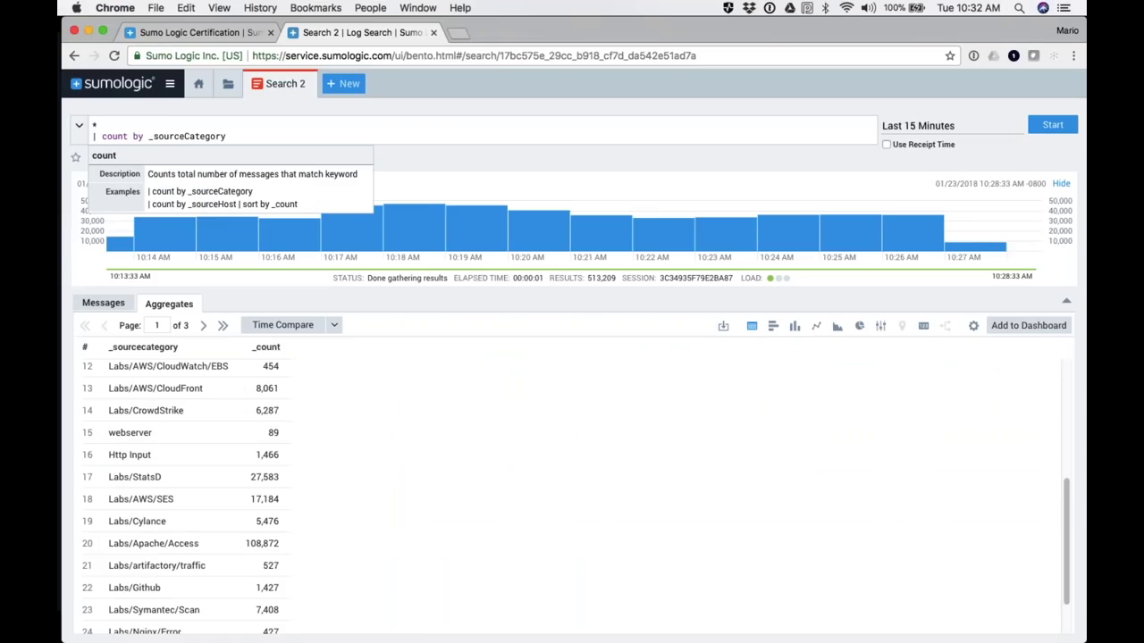
left_click(227, 83)
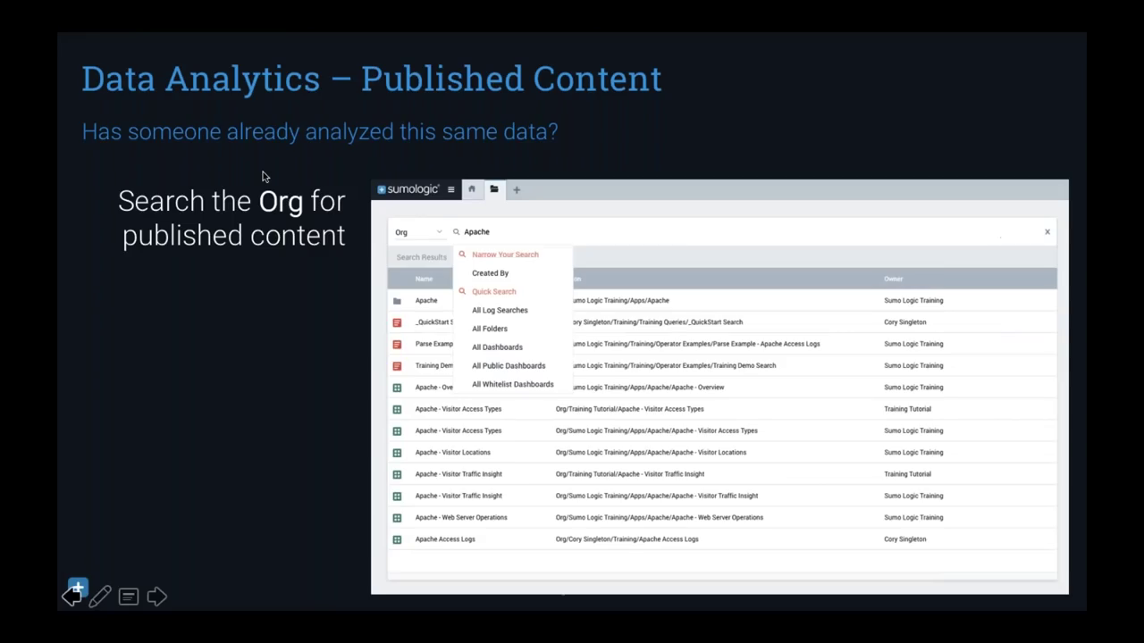
Step: Advance from the Published Content slide to the Sumo Logic Apps slide
key("Right")
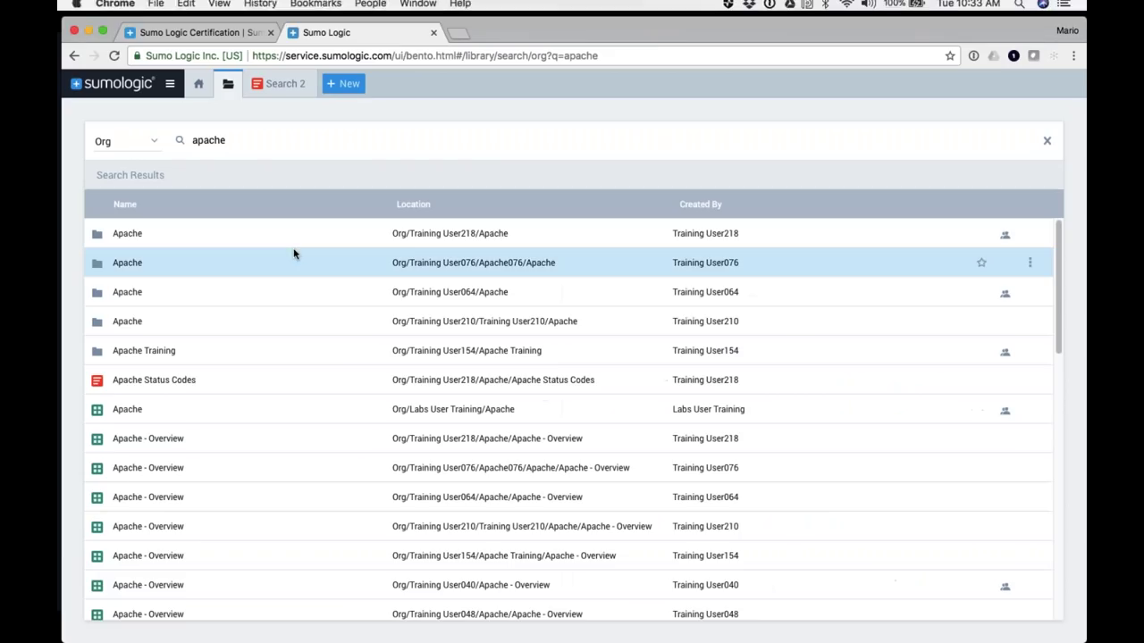
Step: Browse the App Catalog from the main navigation and open the Apache app's detail page
left_click(169, 85)
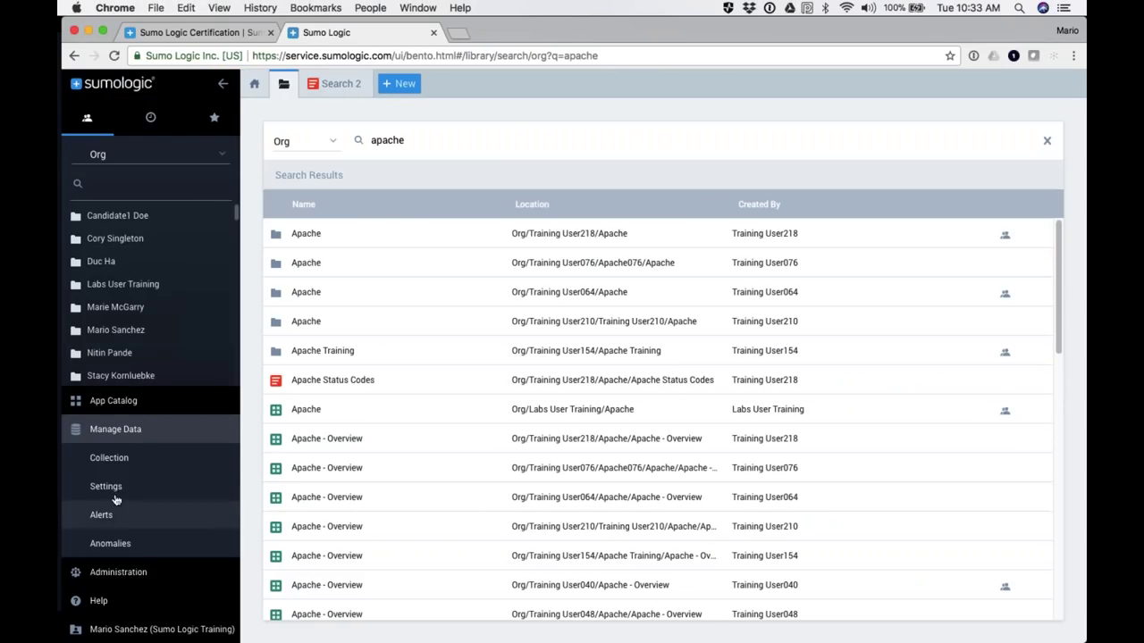
left_click(117, 403)
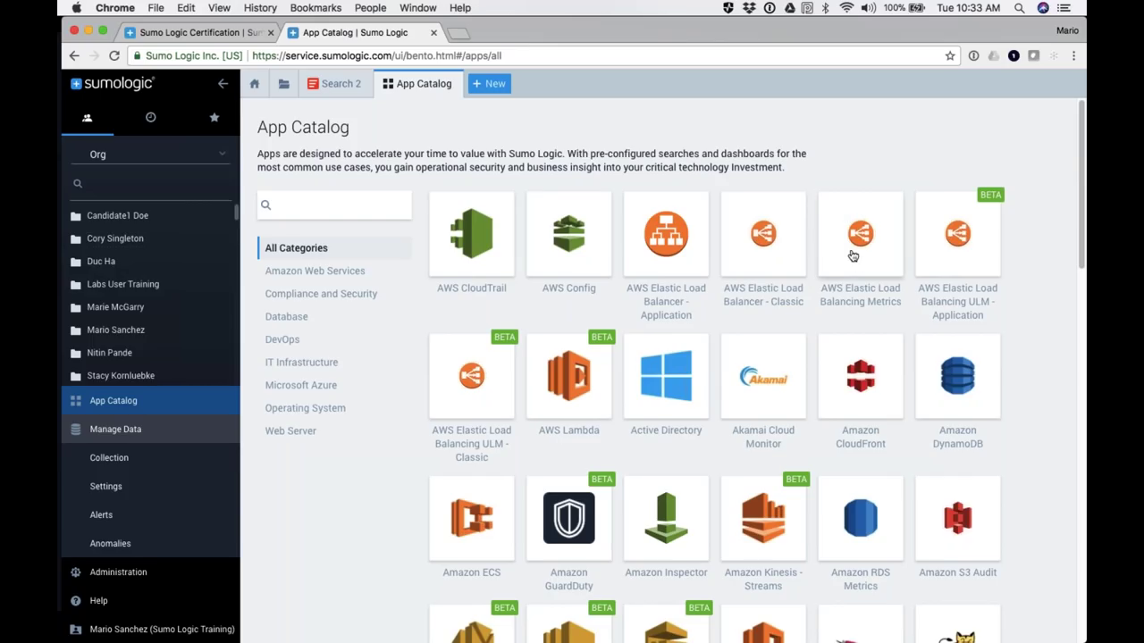
scroll(854, 256, "down", 4)
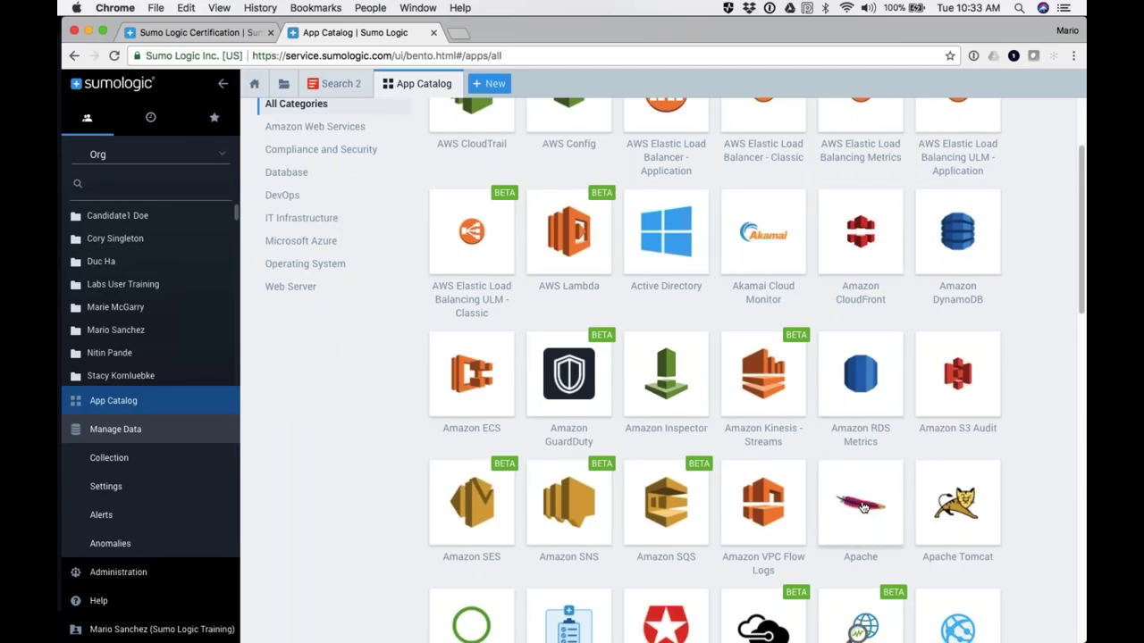
scroll(864, 506, "down", 1)
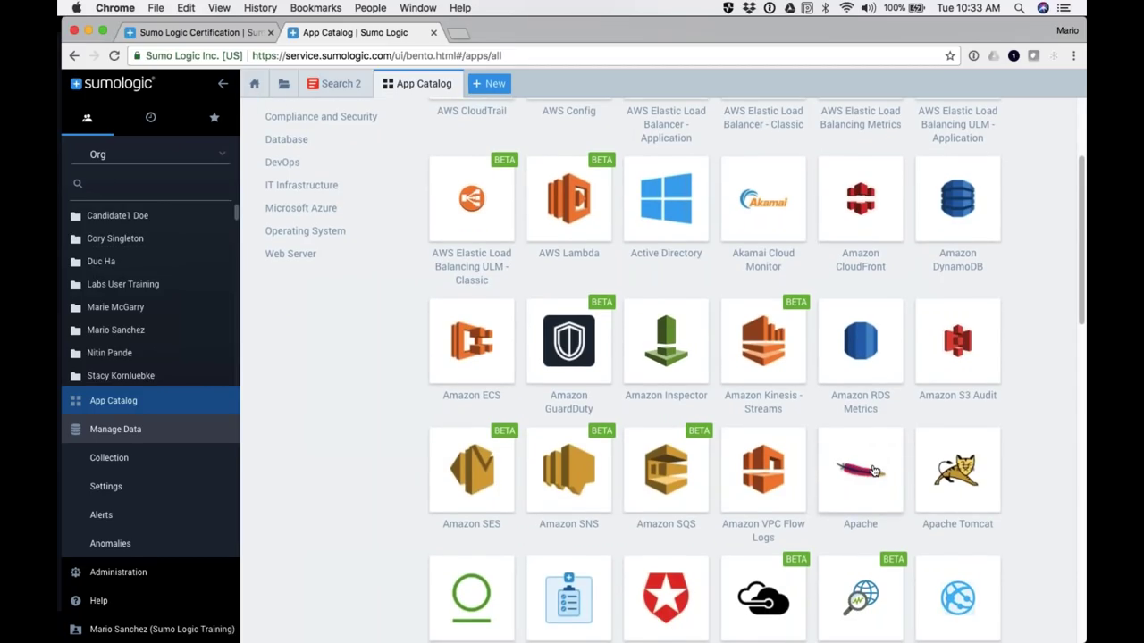
scroll(874, 470, "down", 5)
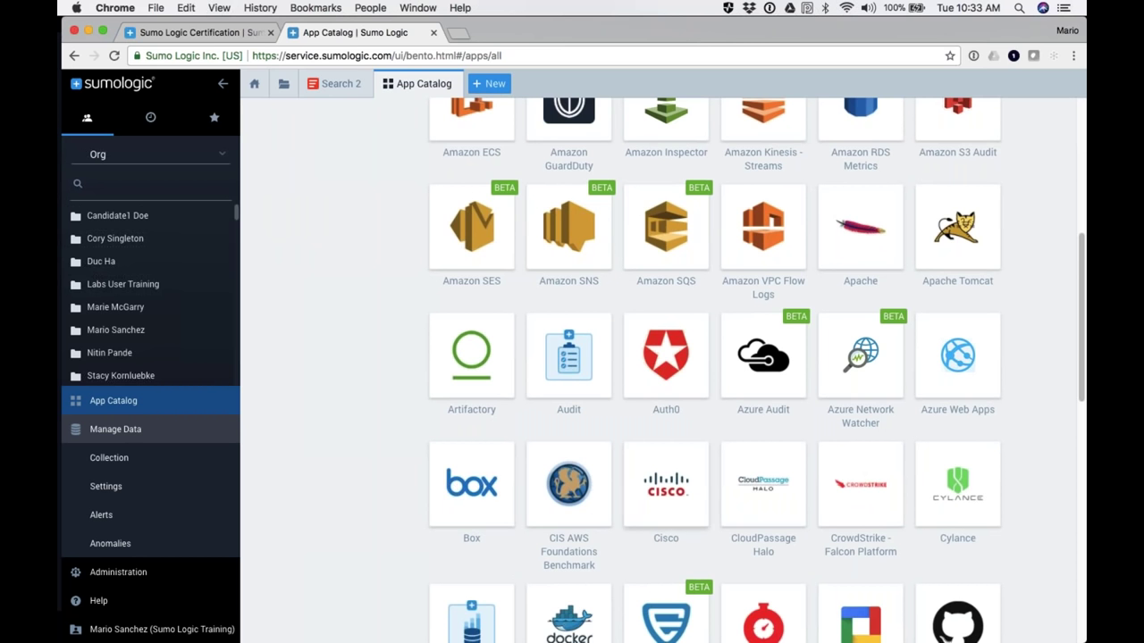
scroll(957, 491, "down", 8)
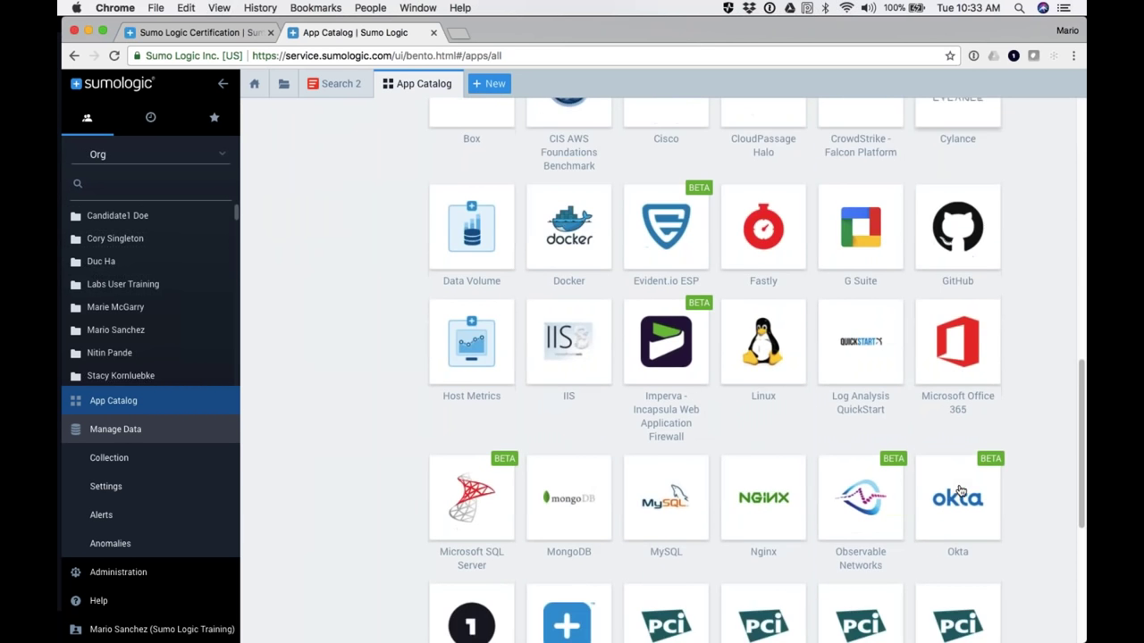
scroll(959, 492, "down", 4)
scroll(959, 491, "up", 15)
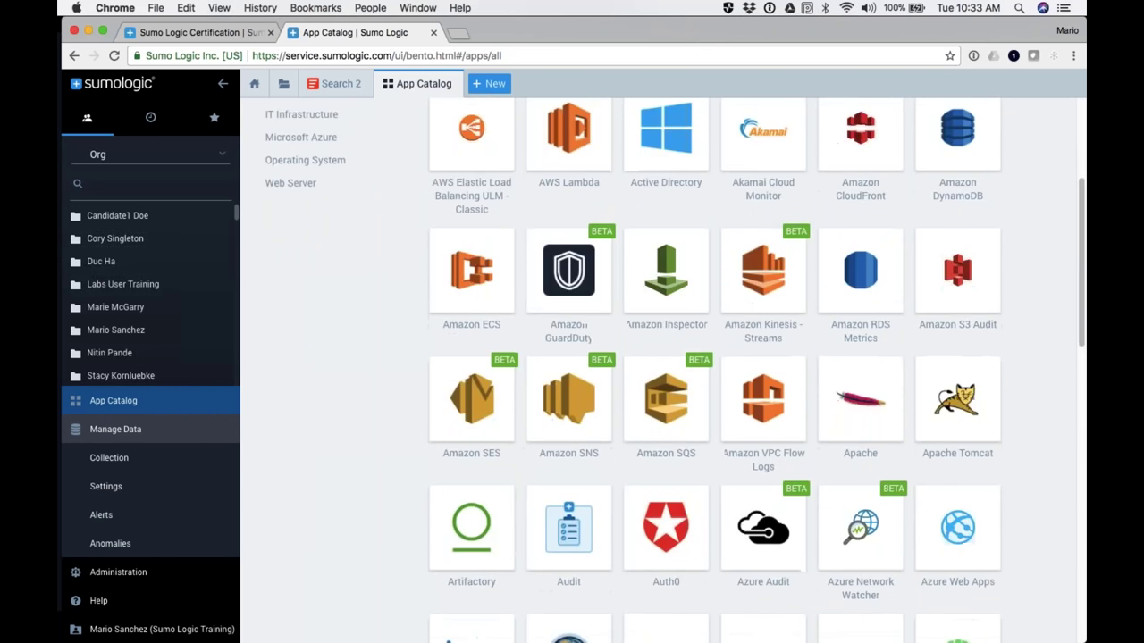
scroll(661, 375, "up", 3)
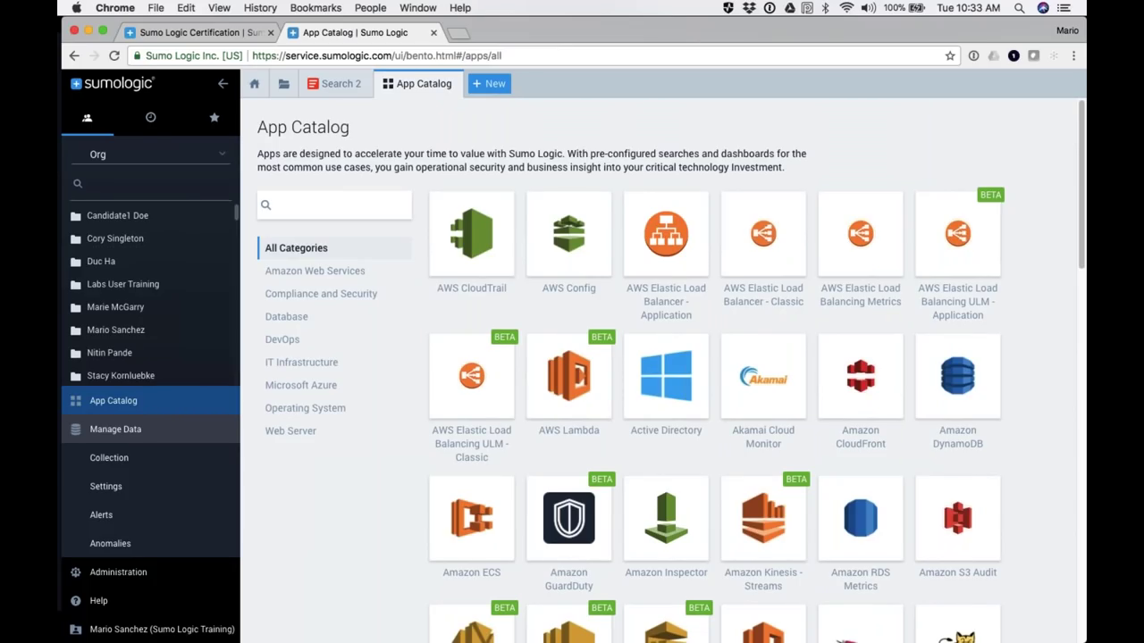
scroll(956, 490, "down", 1)
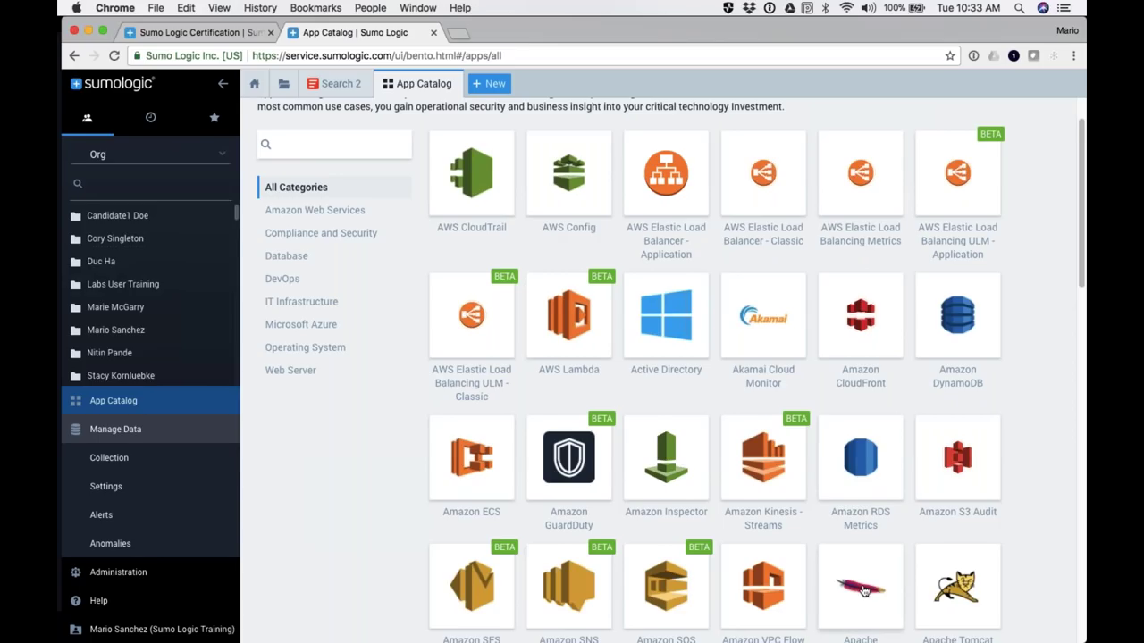
scroll(864, 591, "down", 1)
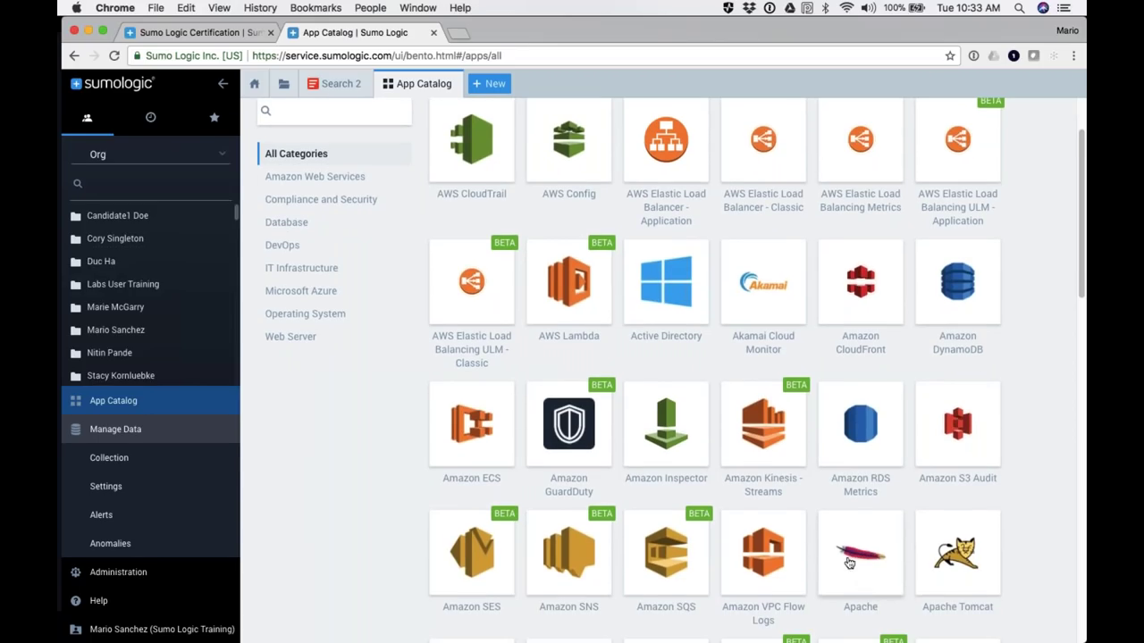
left_click(864, 560)
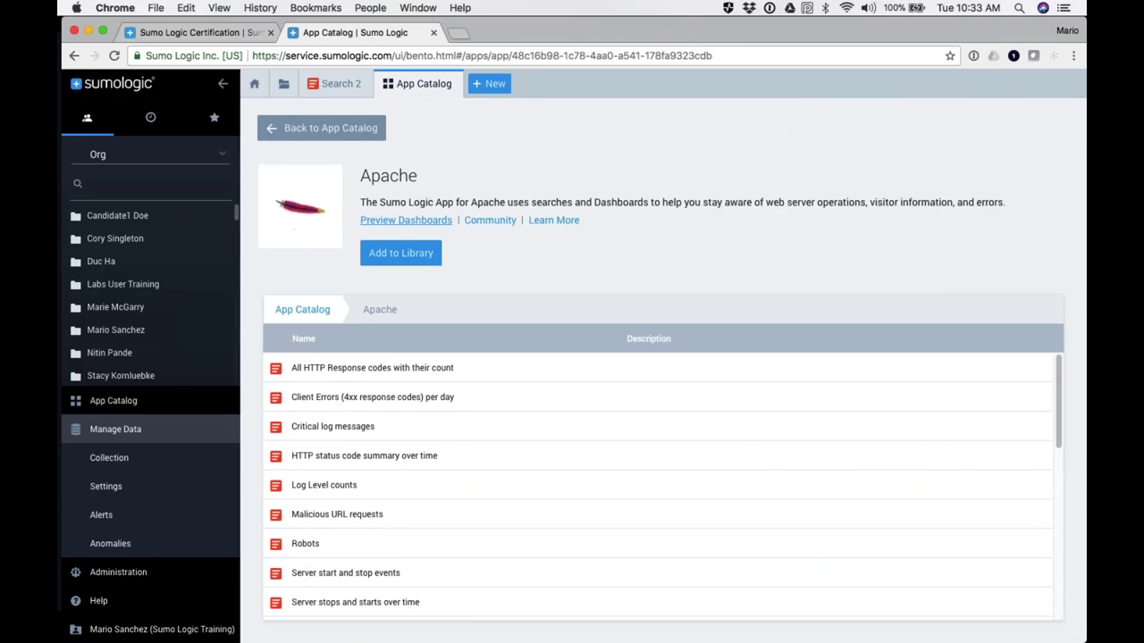
left_click(401, 223)
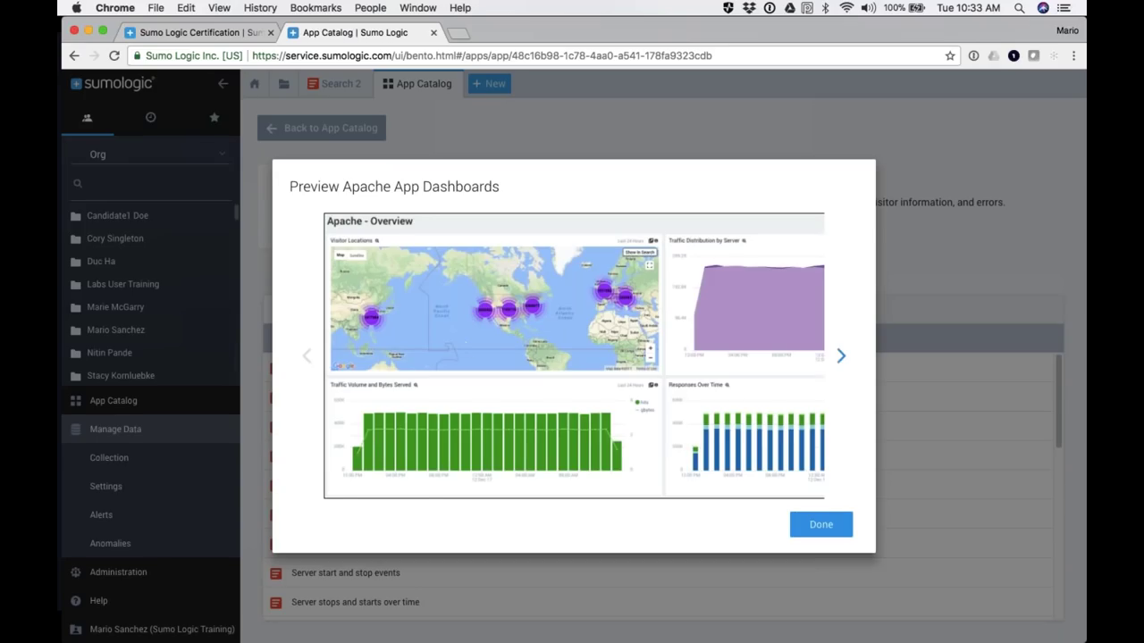
left_click(841, 357)
left_click(841, 357)
left_click(841, 357)
left_click(841, 356)
left_click(841, 357)
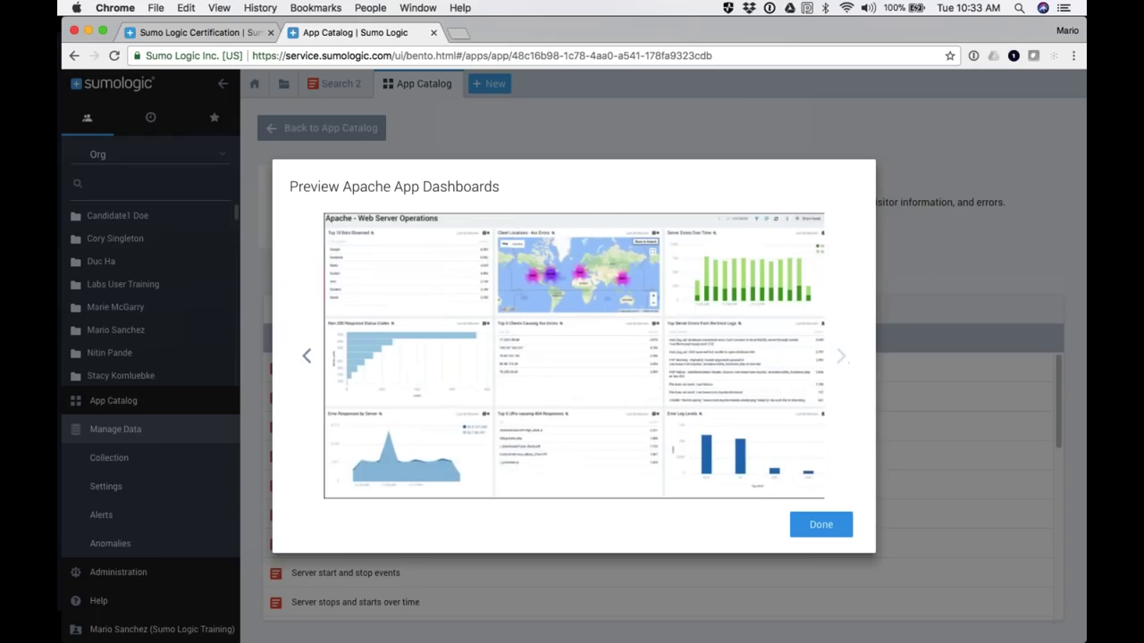
left_click(820, 526)
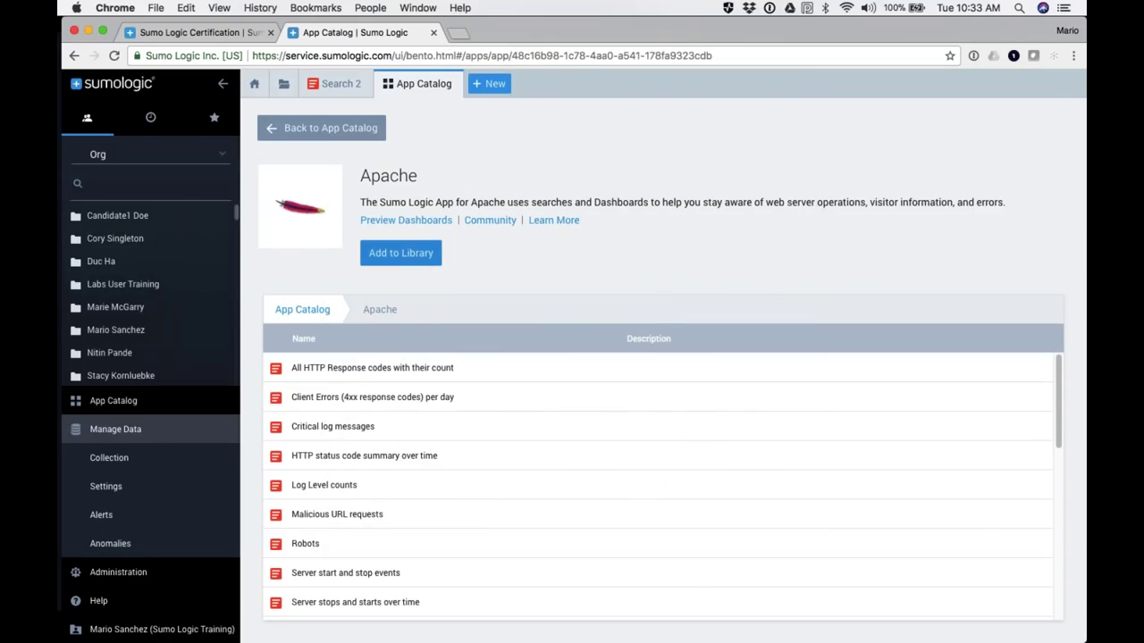
Step: Start adding Apache to the library as 'Apache App 2018' with source category Labs/Apache/Access
left_click(402, 255)
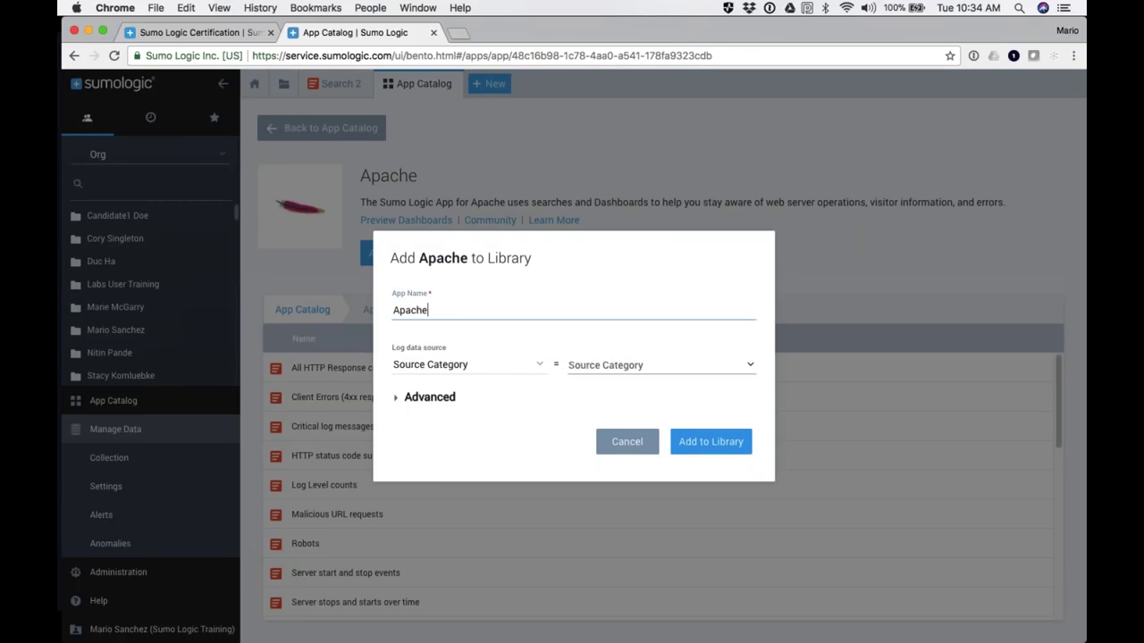
type("App 2018")
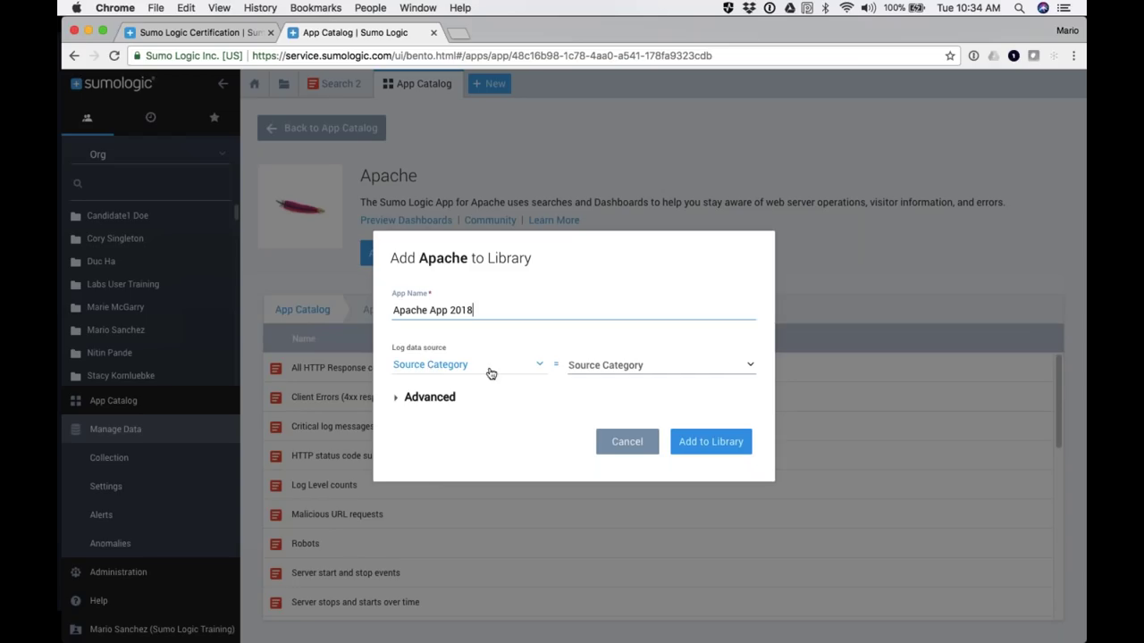
left_click(598, 367)
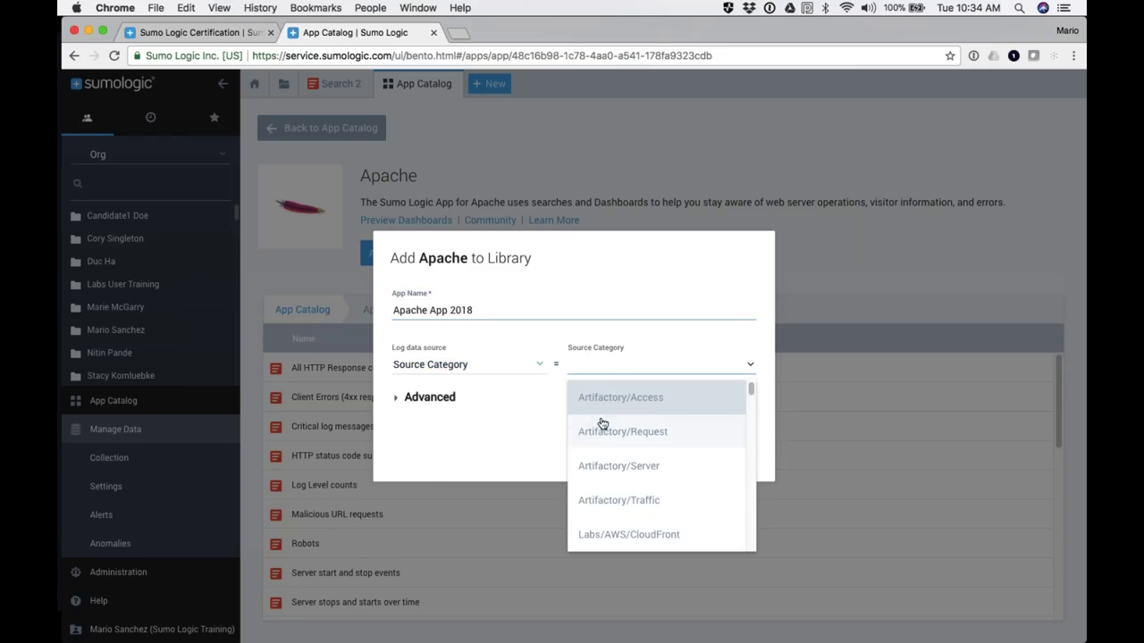
type("Lab")
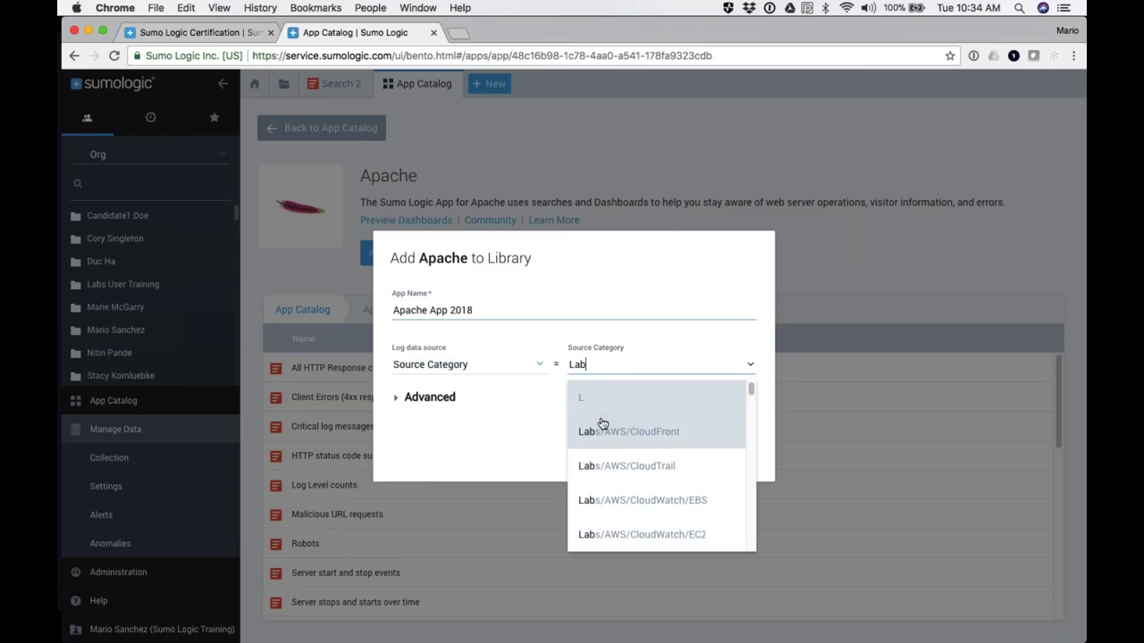
scroll(623, 486, "down", 5)
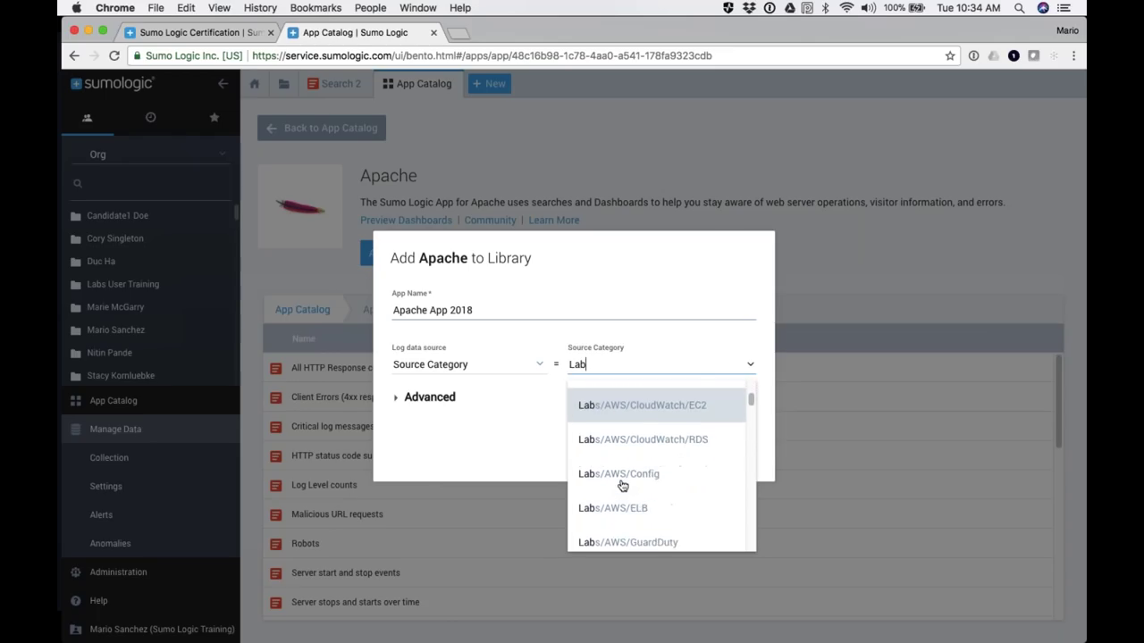
scroll(623, 485, "down", 5)
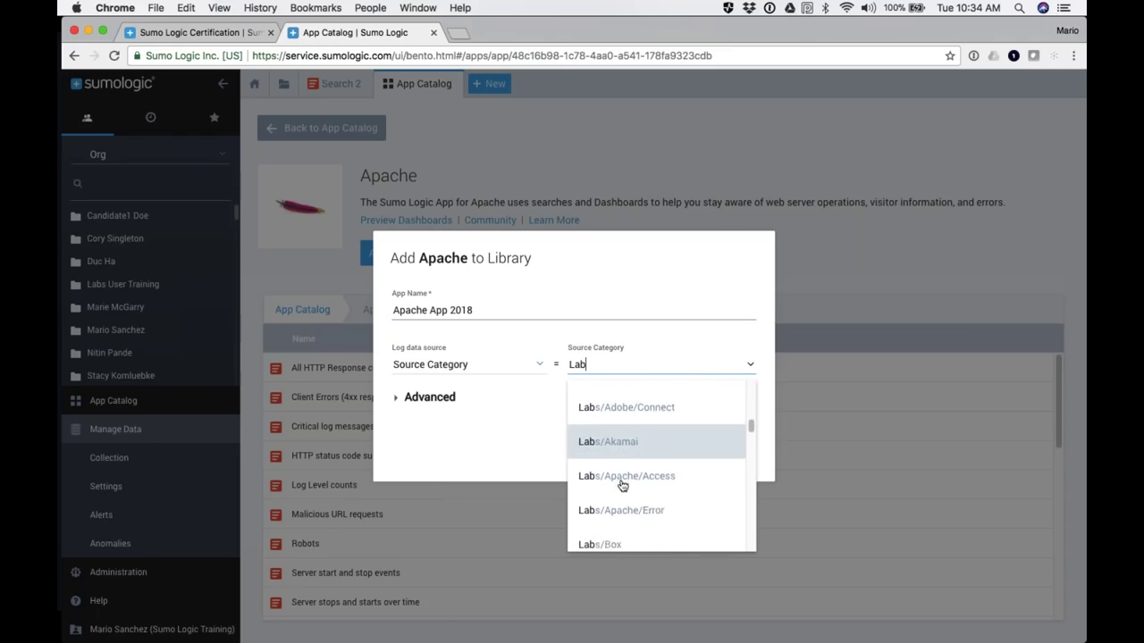
left_click(621, 456)
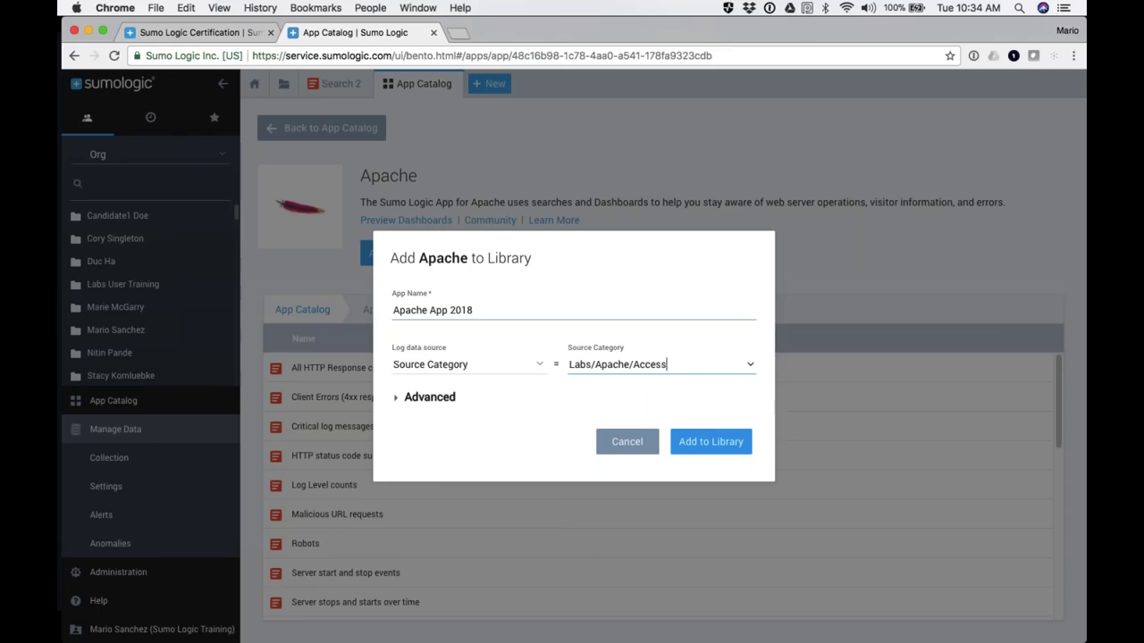
Step: Install the Apache App 2018 into the library
left_click(710, 440)
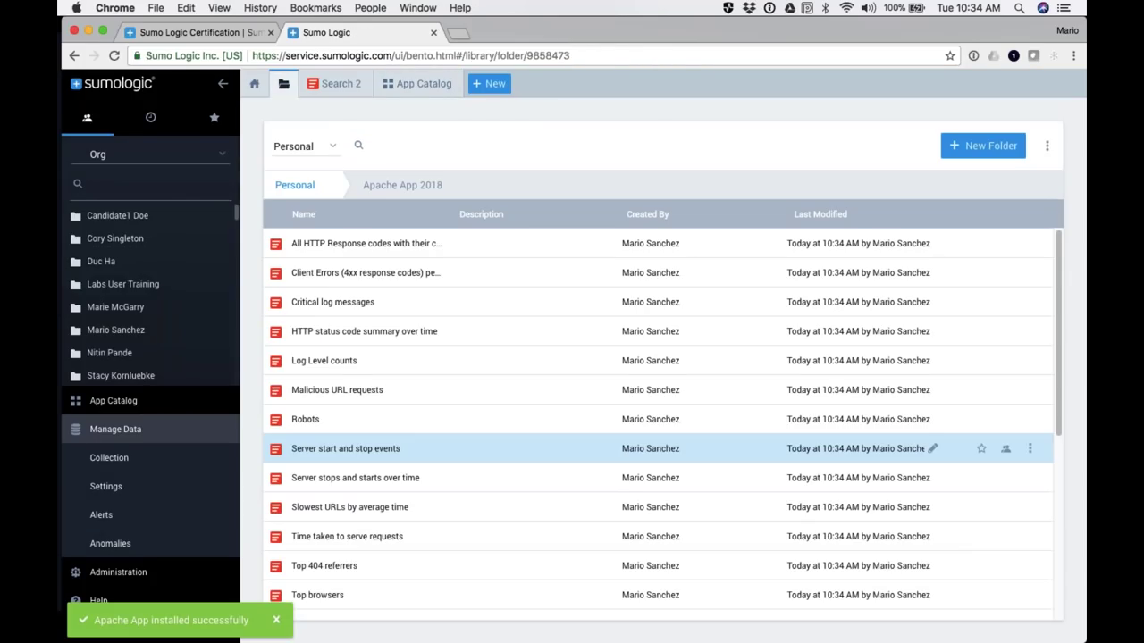
scroll(474, 395, "down", 5)
scroll(474, 396, "up", 5)
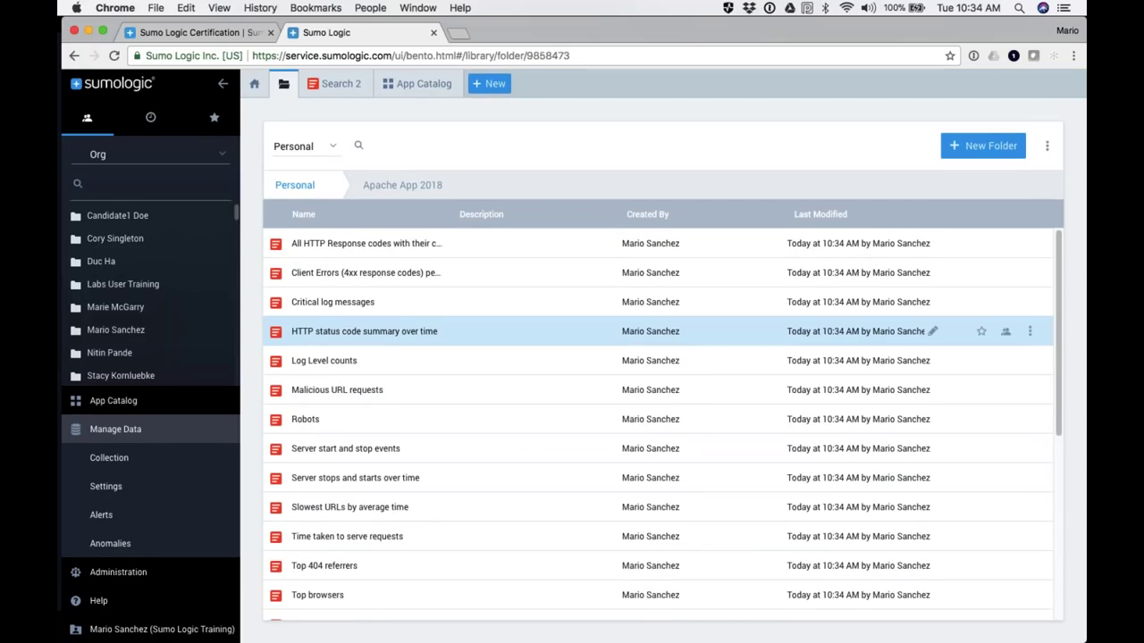
Step: Browse to Personal > Apache App 2018 and open the Apache - Overview dashboard
left_click(295, 185)
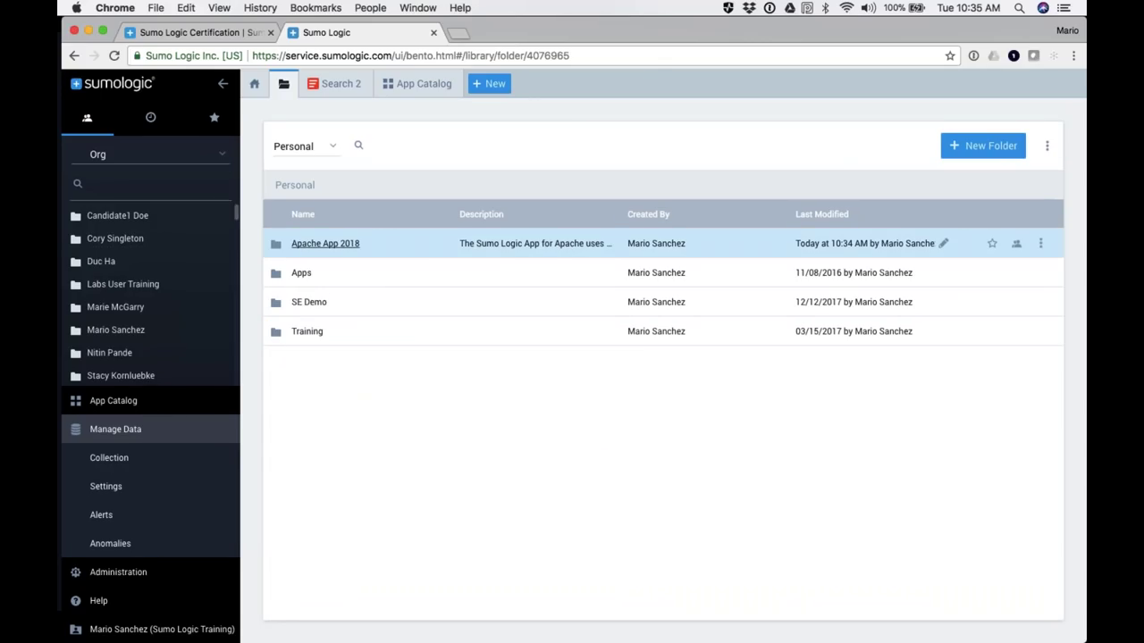
left_click(321, 247)
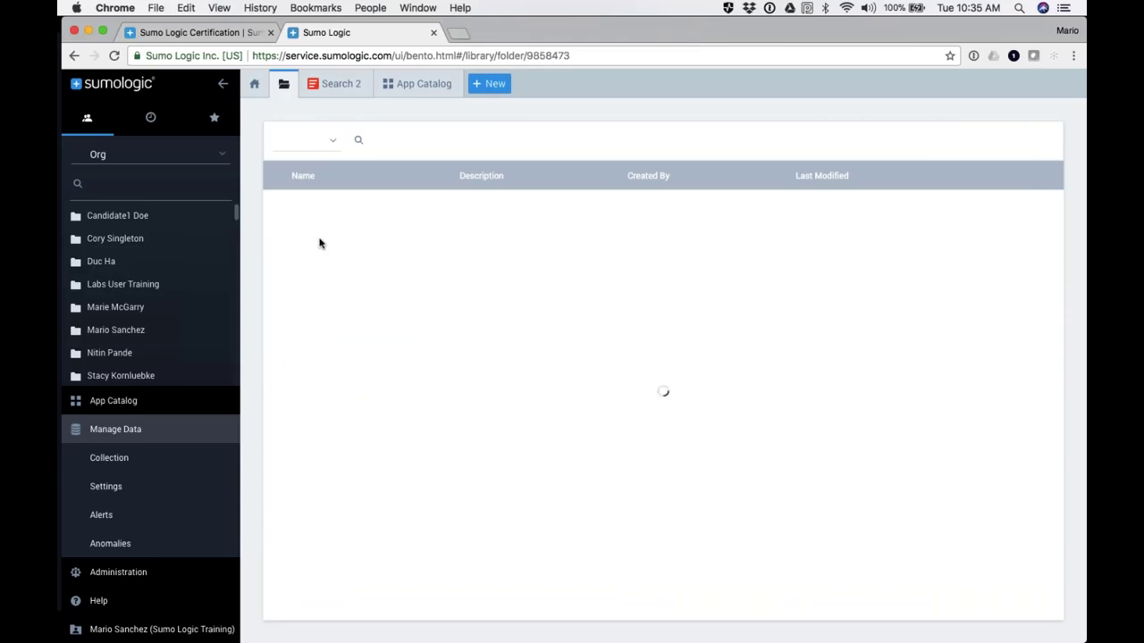
scroll(340, 348, "down", 2)
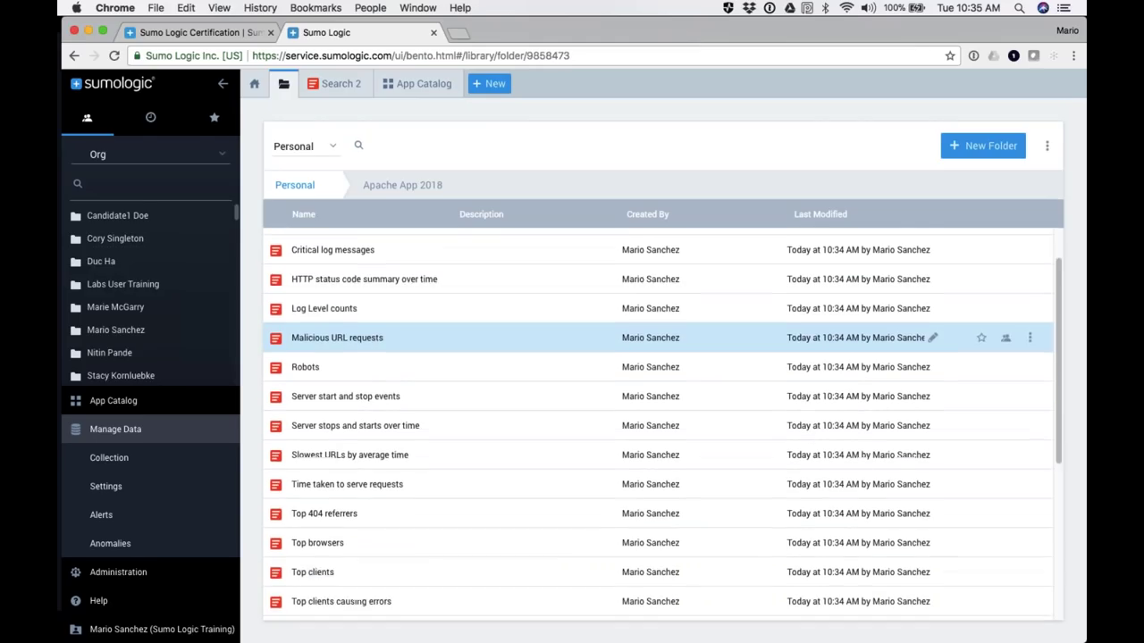
scroll(357, 338, "down", 5)
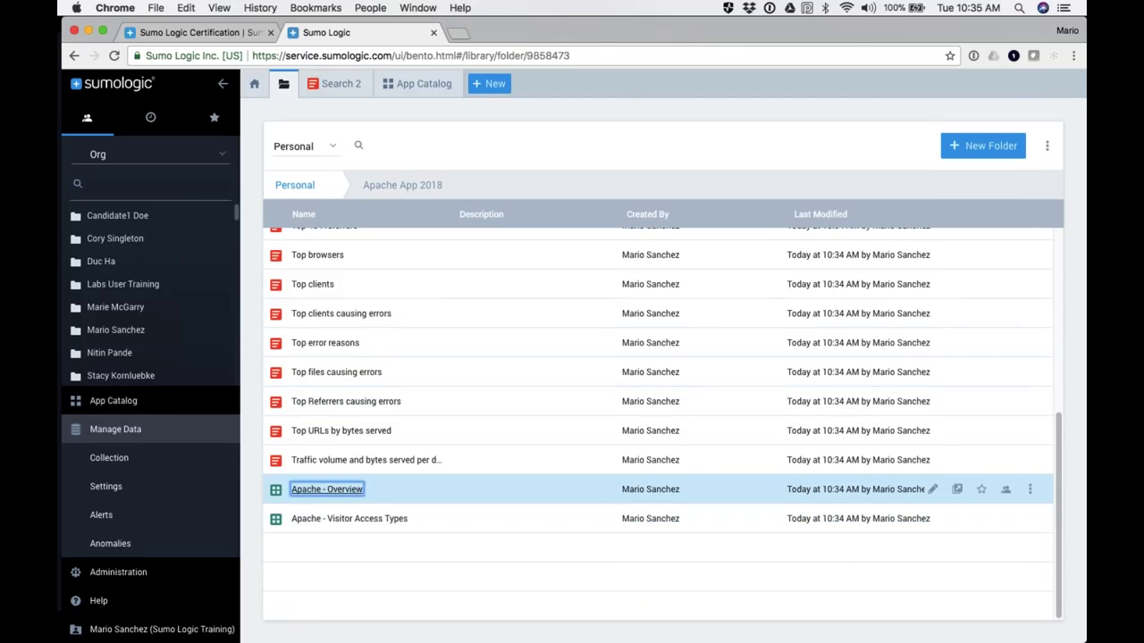
left_click(326, 489)
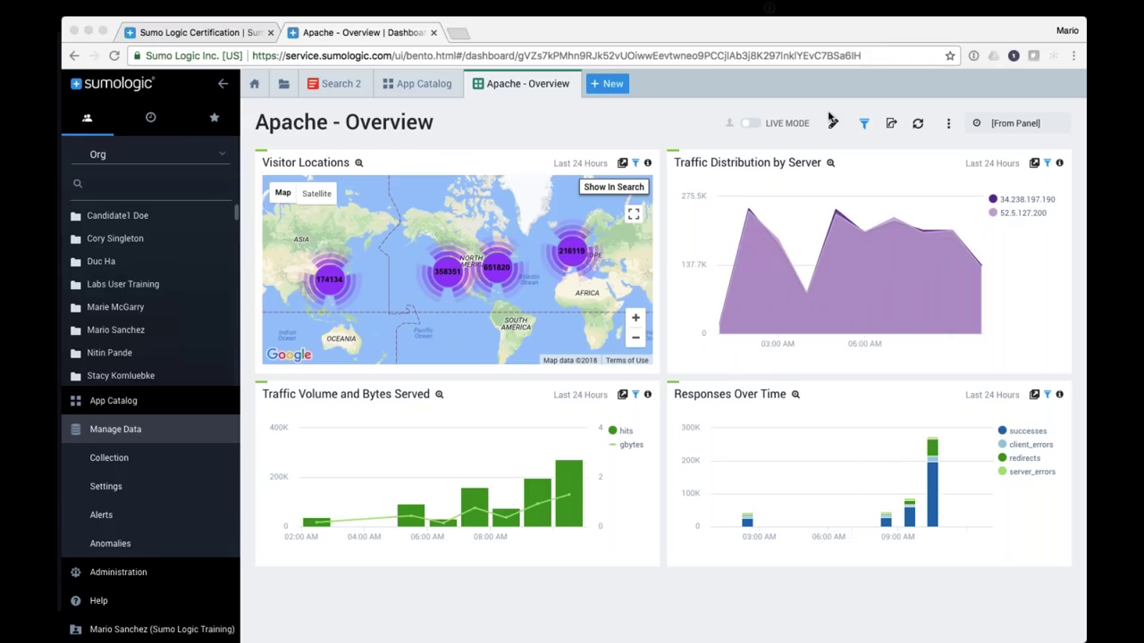
Step: Leave the dashboard and return to the Personal library folder listing Apache App 2018
left_click(223, 83)
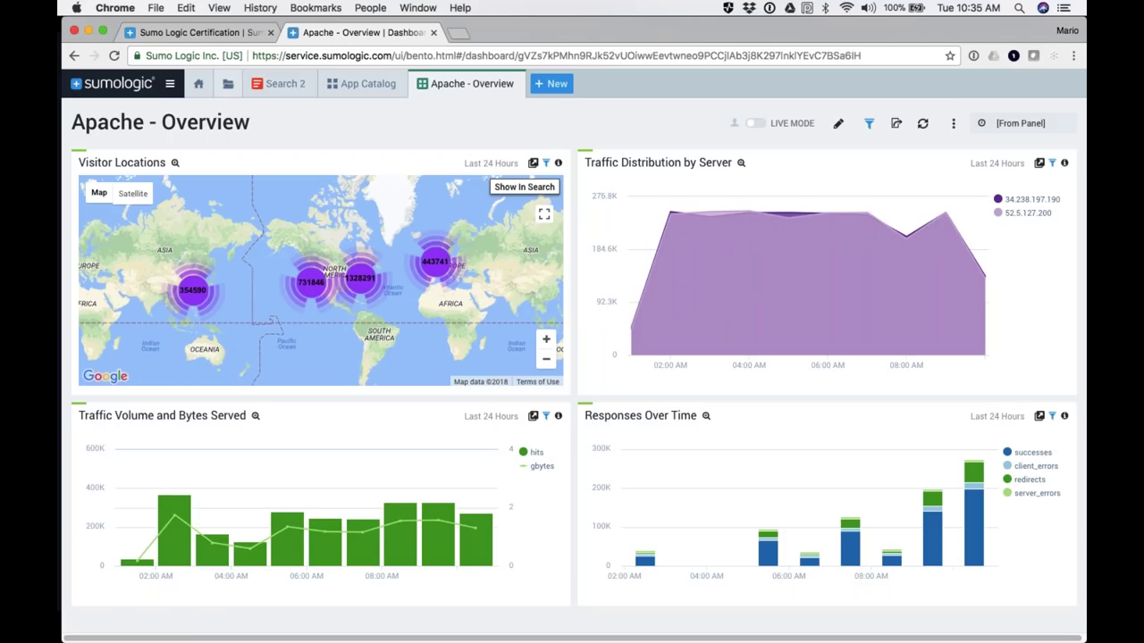
left_click(228, 87)
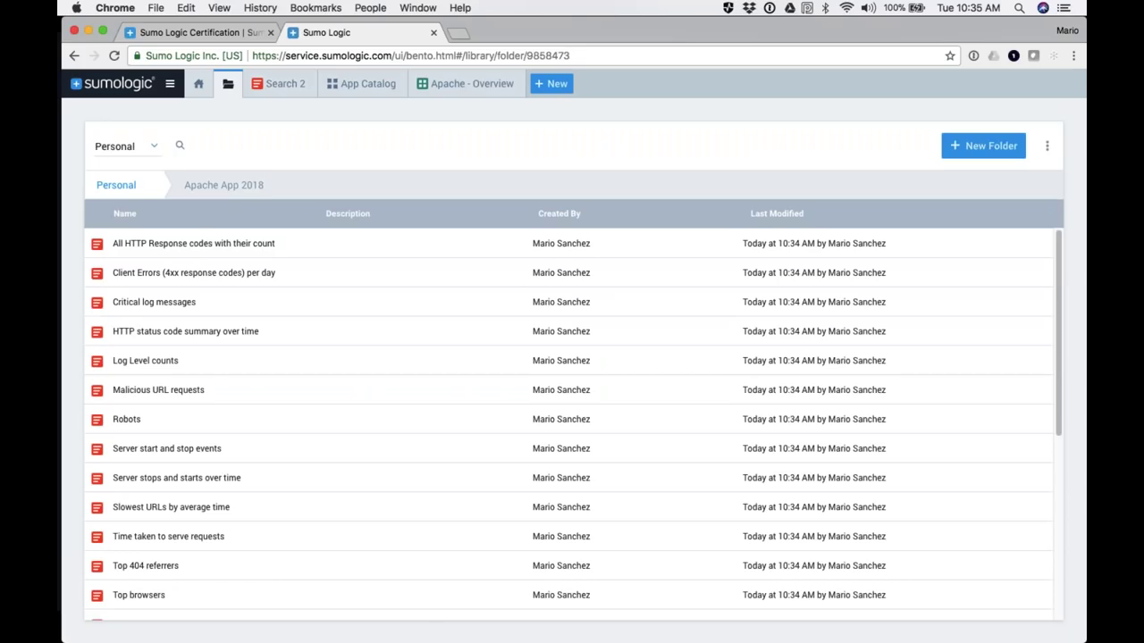
left_click(125, 190)
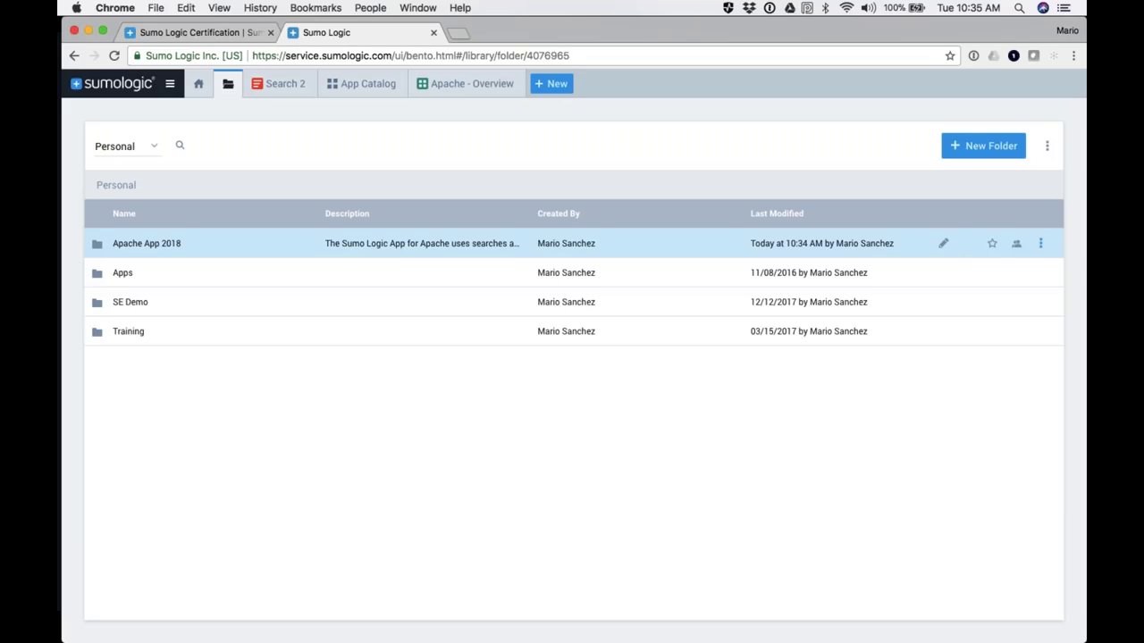
Step: Open the Apache App 2018 folder's actions menu and choose to share it
left_click(1041, 243)
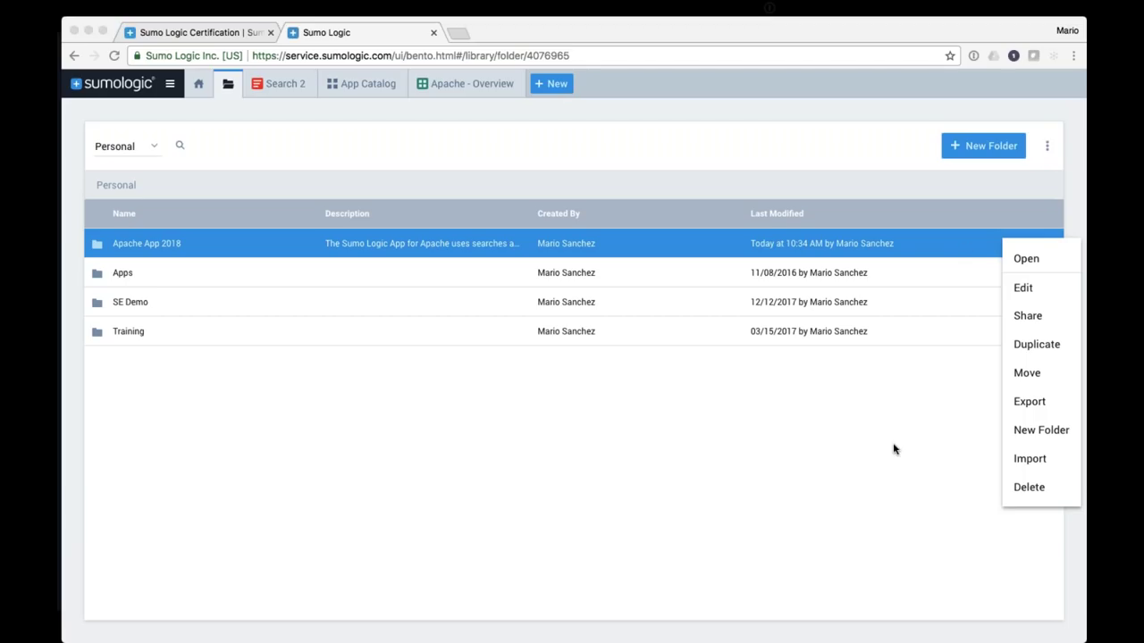
left_click(1026, 318)
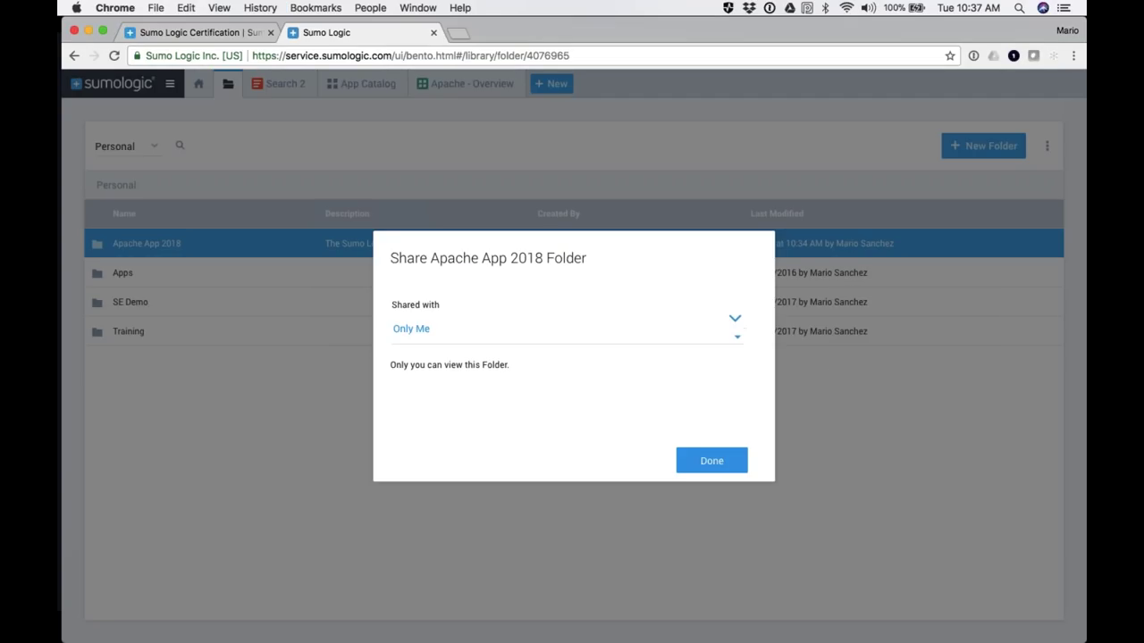
Step: Set the Apache App 2018 folder's sharing to Organization, save it, and close the App Catalog page
left_click(427, 333)
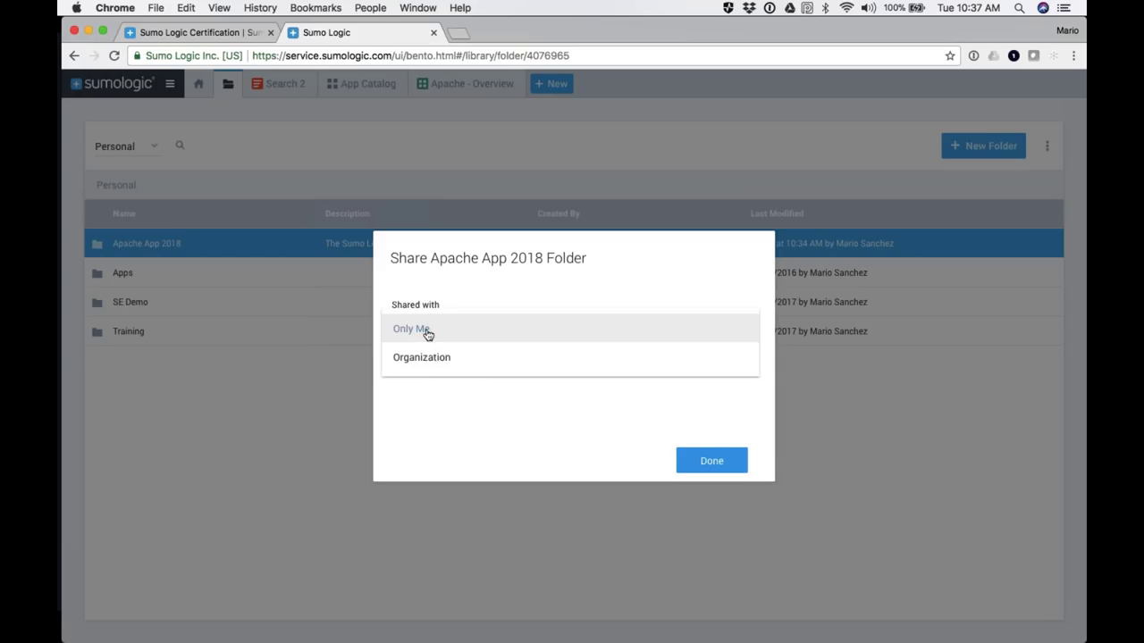
left_click(426, 360)
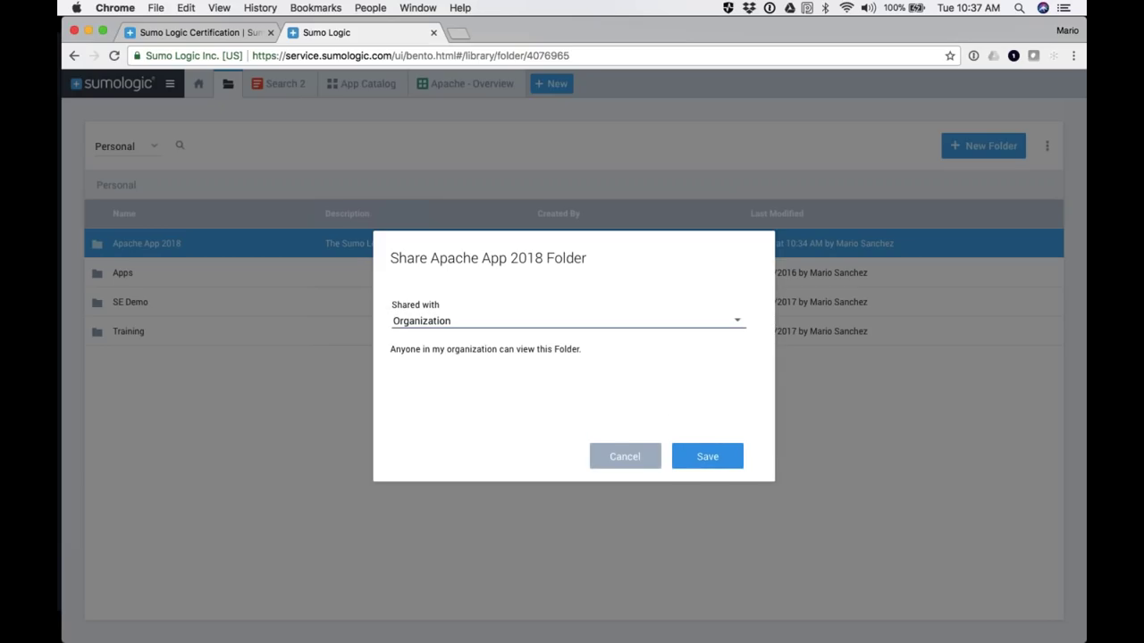
left_click(704, 457)
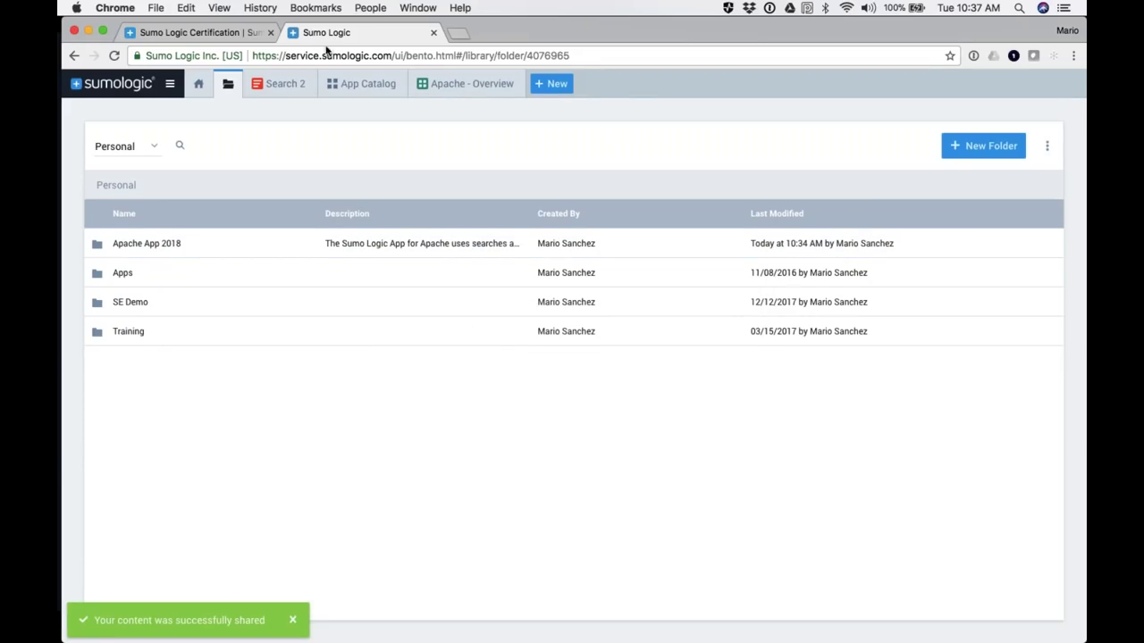
left_click(395, 85)
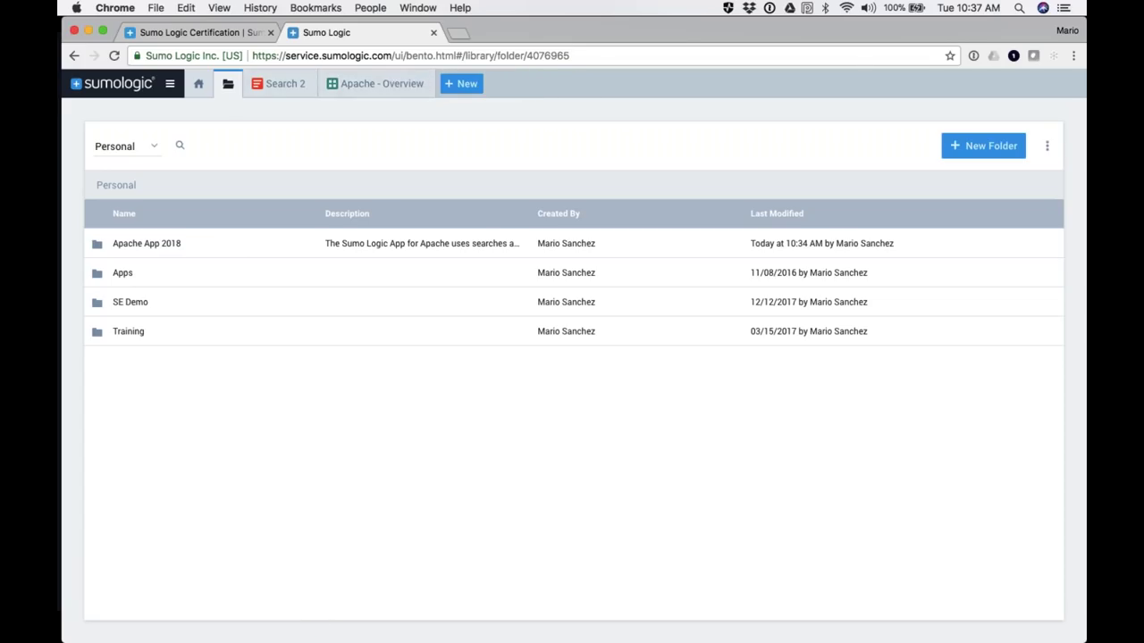
Step: Check the Apache - Overview dashboard, then open the Apache App 2018 folder's actions menu in the Personal library
left_click(357, 85)
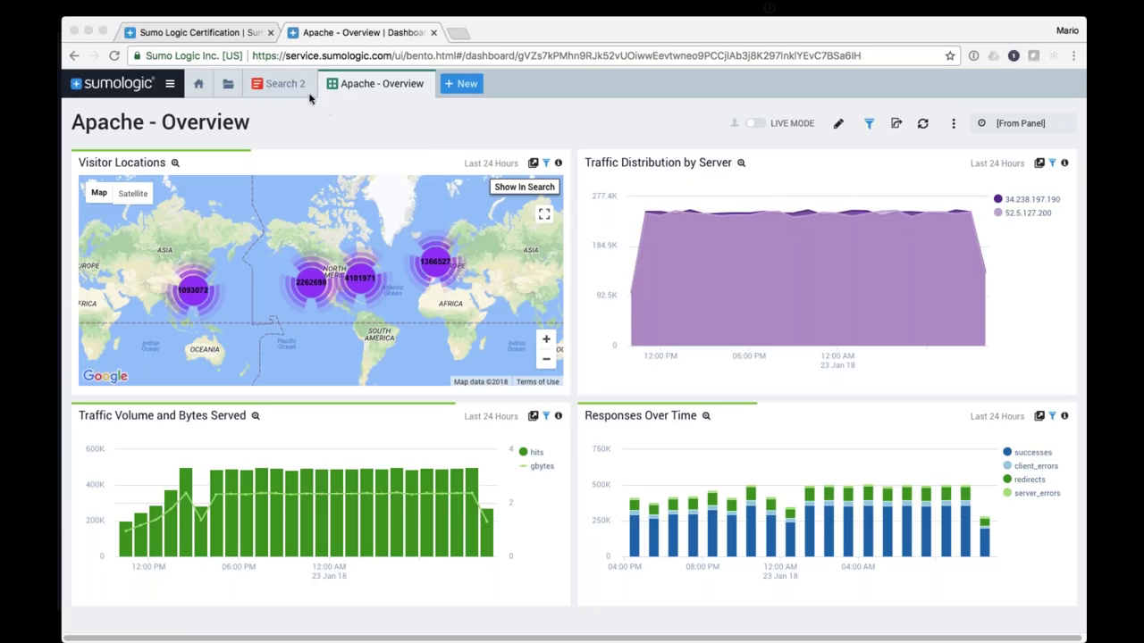
left_click(228, 84)
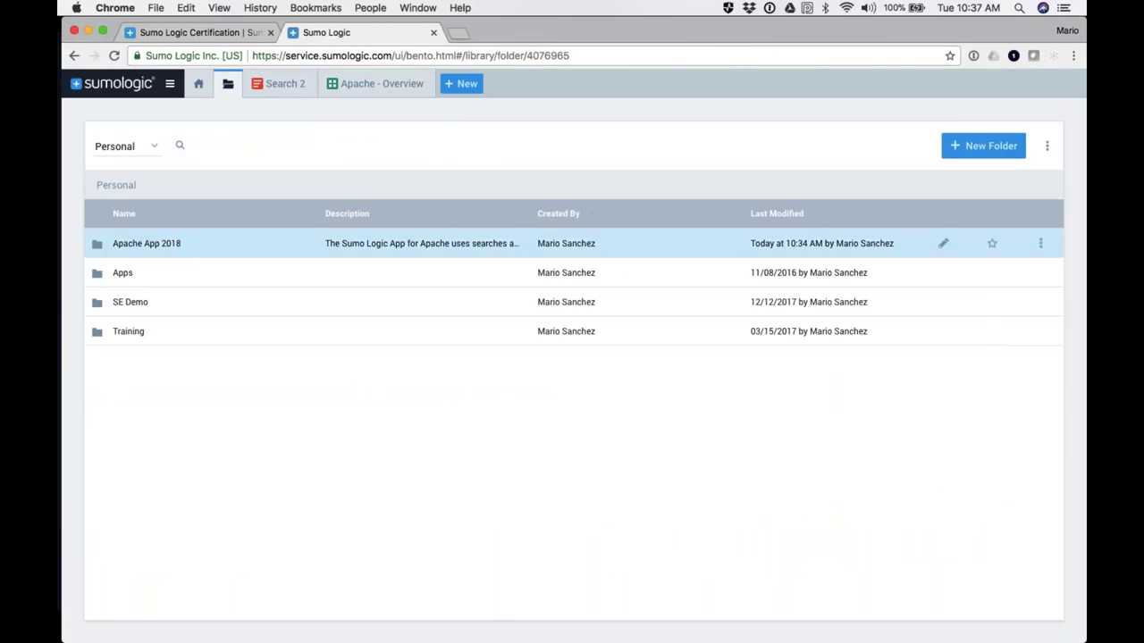
left_click(1040, 243)
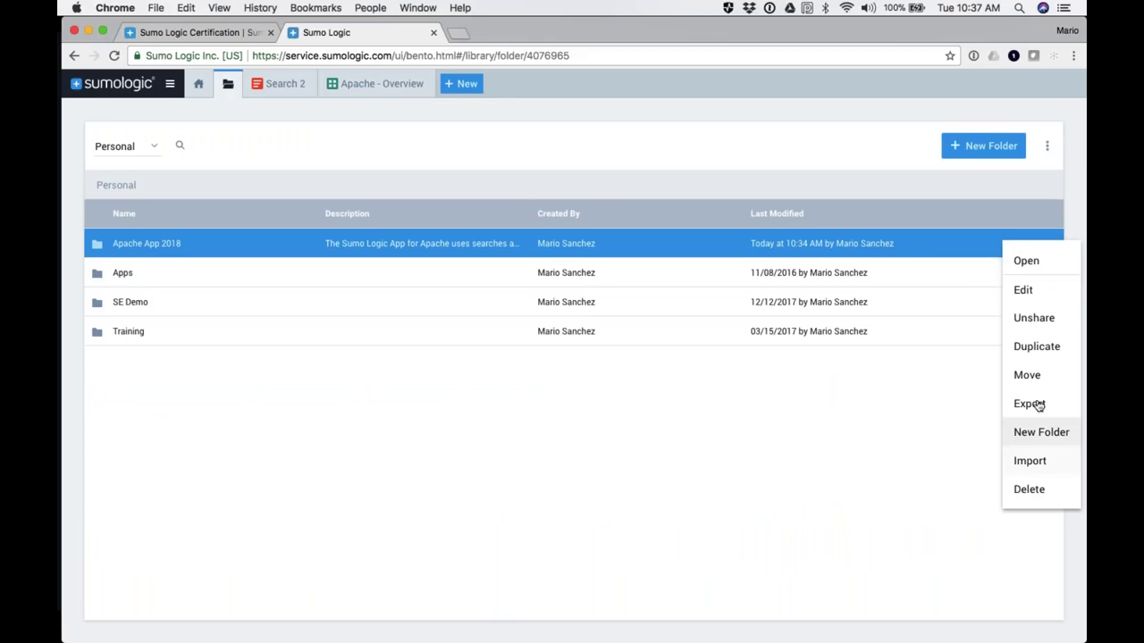
Step: Cancel duplicating the Apache App 2018 folder and go back to the Apache - Overview dashboard
left_click(1028, 350)
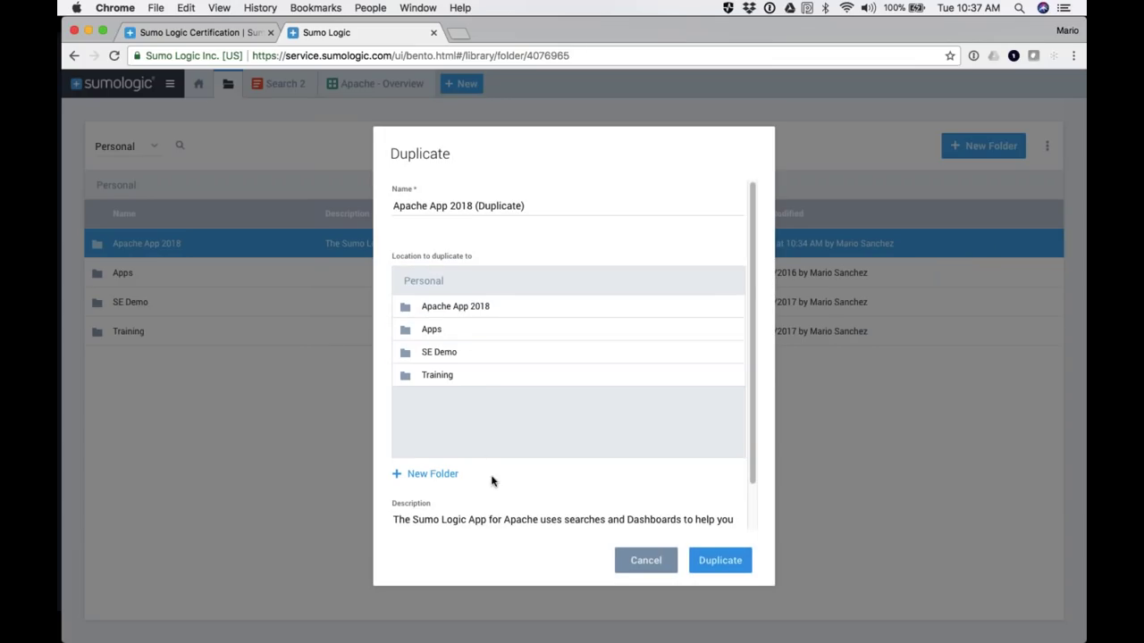
left_click(647, 568)
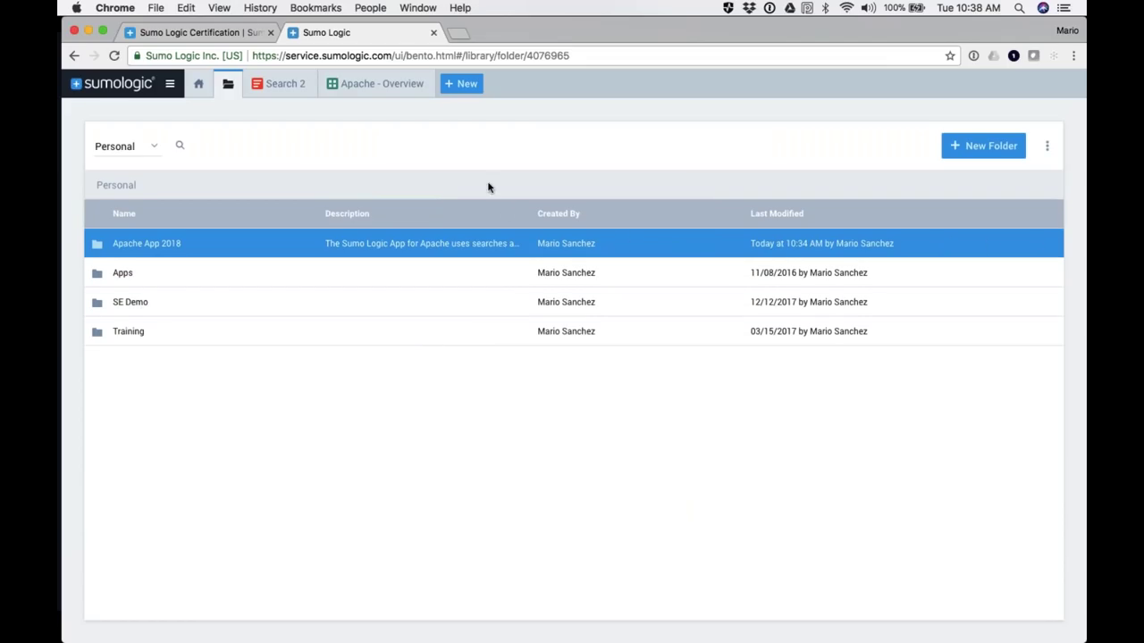
left_click(371, 88)
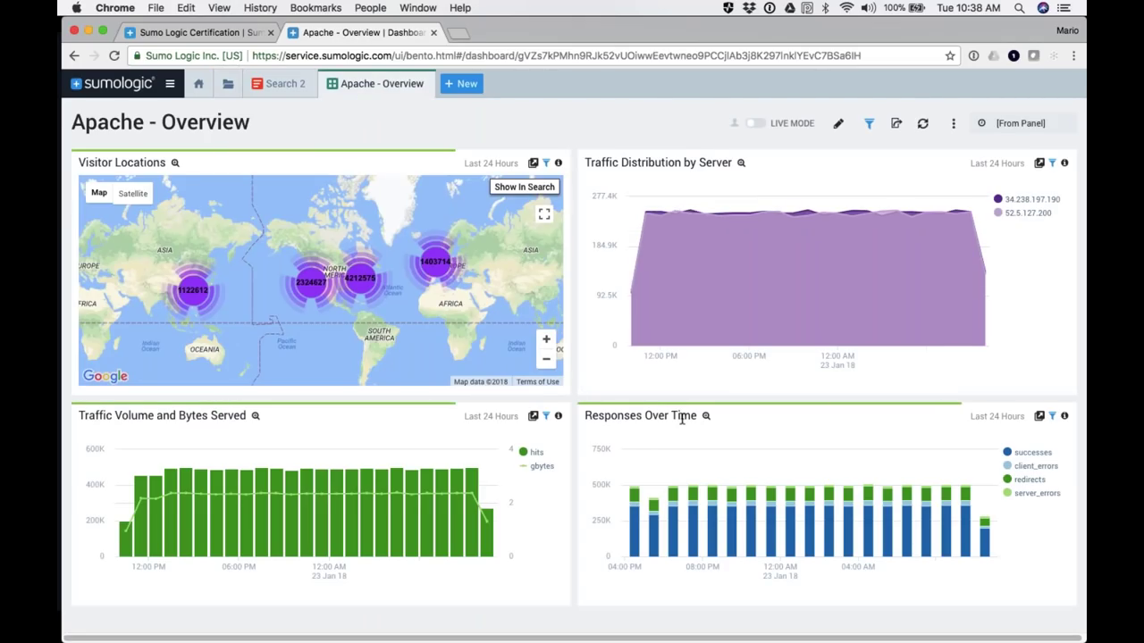
Step: Open the Responses Over Time query in search and insert a blank line above the timeslice line
left_click(1039, 416)
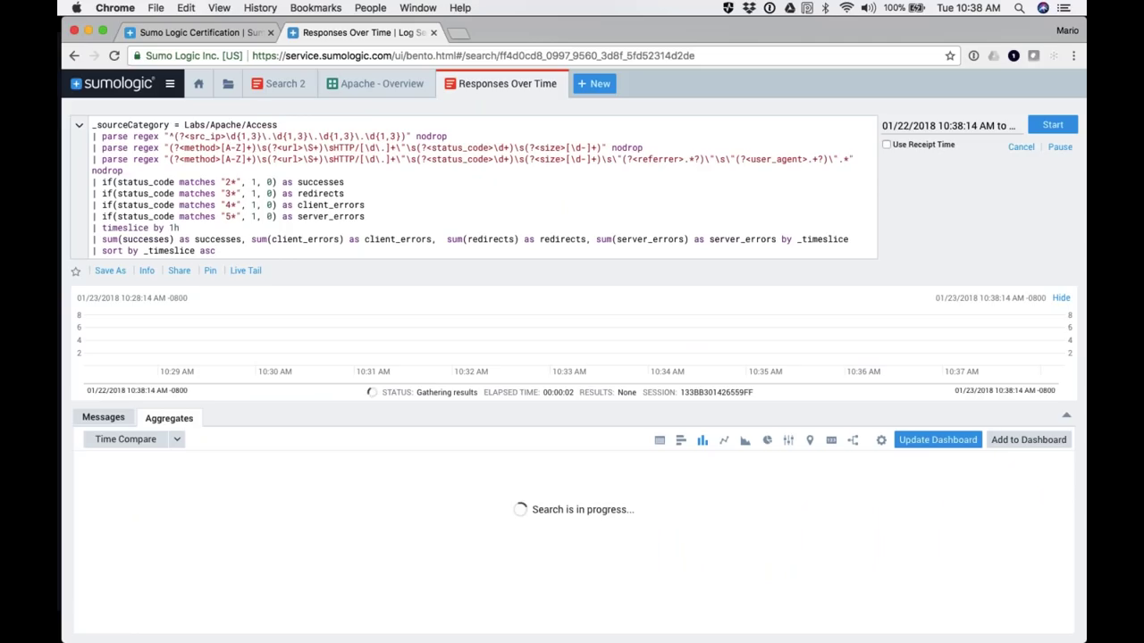
left_click_drag(89, 127, 225, 253)
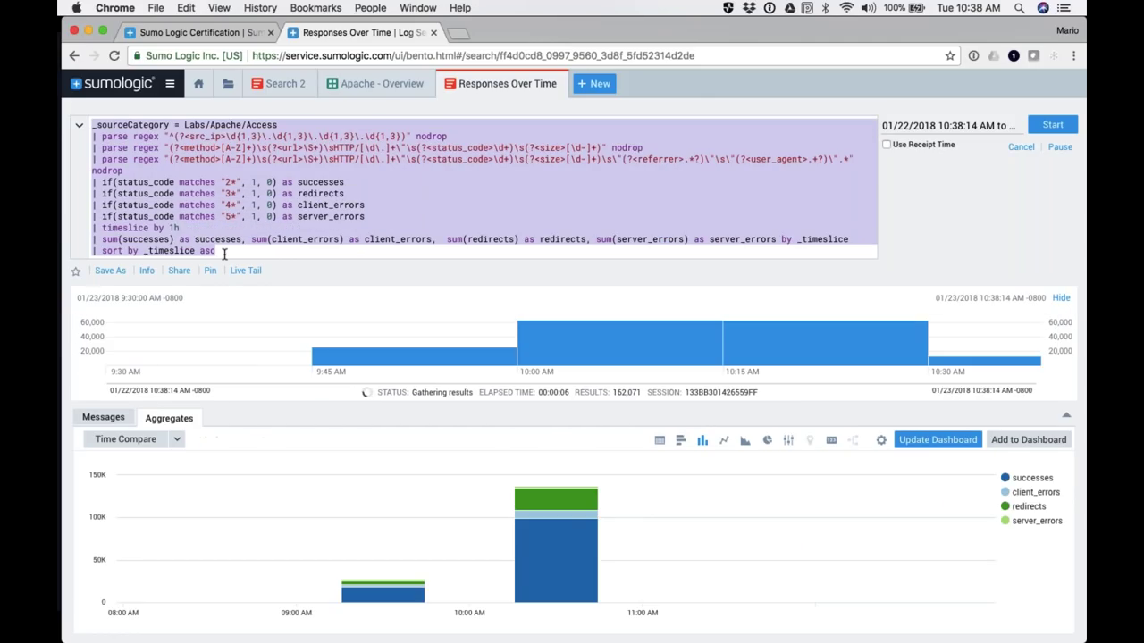
left_click(281, 230)
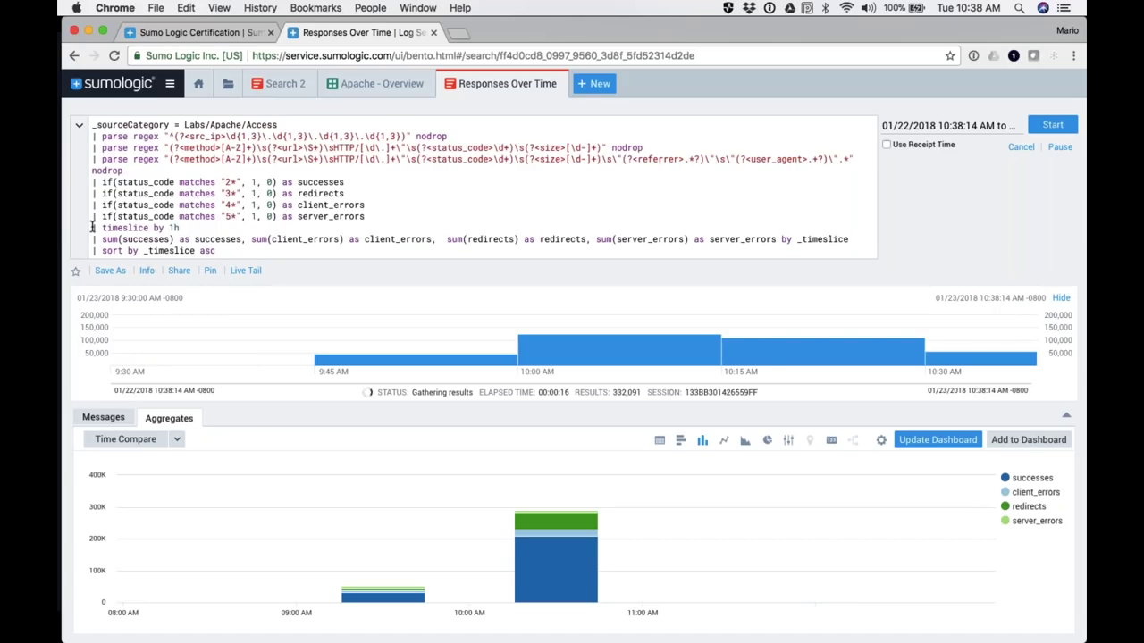
key("Return")
Step: Copy the 5* server_errors line as a 6* something_errors line, then close the search
left_click_drag(93, 216, 368, 216)
key("super+c")
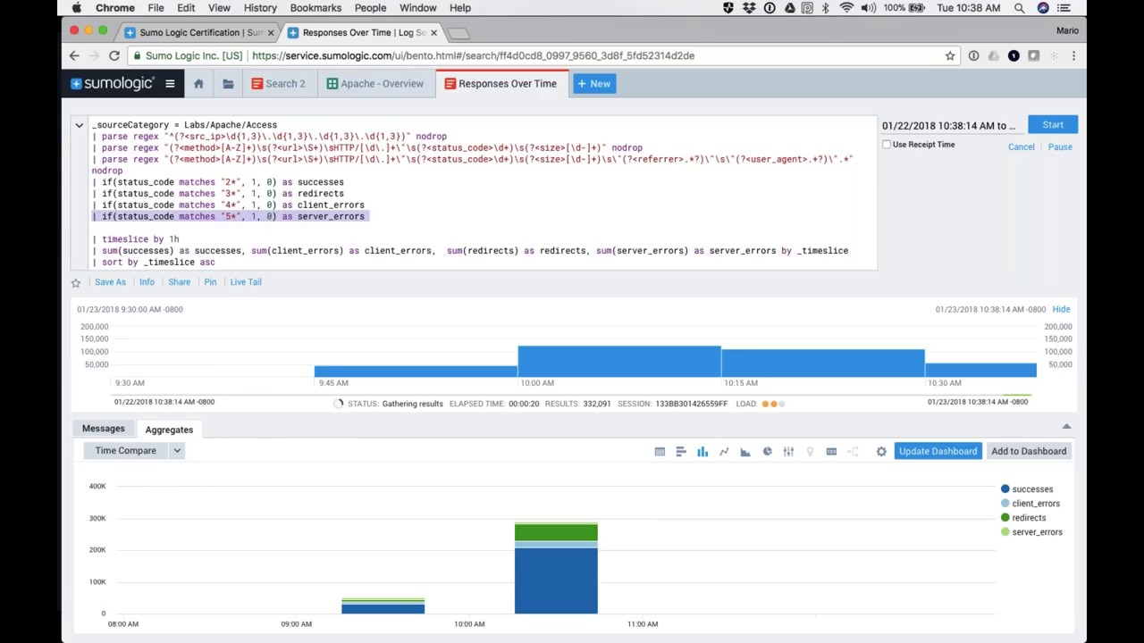
left_click(369, 216)
key("super+v")
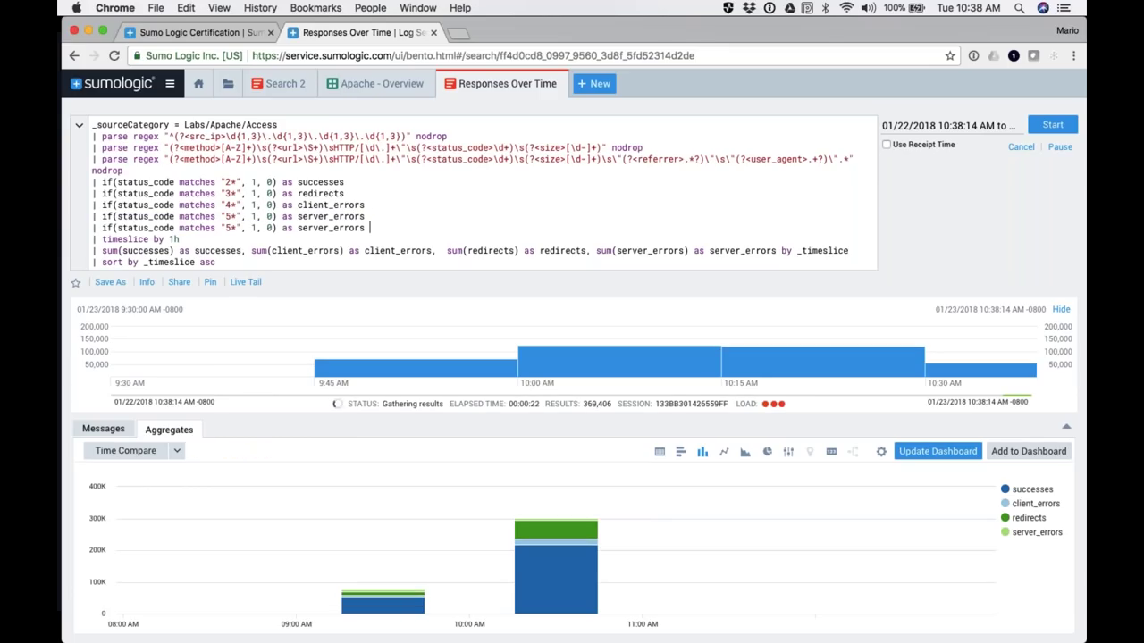
type("6")
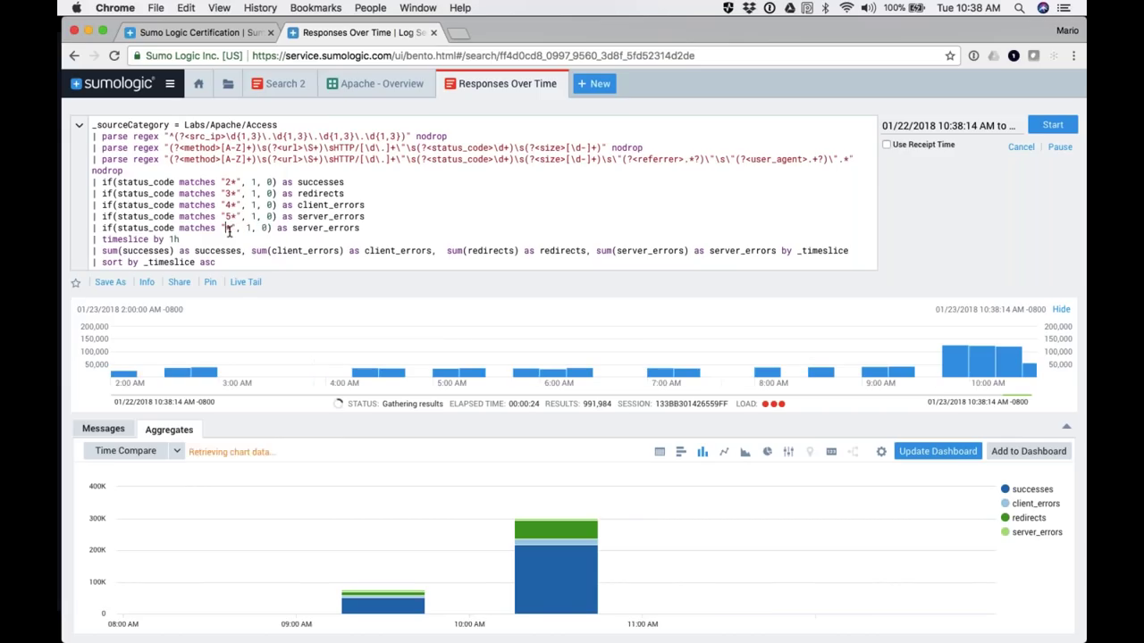
left_click(298, 228)
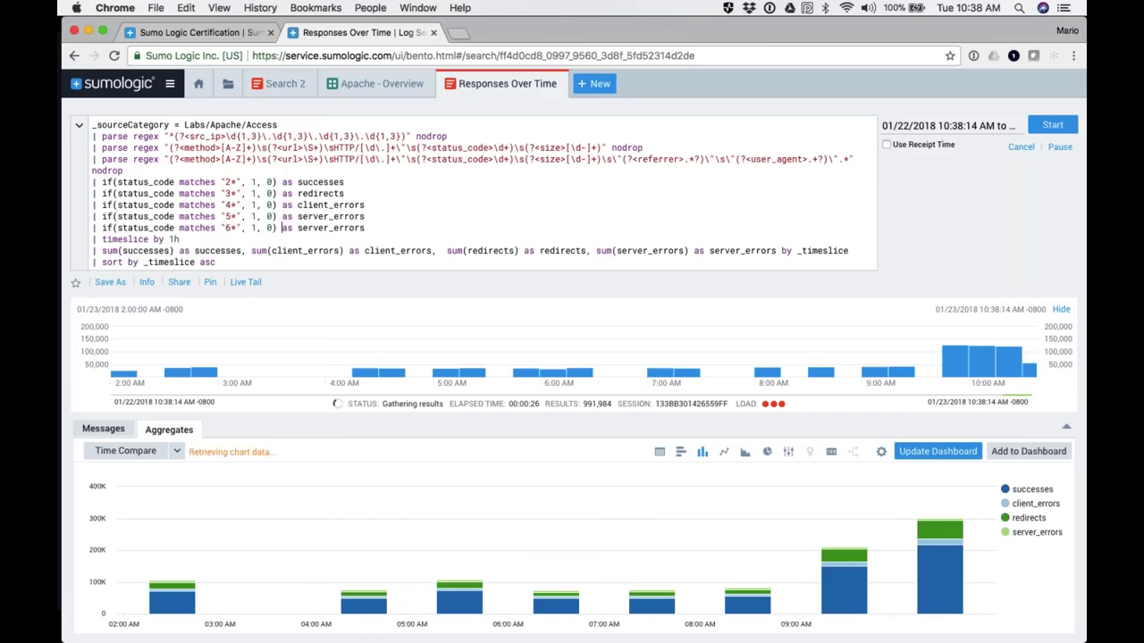
key("BackSpace")
key("BackSpace")
key("BackSpace")
key("BackSpace")
key("BackSpace")
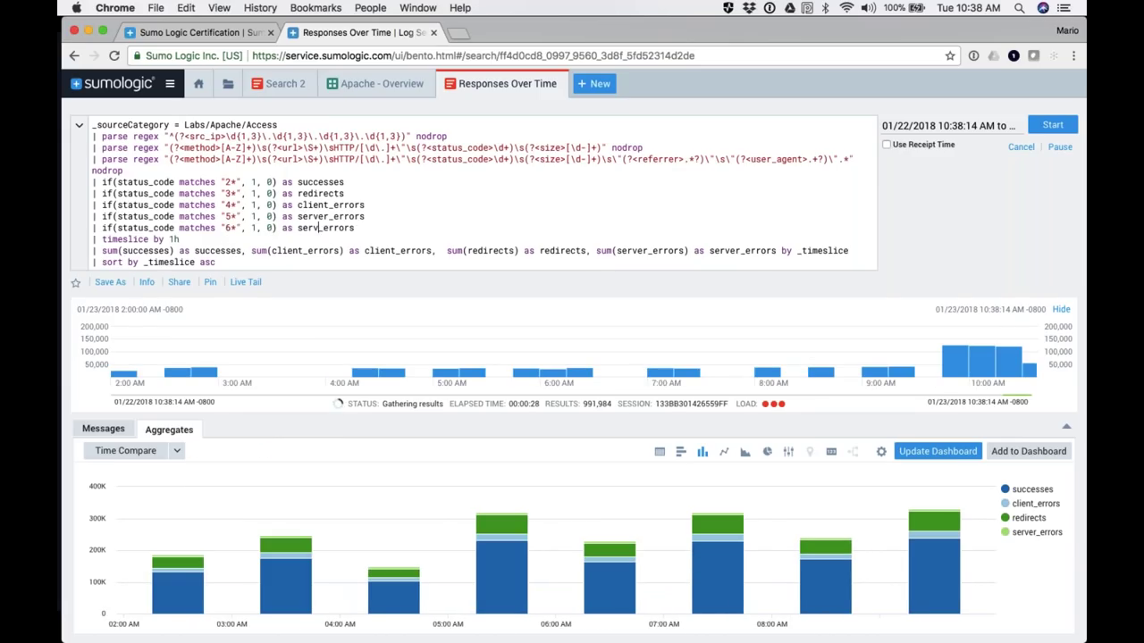
type("omething")
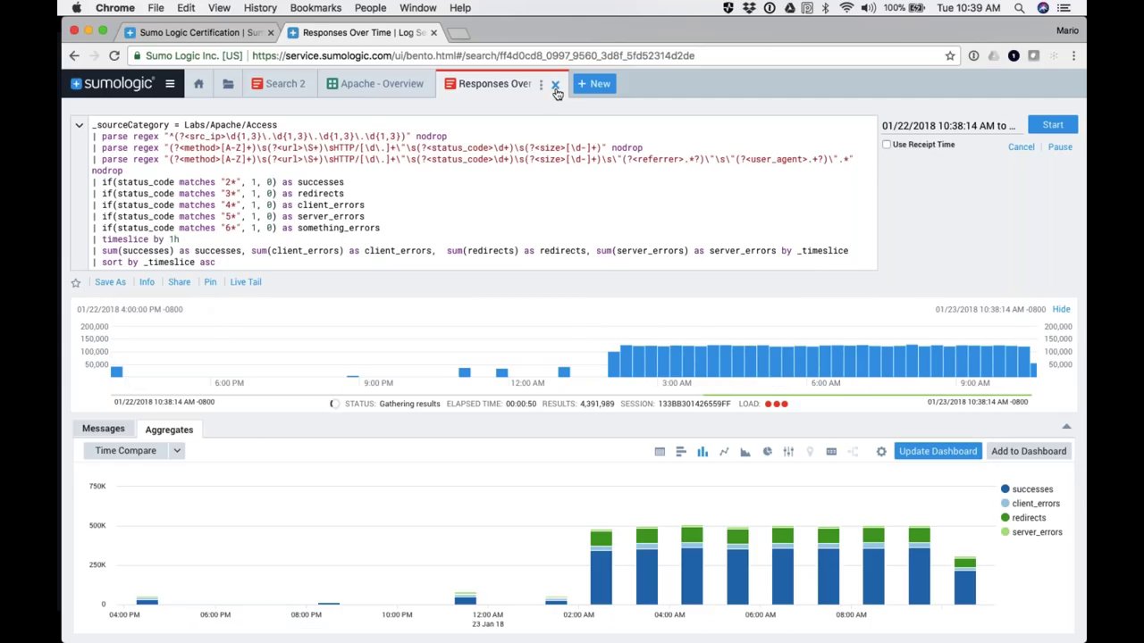
left_click(555, 85)
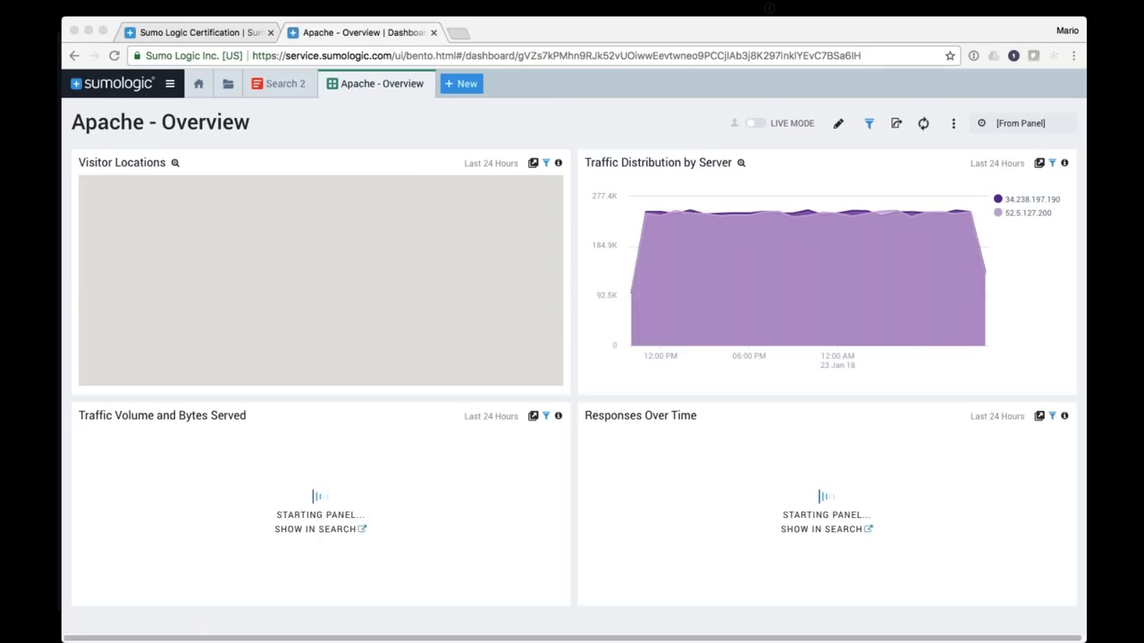
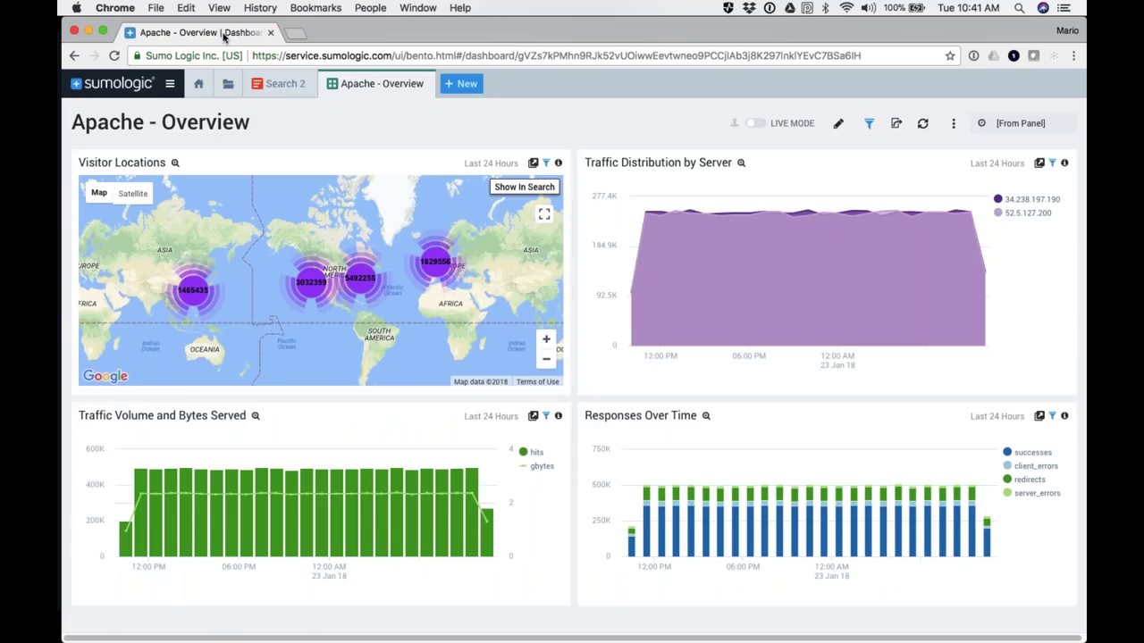
Step: Close the dashboard and search _sourceCategory=Labs/Apache/Access instead of the old Search 2 query
left_click(422, 85)
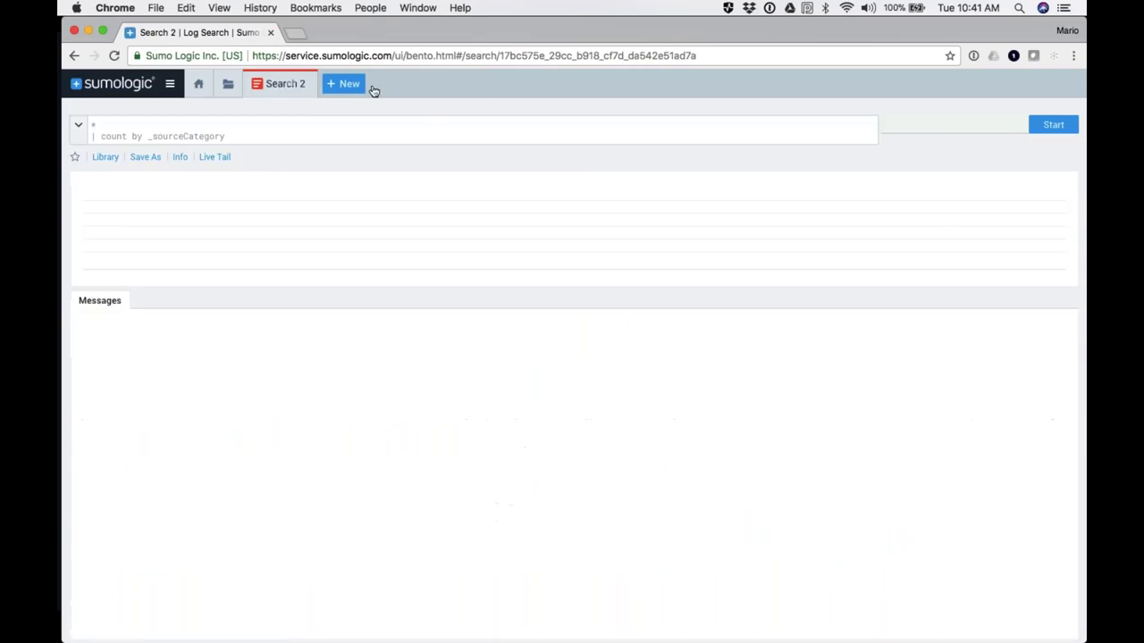
left_click_drag(246, 139, 83, 129)
type("_")
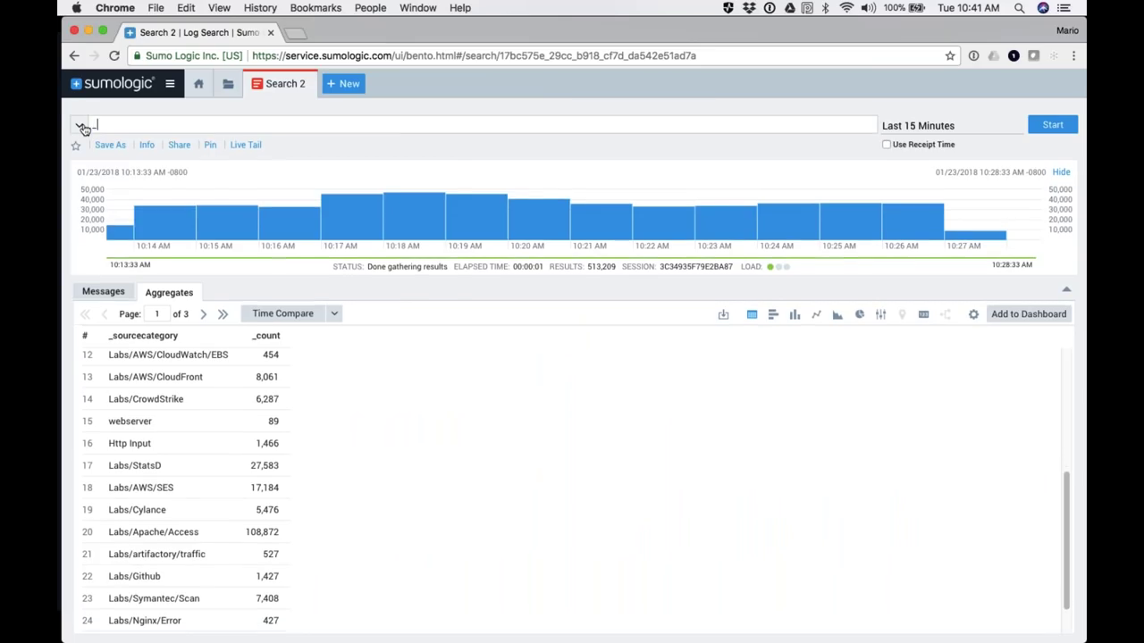
key("Down")
key("Down")
key("Down")
key("Down")
key("Return")
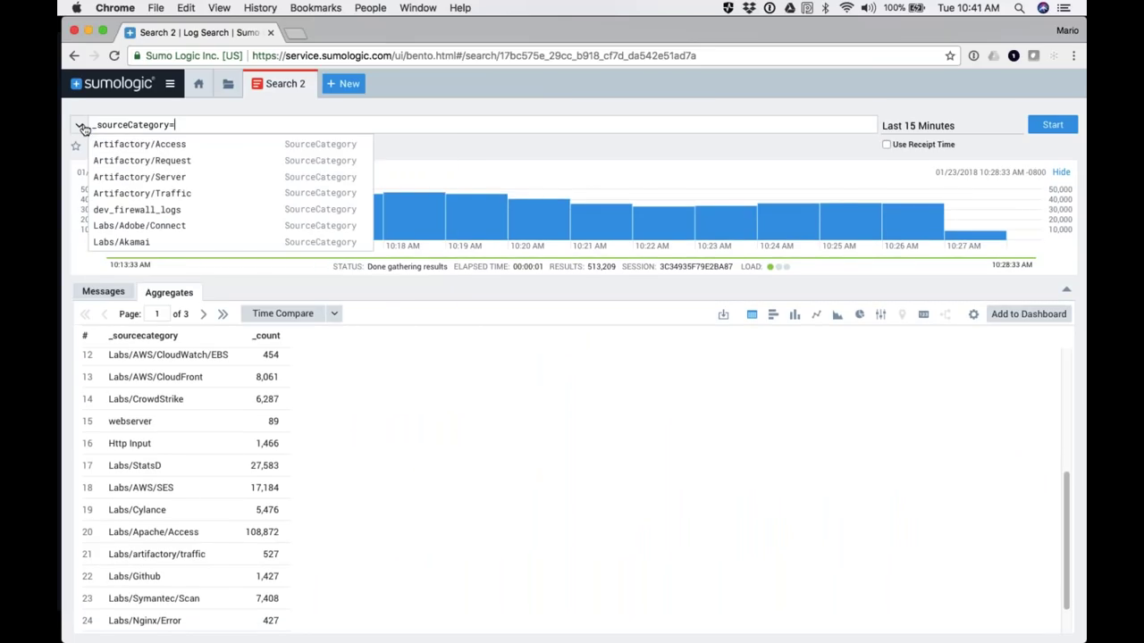
type("Lab")
key("Down")
key("Down")
key("Down")
key("Return")
key("Return")
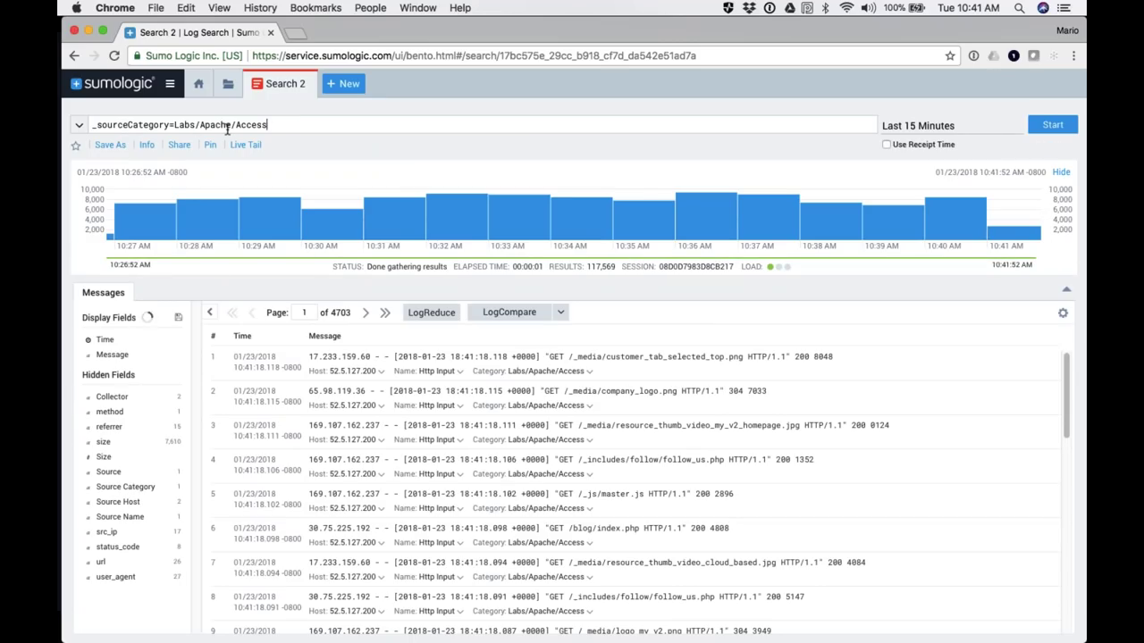
key("super+equal")
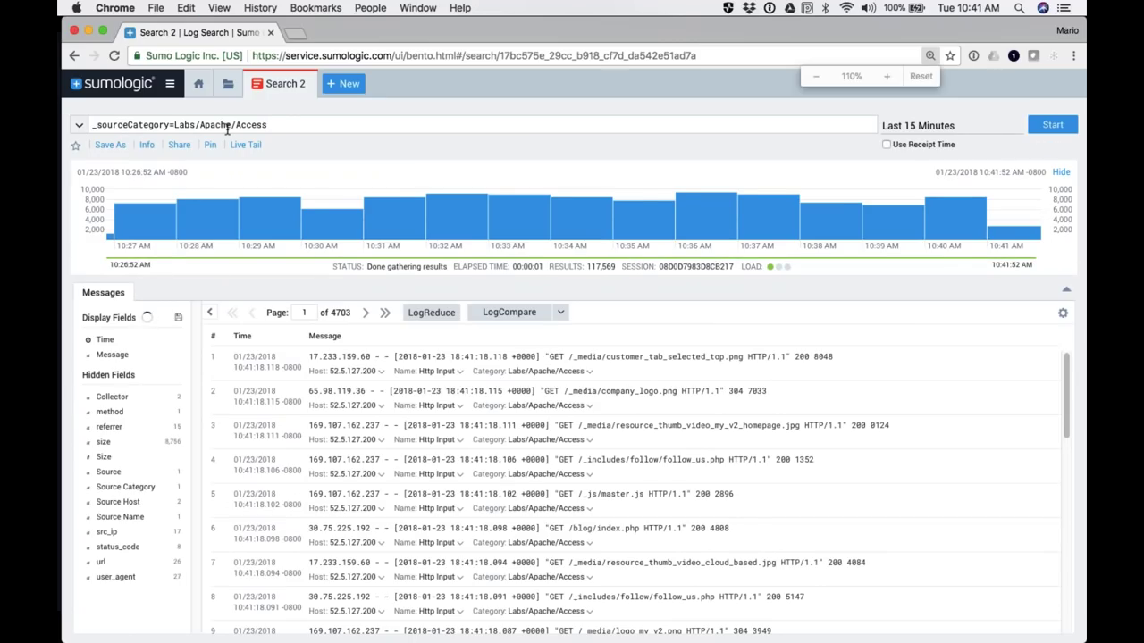
key("super+equal")
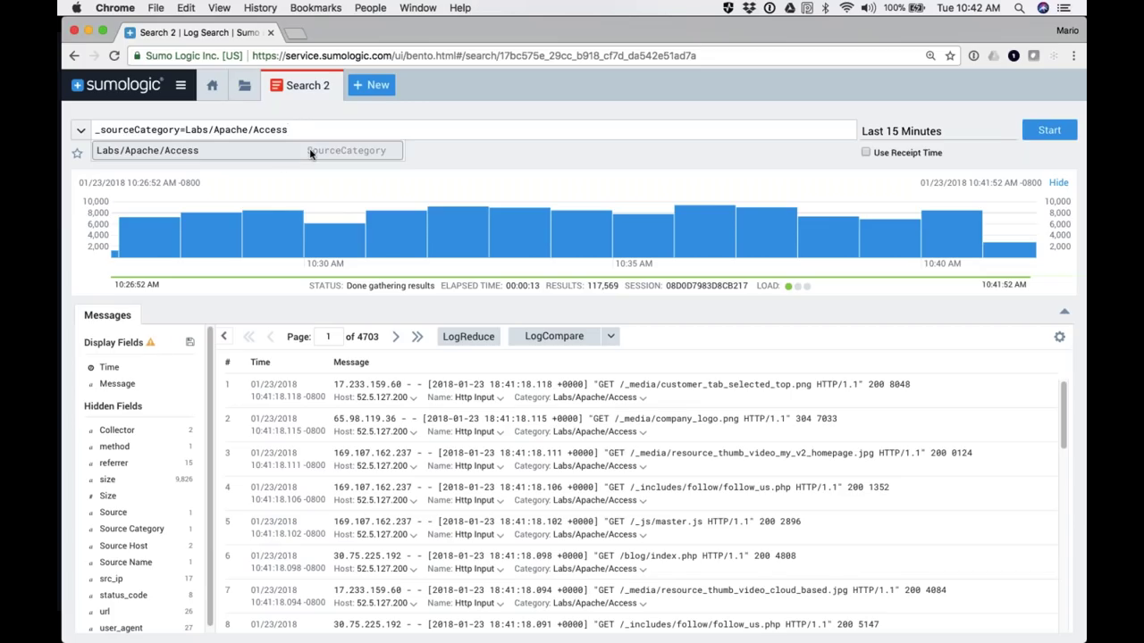
Step: Change the time range from 15 to the last 45 minutes and rerun the search
left_click(913, 136)
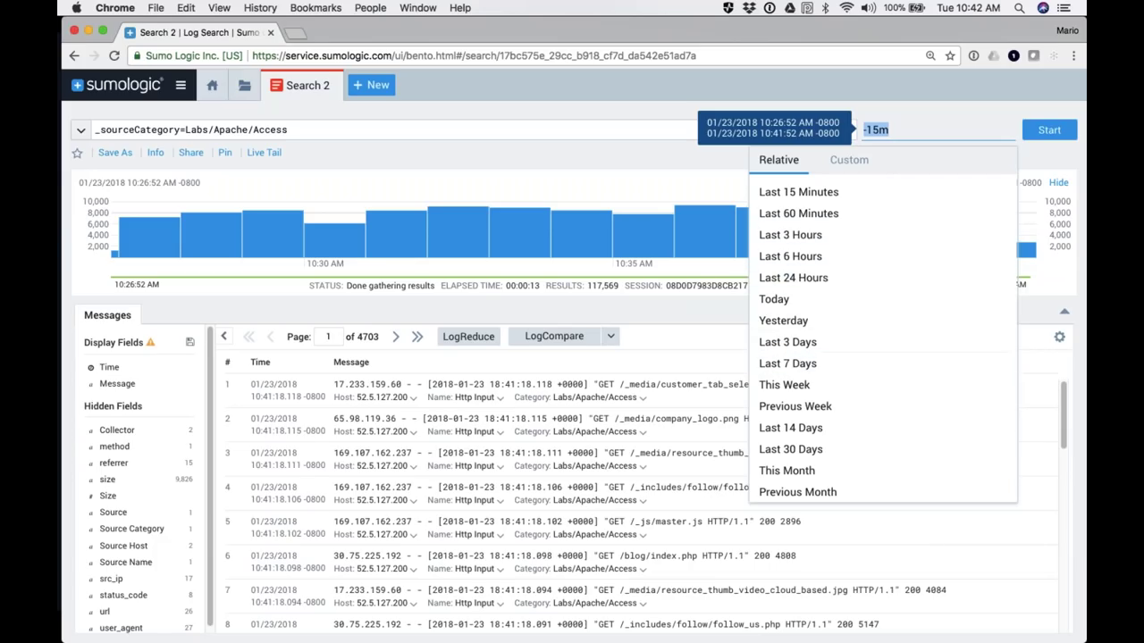
left_click(869, 130)
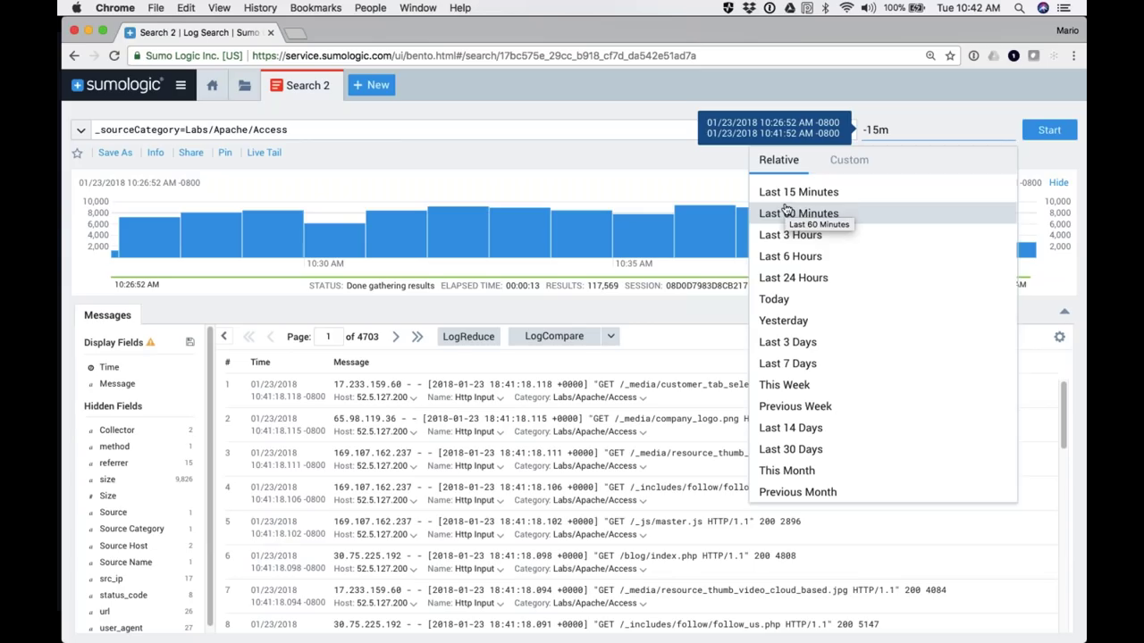
key("BackSpace")
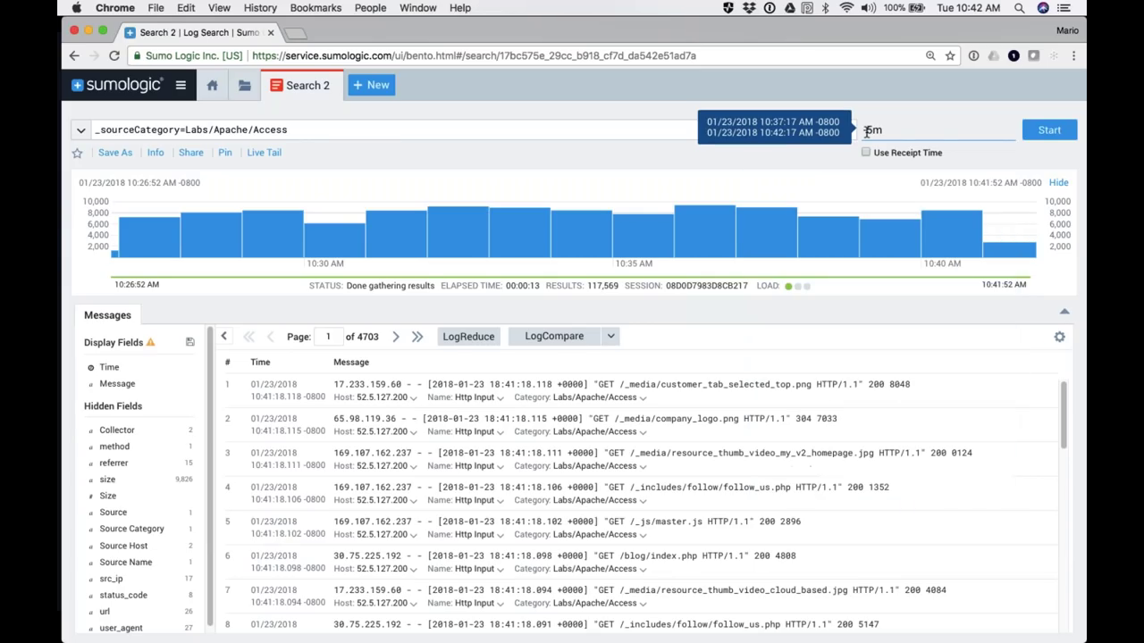
type("4")
key("Return")
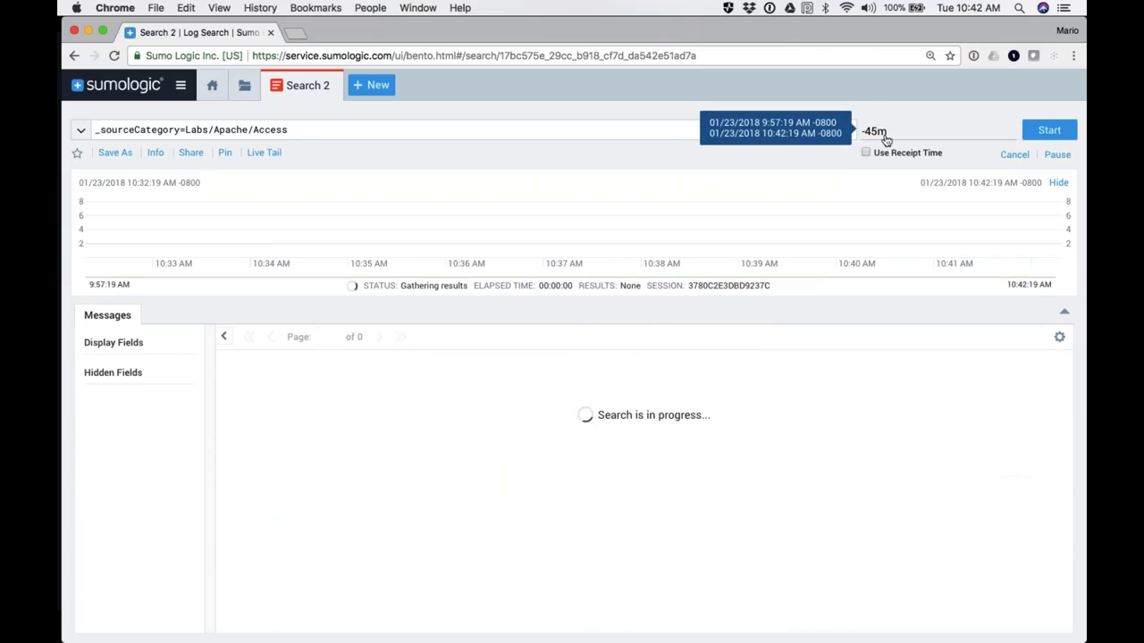
Step: Set the time range to -45m -30m and rerun the search
left_click(890, 134)
left_click(890, 134)
key("BackSpace")
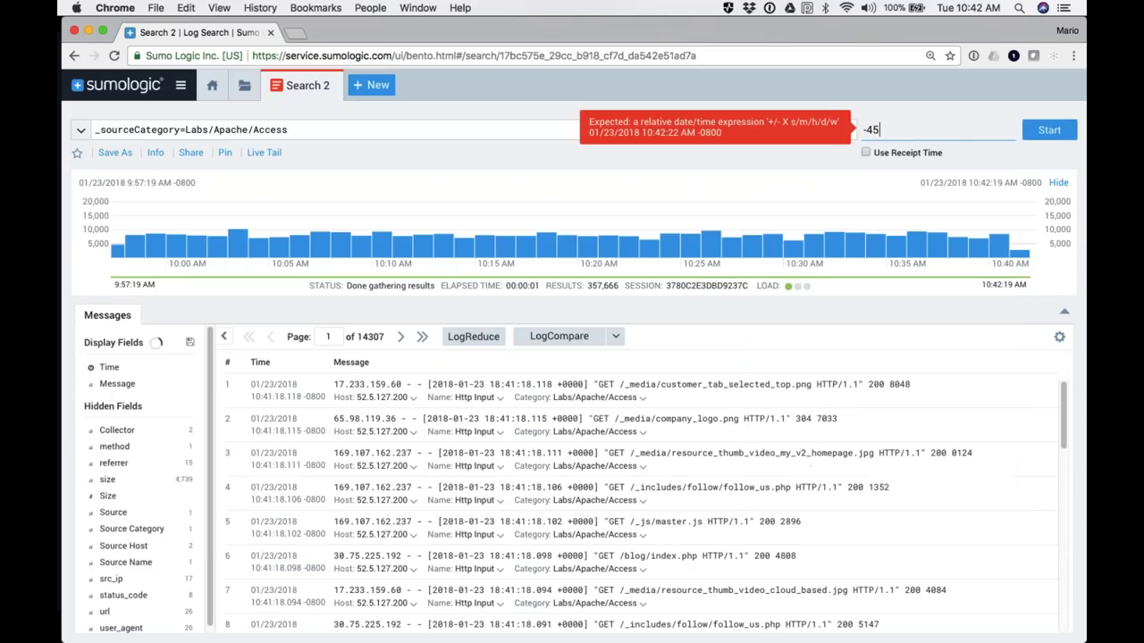
type("d")
key("BackSpace")
type("h")
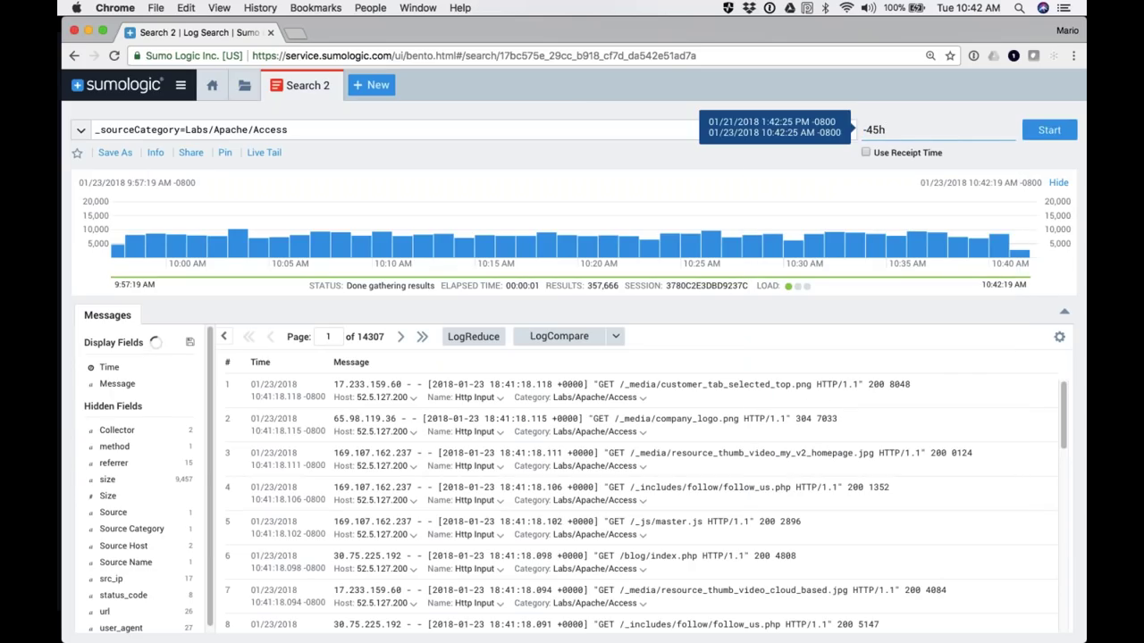
key("BackSpace")
type("m -30m")
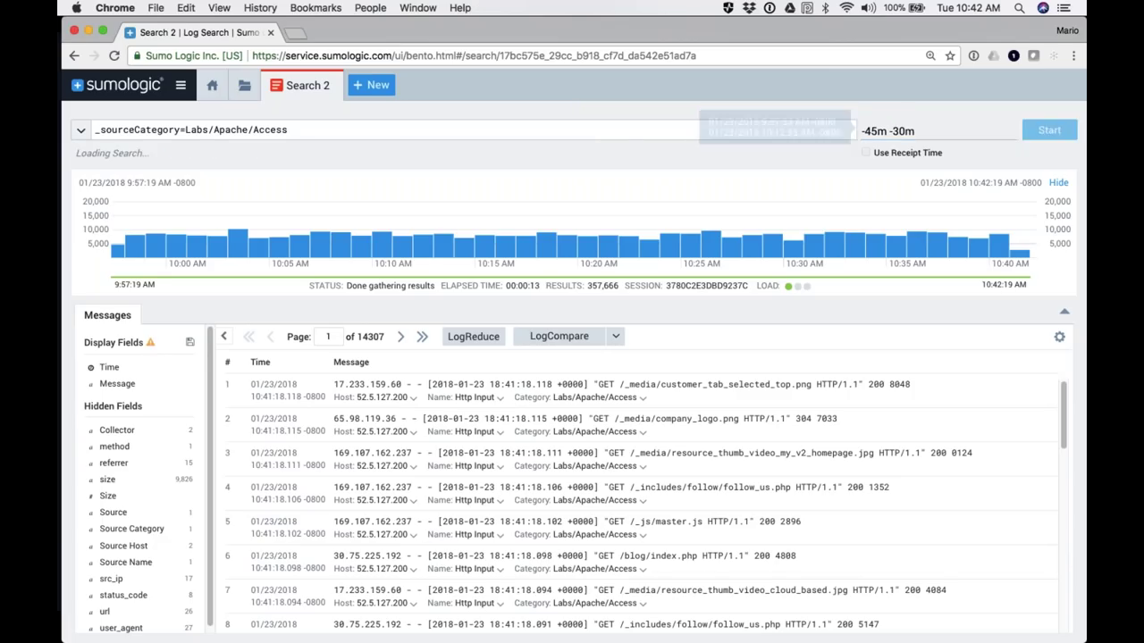
key("Return")
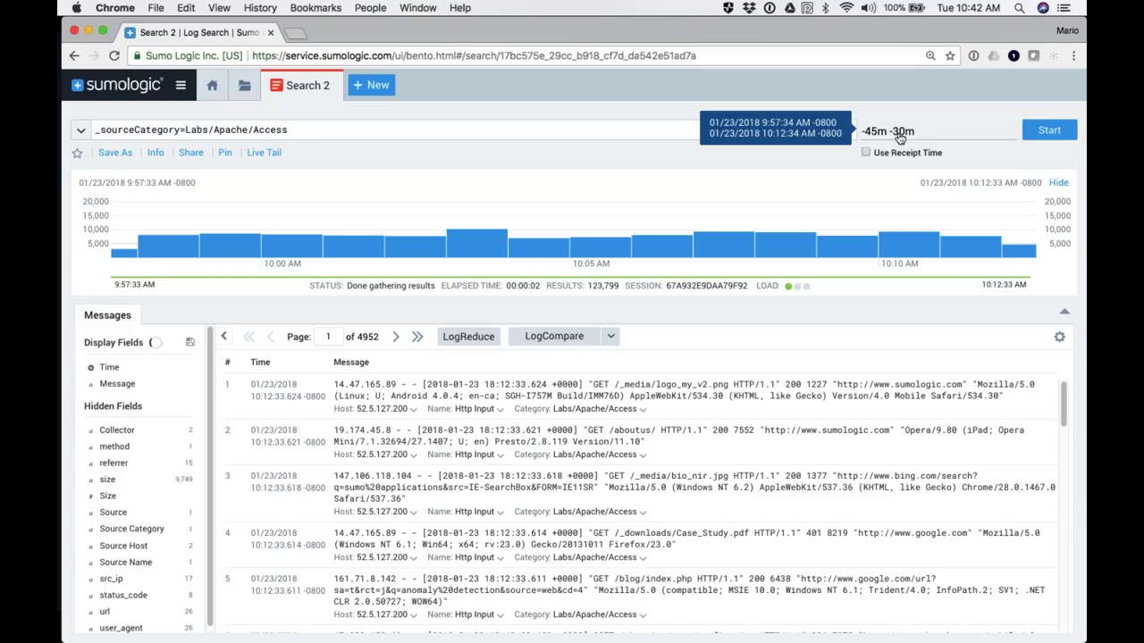
Step: Widen the category to Labs/Apache/* and count results by _sourceCategory
double_click(269, 131)
type("*")
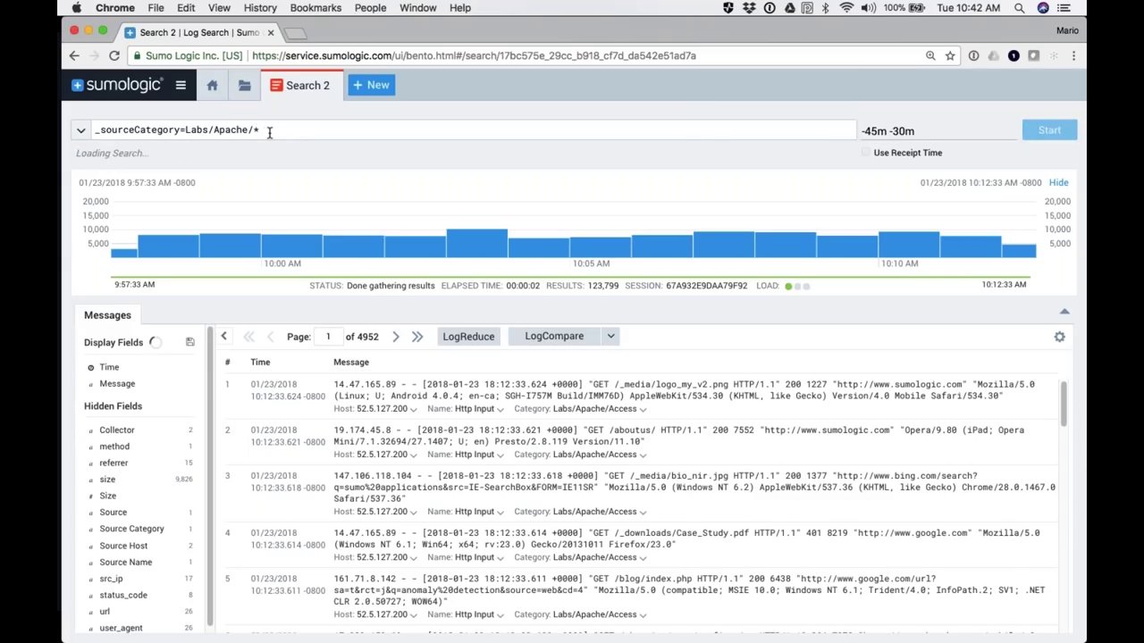
key("Return")
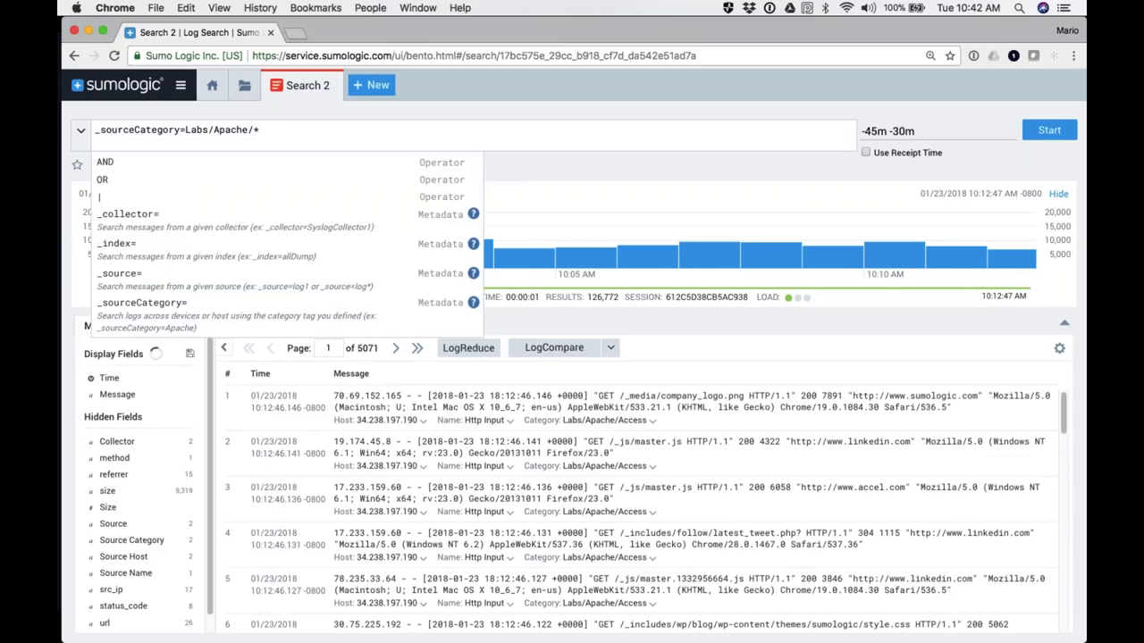
type("| count by ")
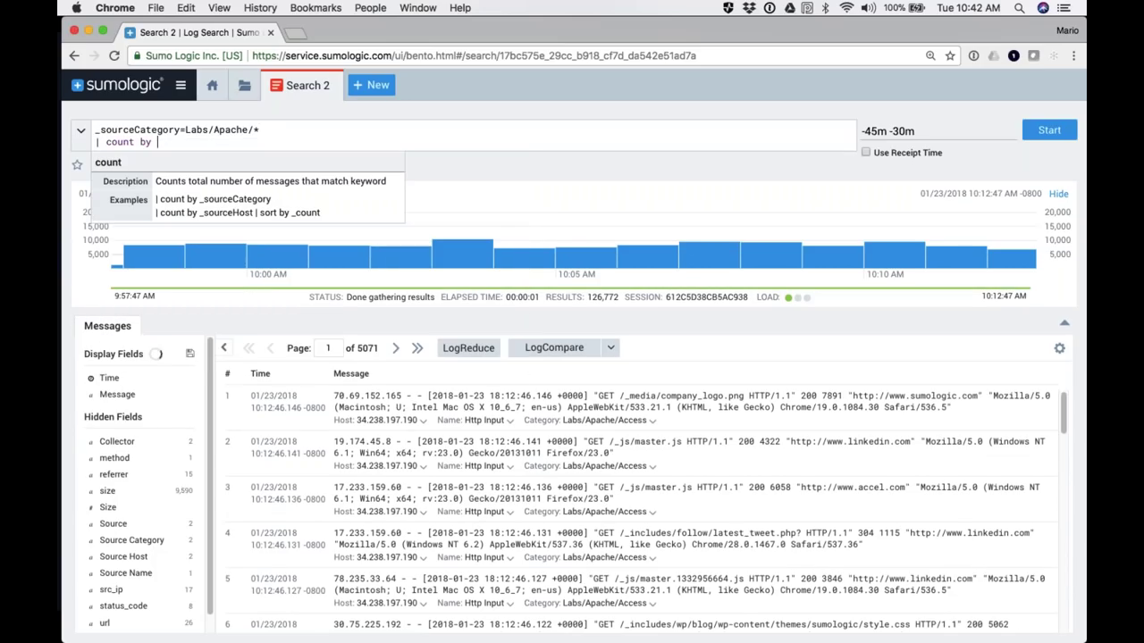
type("_sourceCategory")
key("Return")
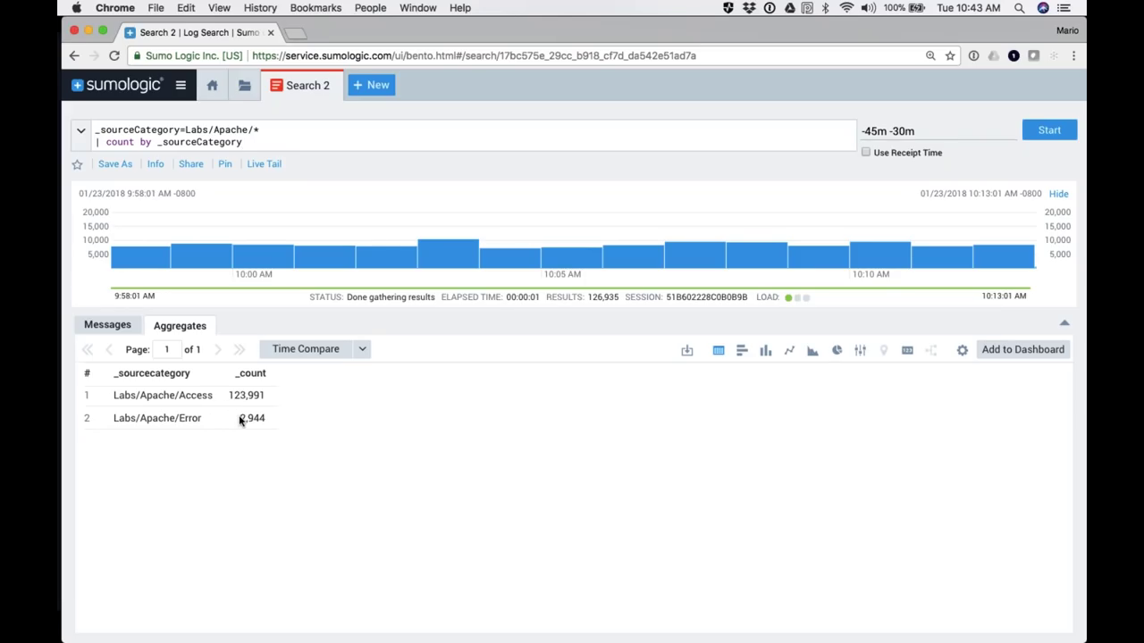
Step: Remove the count line and change the query to Labs/Apache/Access and Mozilla
key("shift+Left")
key("shift+Left")
key("shift+Left")
key("shift+Left")
key("shift+Left")
key("shift+Left")
key("shift+Left")
key("shift+Left")
key("shift+Left")
key("shift+Left")
key("shift+Left")
key("shift+Left")
key("shift+Left")
key("shift+Left")
key("shift+Left")
key("shift+Left")
key("shift+Left")
key("shift+Left")
key("shift+Left")
key("shift+Left")
key("BackSpace")
key("BackSpace")
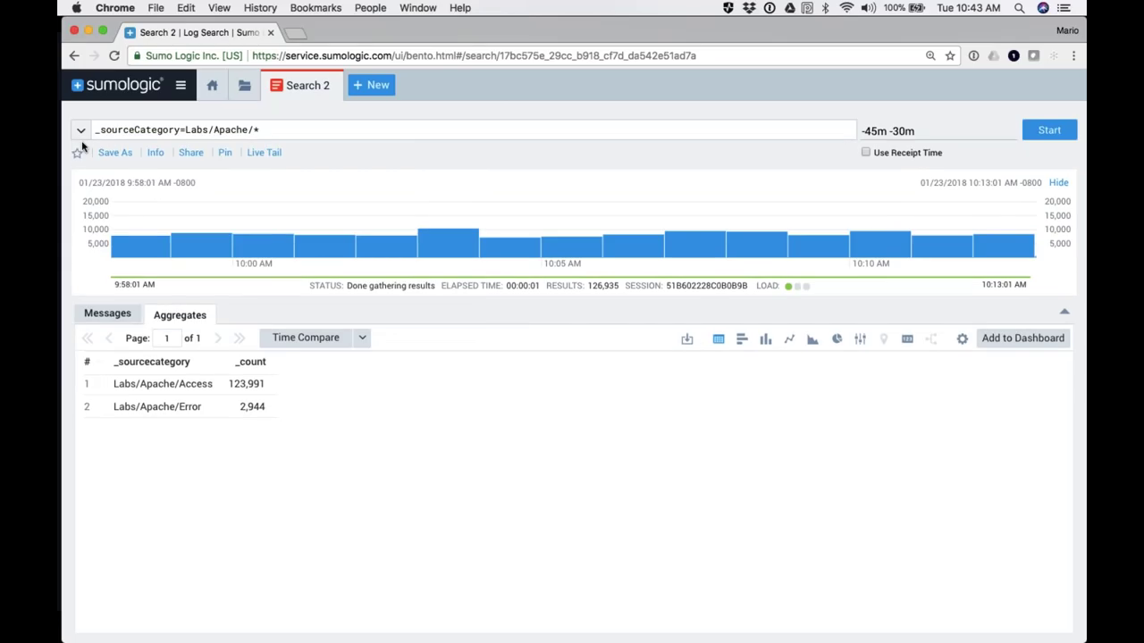
type("Apa")
key("BackSpace")
key("BackSpace")
type("acces")
key("BackSpace")
key("BackSpace")
key("BackSpace")
key("BackSpace")
key("BackSpace")
type("ccess and Mozilla")
Step: Run the Mozilla search, briefly trying Mozill, then rerun with Mozilla
key("Return")
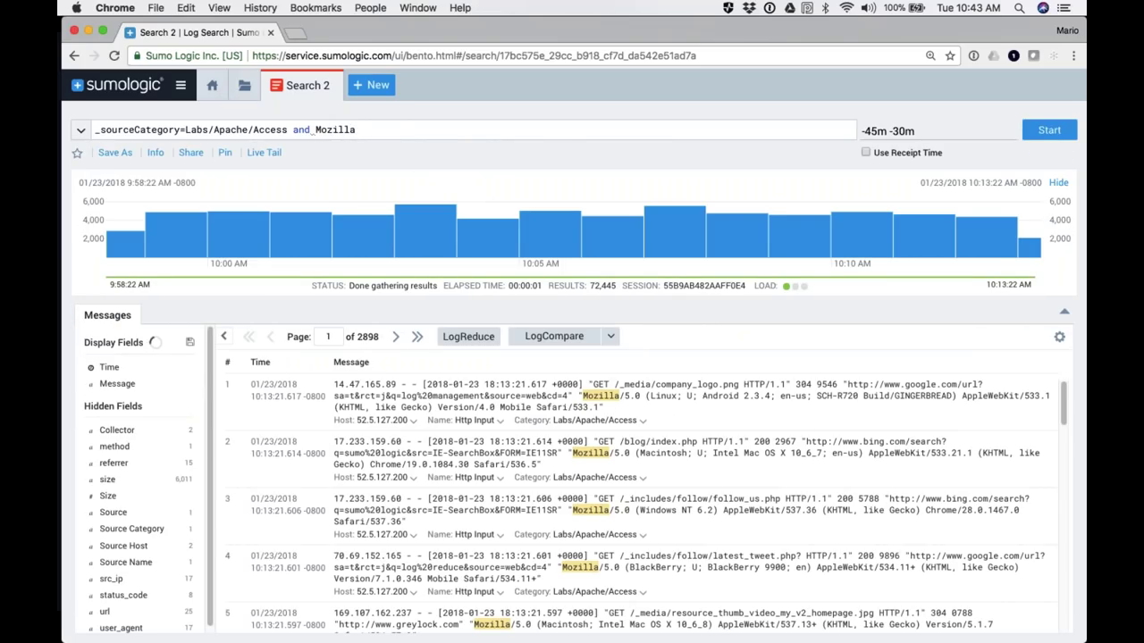
key("BackSpace")
key("Return")
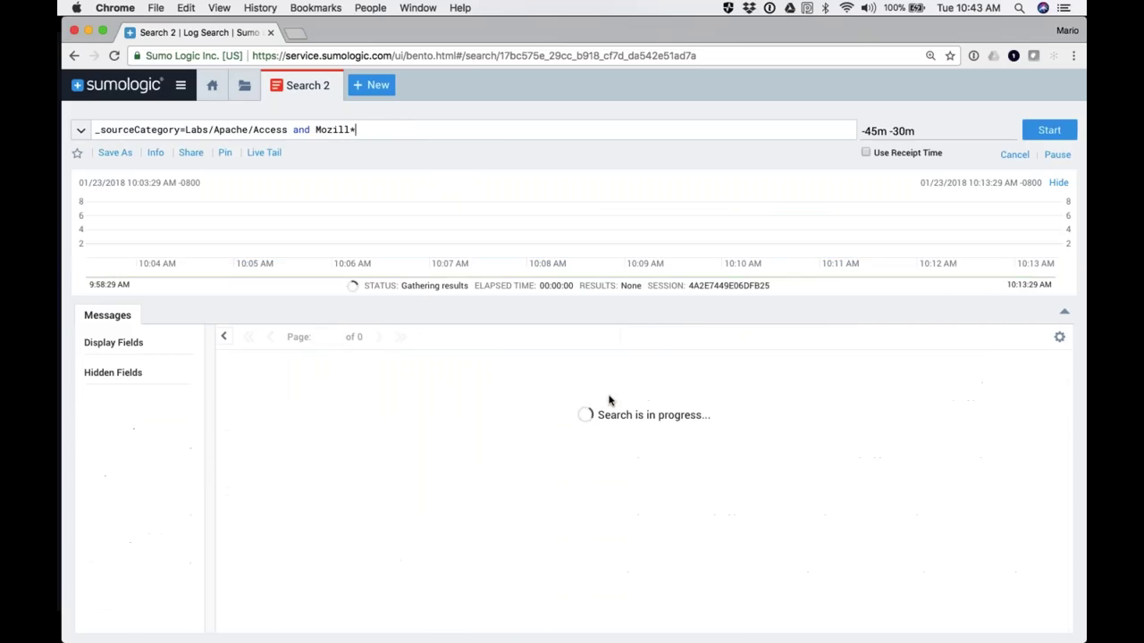
key("BackSpace")
type("a")
key("Return")
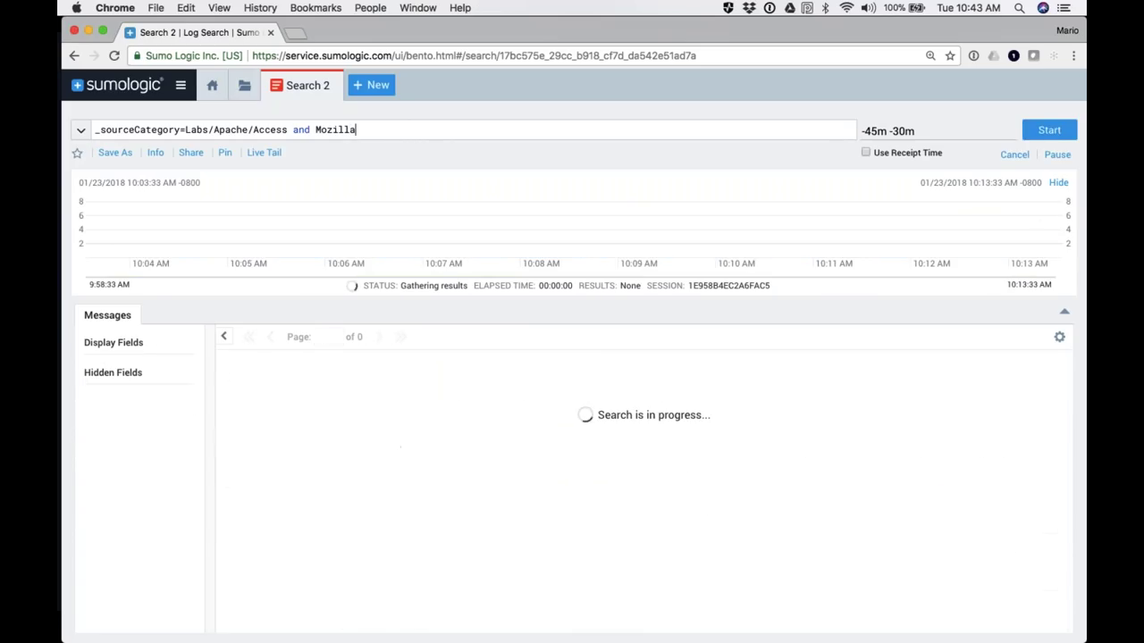
Step: Switch the time range to Last 15 Minutes and start the search
left_click(887, 131)
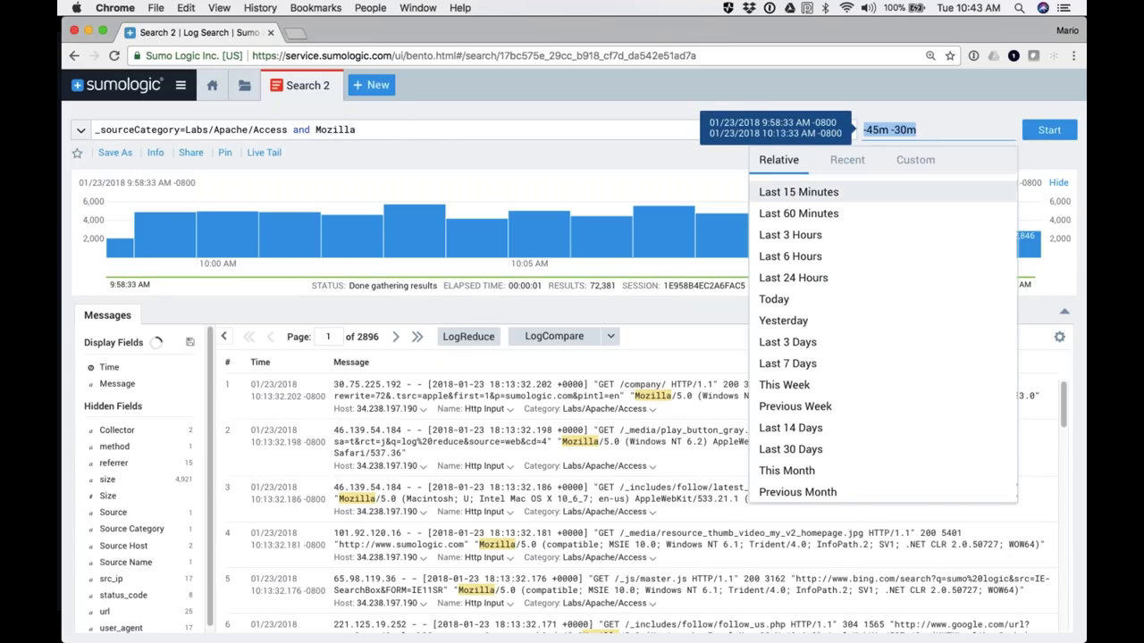
left_click(793, 263)
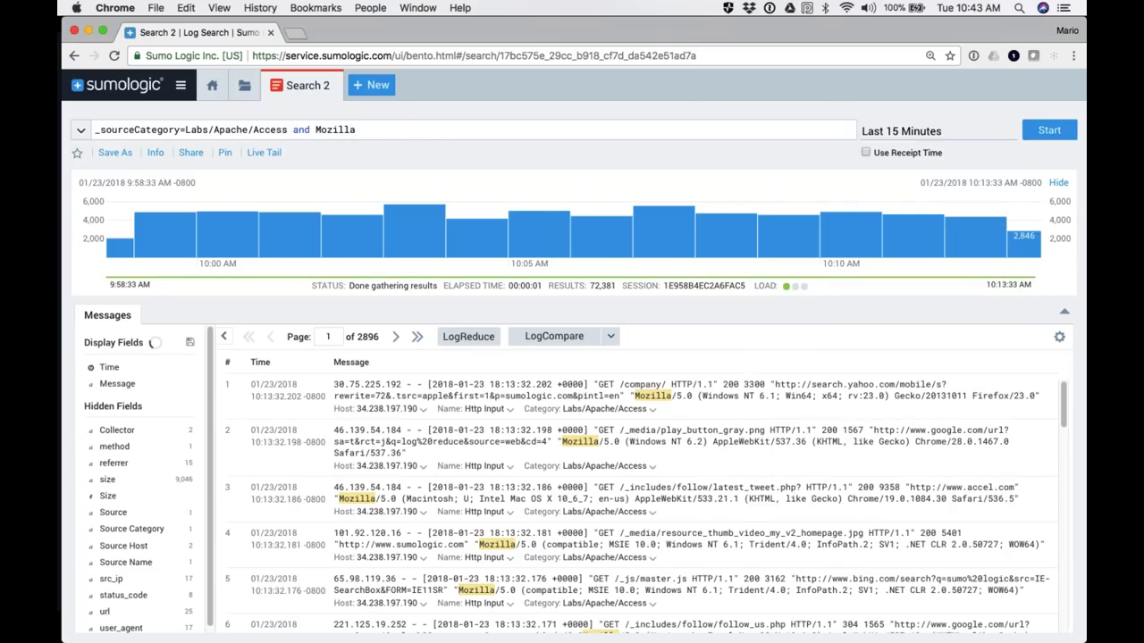
left_click(1048, 132)
Step: Select the Mozilla keyword and the 200 and 401 status codes in the results
double_click(328, 131)
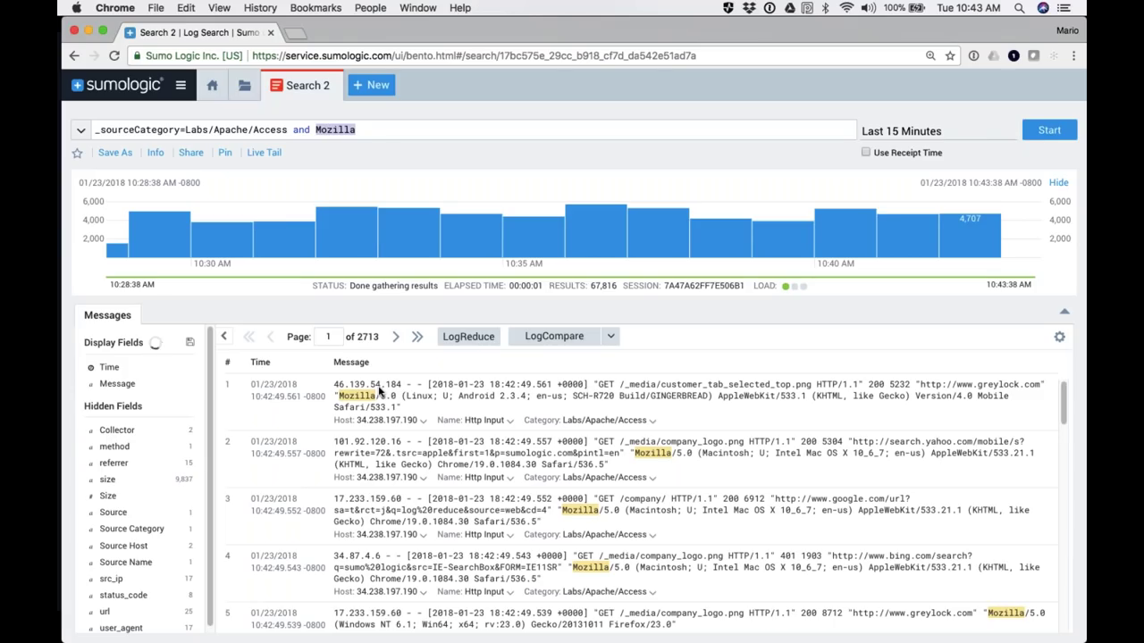
double_click(877, 384)
left_click(913, 433)
double_click(787, 558)
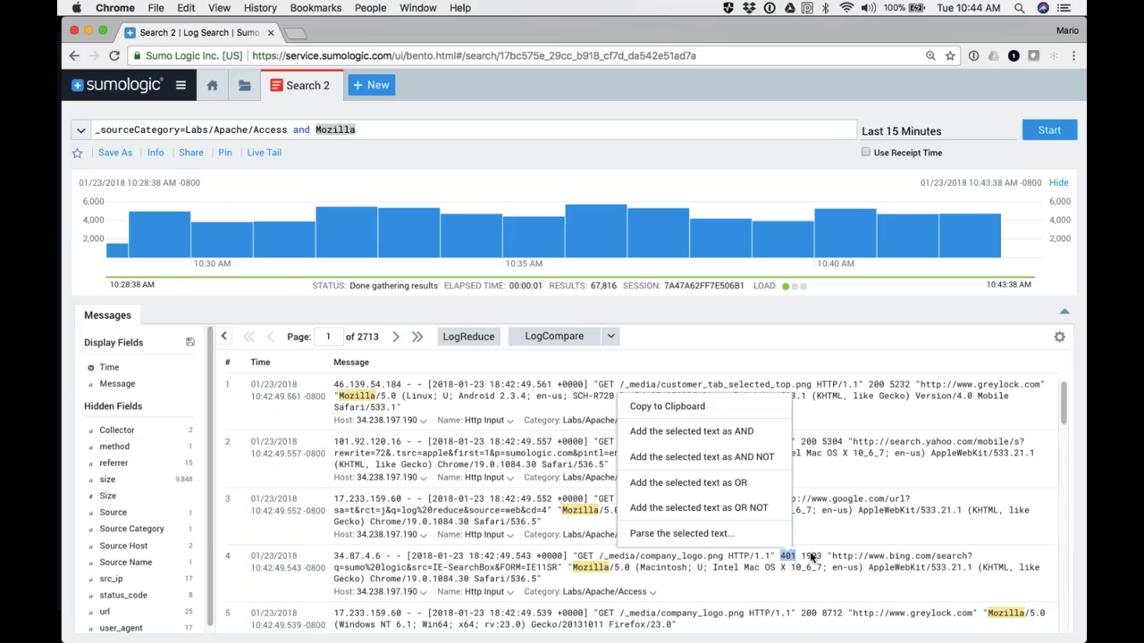
Step: Open Parse Text on the first message's request and user-agent text
left_click(831, 404)
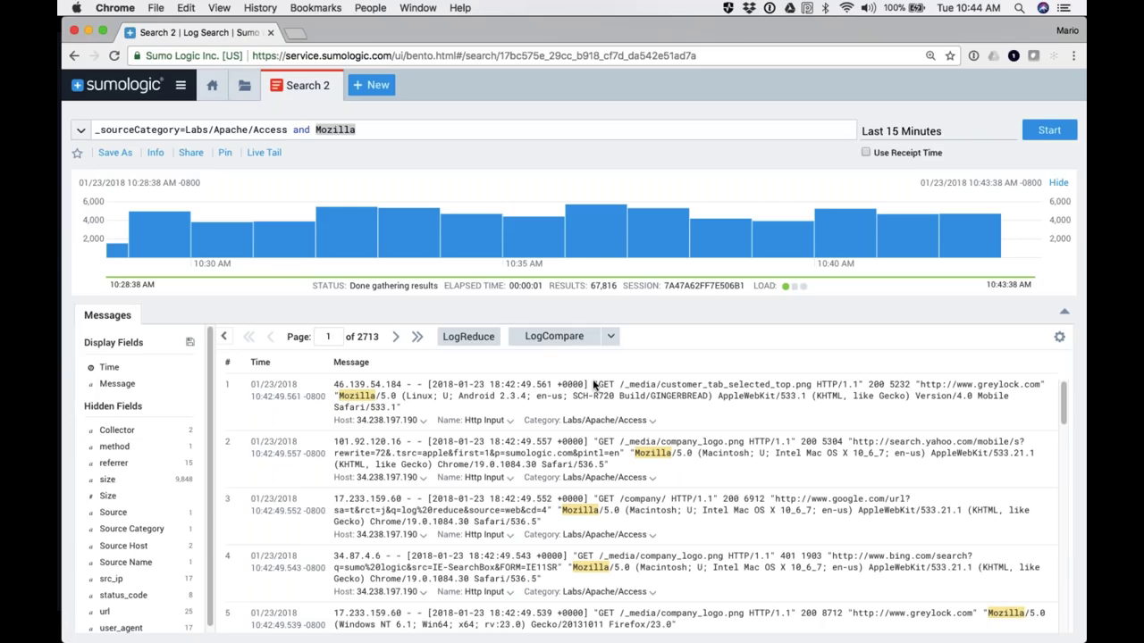
left_click_drag(594, 385, 402, 413)
left_click(463, 562)
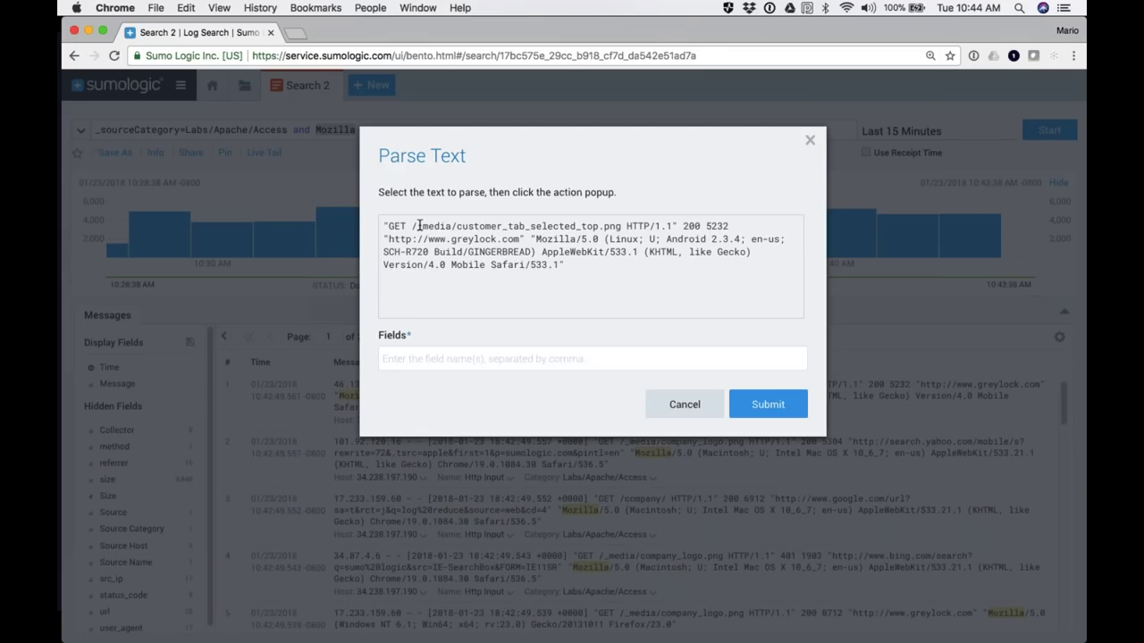
Step: Extract the request path as url and the 200 code as status_code
left_click_drag(412, 226, 623, 229)
left_click(648, 255)
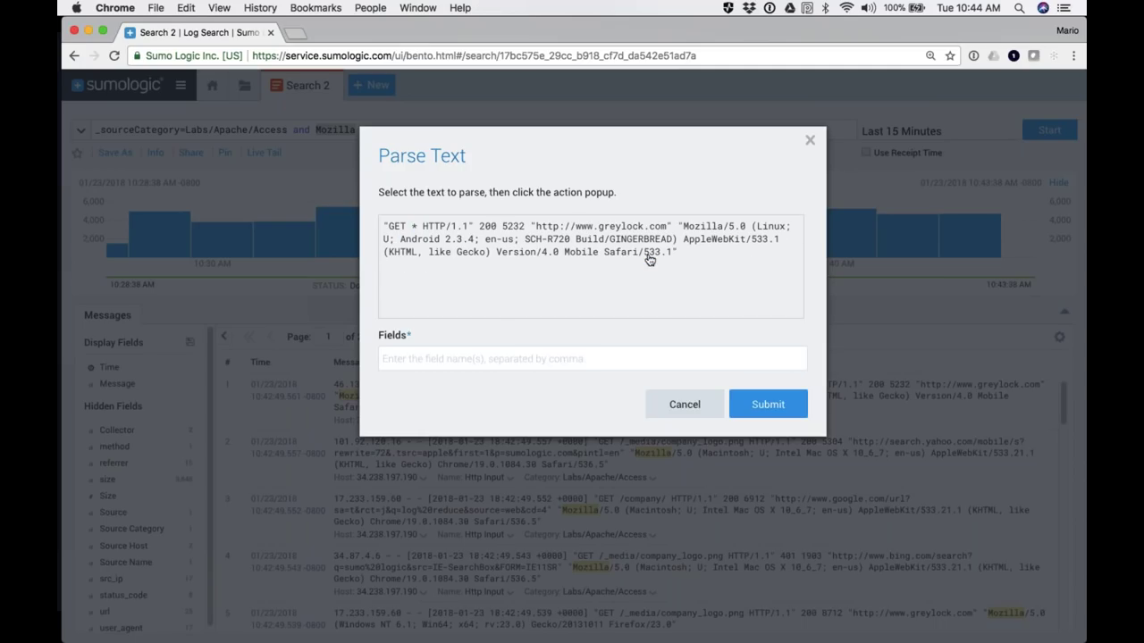
key("Tab")
type("url,")
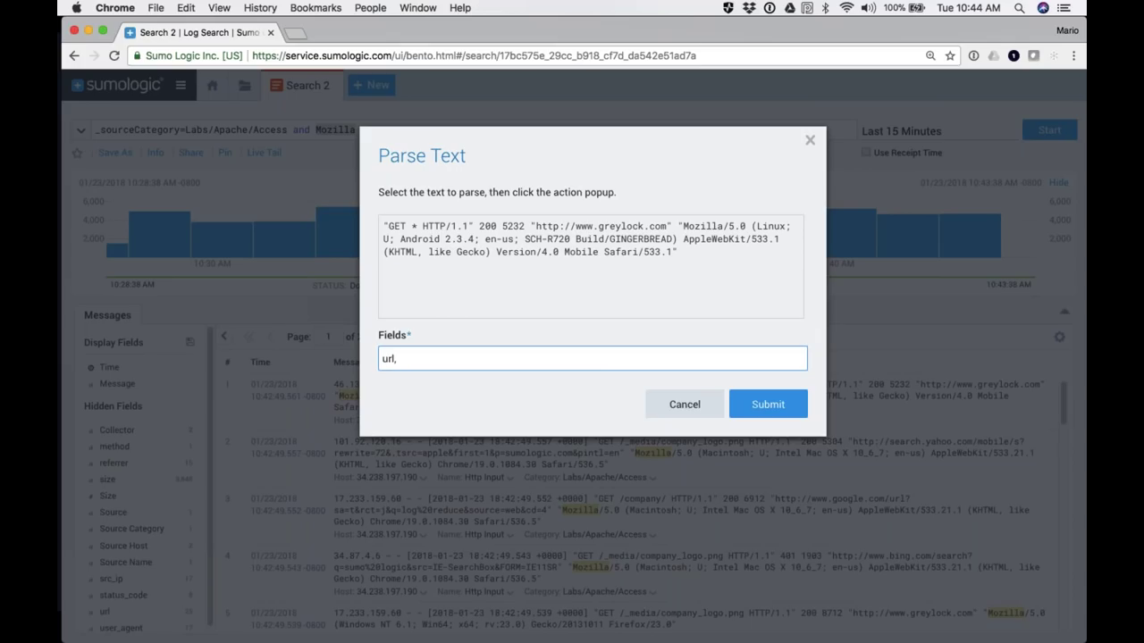
double_click(488, 226)
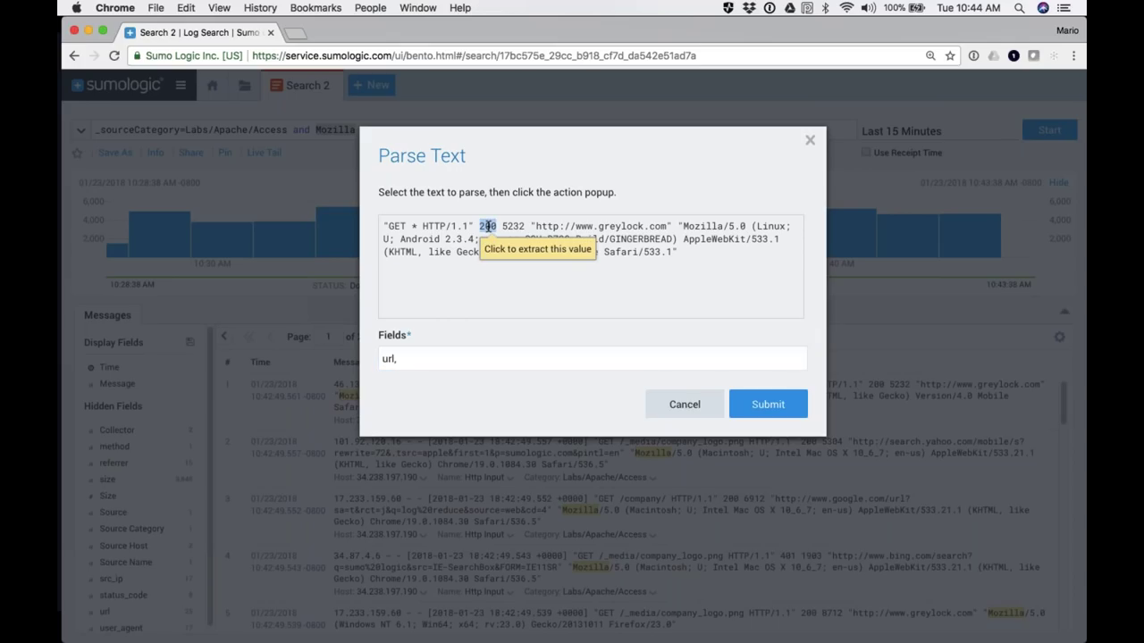
left_click(510, 250)
type("status_code,")
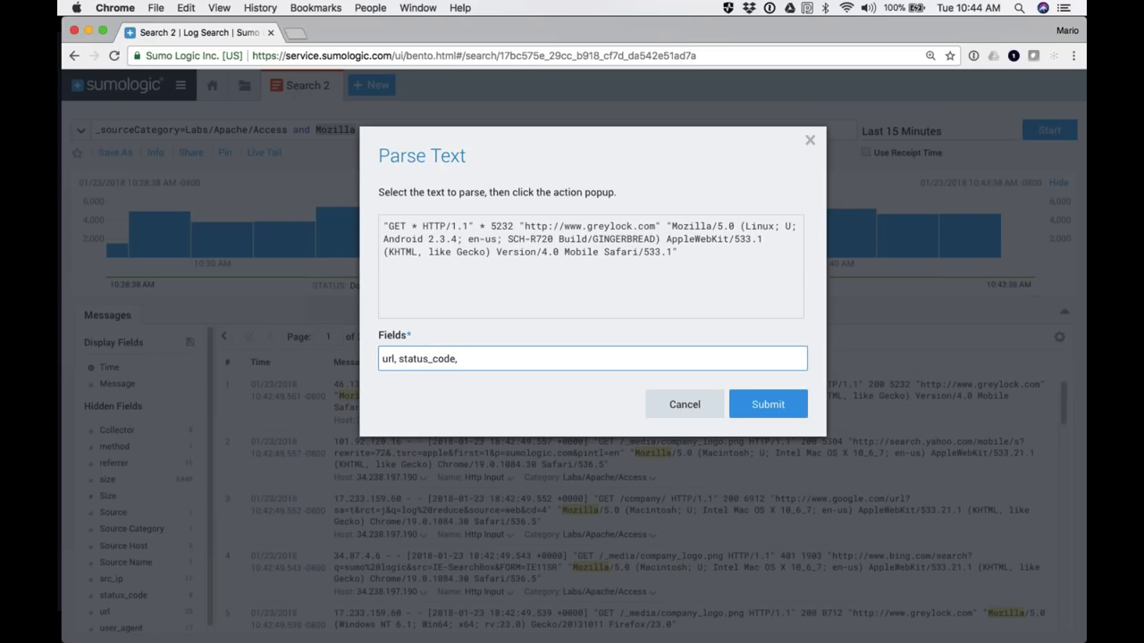
Step: Extract the 5232 value as size and the referrer URL as referrer
double_click(502, 226)
left_click(514, 246)
left_click(491, 357)
type("size,")
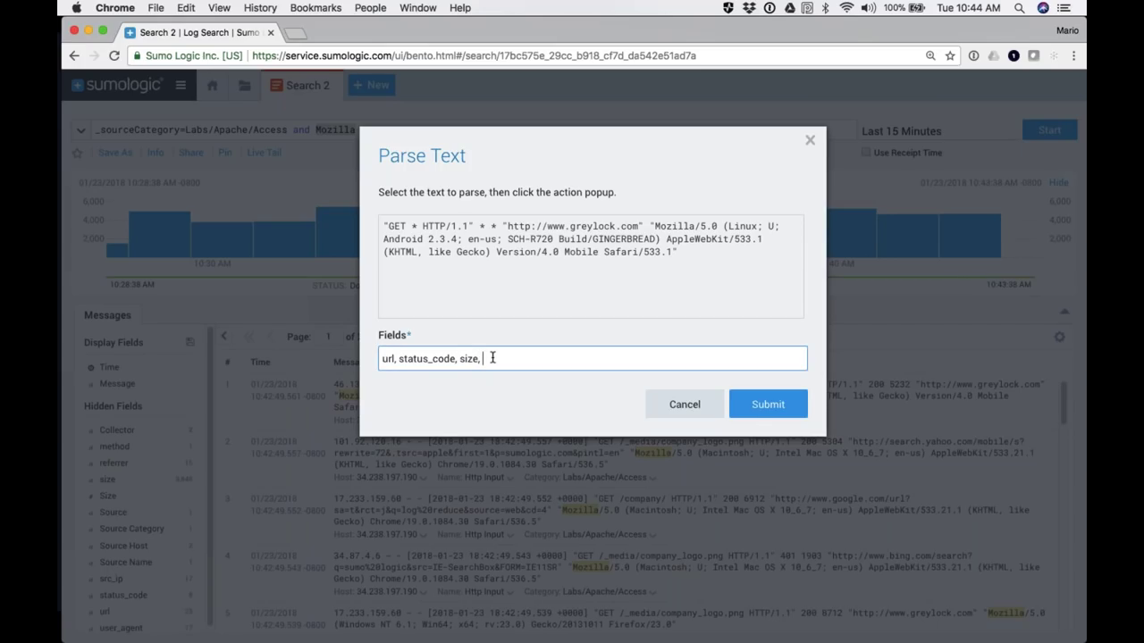
left_click_drag(508, 226, 641, 227)
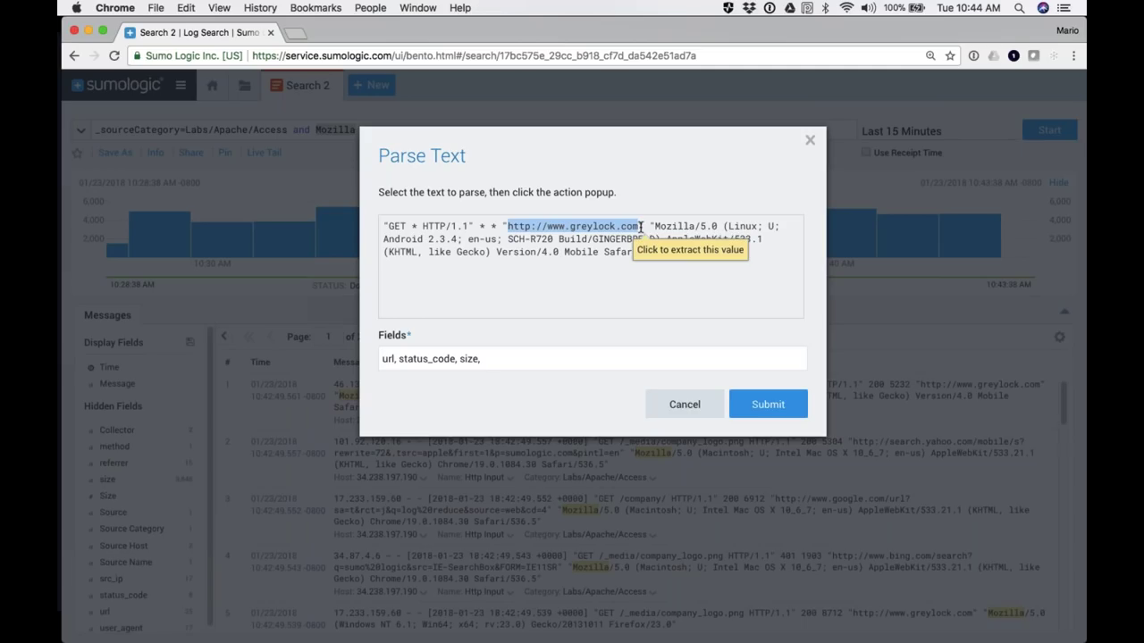
left_click(652, 241)
left_click(507, 361)
type("referrer,")
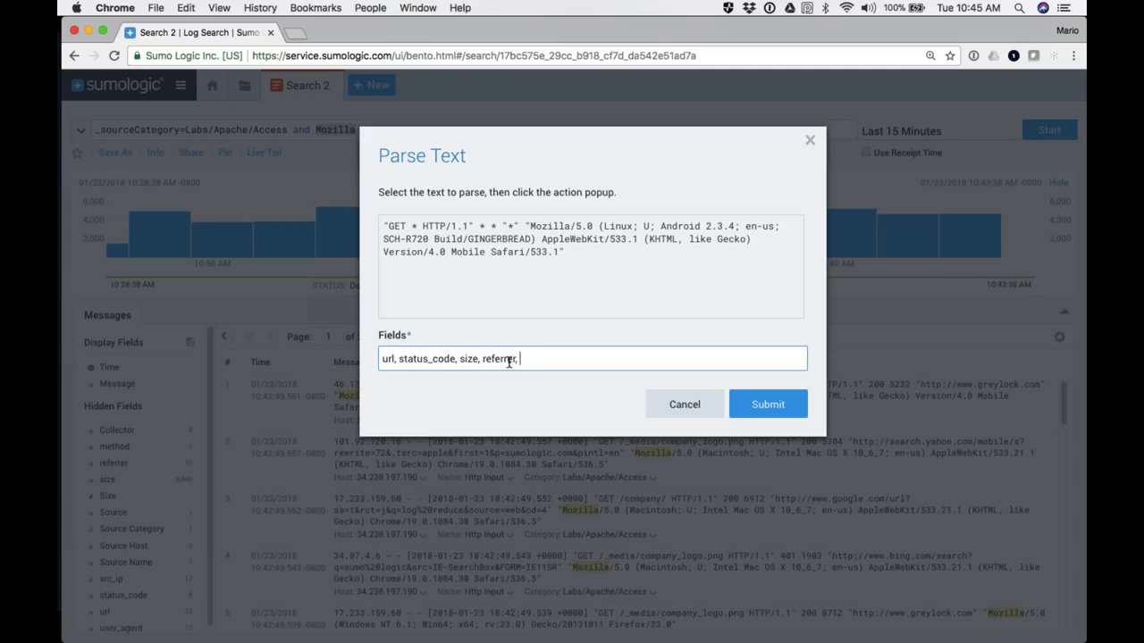
Step: Extract the Mozilla string as user_agent and submit the parse line into the query
left_click_drag(530, 226, 555, 251)
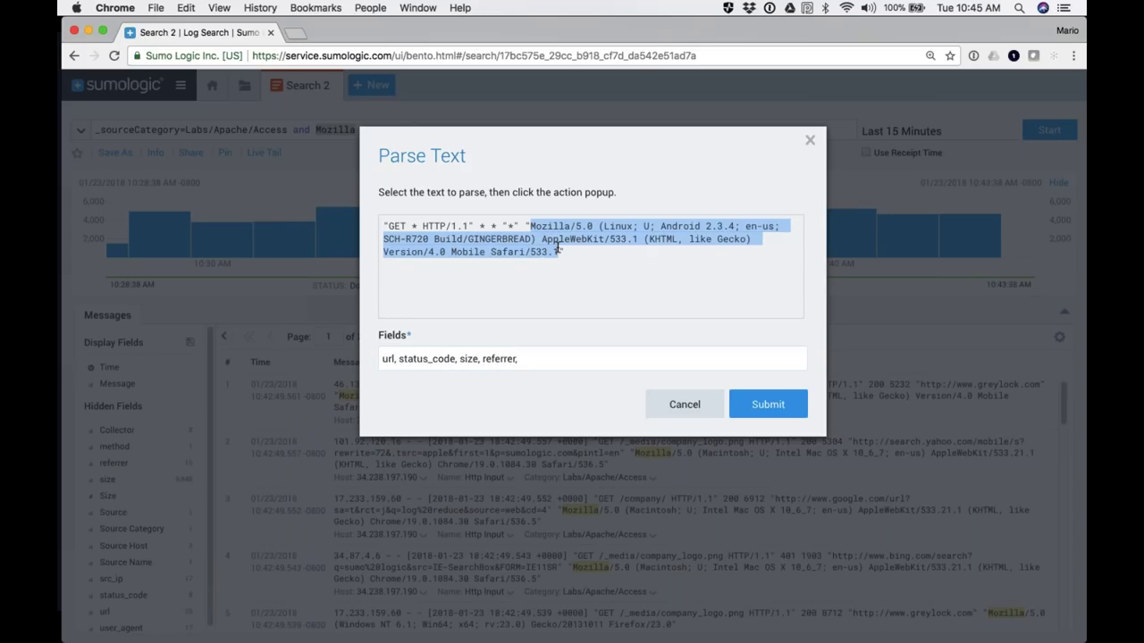
left_click(579, 270)
left_click(557, 355)
type("user_agent")
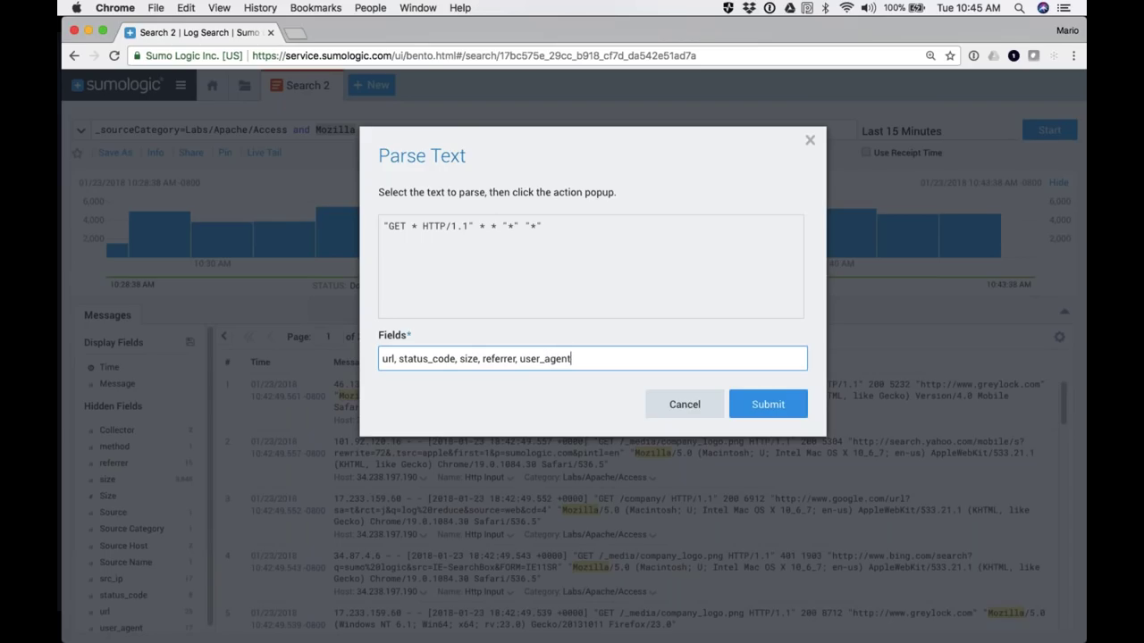
left_click(760, 407)
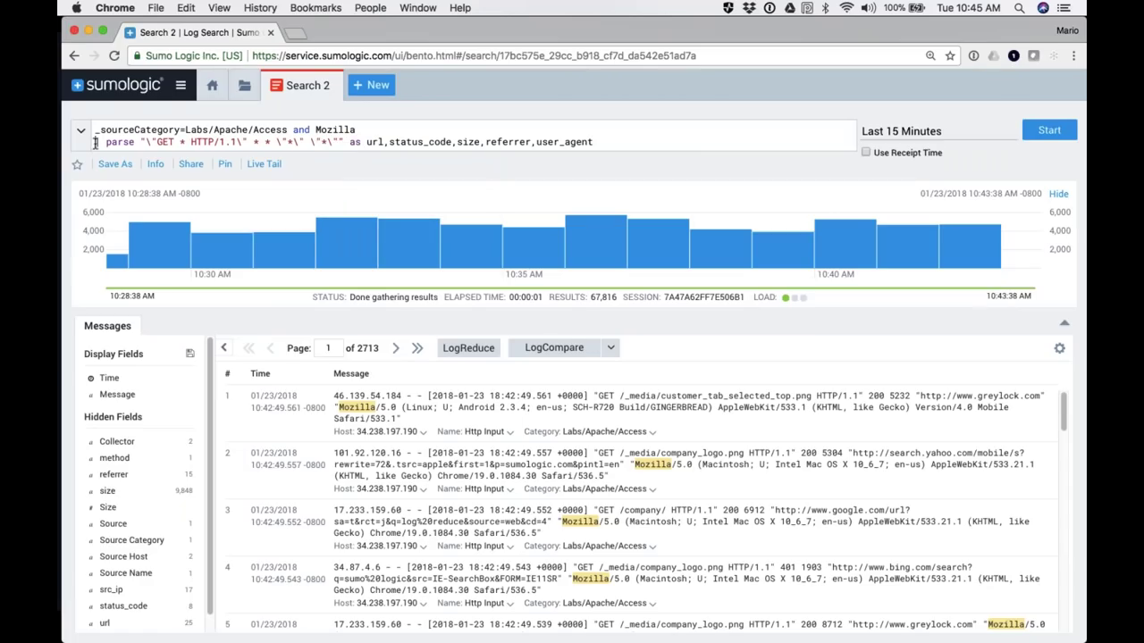
left_click_drag(95, 143, 284, 149)
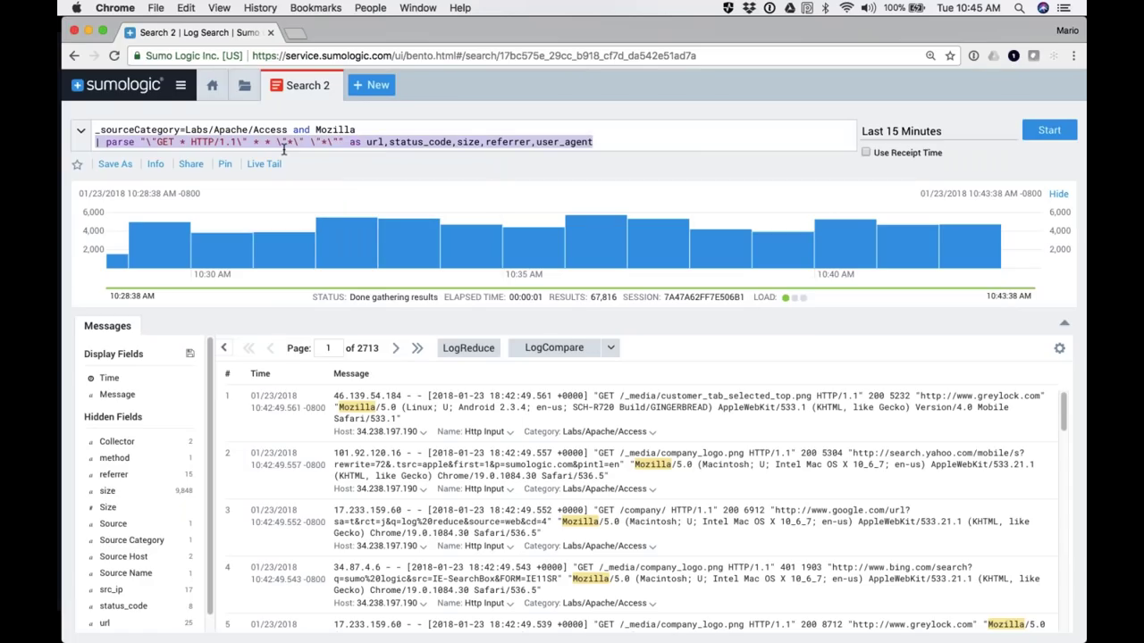
left_click(601, 138)
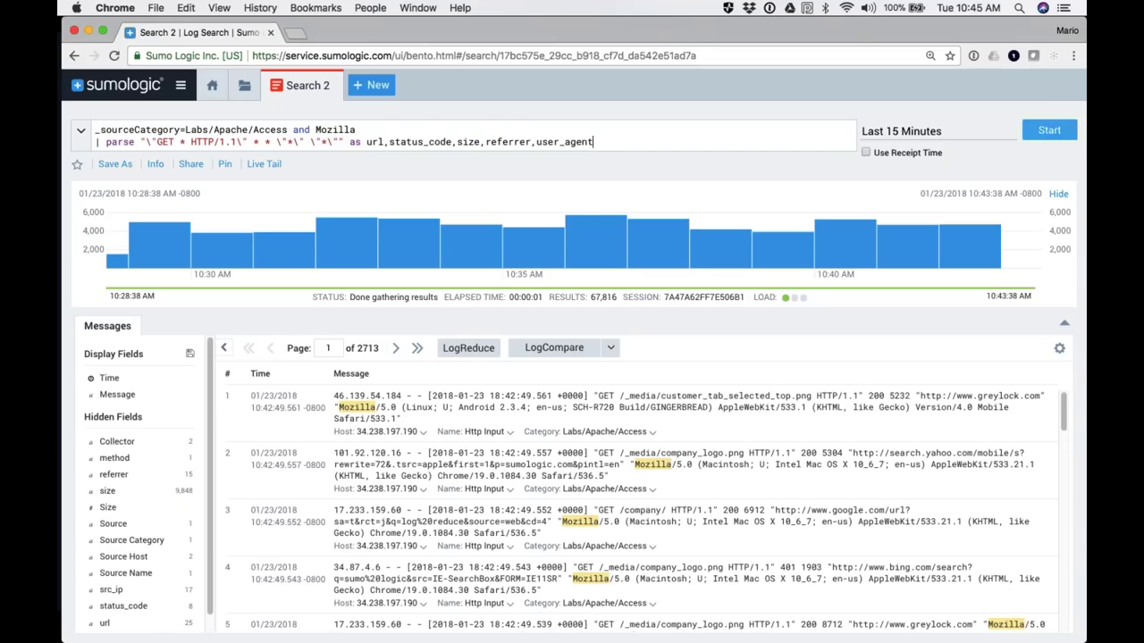
Step: Run the parsed query and scroll the Messages table to inspect the url, status_code, size, referrer and user_agent columns
left_click(1043, 134)
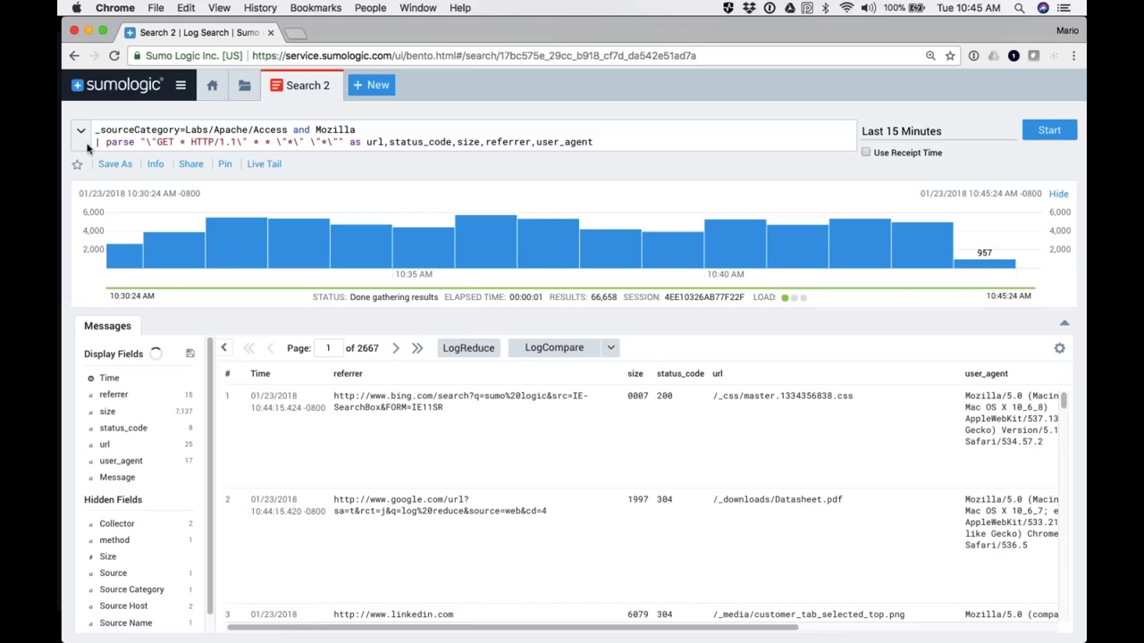
double_click(353, 129)
triple_click(274, 128)
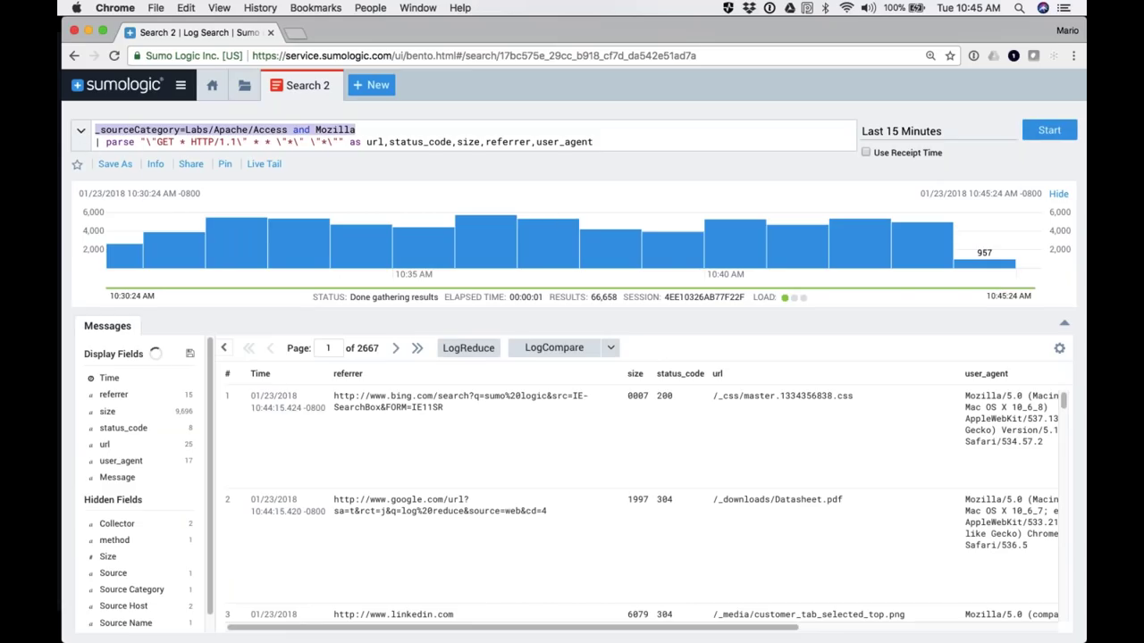
scroll(792, 524, "right", 5)
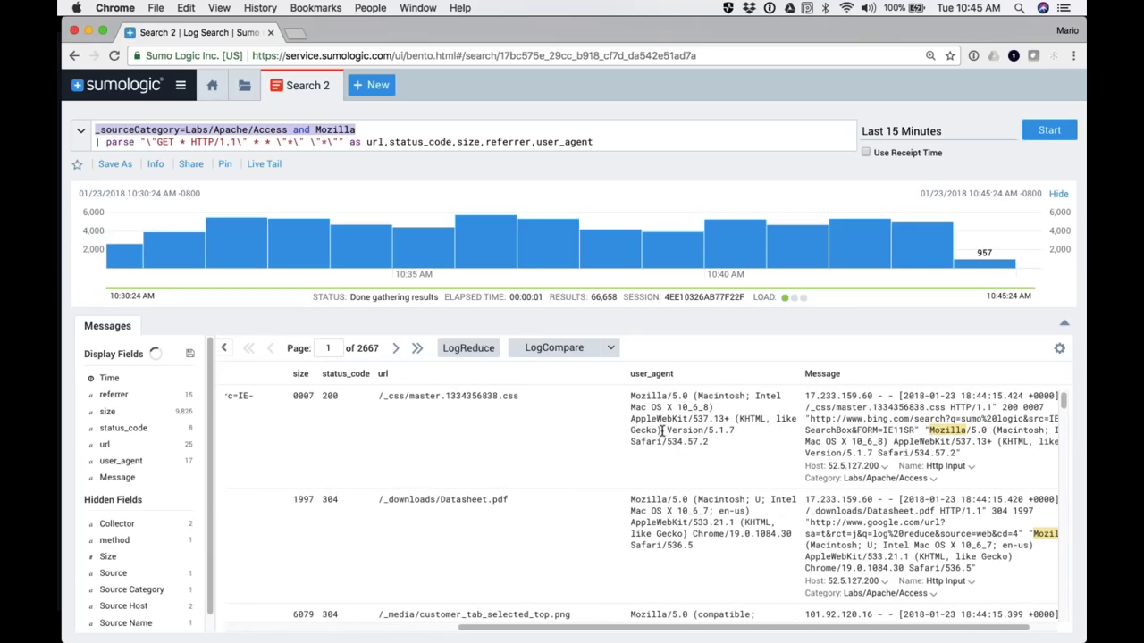
scroll(439, 429, "left", 2)
scroll(361, 431, "left", 3)
scroll(446, 433, "left", 3)
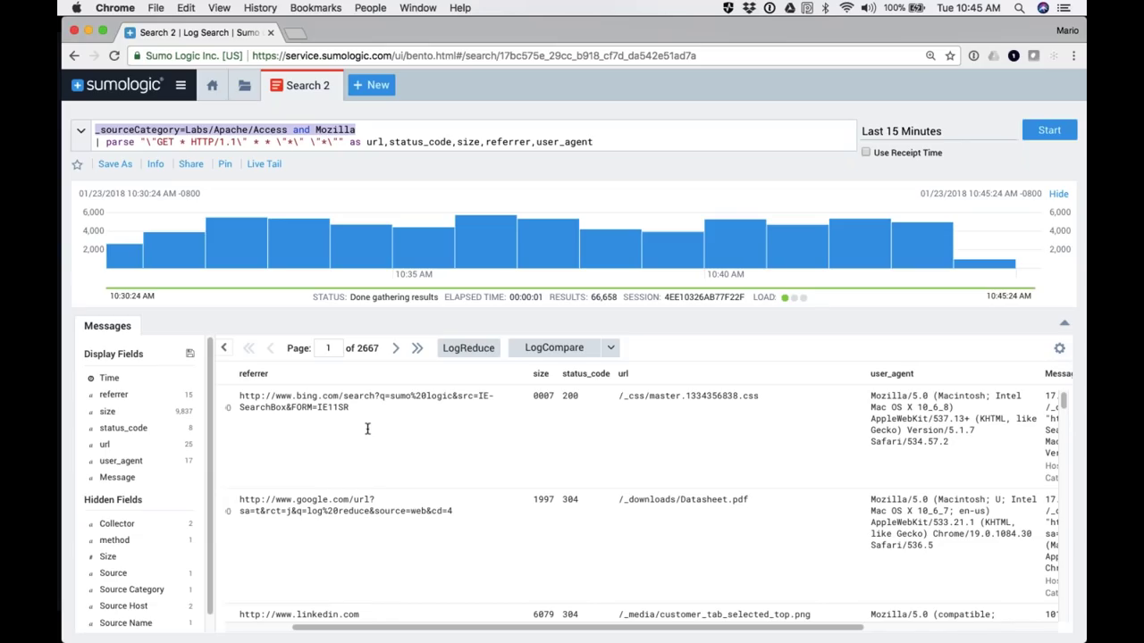
left_click(601, 143)
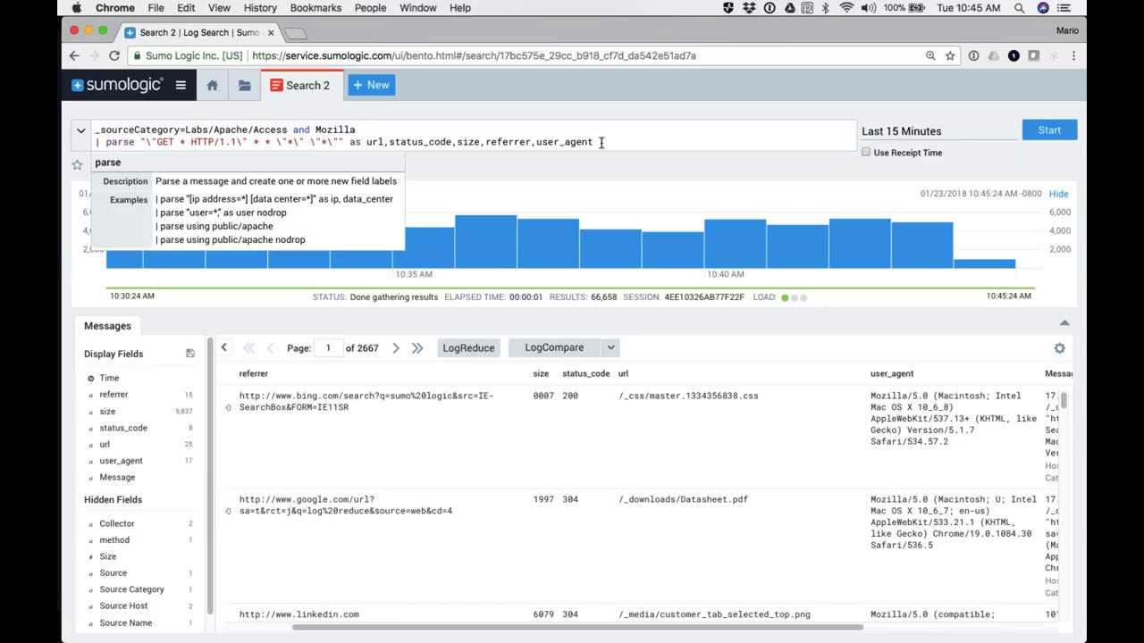
Step: Add | where status_code=404 after the parse line and run it
key("Return")
type("| where stat")
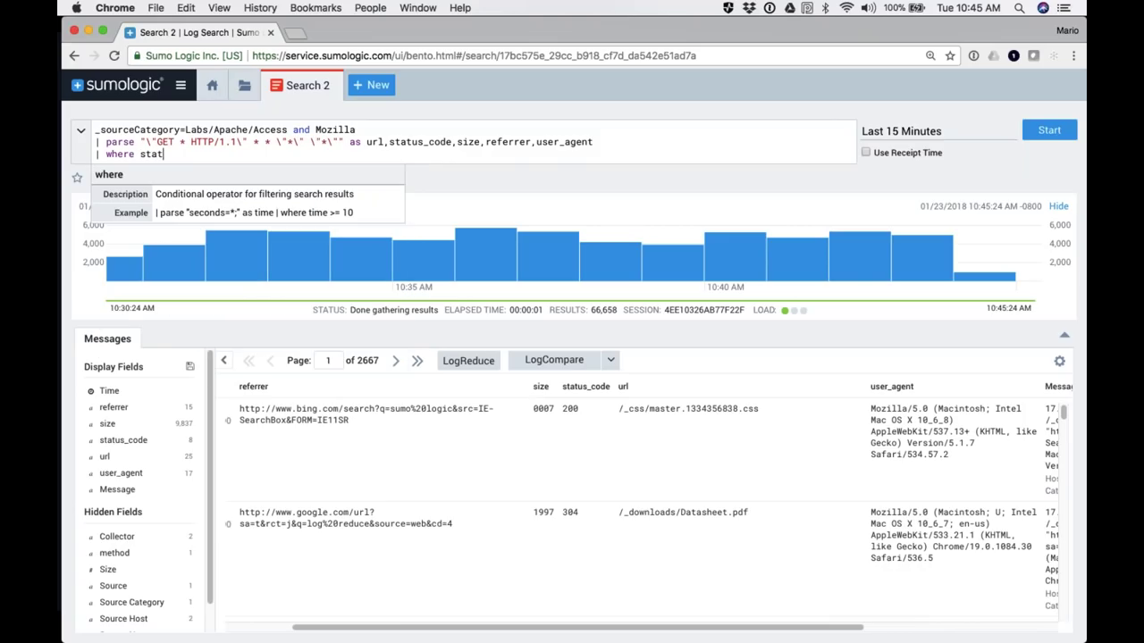
type("us_code=404")
key("Return")
Step: Replace the where status_code=404 clause with avg(size)
double_click(175, 153)
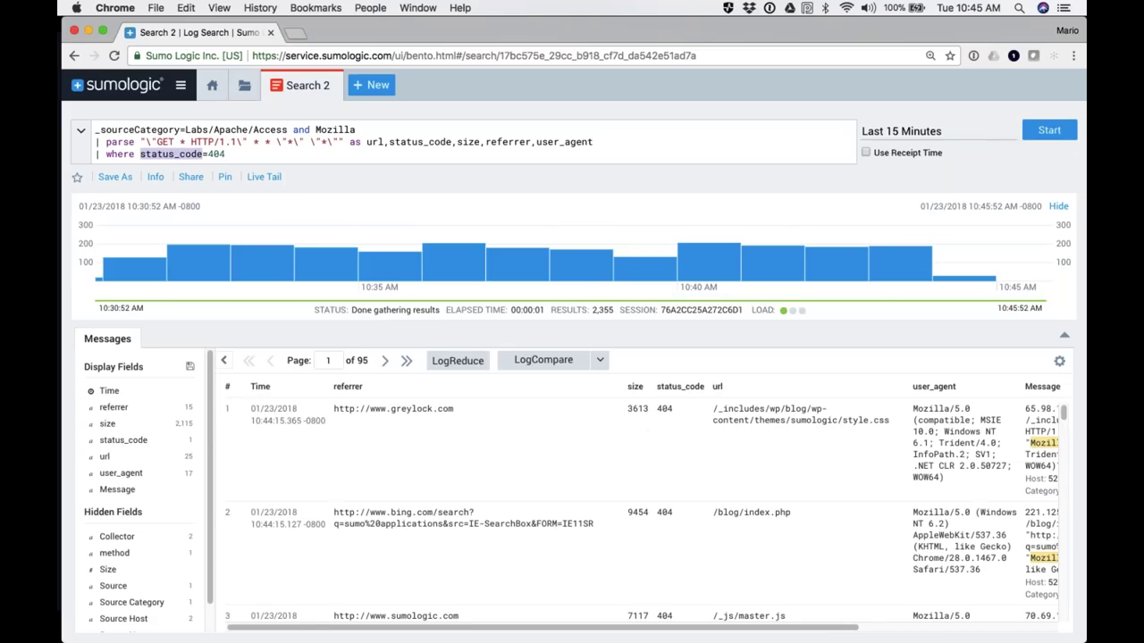
left_click_drag(226, 153, 107, 156)
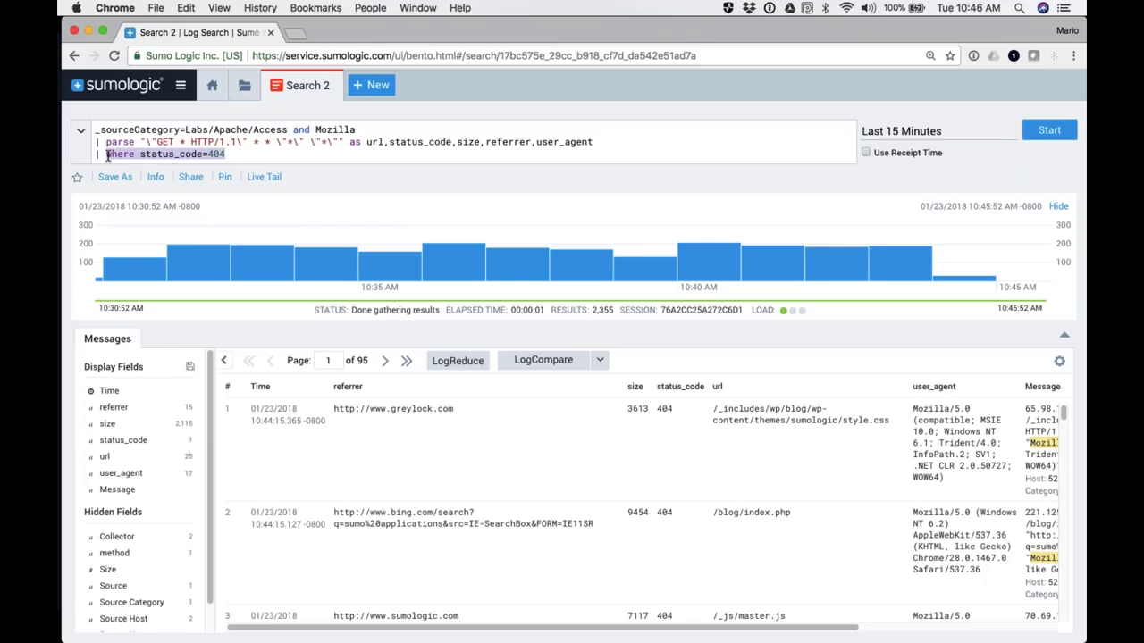
type("avg(")
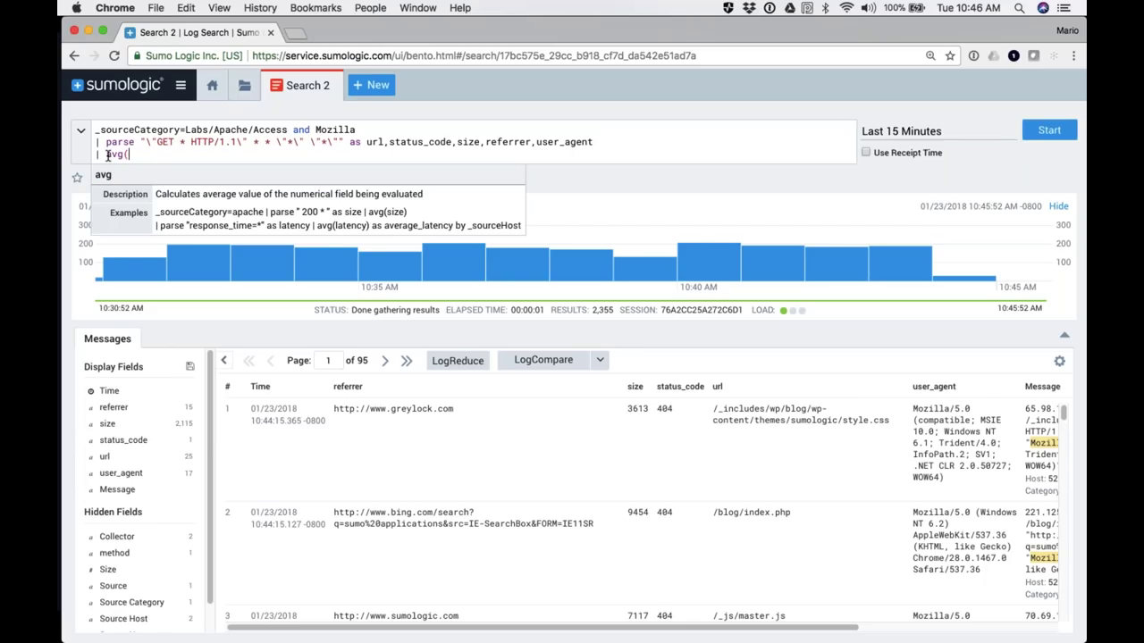
type("size)")
Step: Run avg(size), then avg(size) by url for per-URL averages, and delete that clause
key("Return")
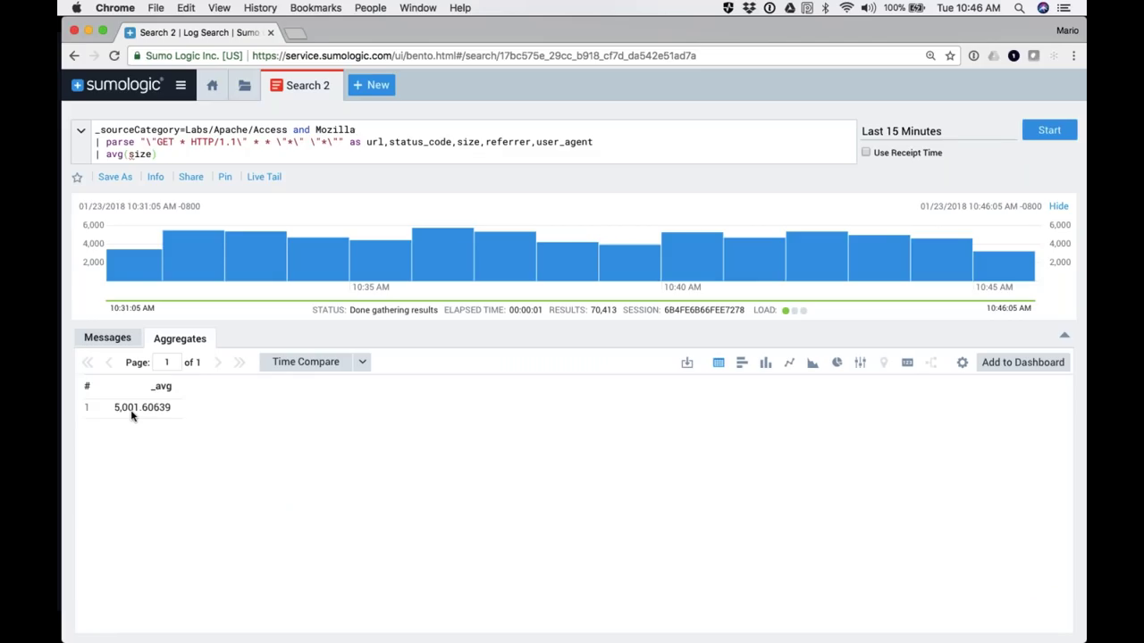
type("by ")
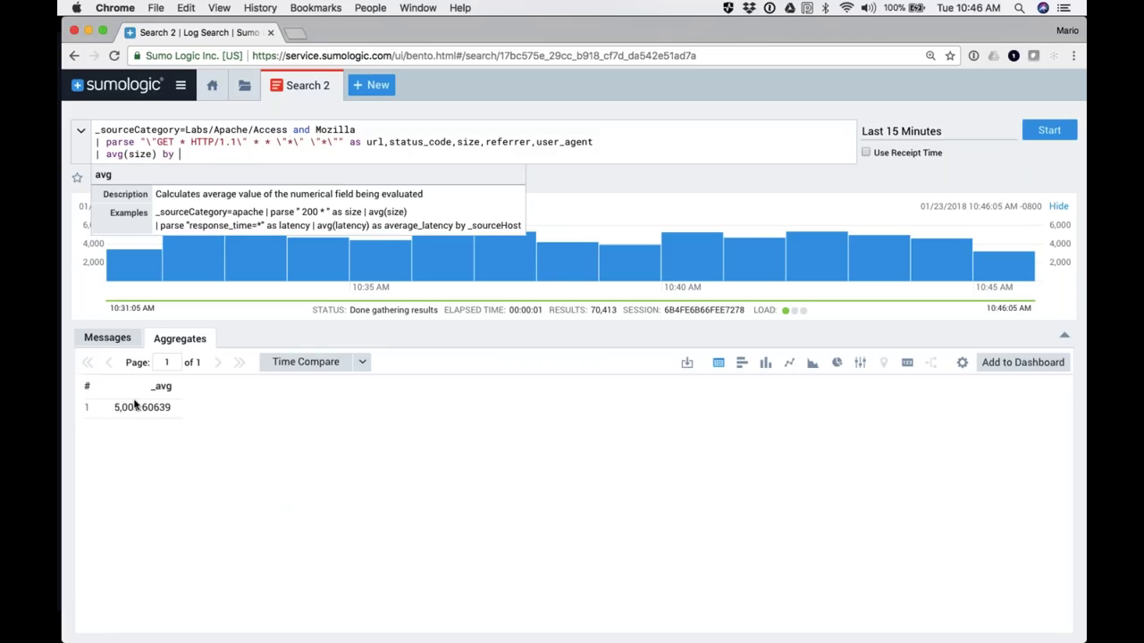
type("url")
key("Return")
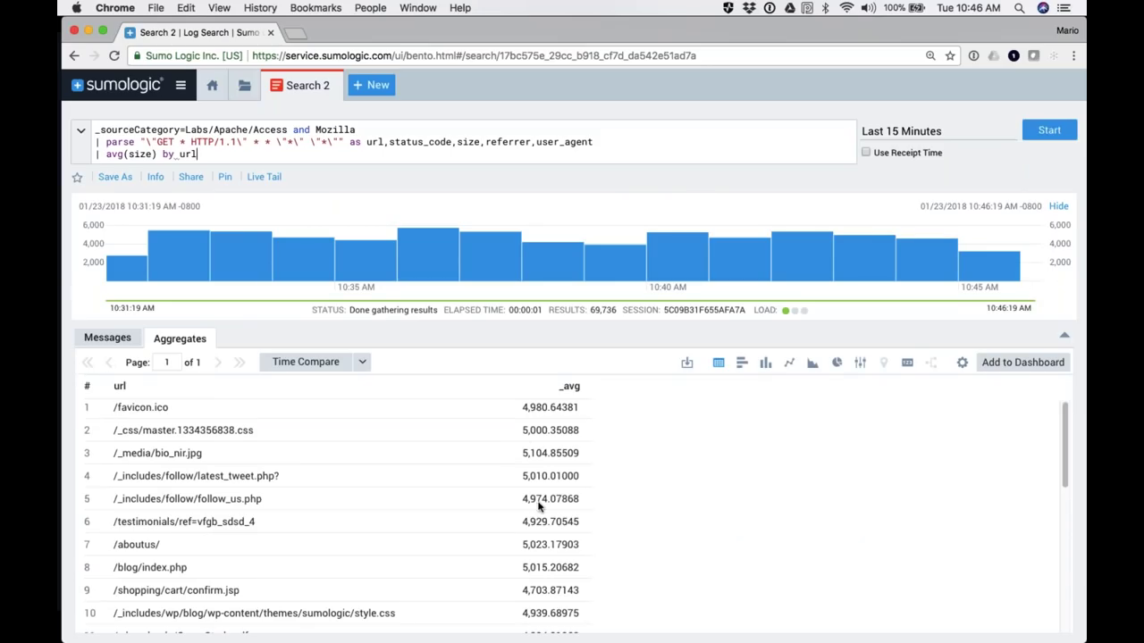
left_click_drag(198, 153, 105, 157)
key("BackSpace")
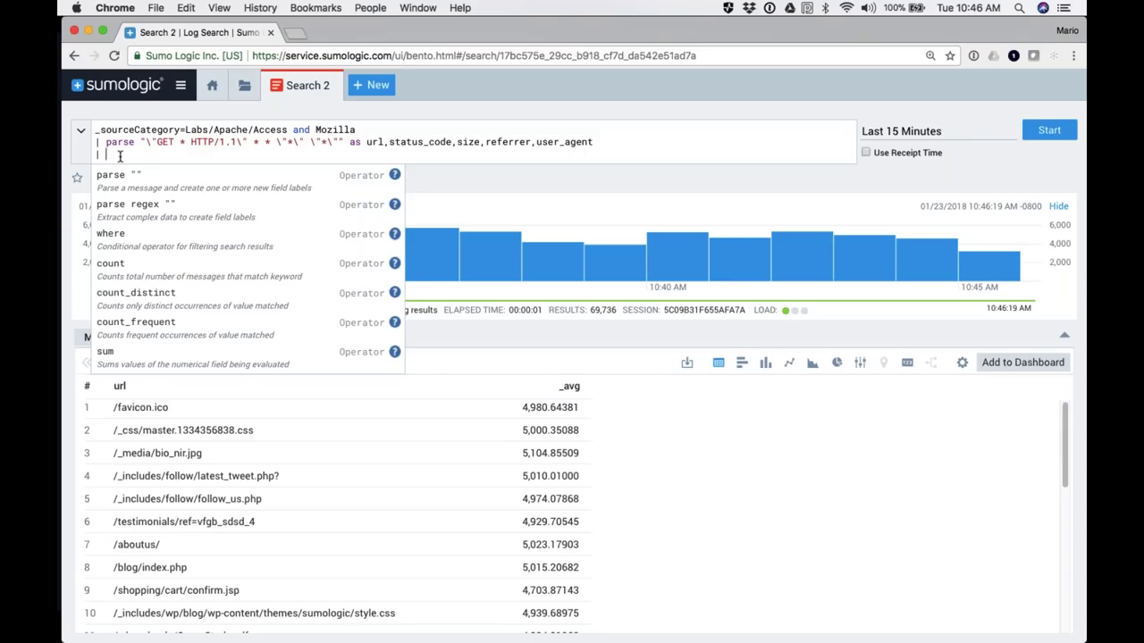
Step: Delete the empty third line, rerun the parse-only query, and review the Messages table
key("BackSpace")
key("BackSpace")
key("BackSpace")
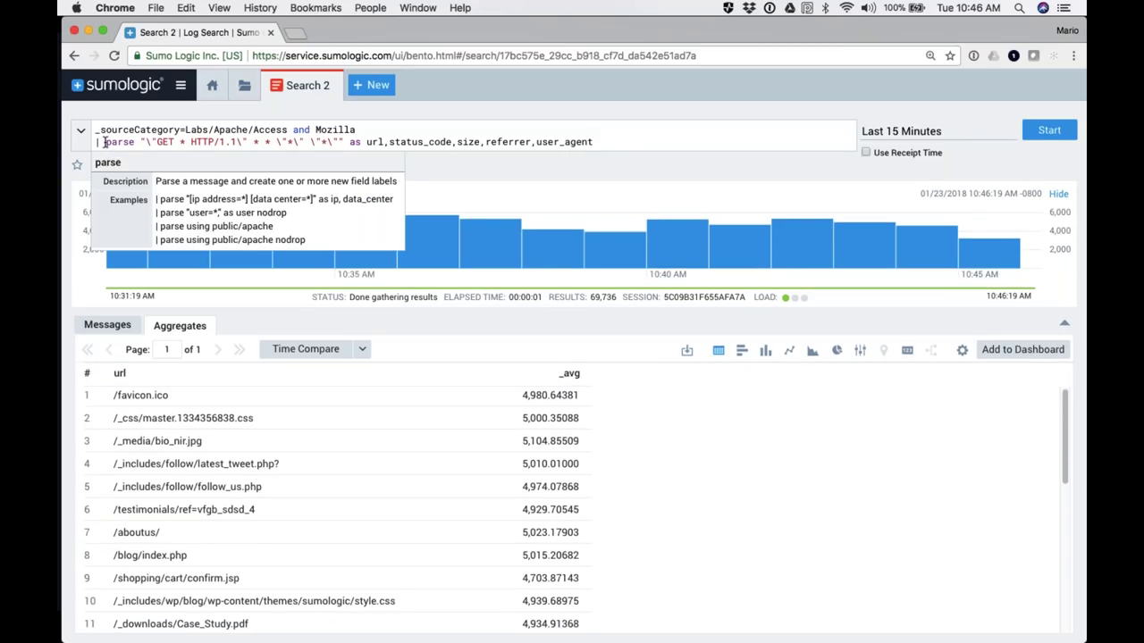
key("Return")
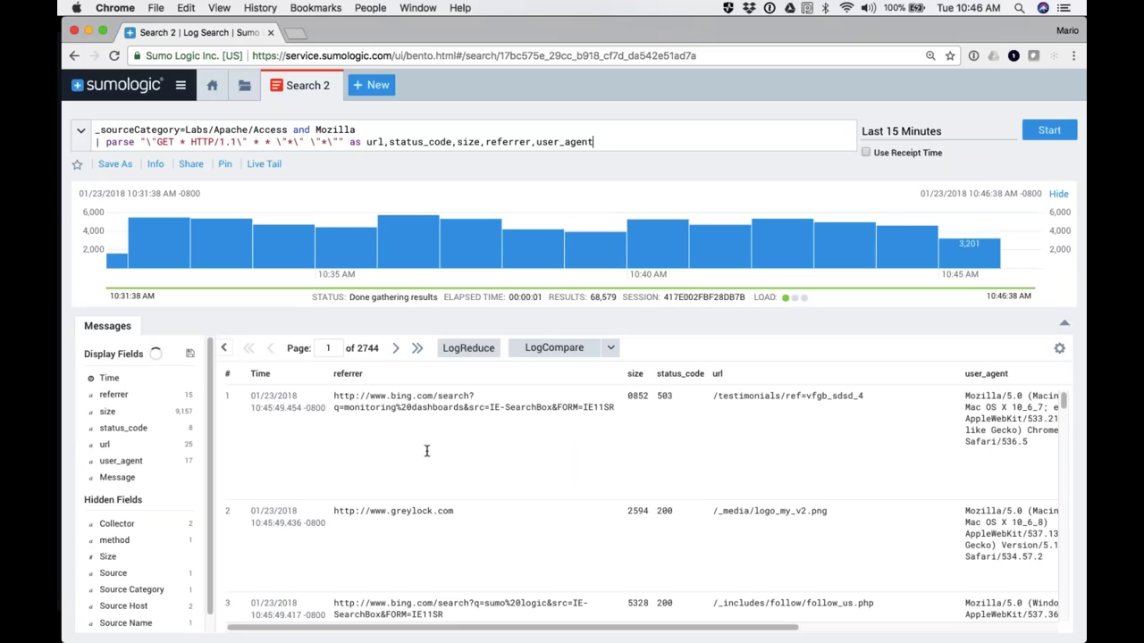
scroll(554, 498, "right", 8)
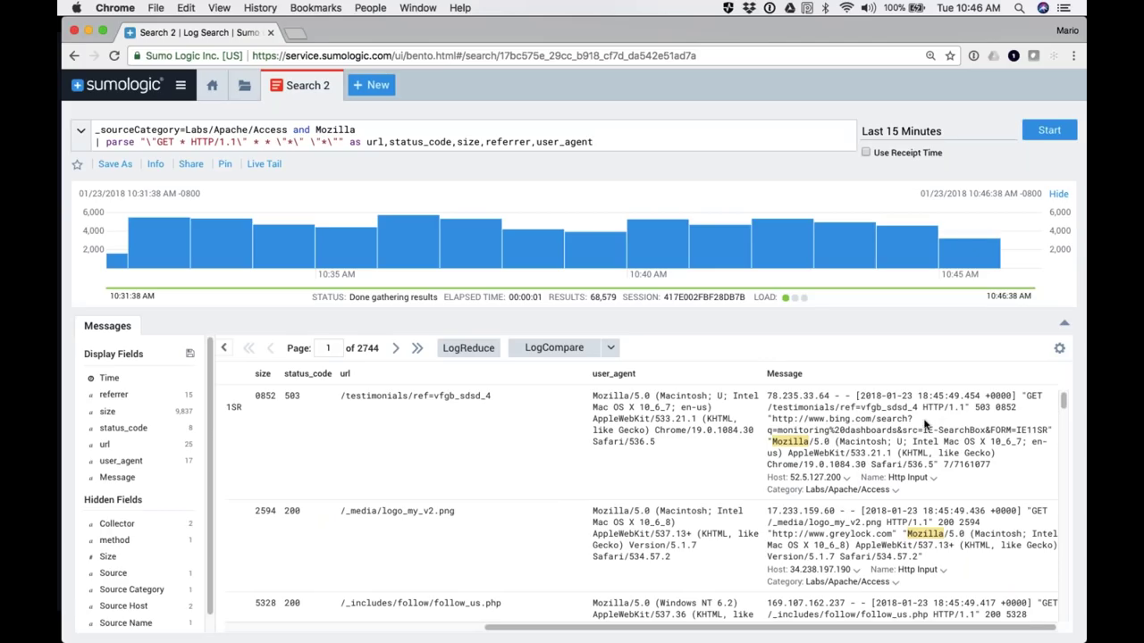
scroll(891, 454, "left", 3)
scroll(543, 435, "left", 5)
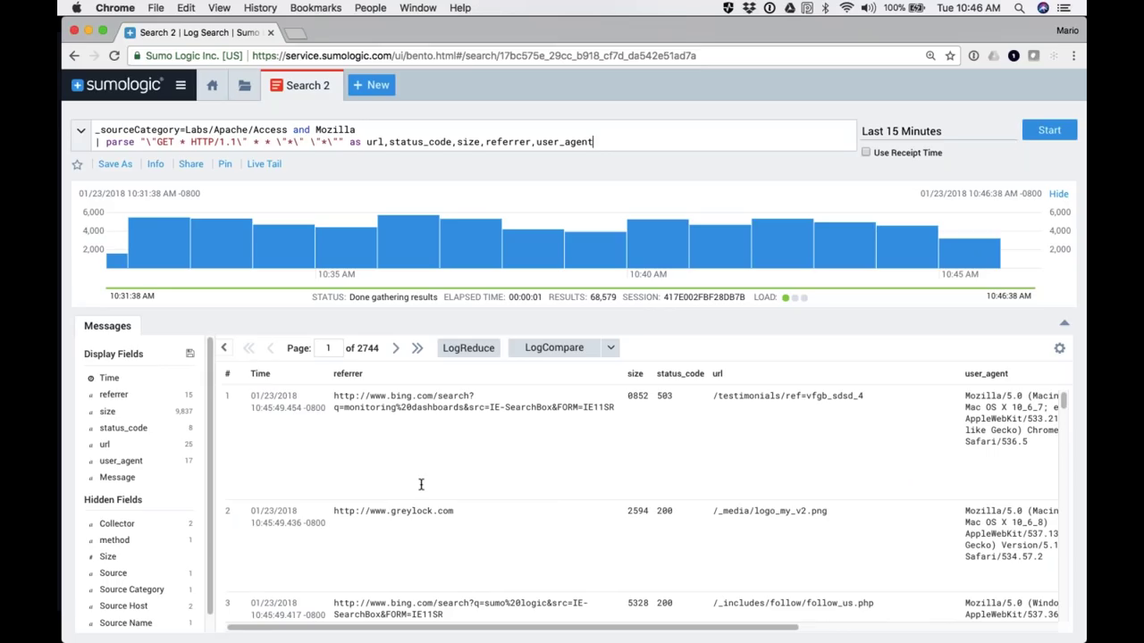
Step: Open help.sumologic.com from the Docs tile on the home Learn page
left_click(215, 86)
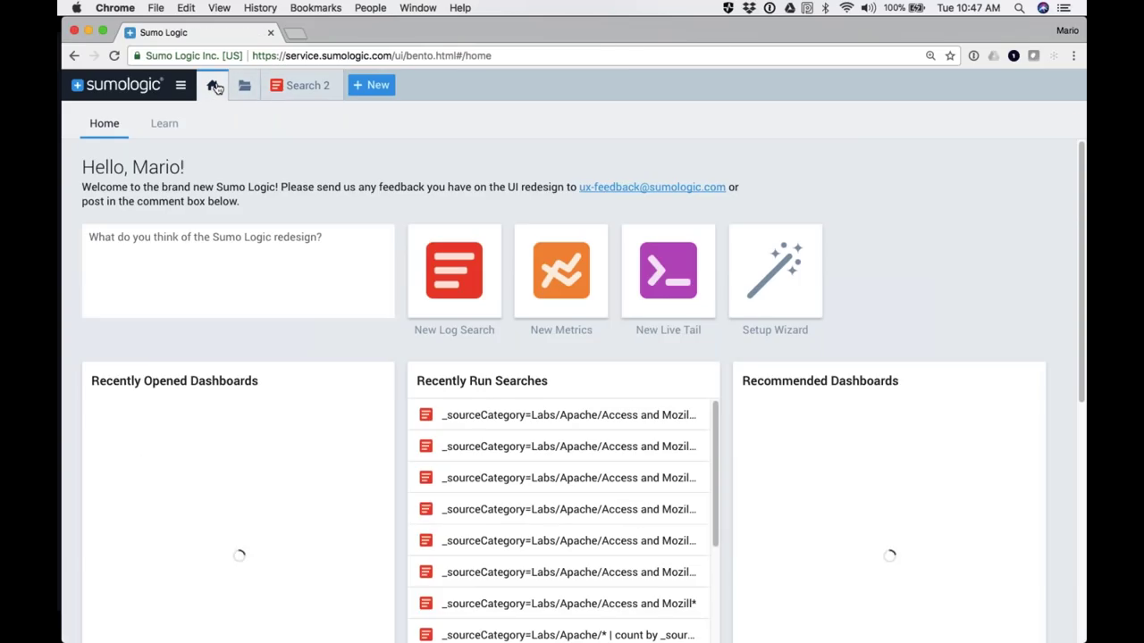
left_click(166, 127)
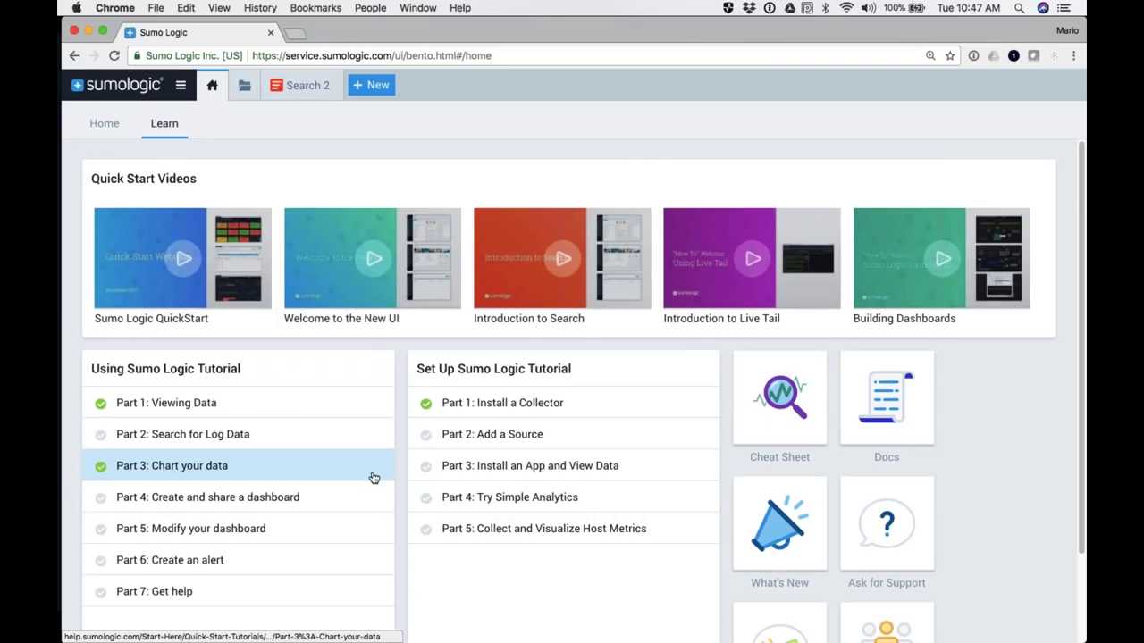
scroll(374, 478, "down", 2)
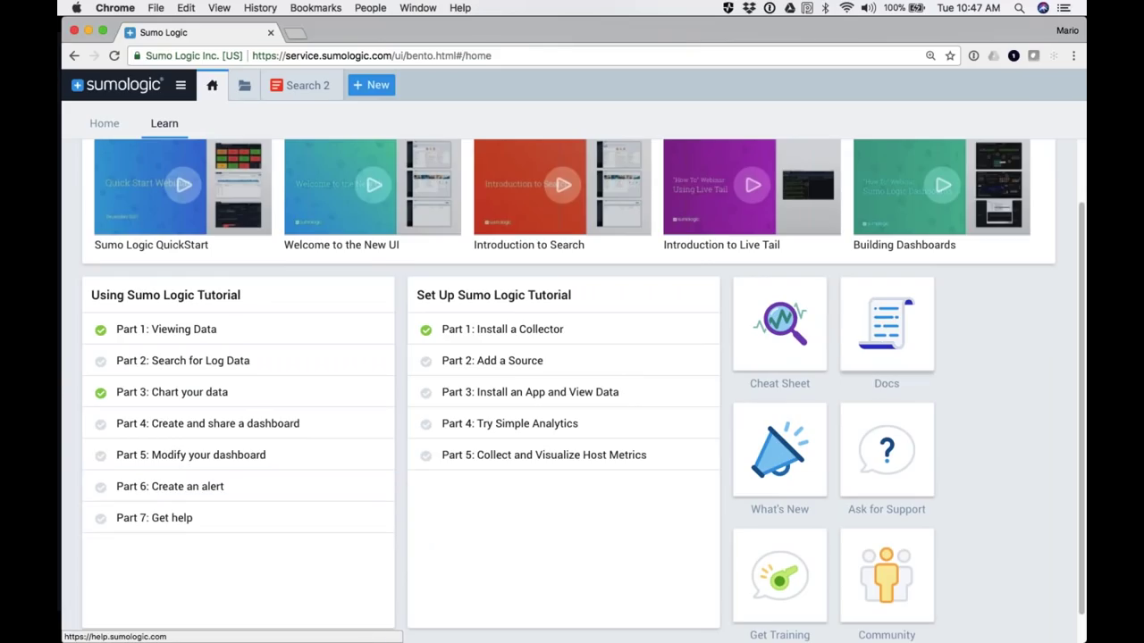
left_click(884, 333)
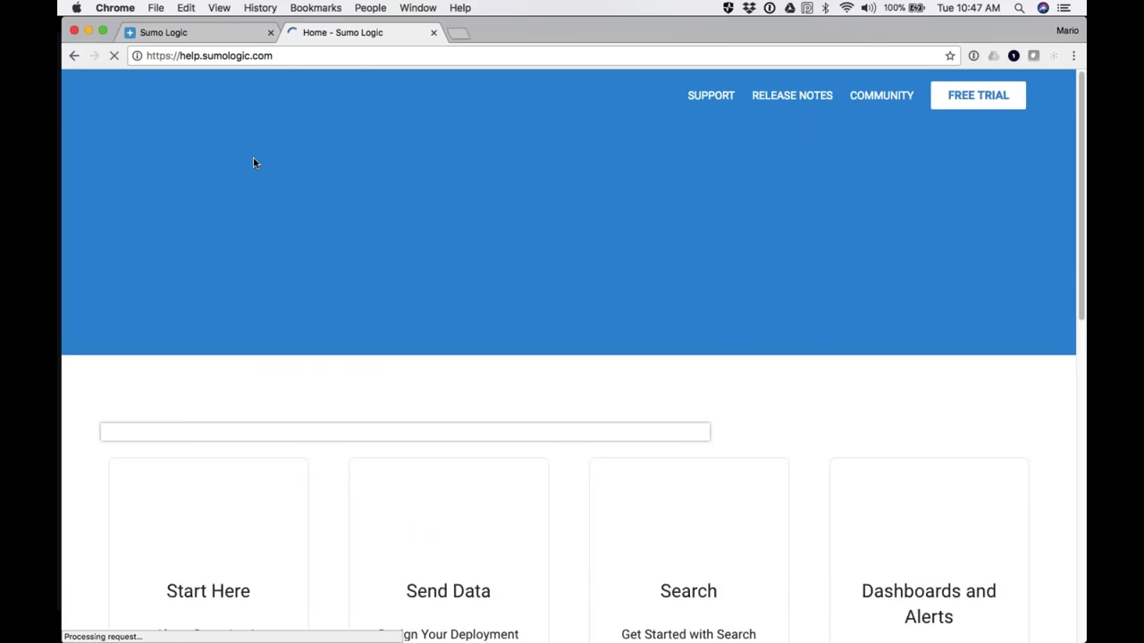
Step: Search the Doc Hub for 'parse operators' using the 'par' suggestion
left_click(405, 230)
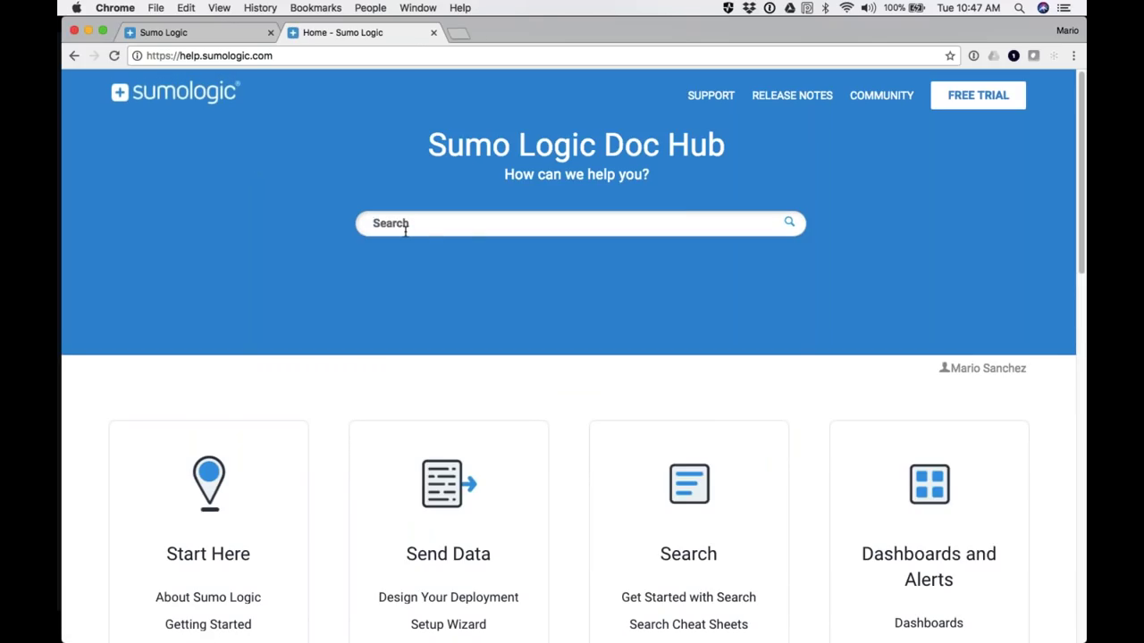
type("par")
key("Down")
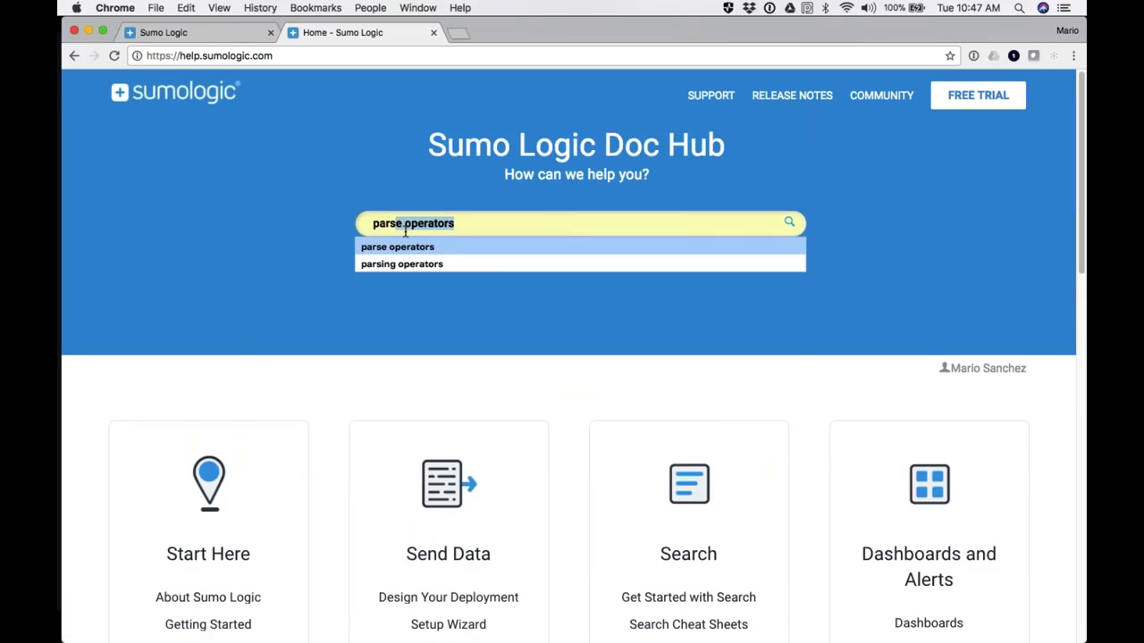
key("Return")
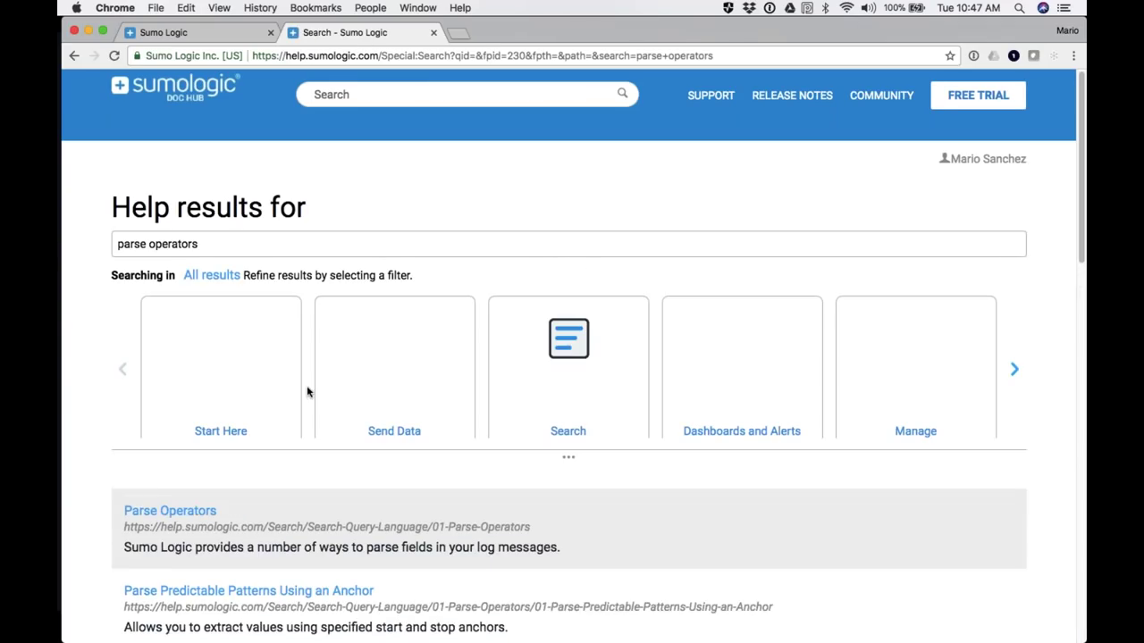
Step: Open the Parse Operators article, then return to the Sumo Logic tab
scroll(307, 392, "down", 3)
left_click(175, 436)
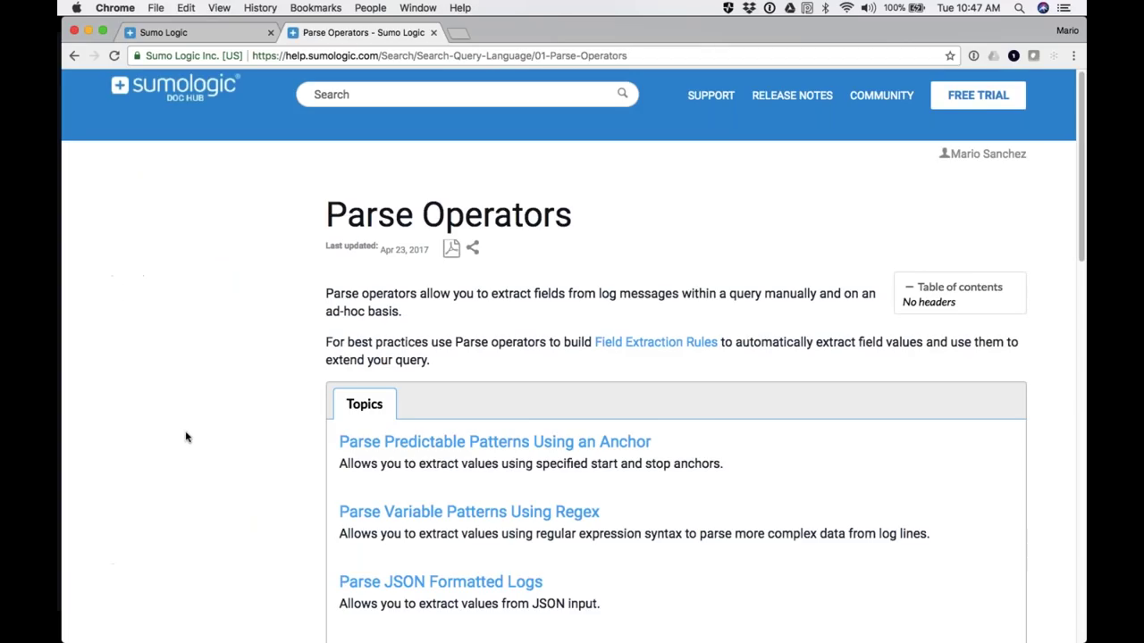
scroll(444, 425, "down", 4)
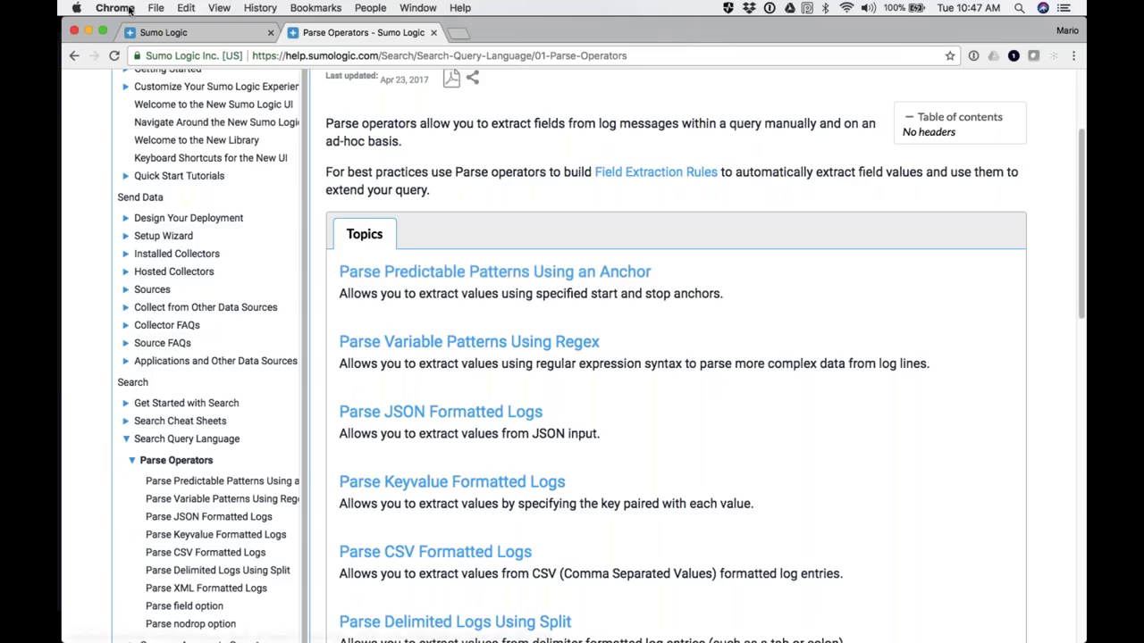
left_click(201, 32)
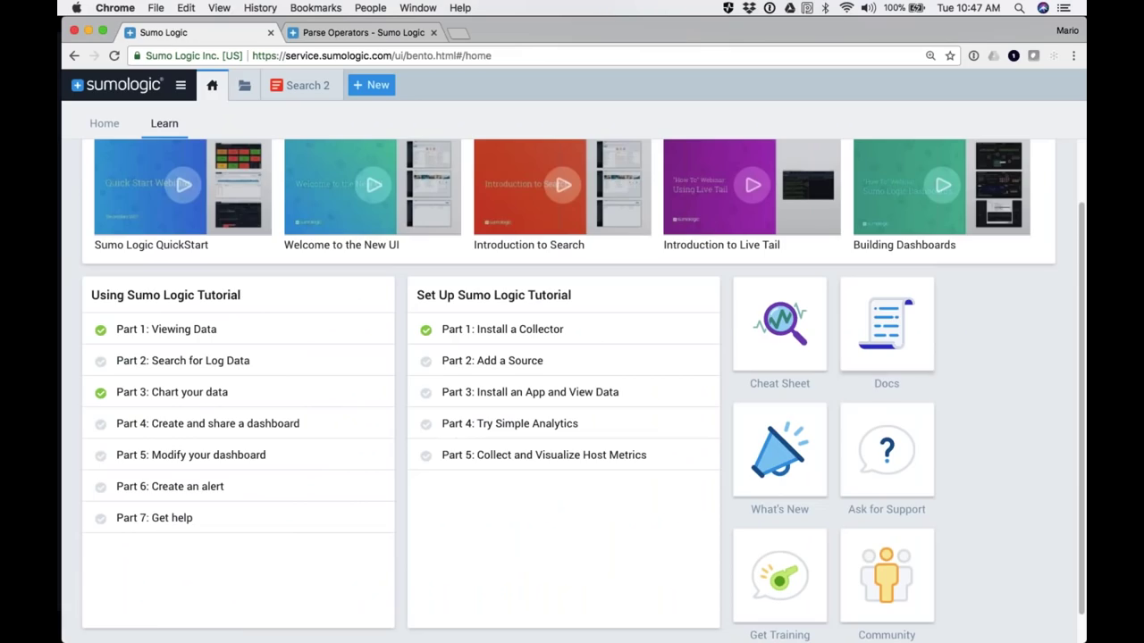
Step: Select the parse pattern from GET onward in the Search 2 query, then return to Parse Operators
left_click(287, 88)
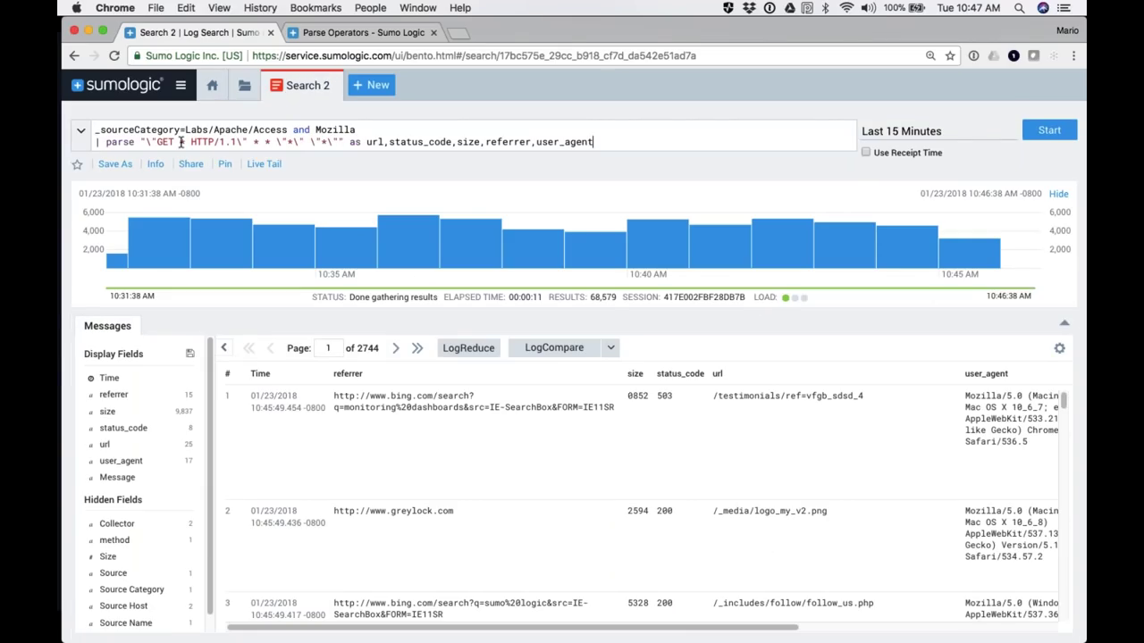
double_click(181, 142)
left_click_drag(330, 141, 156, 143)
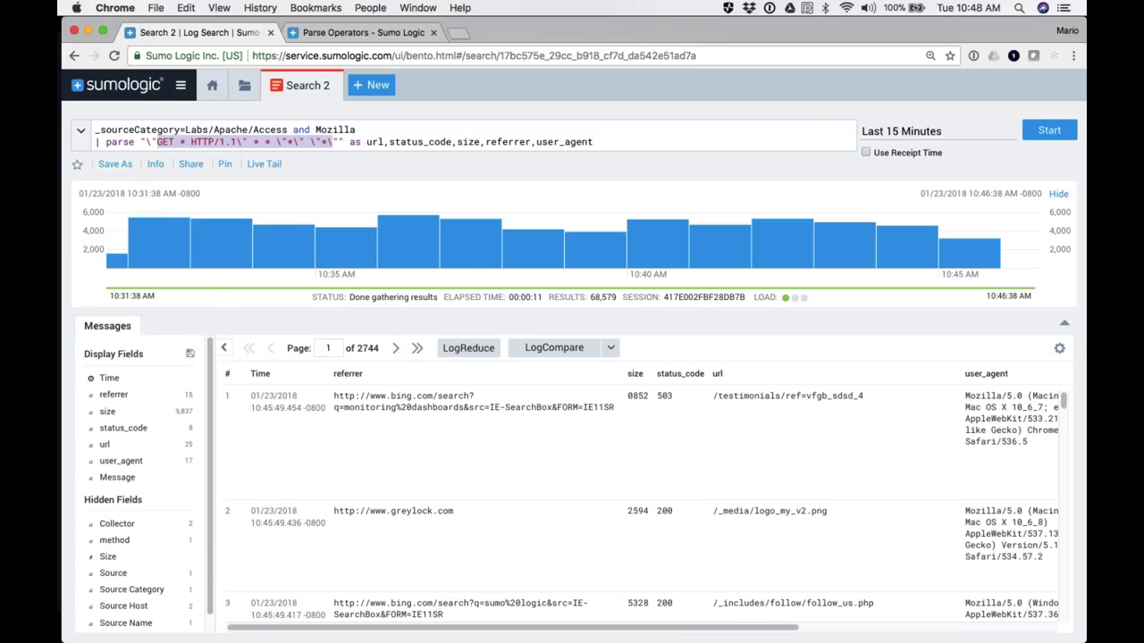
left_click(362, 33)
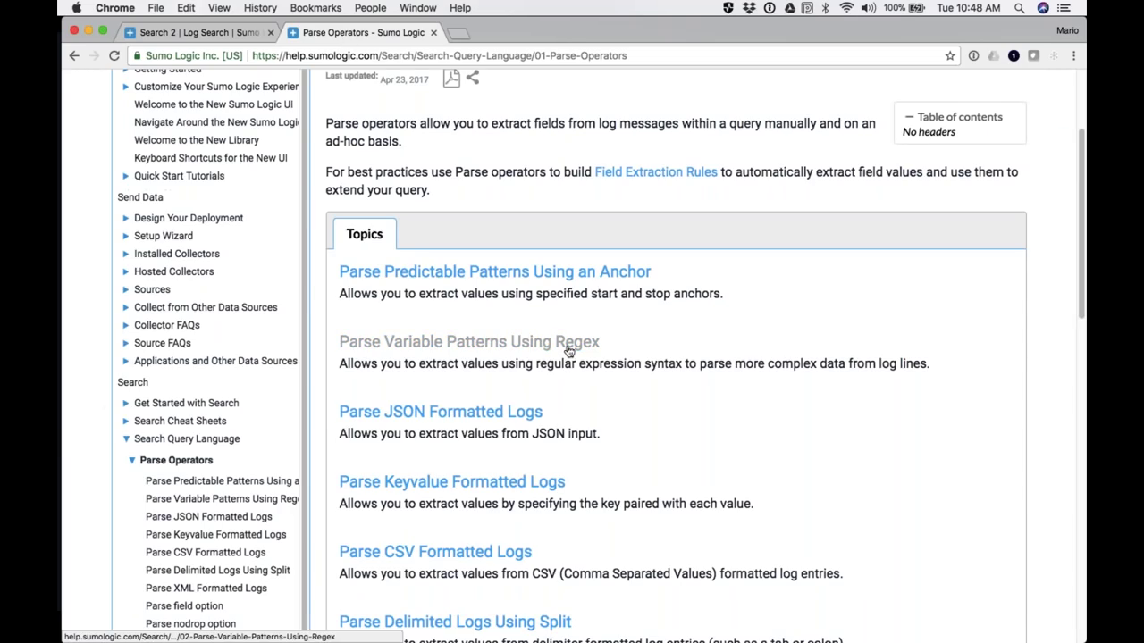
Step: Open 'Parse Variable Patterns Using Regex' and scroll to 'Parsing an IP address'
left_click(441, 347)
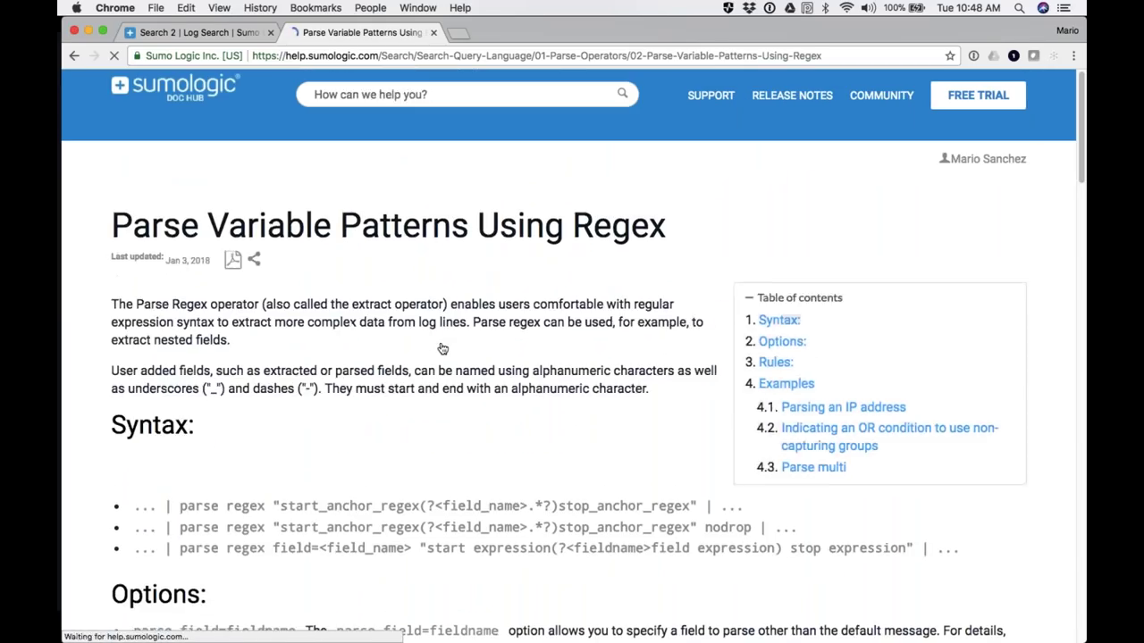
scroll(513, 242, "down", 10)
scroll(514, 242, "down", 5)
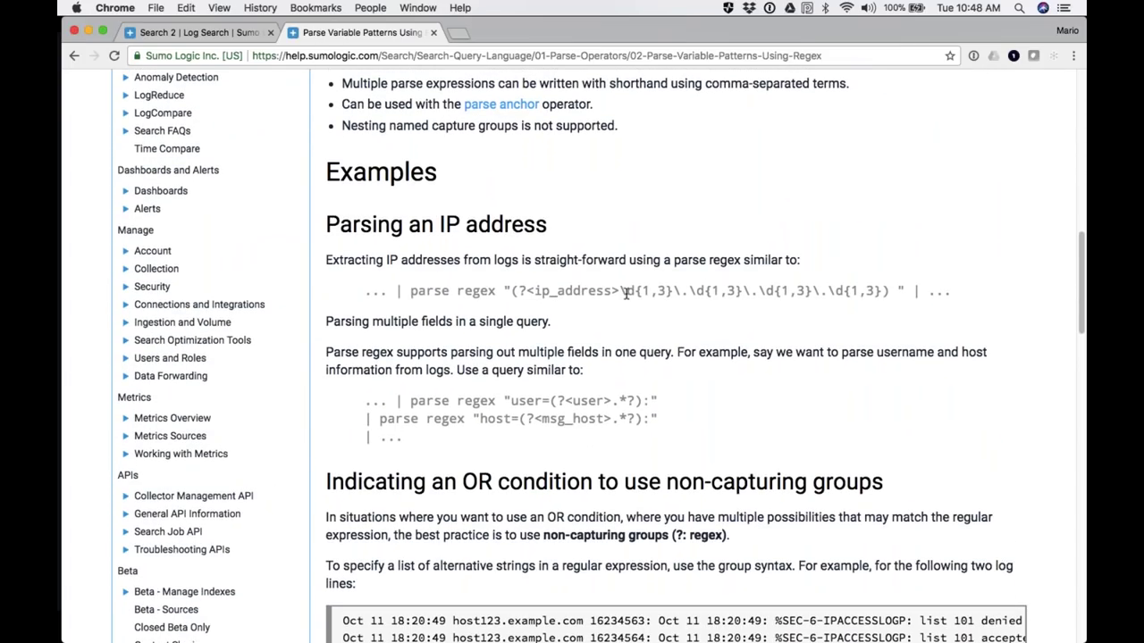
Step: Copy the full IP-address parse regex example line, then go back to Search 2
left_click_drag(627, 290, 882, 290)
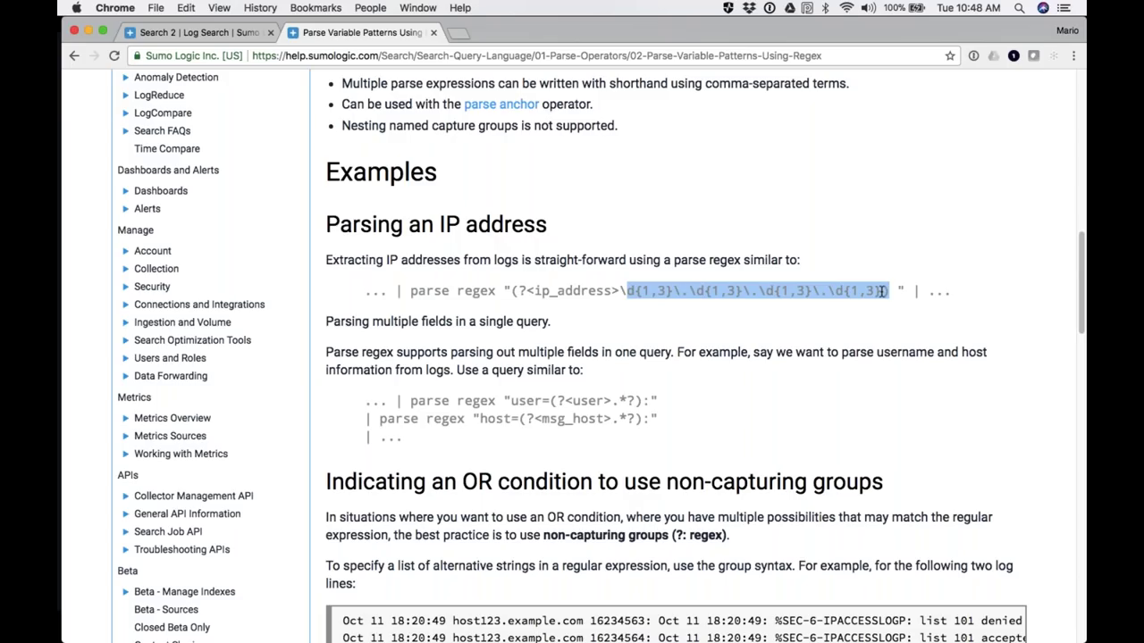
left_click(881, 292)
left_click_drag(882, 291, 628, 291)
left_click_drag(615, 291, 535, 298)
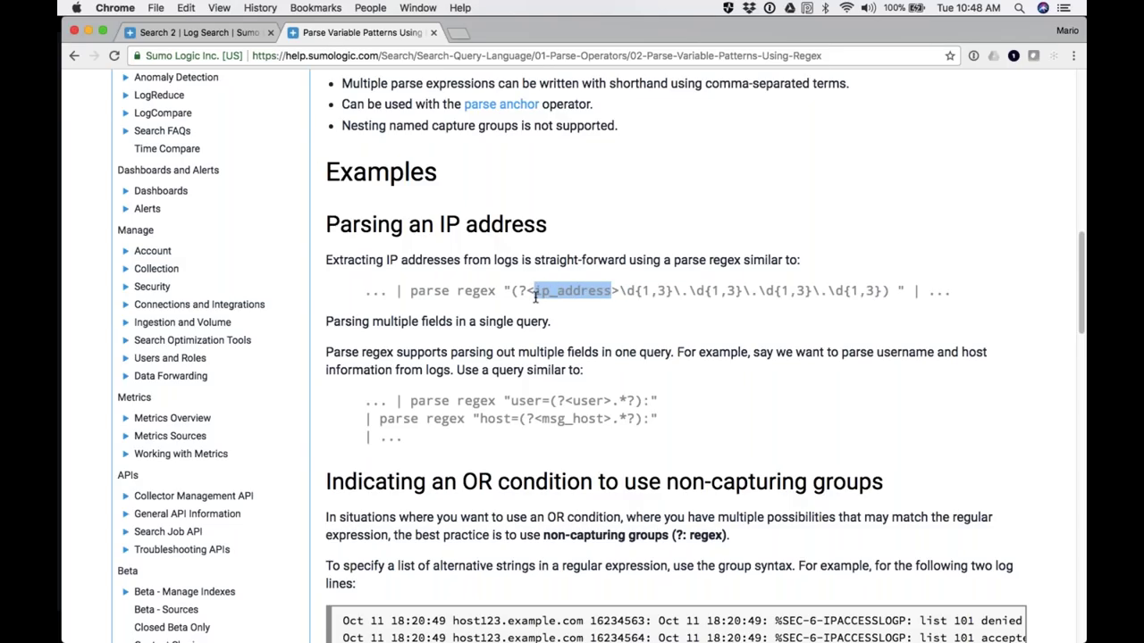
left_click_drag(397, 291, 904, 293)
key("super+c")
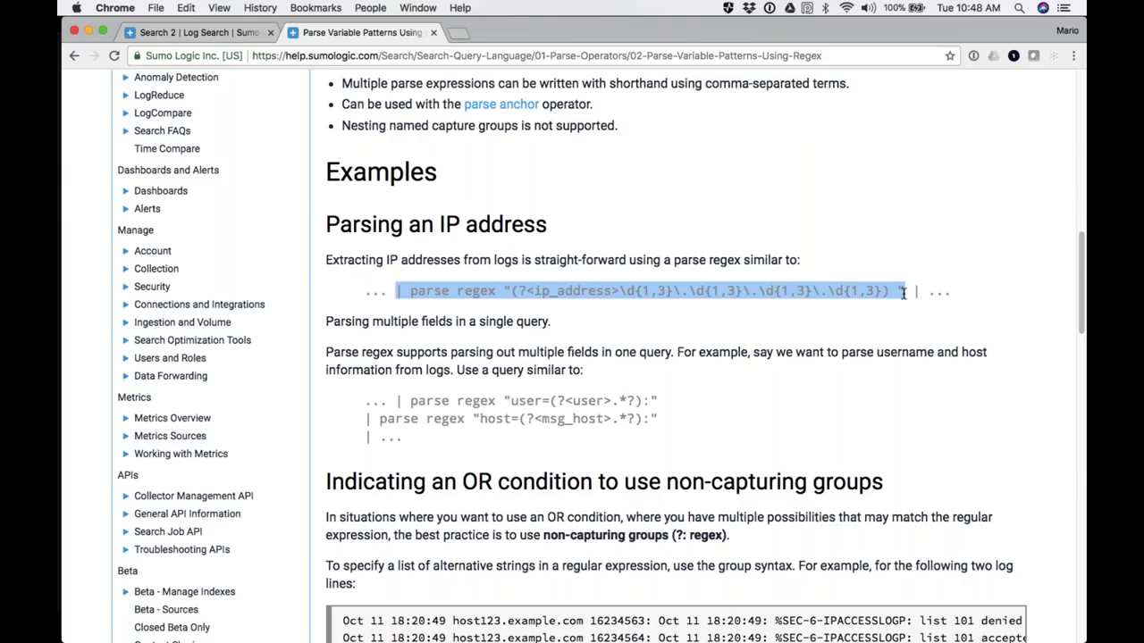
left_click(183, 39)
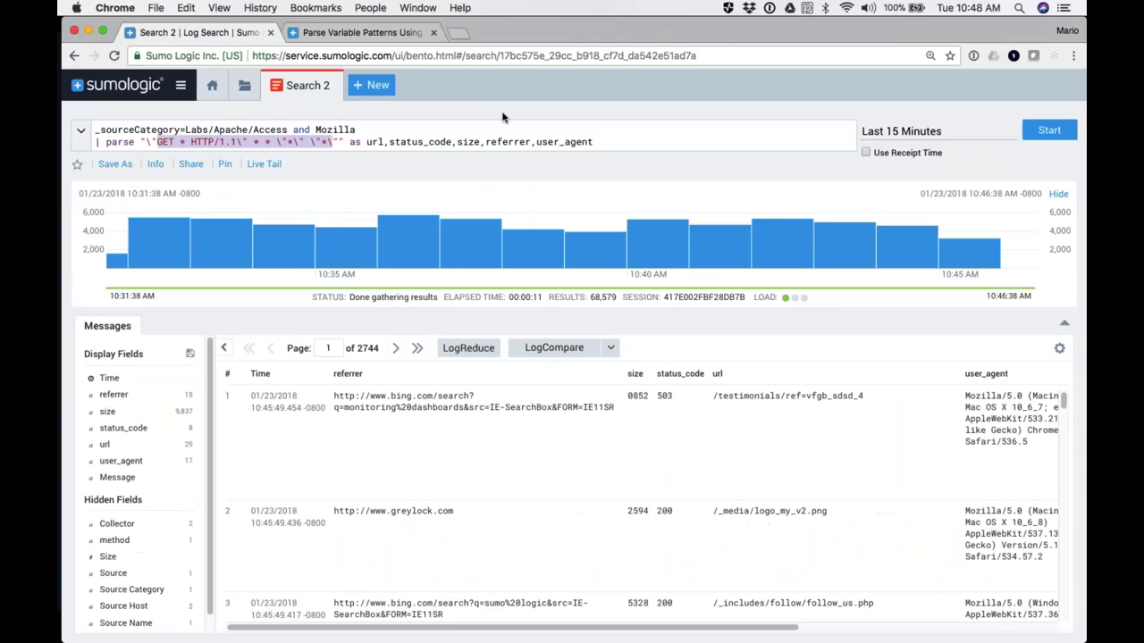
Step: Paste the ip_address parse regex as a new query line and rerun the search
left_click(598, 143)
key("Return")
key("super+v")
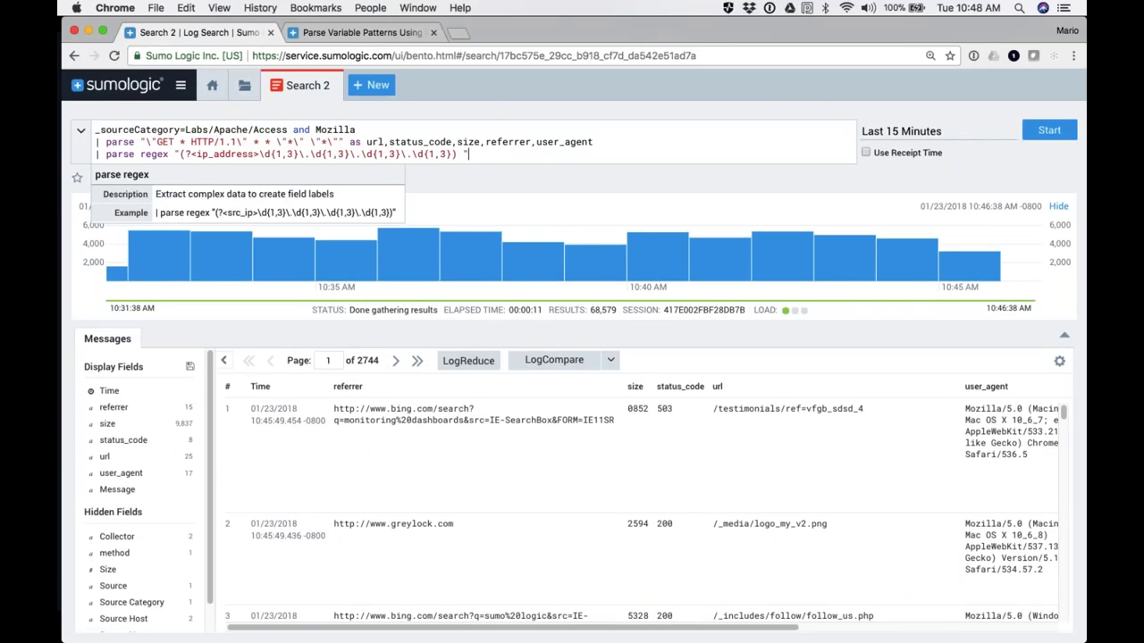
mouse_move(118, 143)
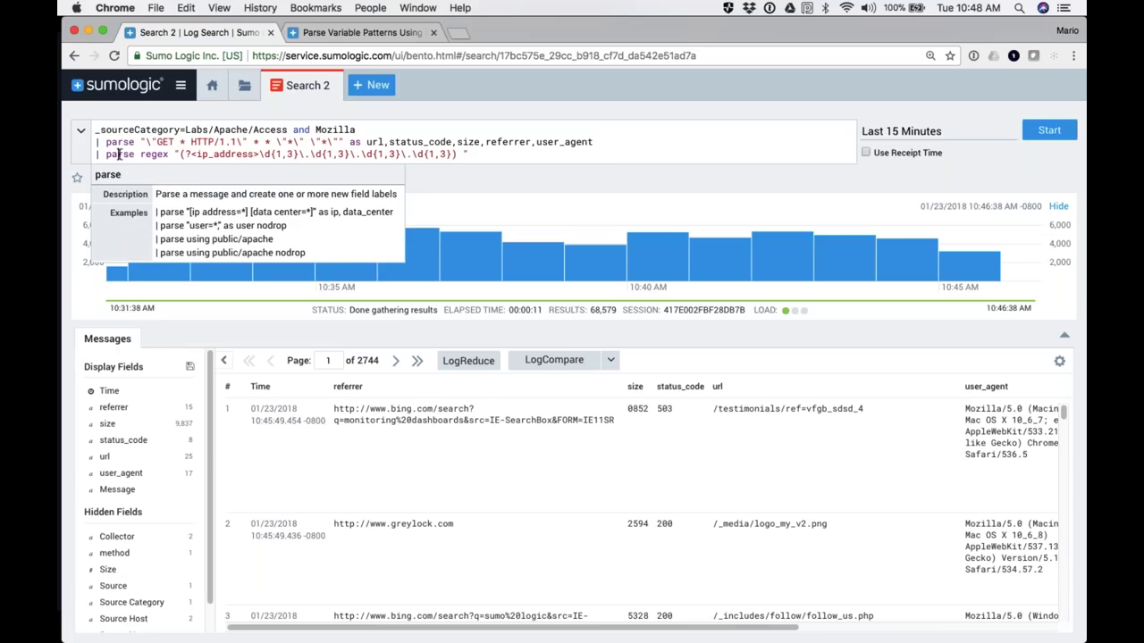
left_click(1046, 130)
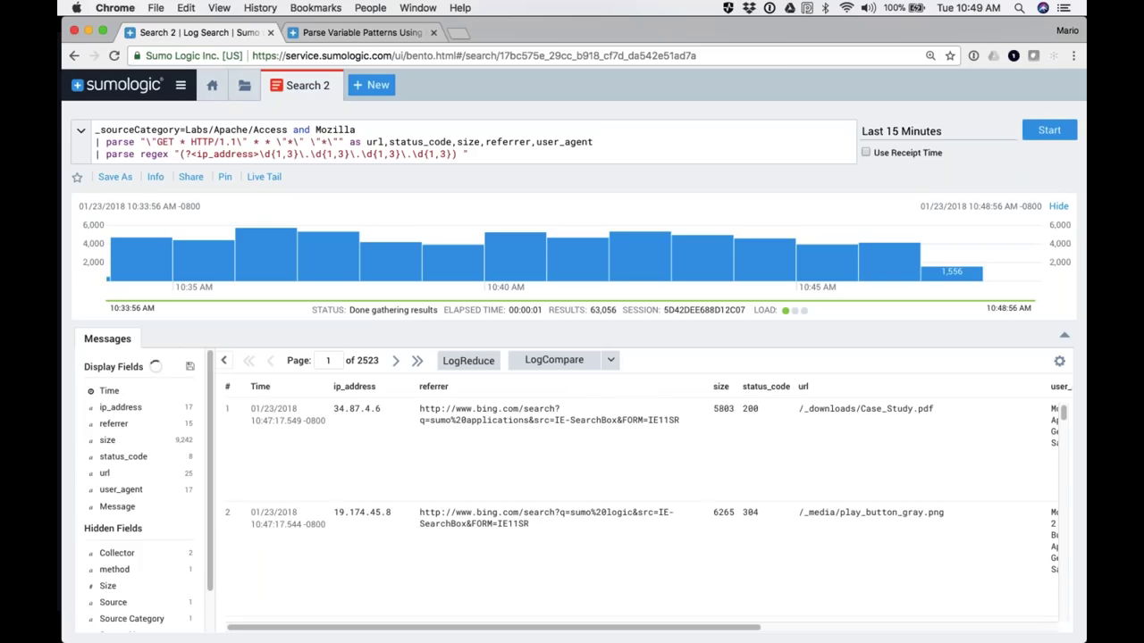
Step: Add '| avg(size) by ip_address' as a fourth query line and run it
left_click(478, 156)
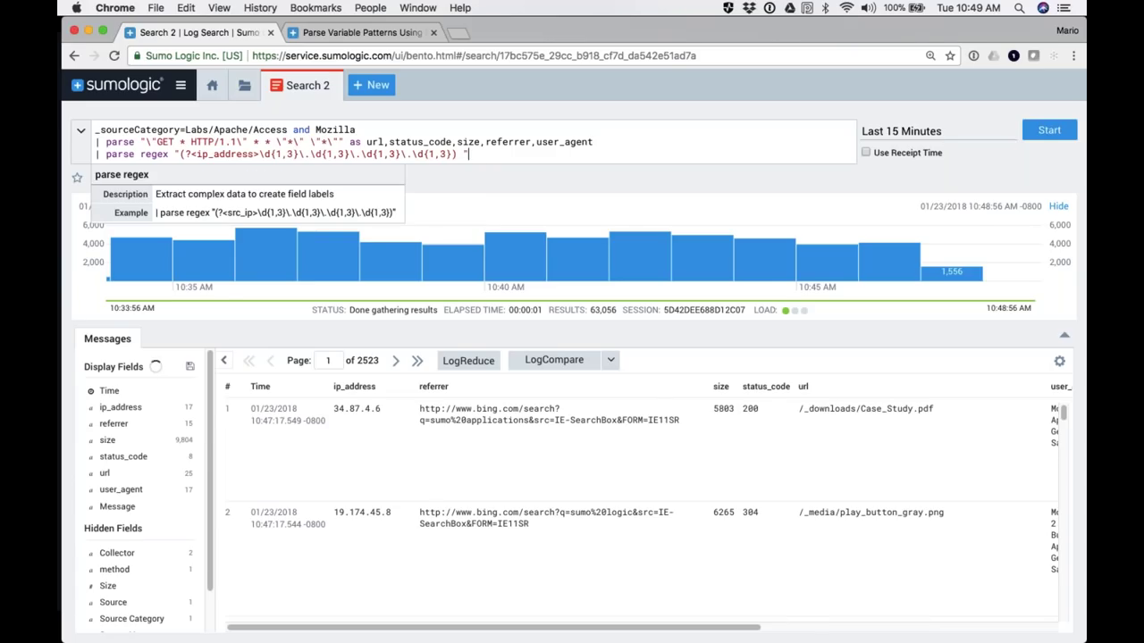
key("Return")
type("| ")
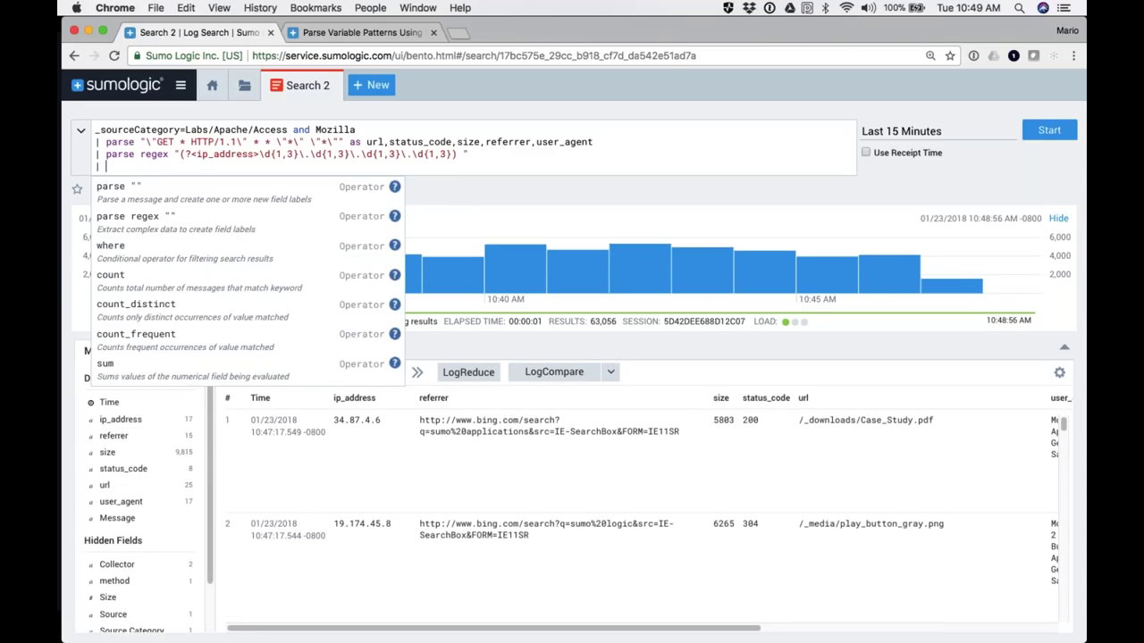
type("avg(si")
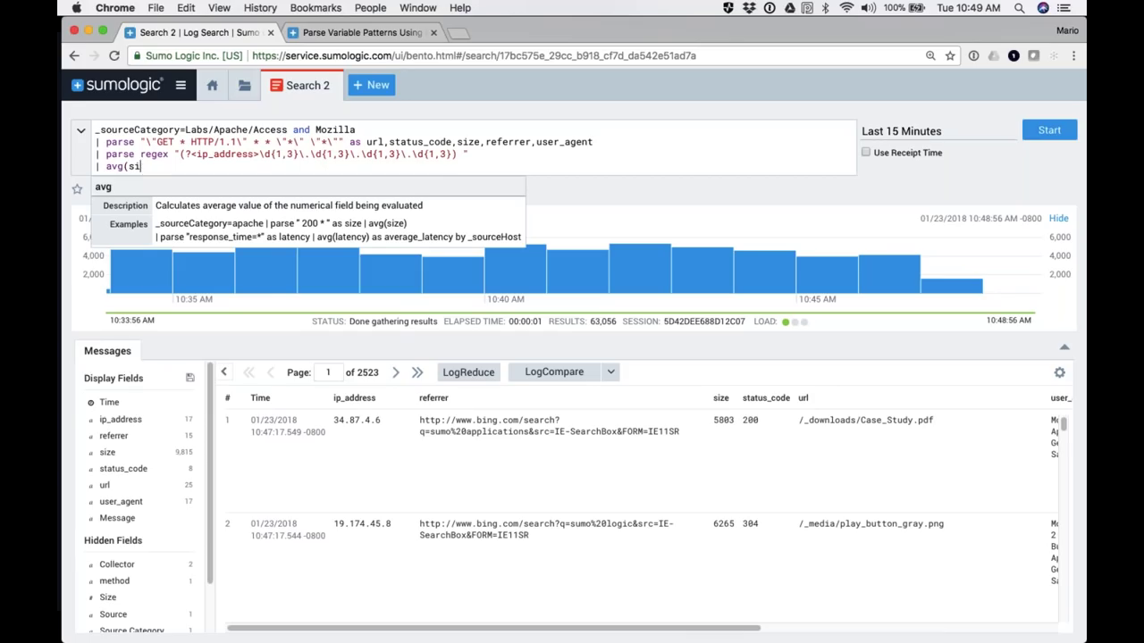
type("ze) by ip_address")
key("Return")
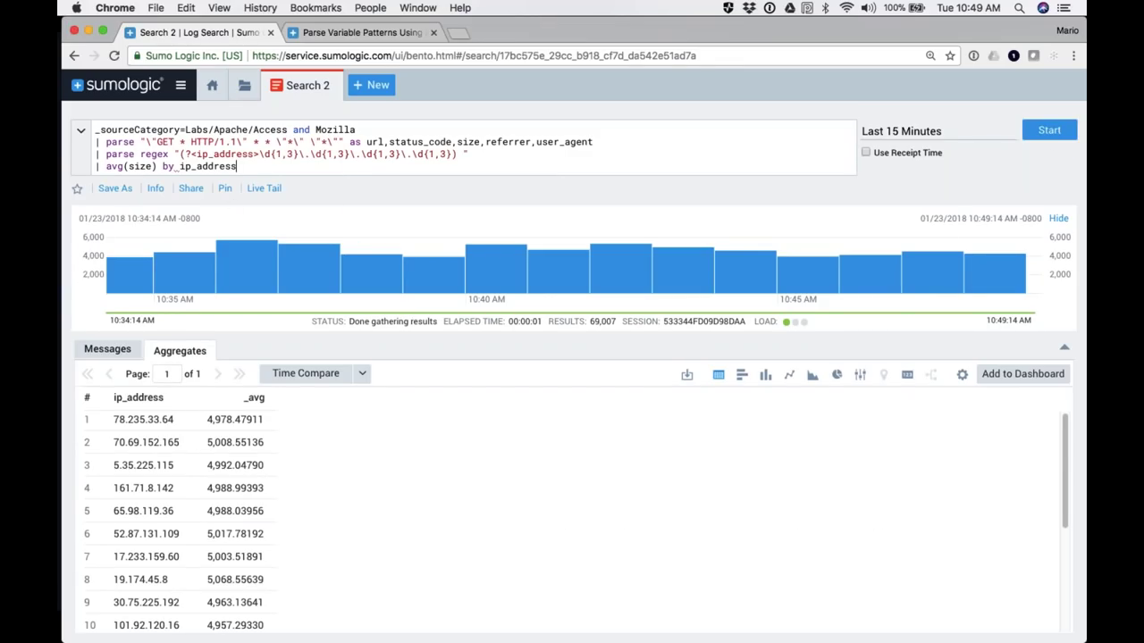
Step: Delete the averaging line from the query and switch to the regex help article
left_click_drag(241, 166, 77, 175)
key("BackSpace")
key("BackSpace")
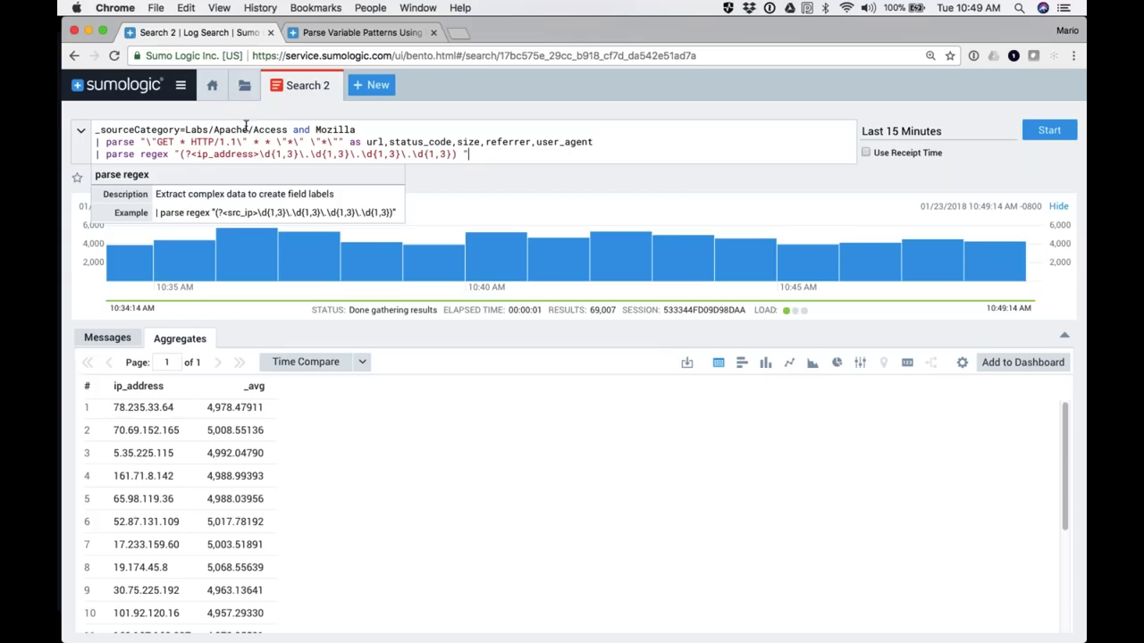
left_click(358, 33)
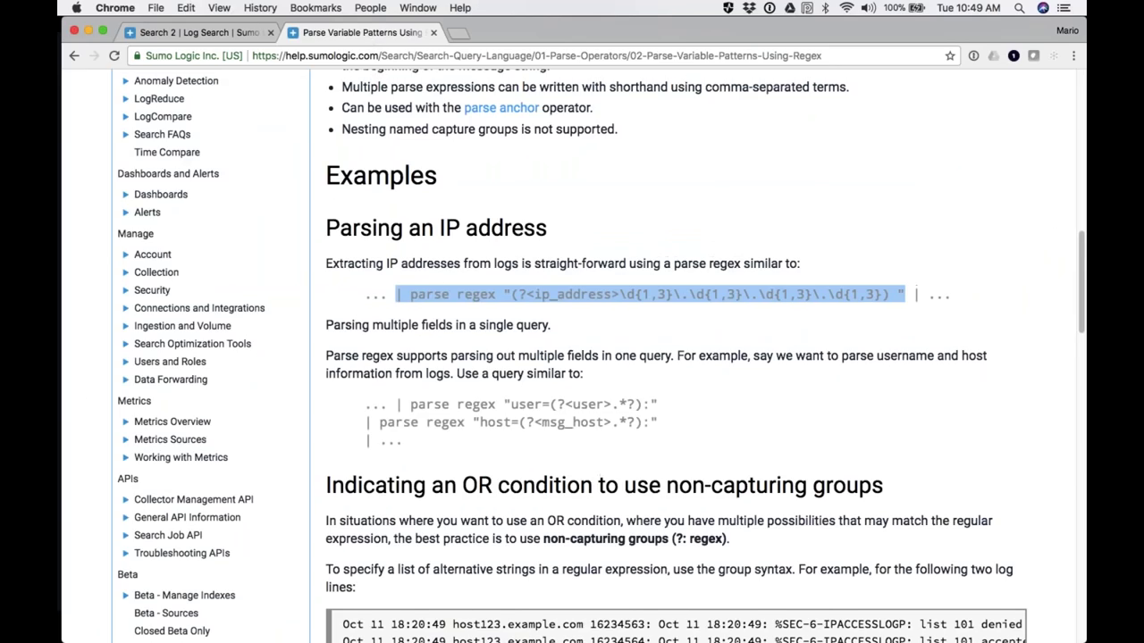
left_click(75, 57)
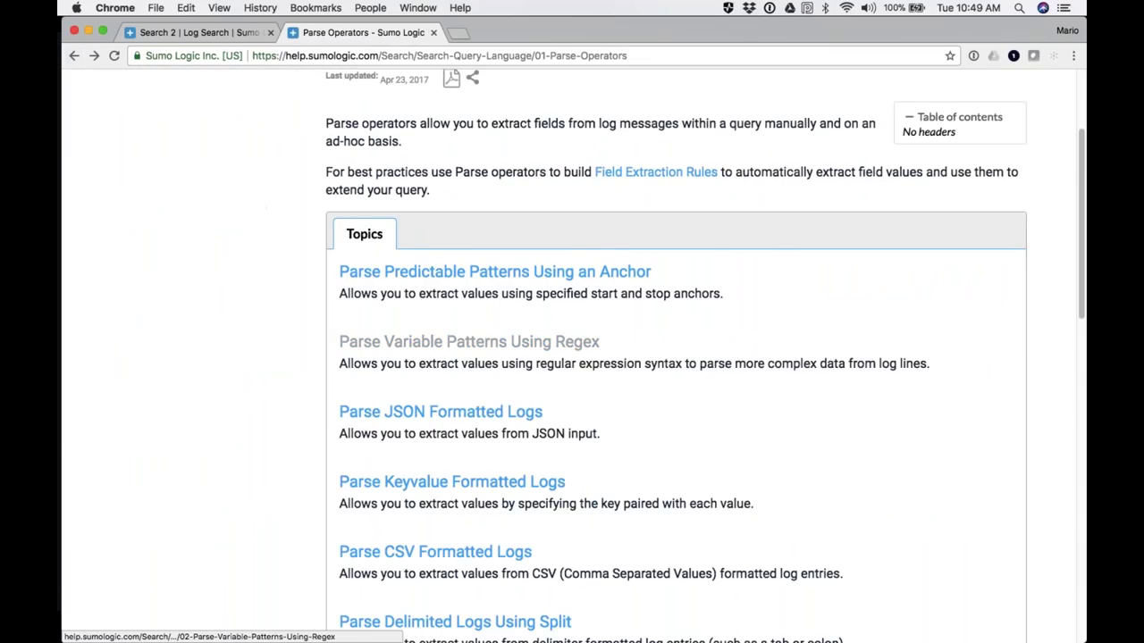
scroll(465, 341, "down", 4)
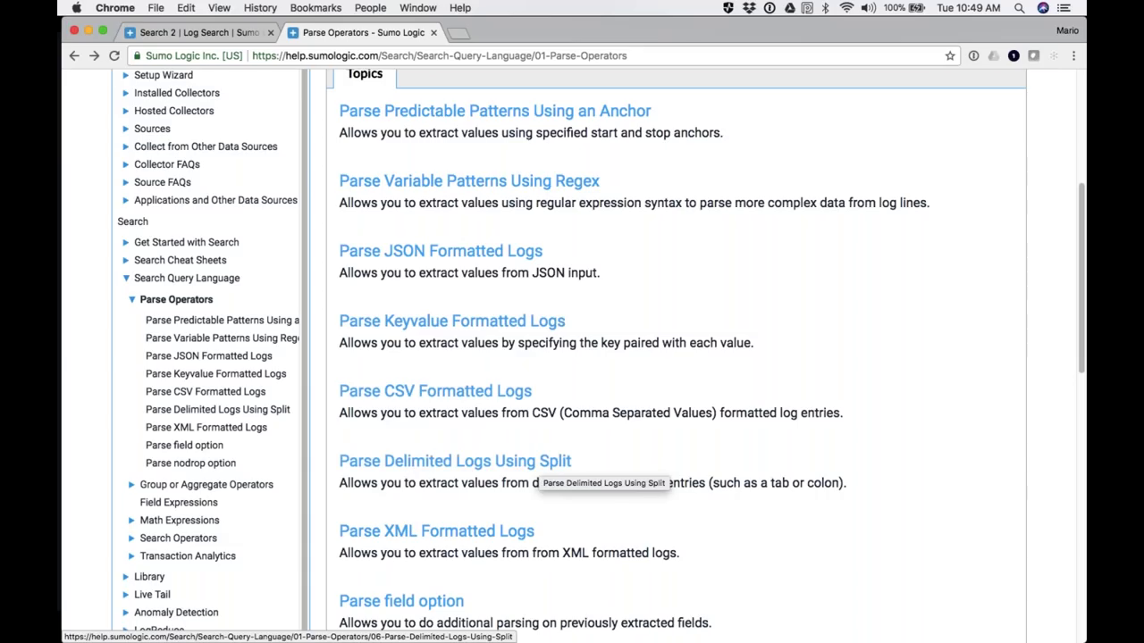
scroll(725, 482, "down", 5)
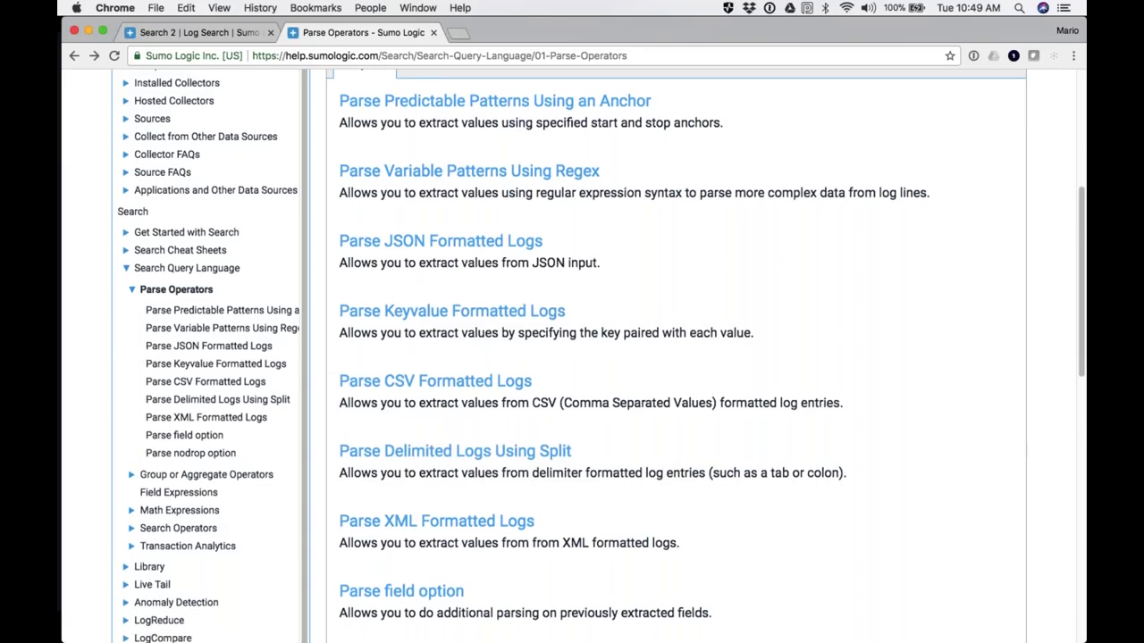
scroll(494, 272, "up", 10)
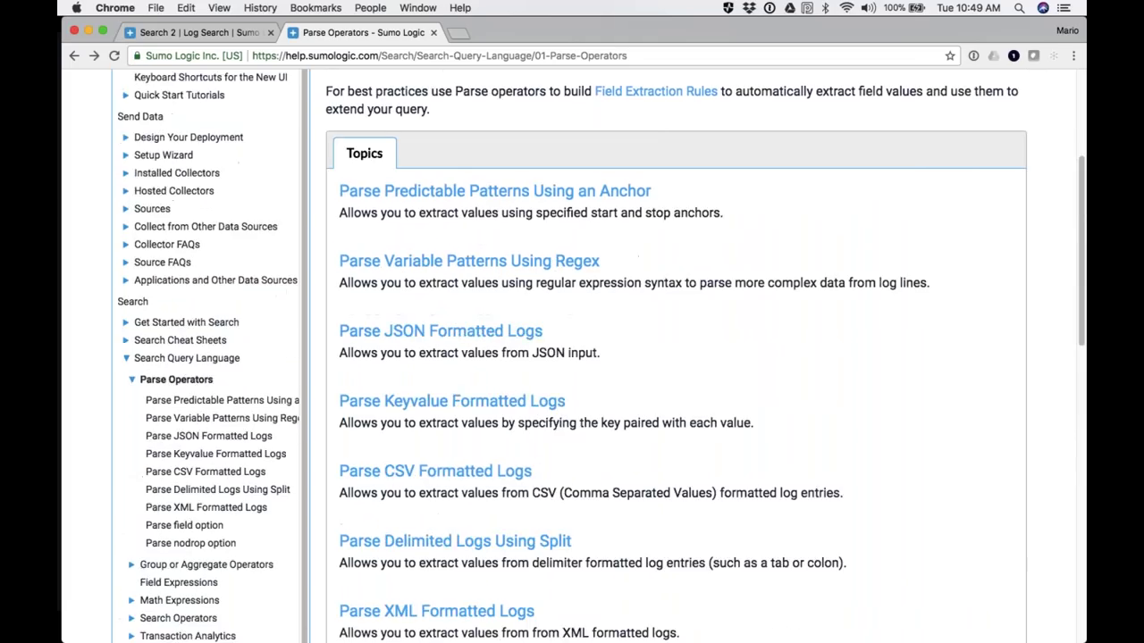
scroll(494, 272, "up", 2)
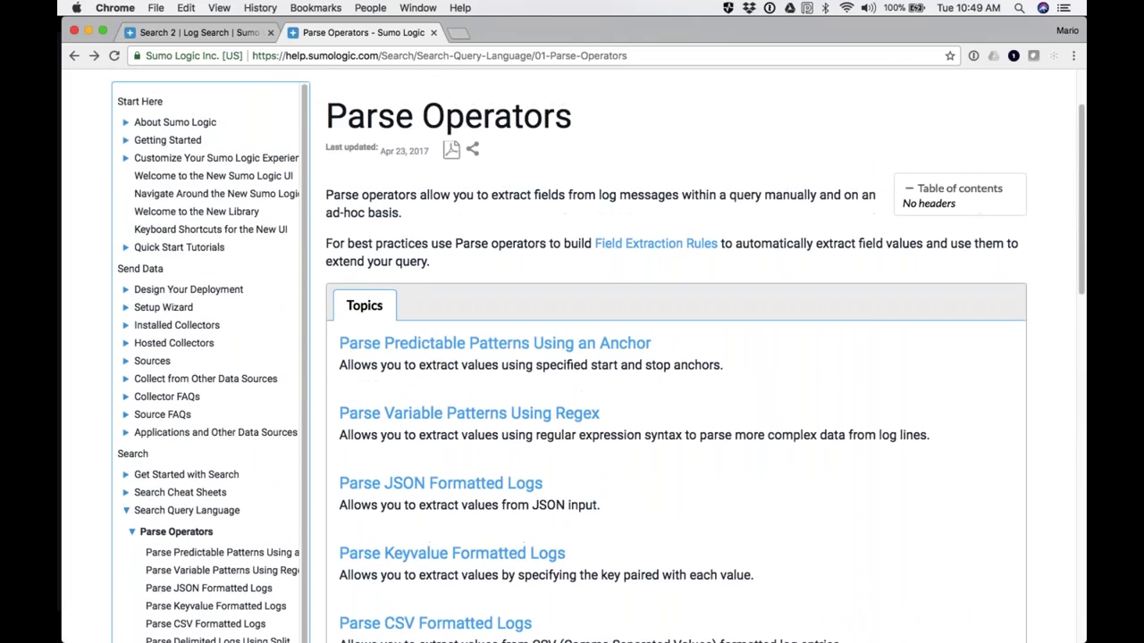
scroll(572, 357, "up", 3)
scroll(572, 357, "down", 8)
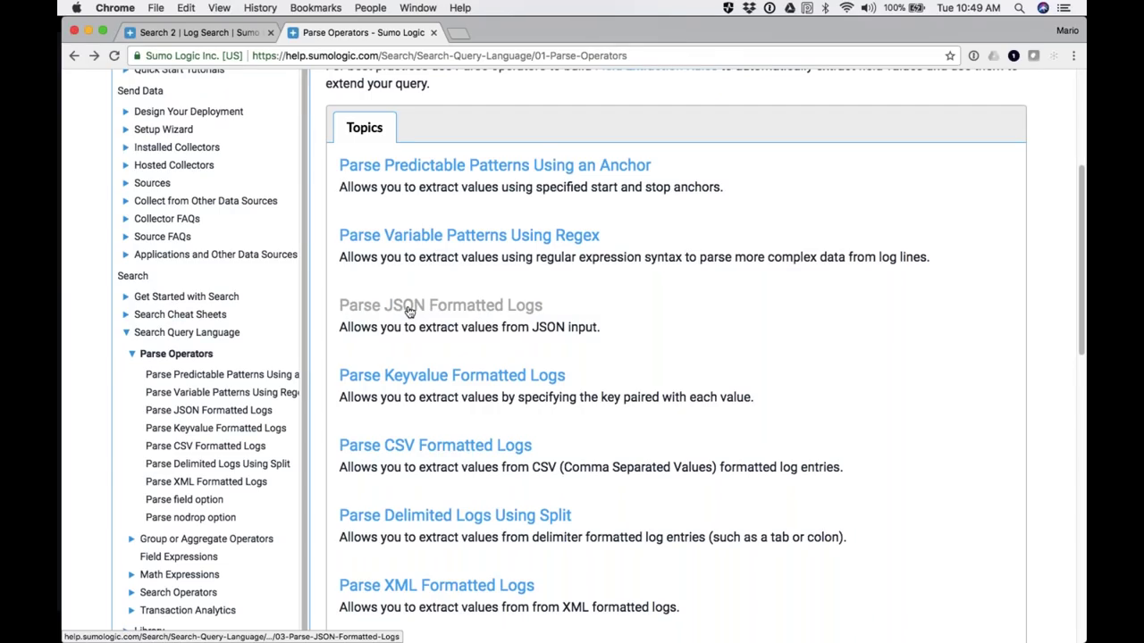
scroll(409, 311, "up", 5)
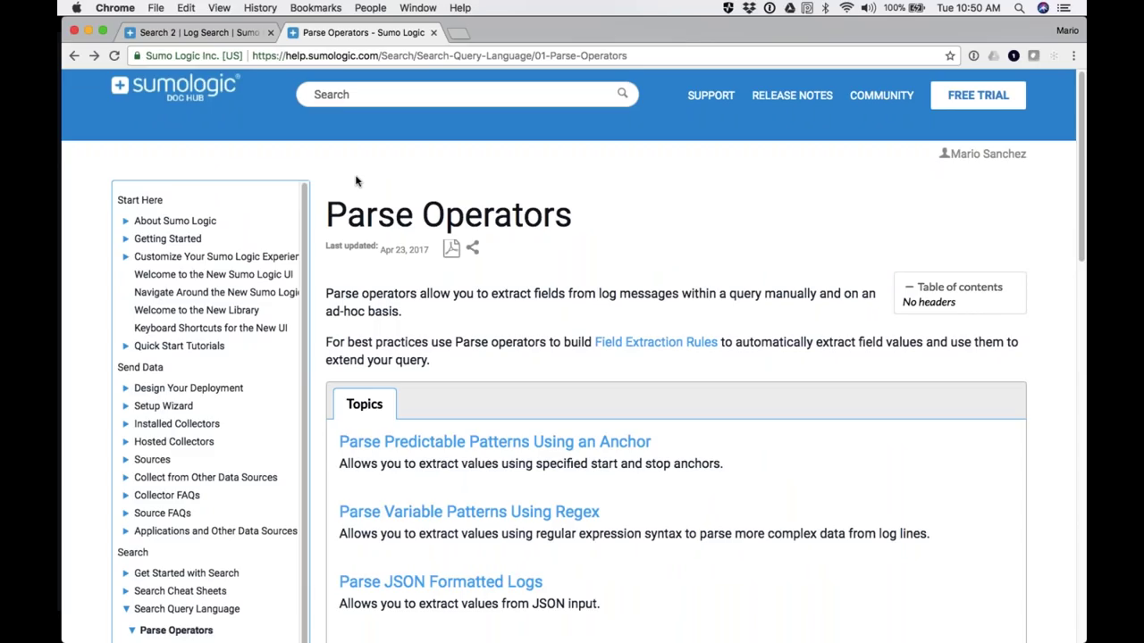
Step: Select the two parse lines in the Search 2 Apache query
left_click(190, 33)
left_click(96, 142)
left_click_drag(189, 144, 472, 154)
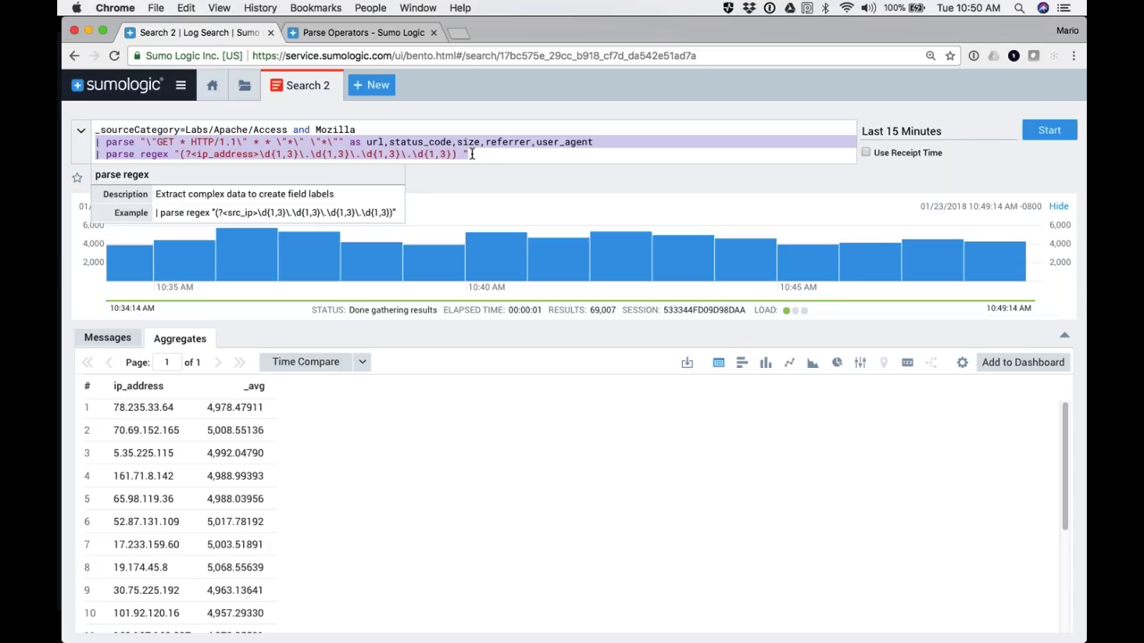
Step: Open Manage Data > Settings to reach the Field Extraction Rules list
left_click(347, 33)
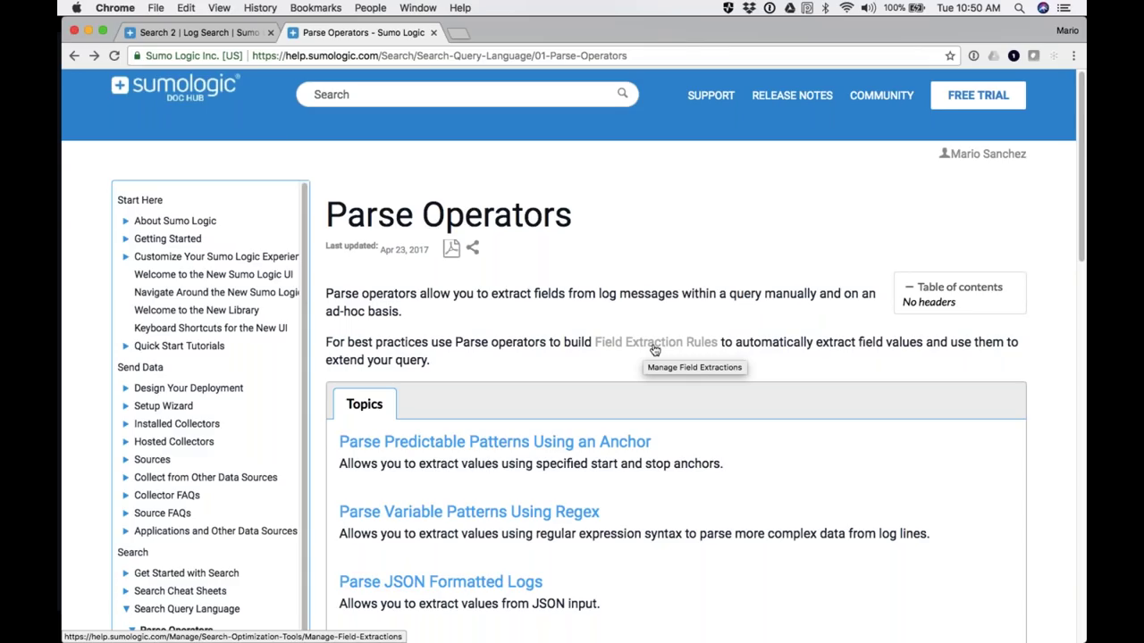
left_click(186, 33)
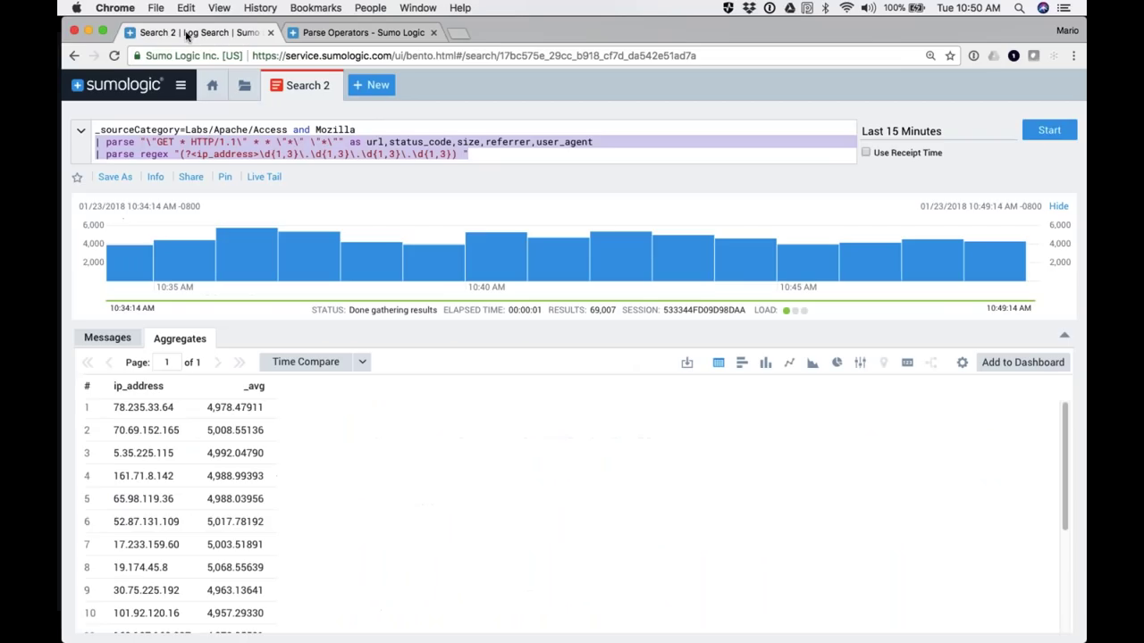
left_click(179, 86)
left_click(107, 470)
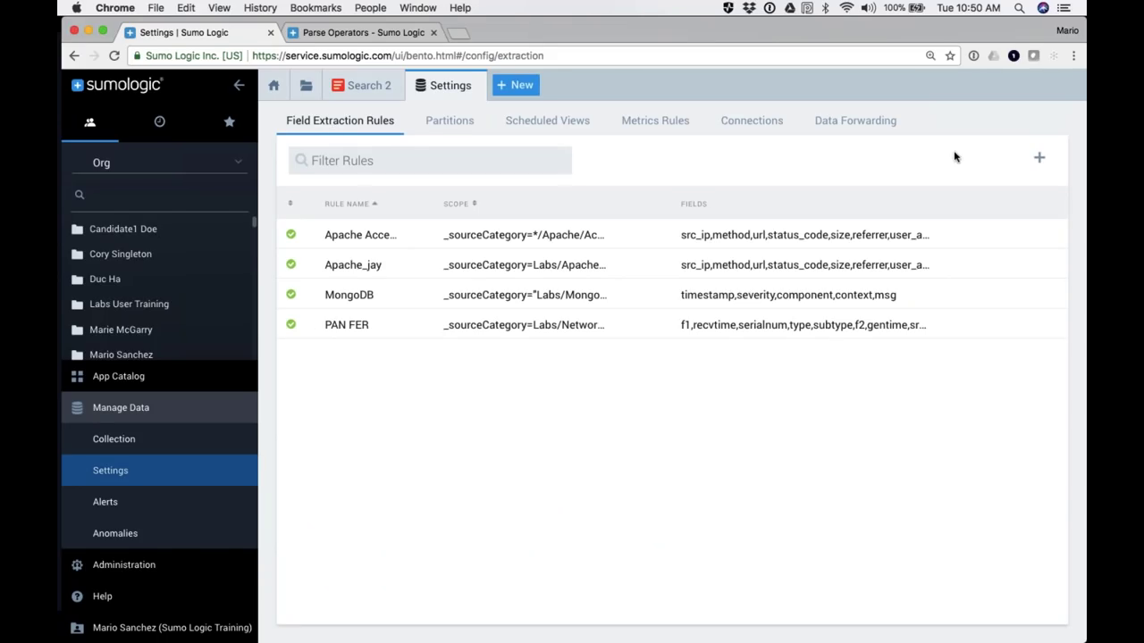
Step: Start a rule named Apache Rule scoped to _sourceCategory=Labs/Apache/Access, leaving the parse expression empty
left_click(1040, 161)
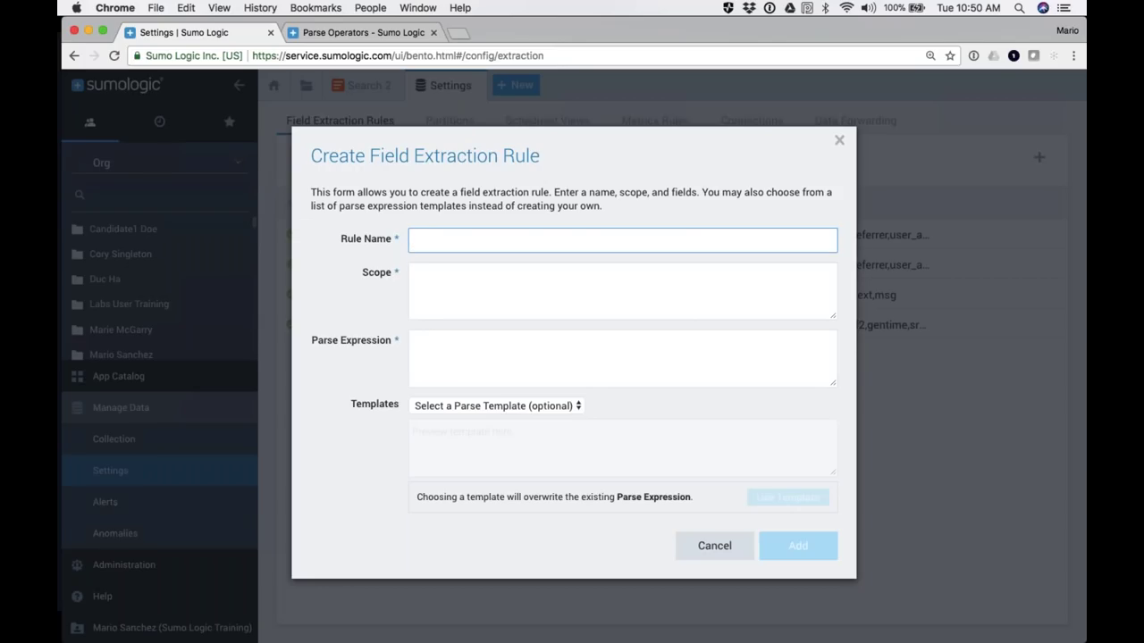
type("Apache Rule")
left_click(413, 275)
type("_")
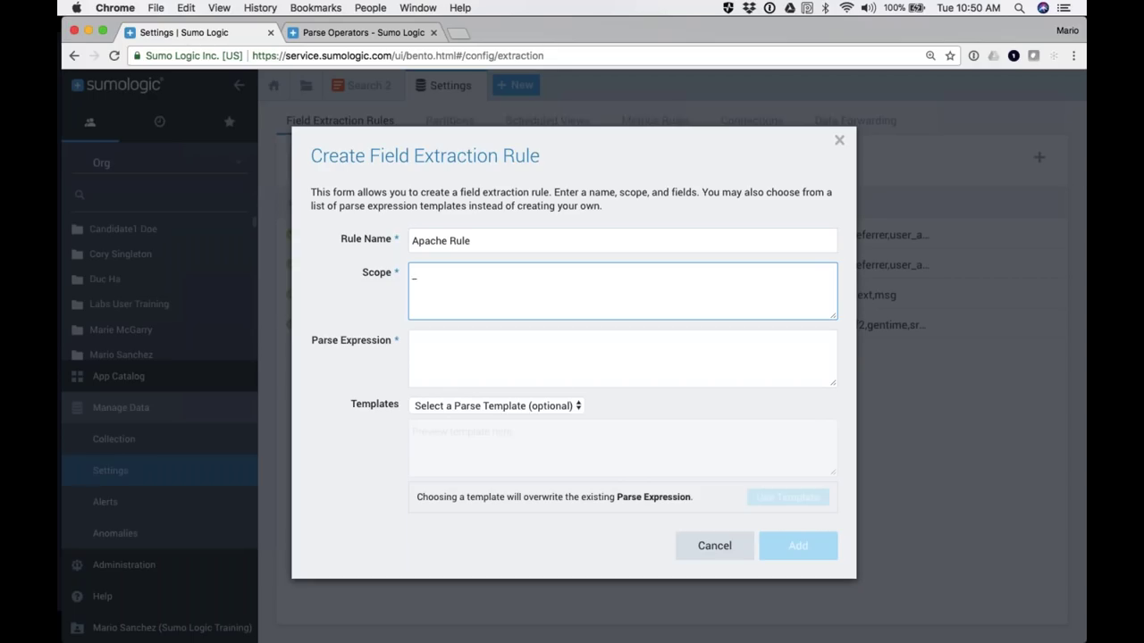
type("sourceCategory=Labs/A")
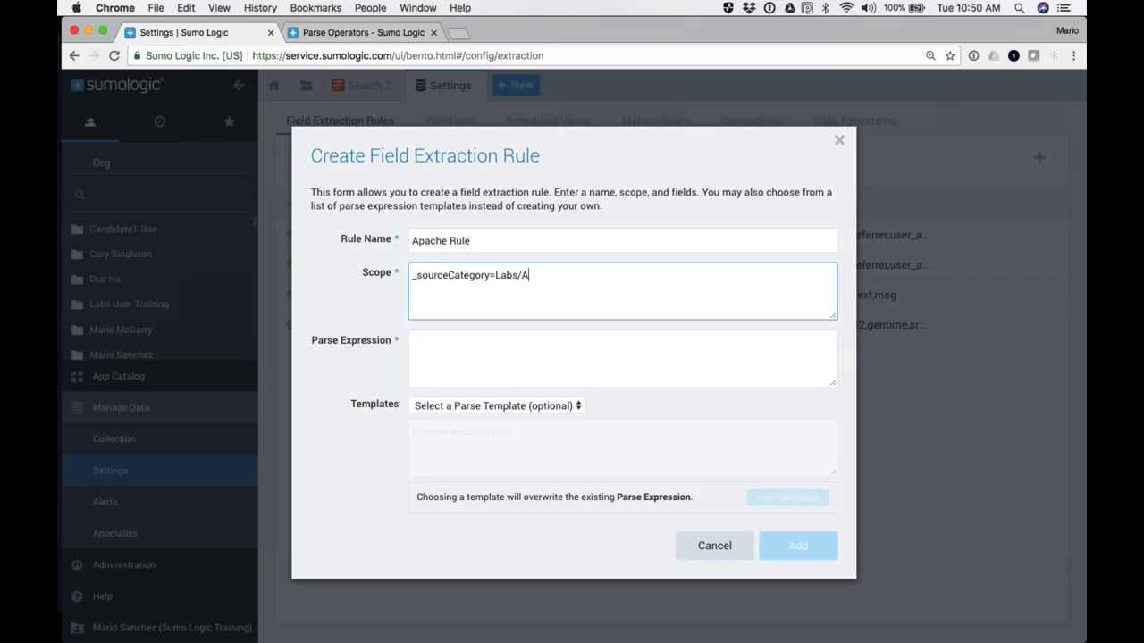
type("pache/Access")
key("Tab")
type("s vzd")
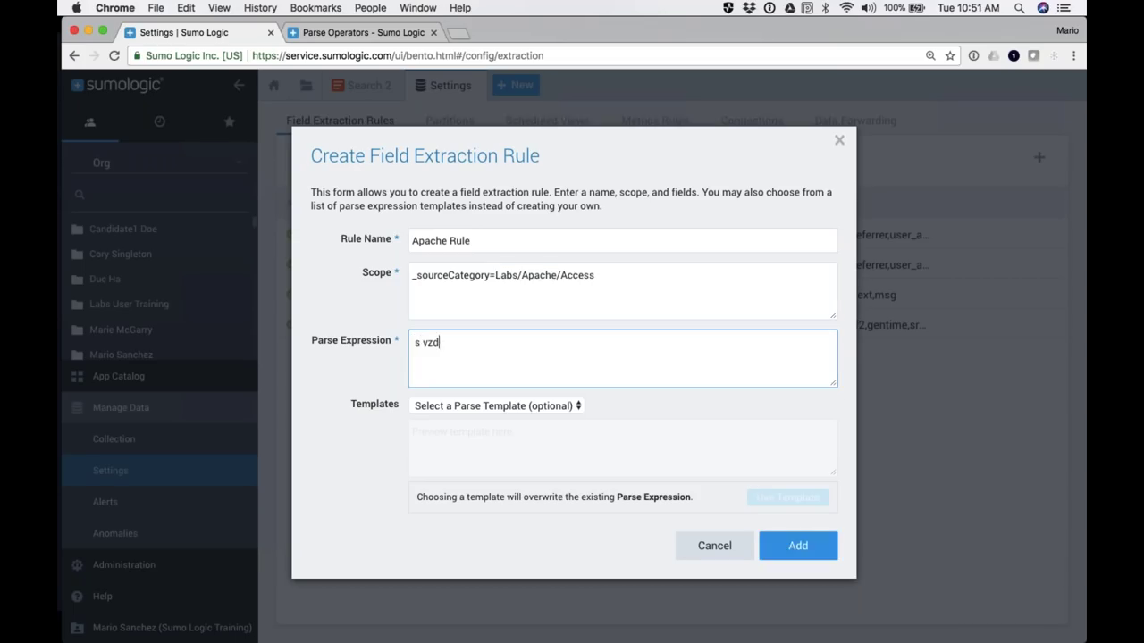
type("v dzfv zdfvzd vsDKcgDSfvsdc")
key("BackSpace")
key("BackSpace")
key("BackSpace")
key("BackSpace")
key("BackSpace")
key("BackSpace")
key("BackSpace")
key("BackSpace")
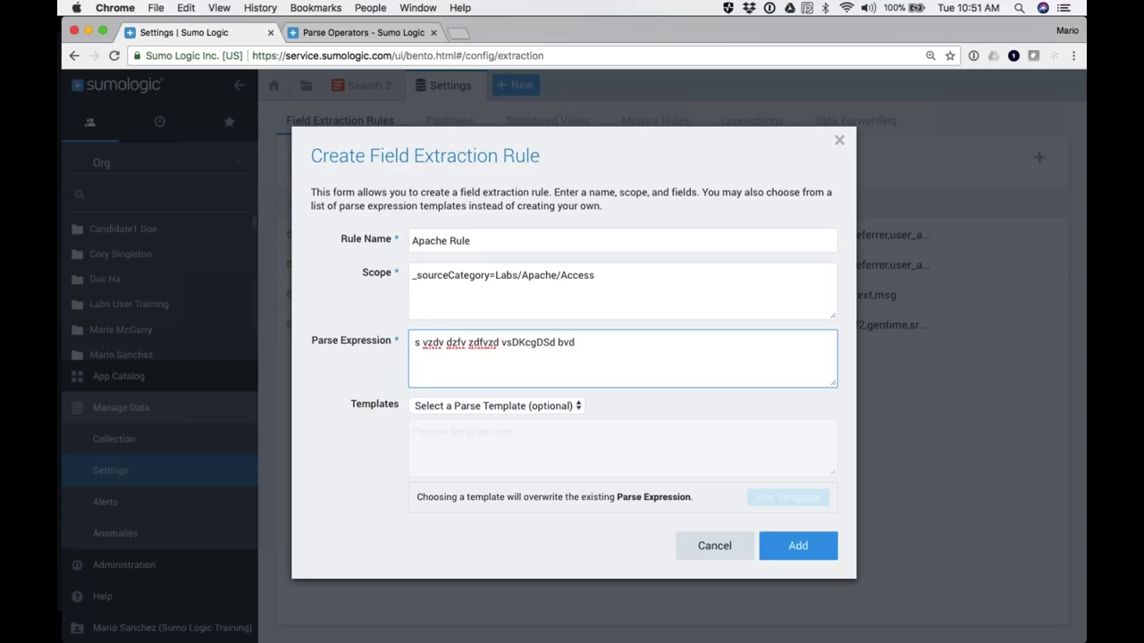
key("BackSpace")
key("BackSpace")
key("BackSpace")
key("BackSpace")
key("BackSpace")
key("BackSpace")
key("BackSpace")
key("BackSpace")
key("BackSpace")
key("BackSpace")
key("BackSpace")
key("BackSpace")
key("BackSpace")
key("BackSpace")
key("BackSpace")
key("BackSpace")
key("BackSpace")
key("BackSpace")
key("BackSpace")
key("BackSpace")
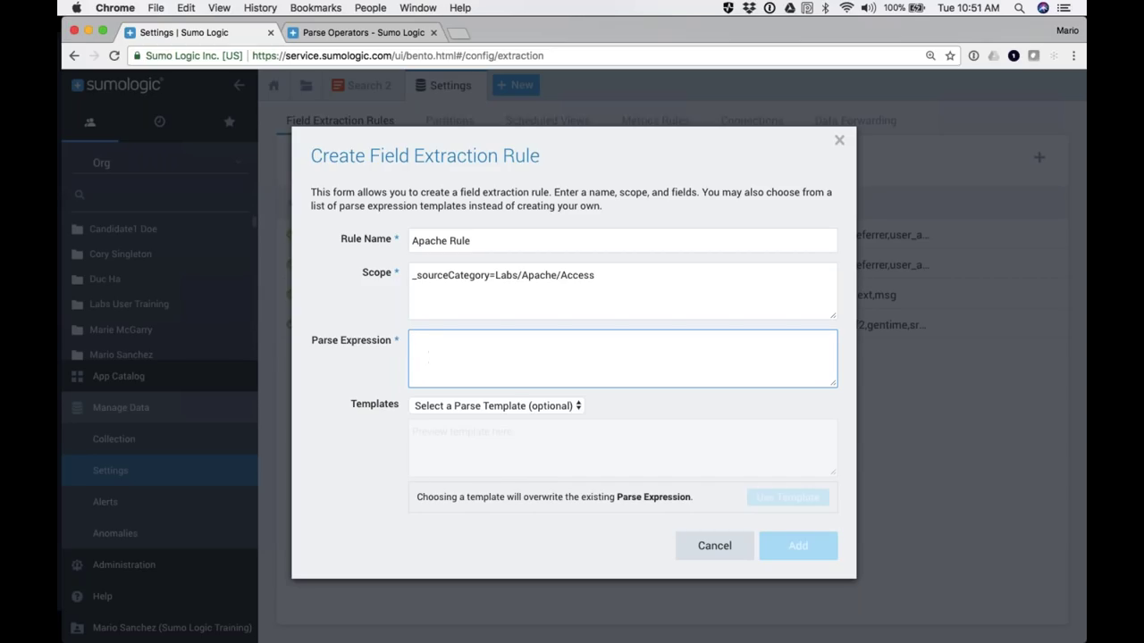
Step: Apply the Apache Access Logs template and review its src_ip, method, status_code, user_agent, referrer fields
left_click(455, 405)
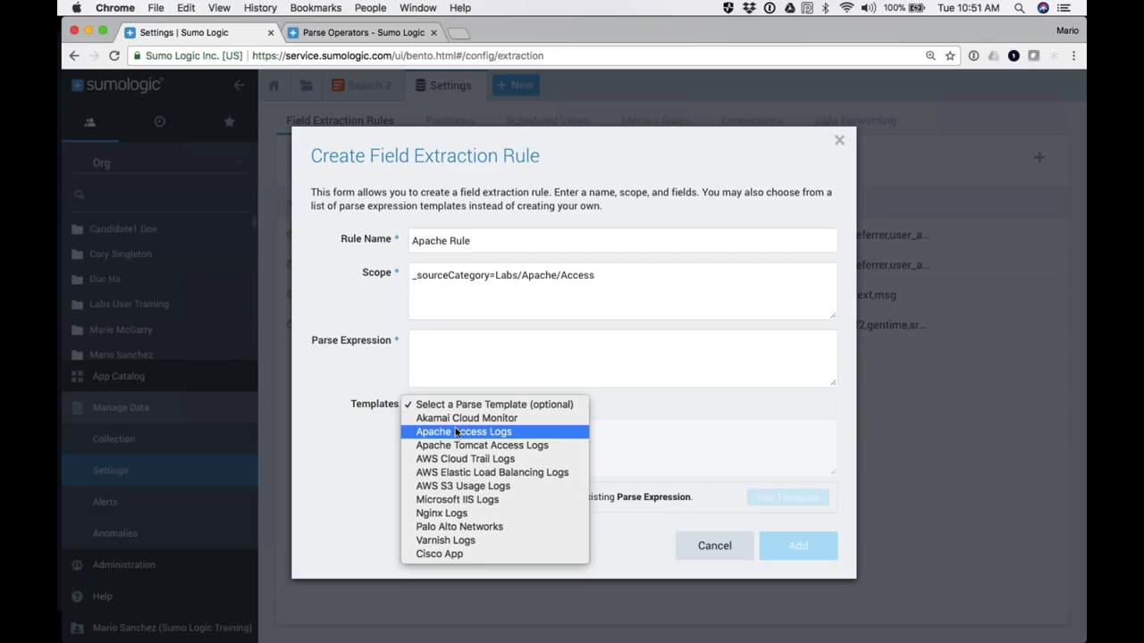
left_click(459, 432)
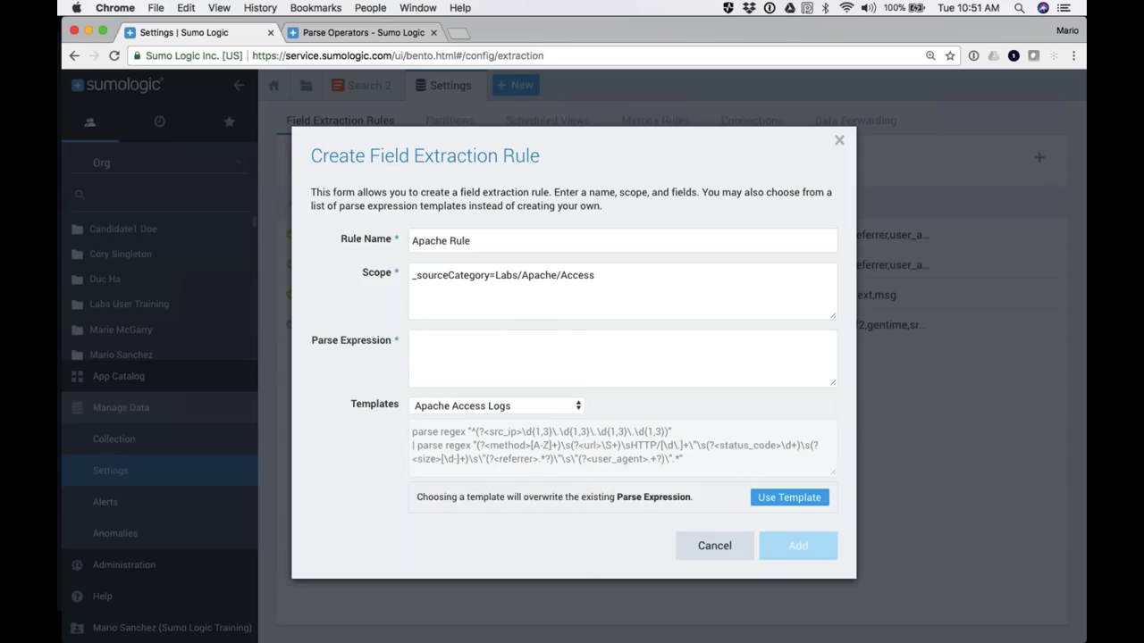
left_click(789, 498)
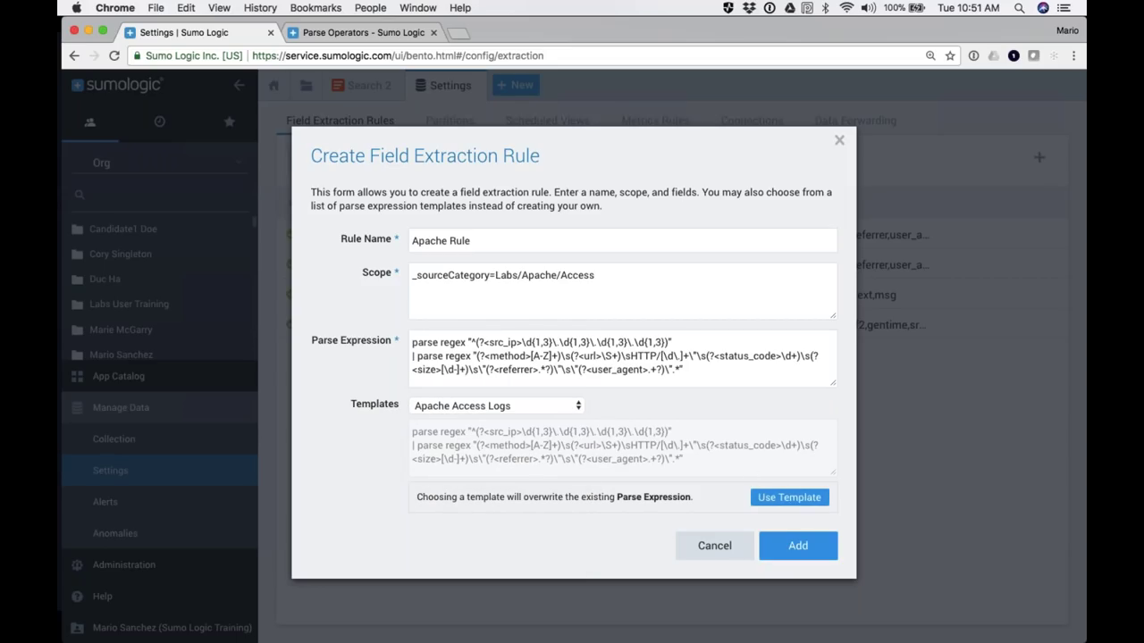
double_click(499, 344)
double_click(505, 358)
double_click(738, 355)
left_click(617, 370)
double_click(616, 369)
double_click(516, 369)
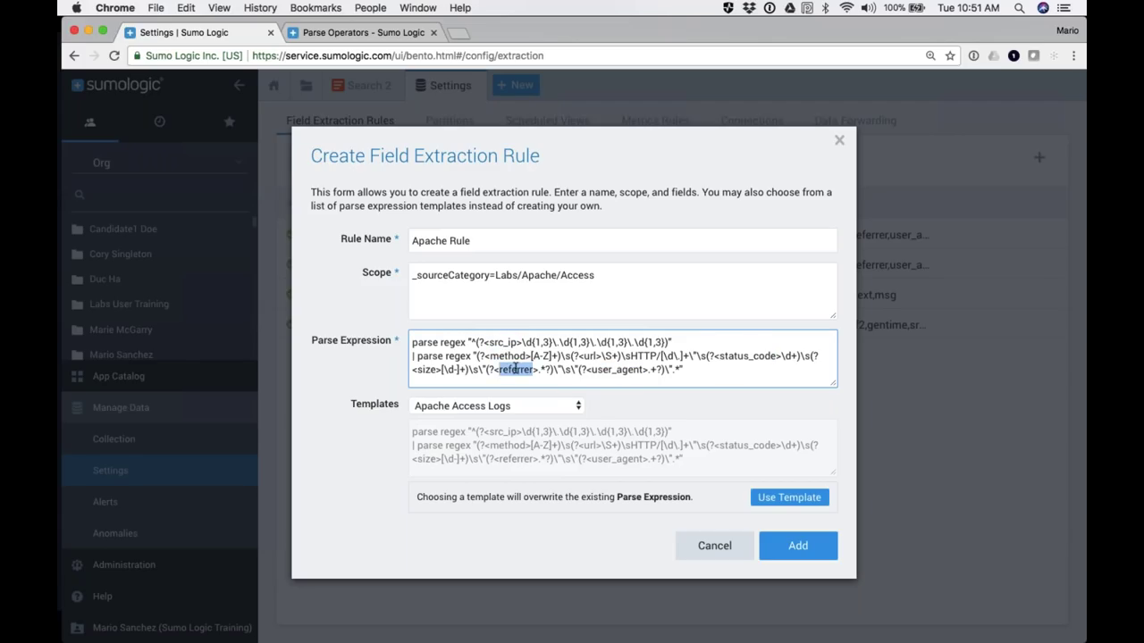
Step: Replace Labs with * in the rule's scope, then cancel the new rule
left_click(502, 302)
double_click(506, 276)
type("*")
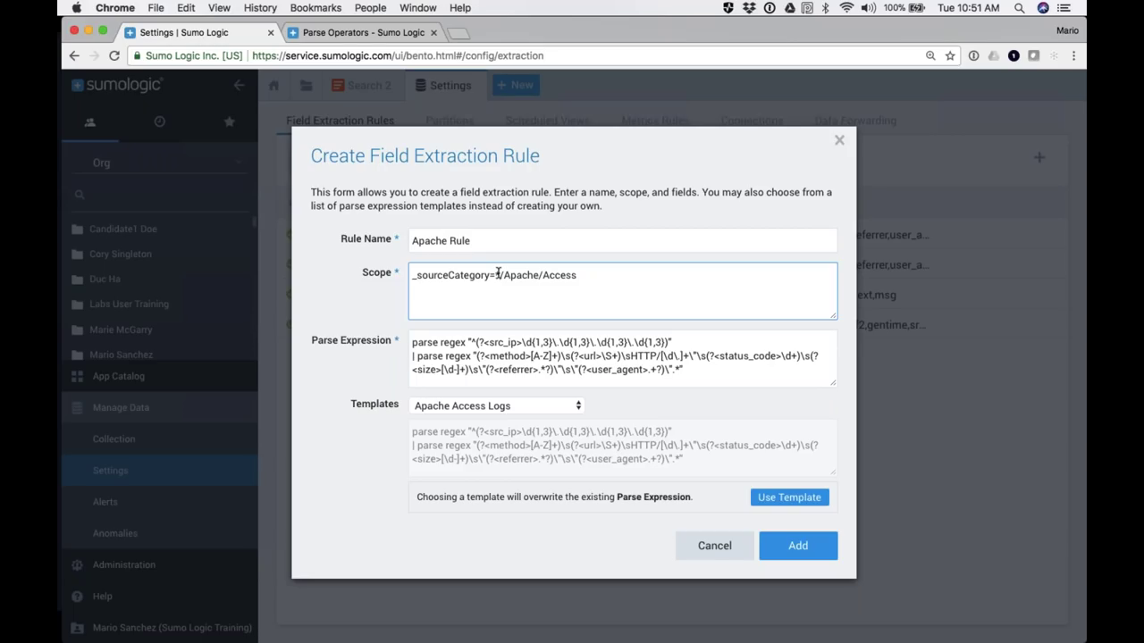
left_click(500, 274)
left_click(710, 549)
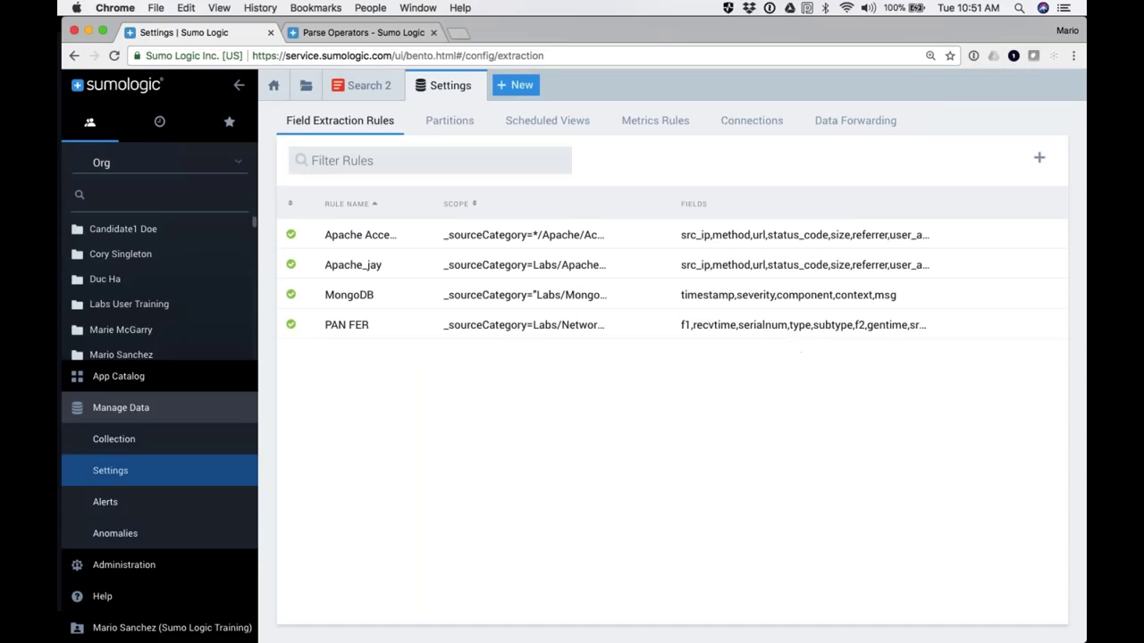
Step: Inspect the Apache Access rule details and open the PAN FER rule, closing it unsaved
left_click(355, 245)
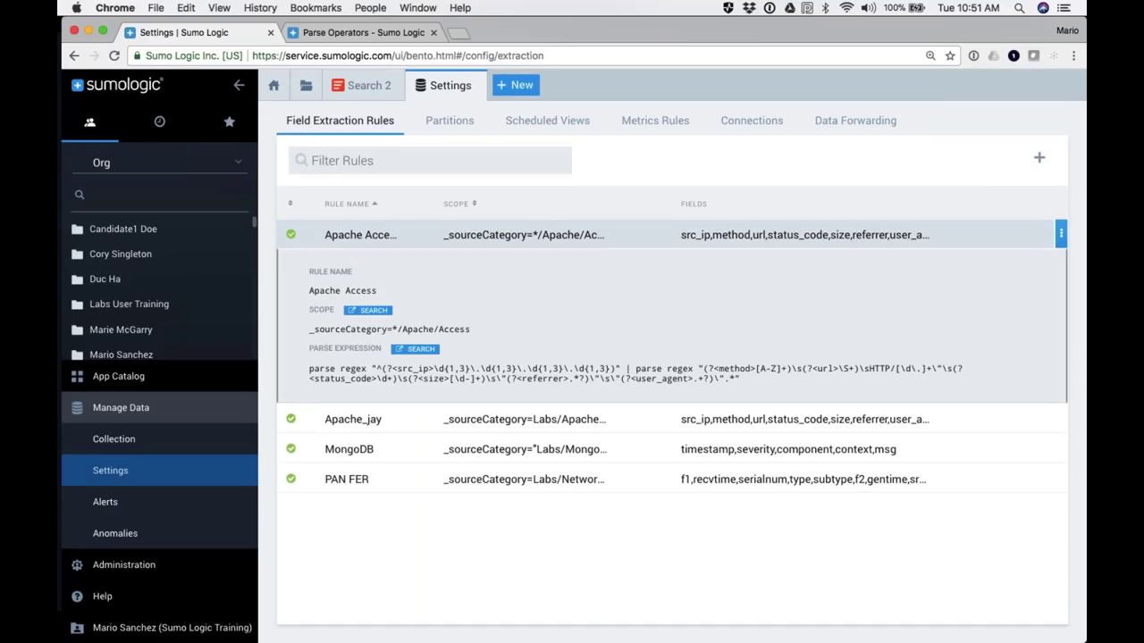
left_click(1061, 236)
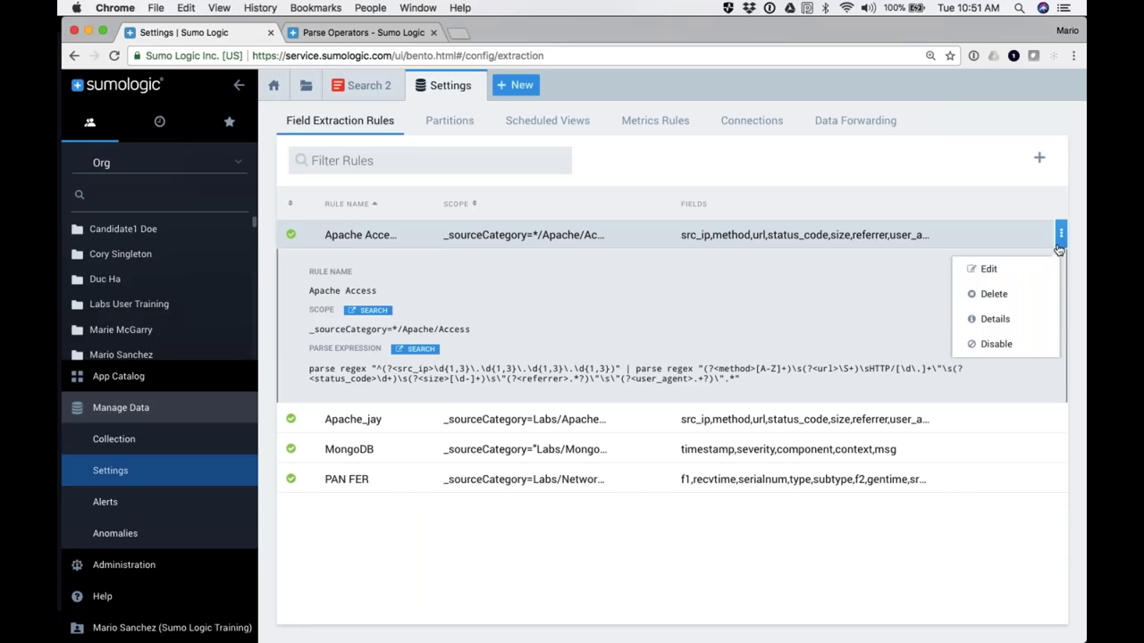
left_click(999, 319)
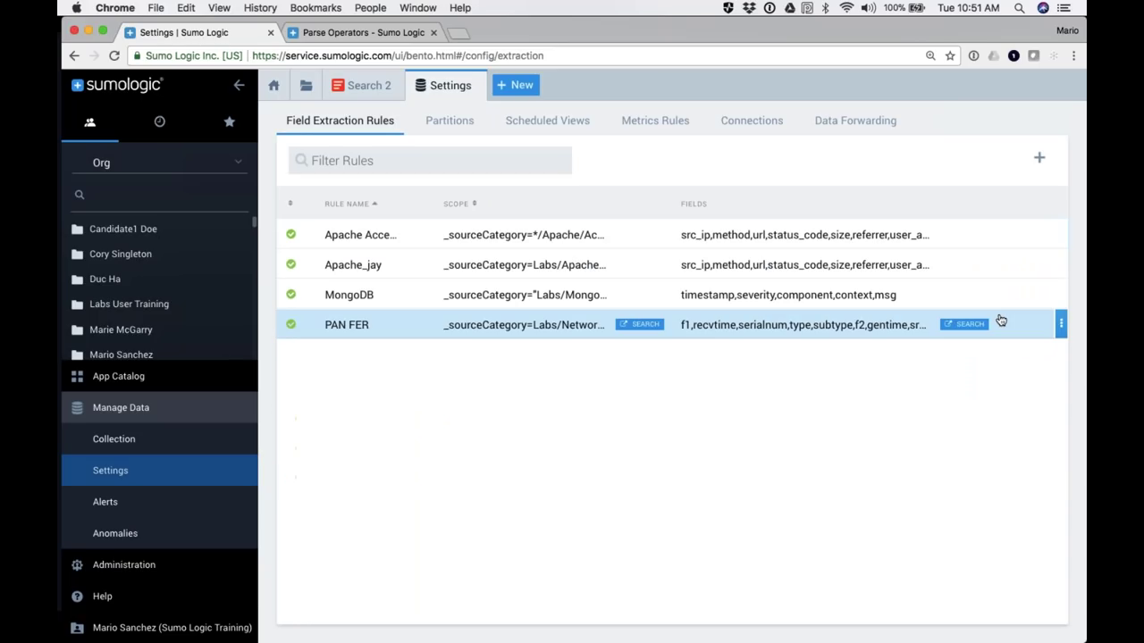
left_click(1060, 325)
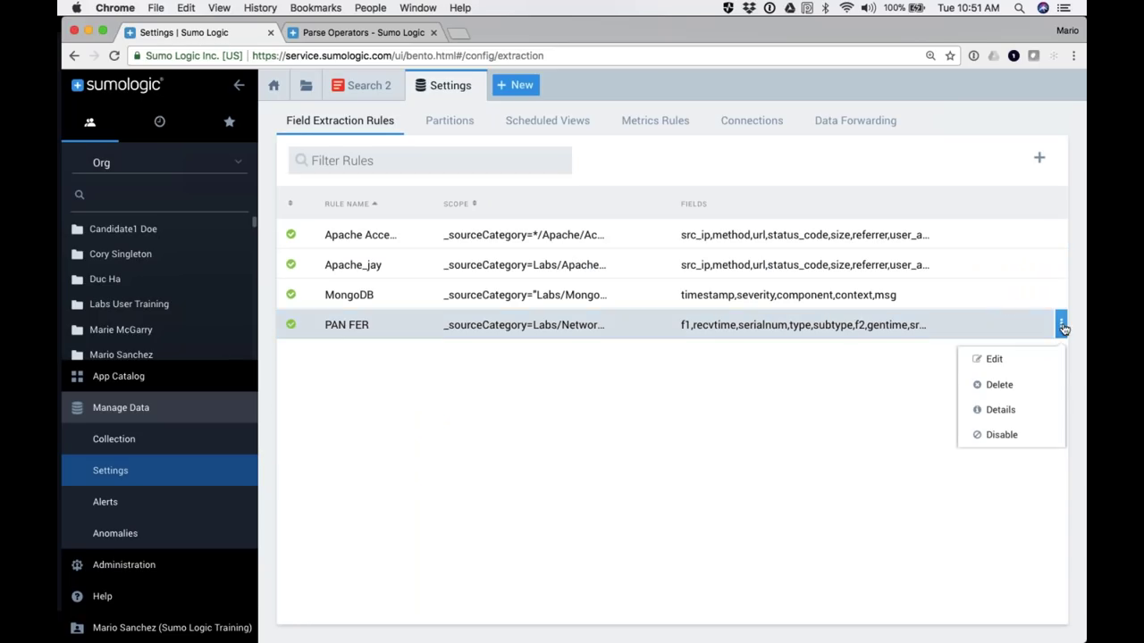
left_click(995, 360)
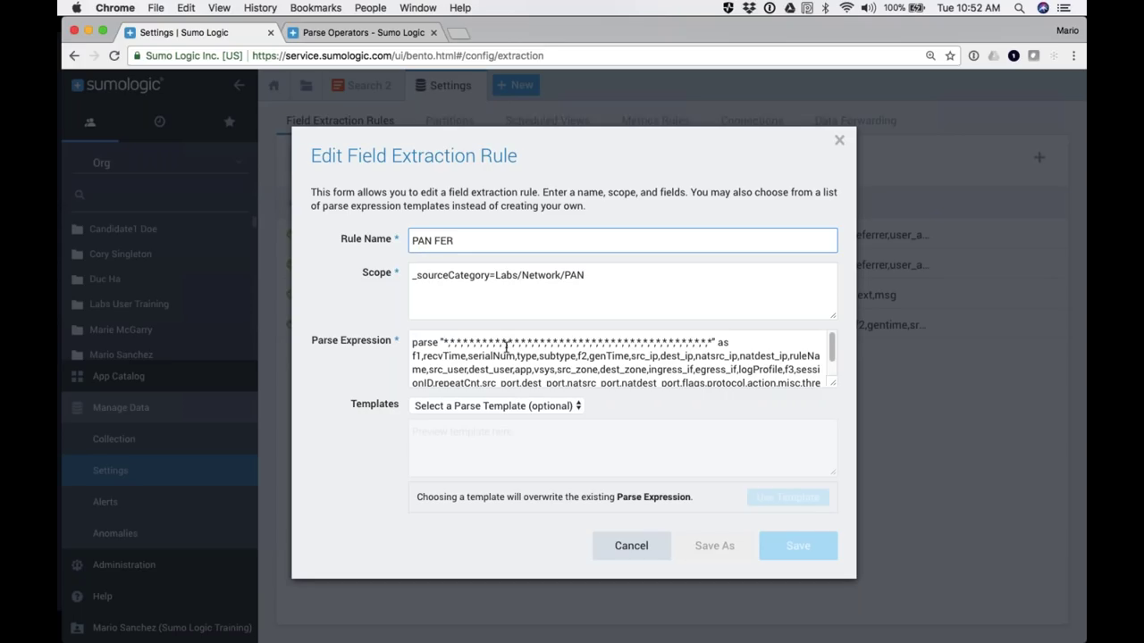
left_click(631, 545)
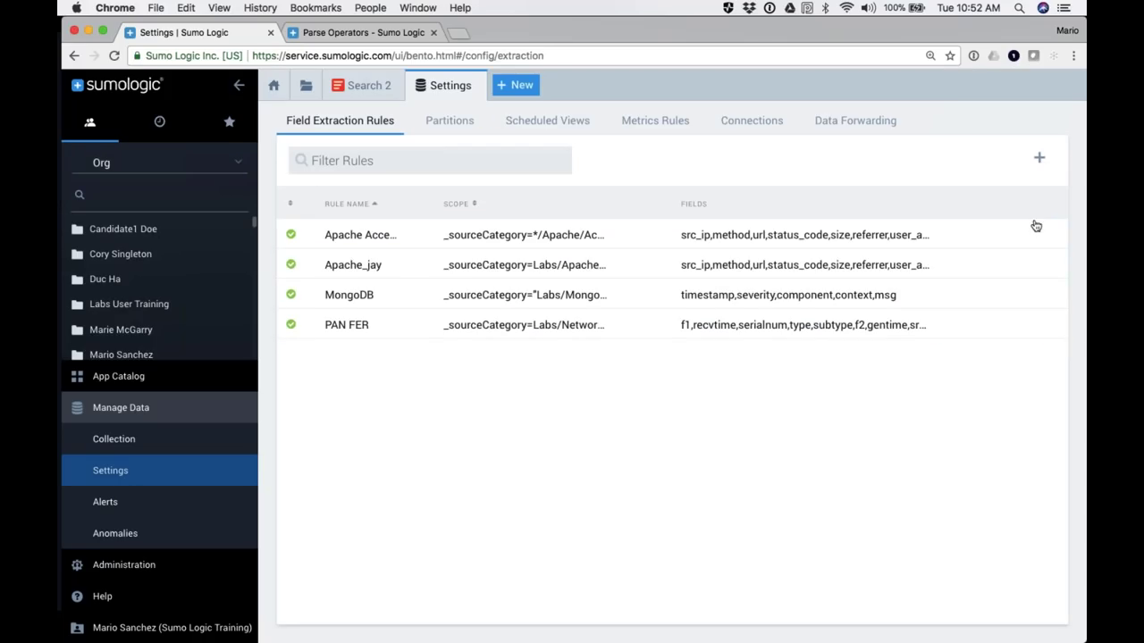
Step: Open the Apache Access rule editor, cancel it, and return to the Search 2 results
left_click(1060, 234)
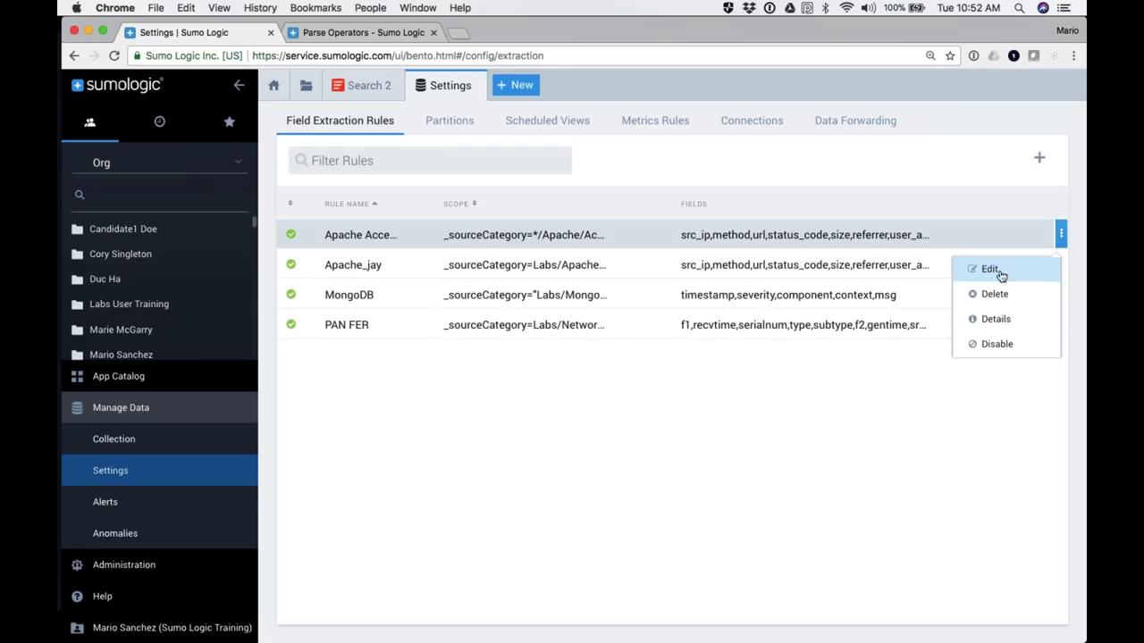
left_click(990, 269)
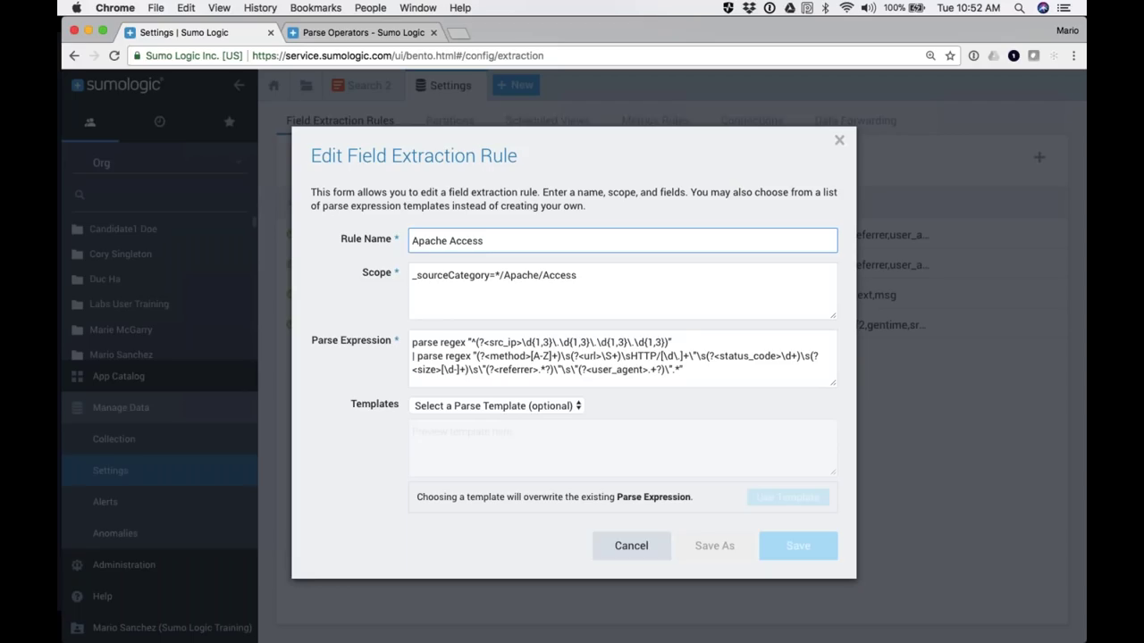
left_click(625, 551)
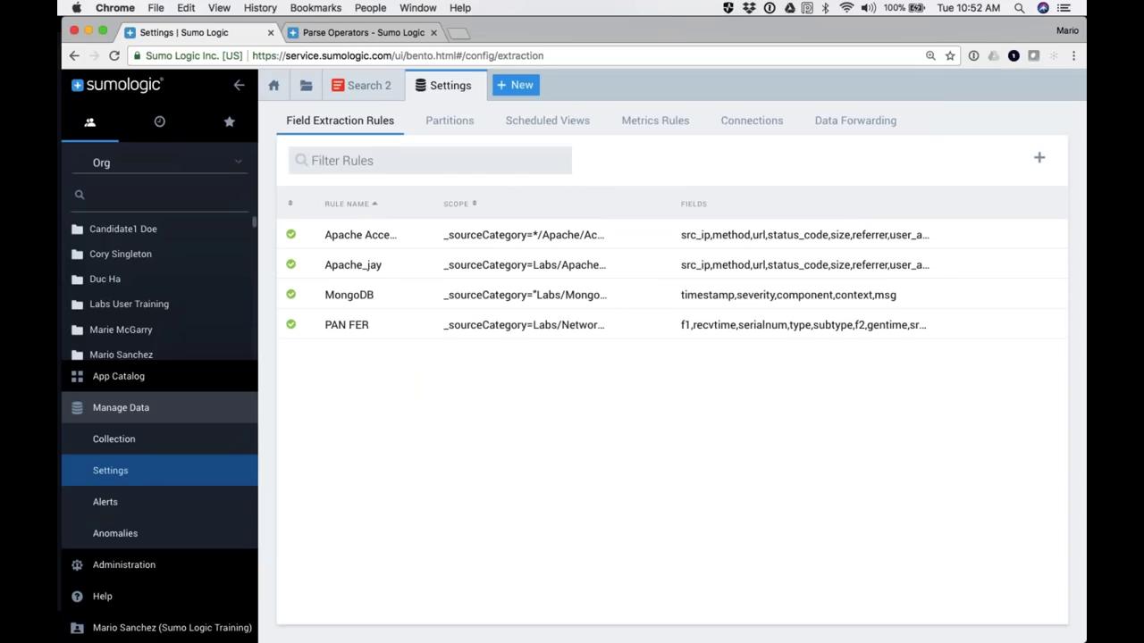
left_click(238, 85)
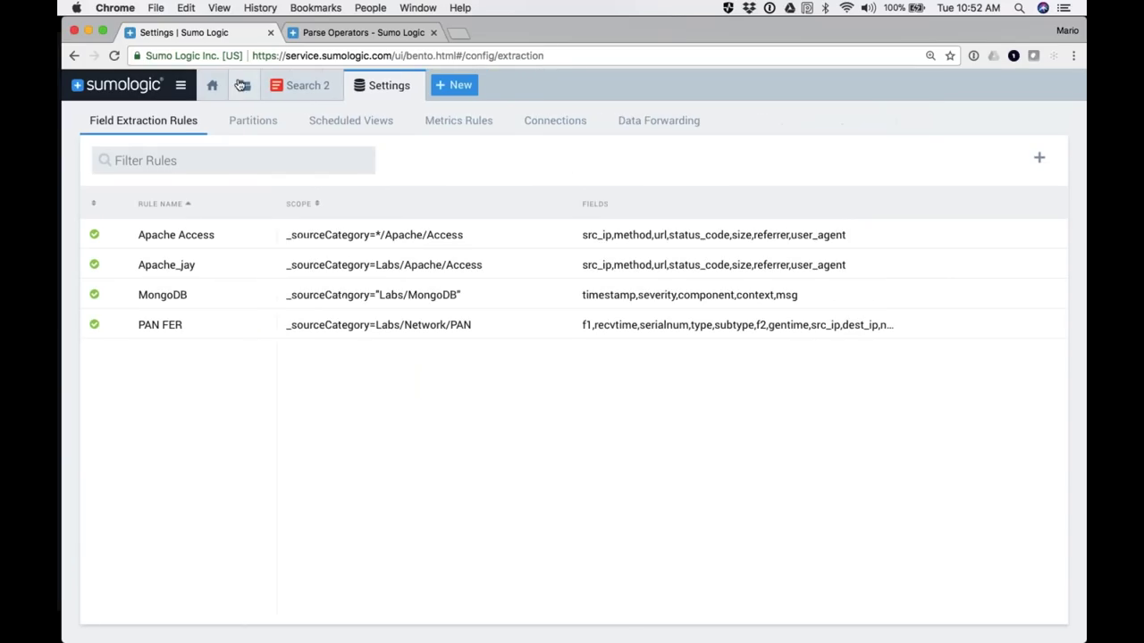
left_click(286, 90)
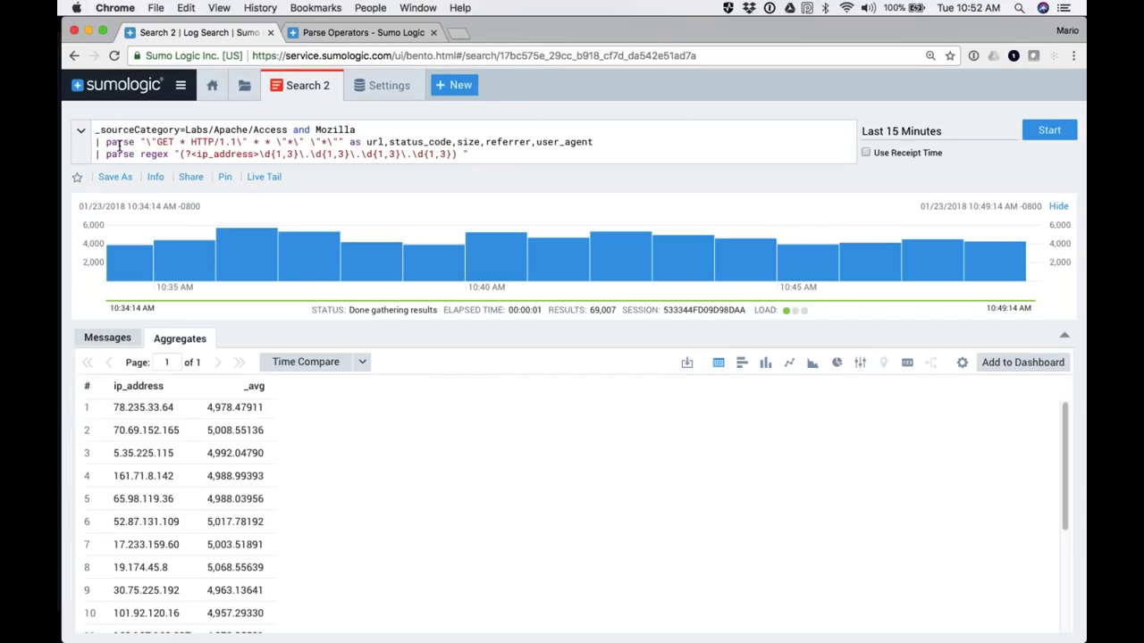
Step: Delete both parse lines so the query is just _sourceCategory=Labs/Apache/Access and Mozilla, and rerun it
left_click_drag(95, 141, 452, 175)
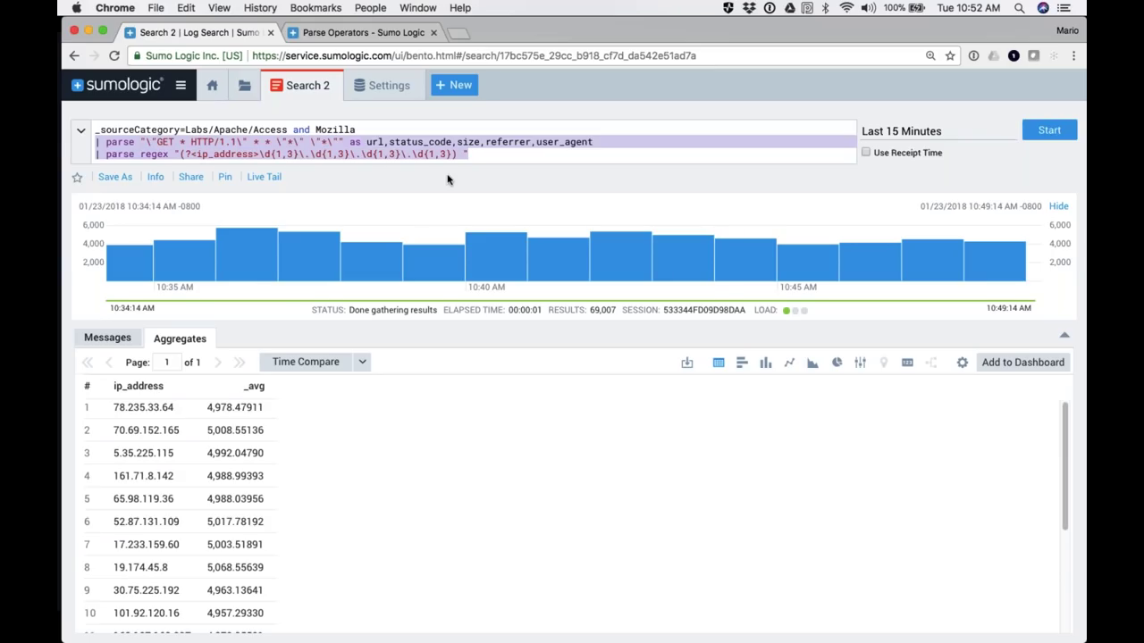
key("BackSpace")
key("Escape")
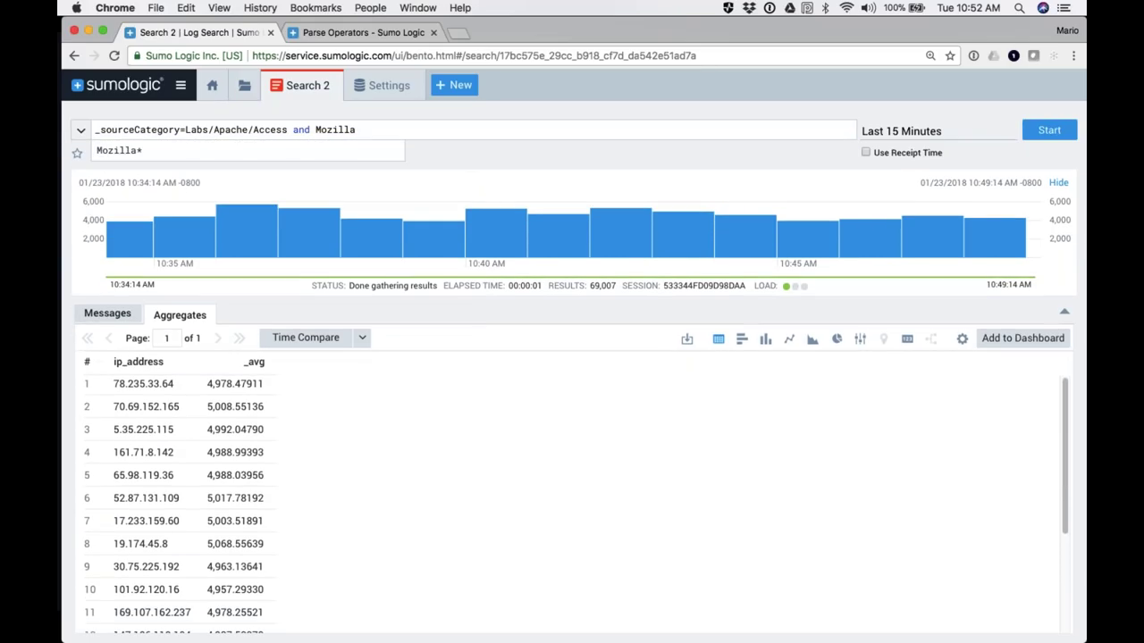
key("BackSpace")
key("Return")
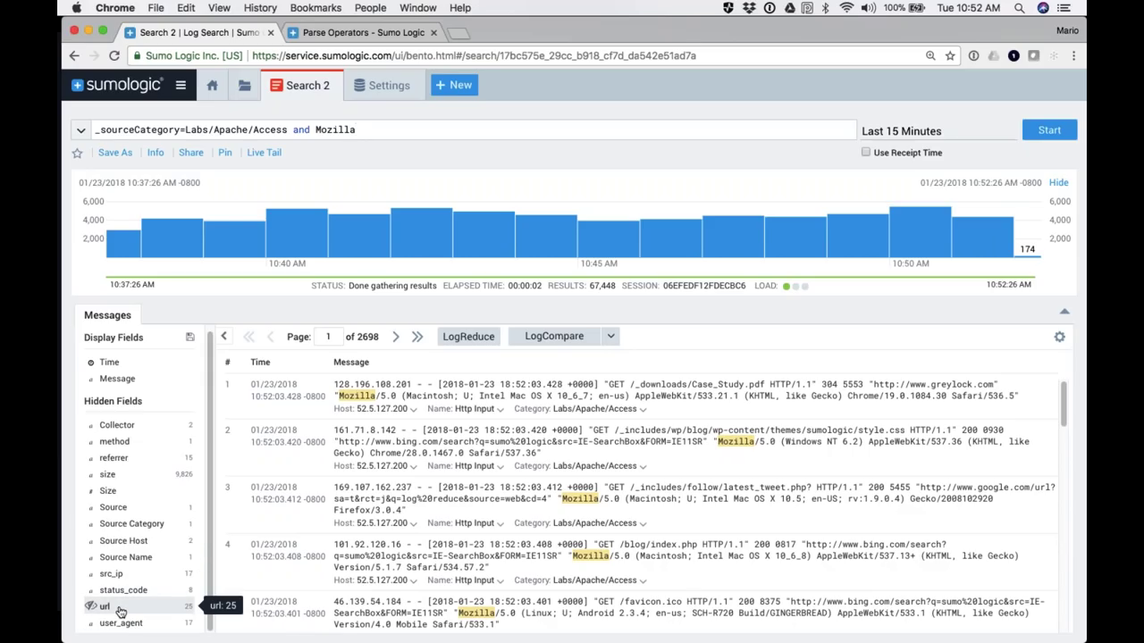
Step: Append '| count by status_code' and run it, totalling the eight status codes with 200 at 46,103
key("shift+Return")
type("| count by ")
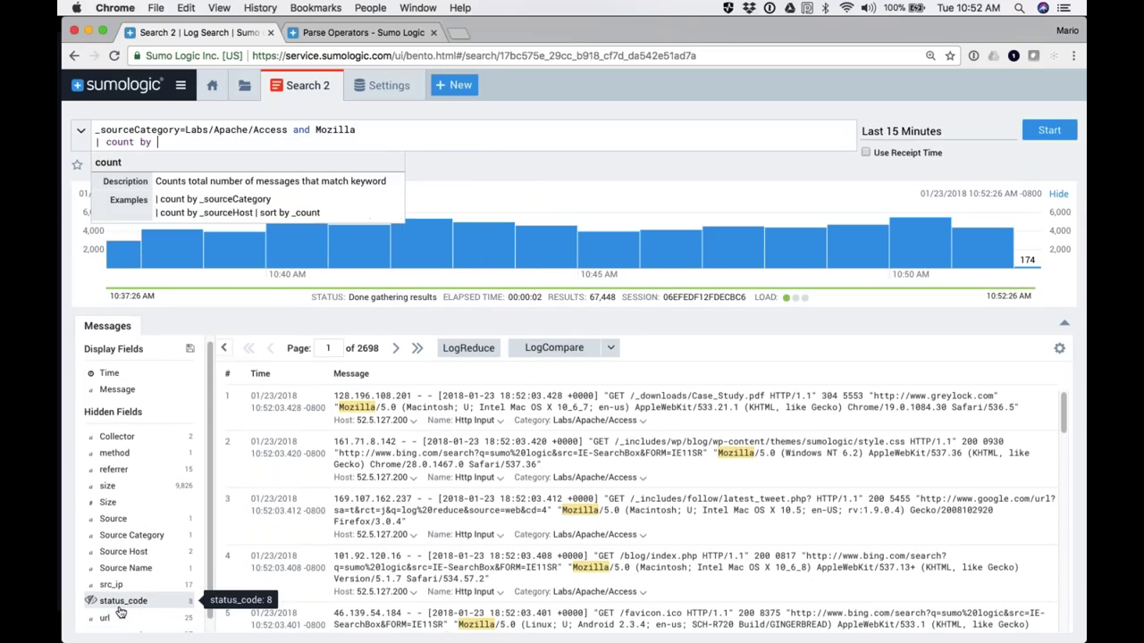
type("status_code")
key("Return")
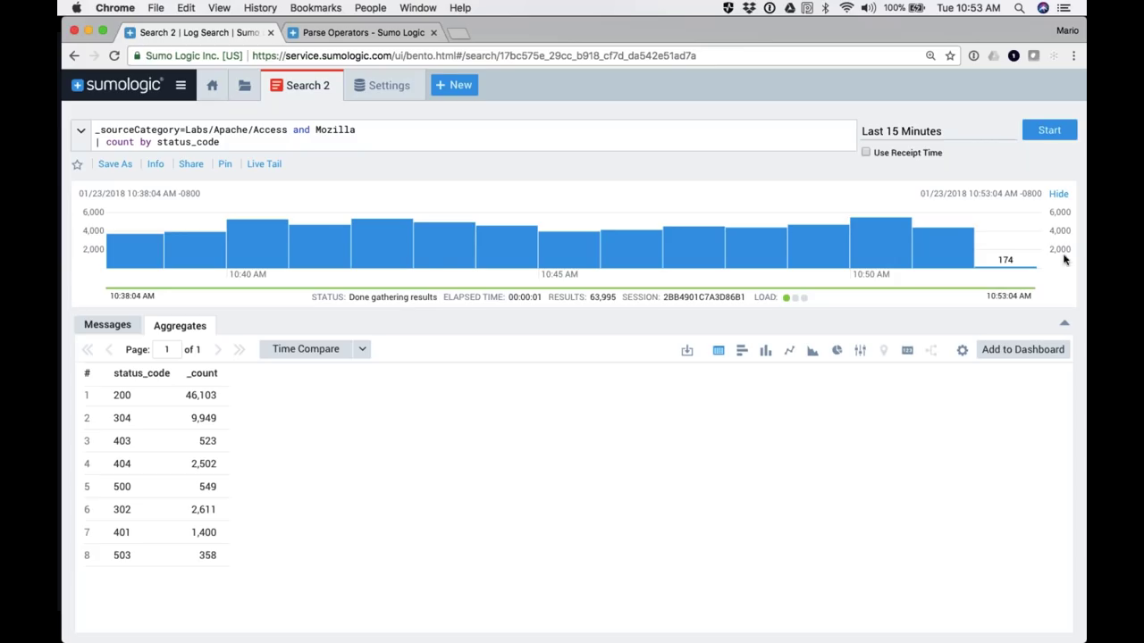
mouse_move(488, 246)
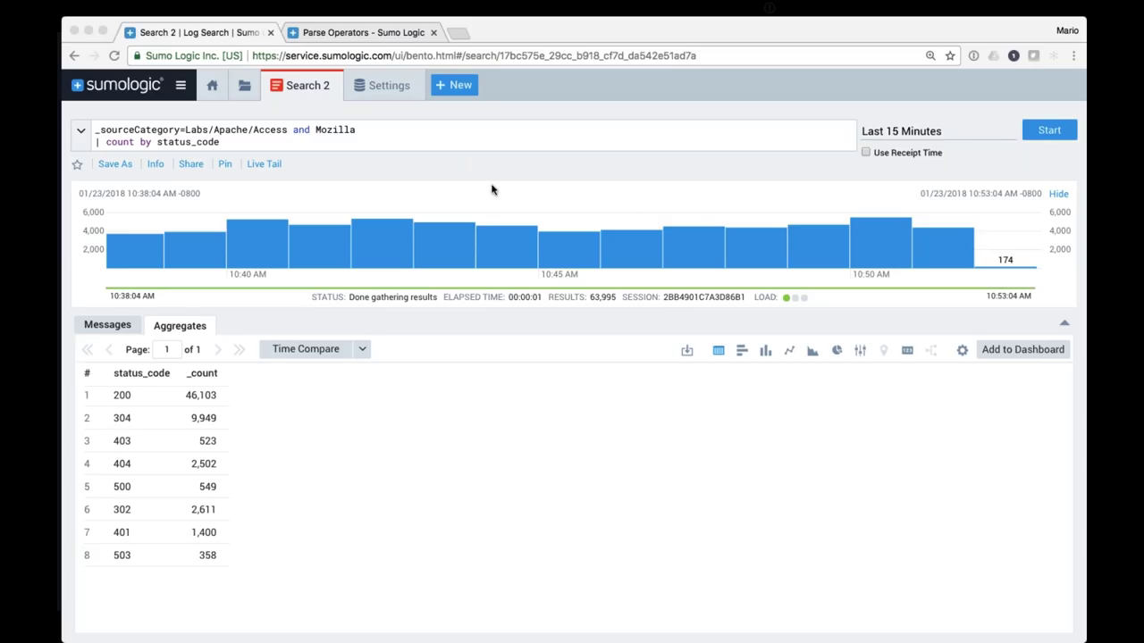
Step: Rerun the status_code count over Last 60 Minutes, raising the 404 total to 10,448
double_click(200, 143)
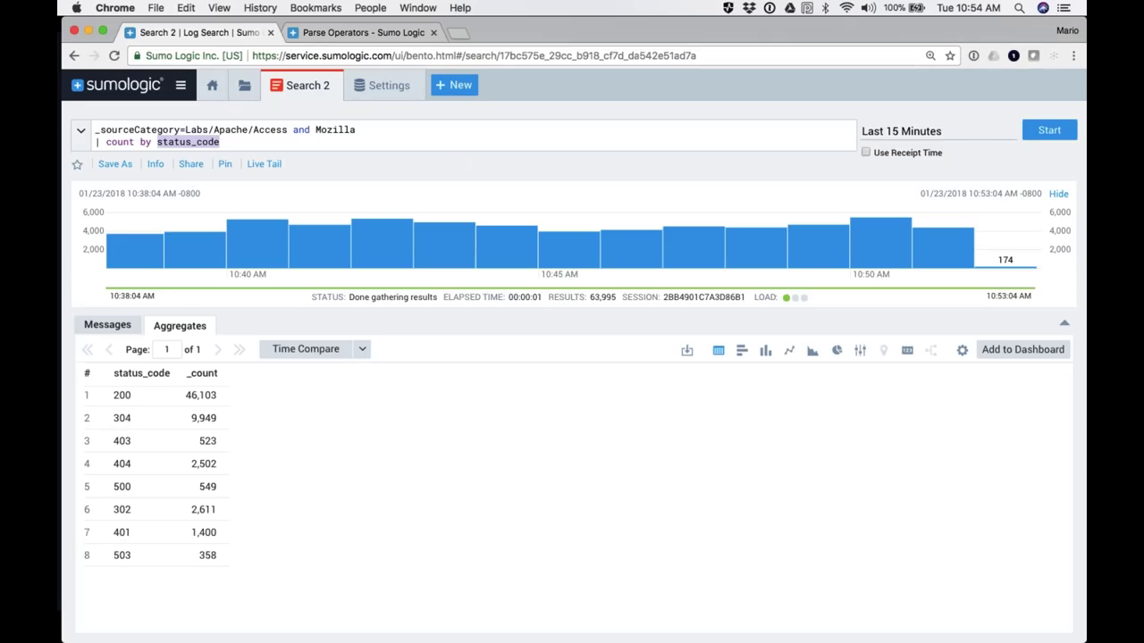
left_click(157, 143)
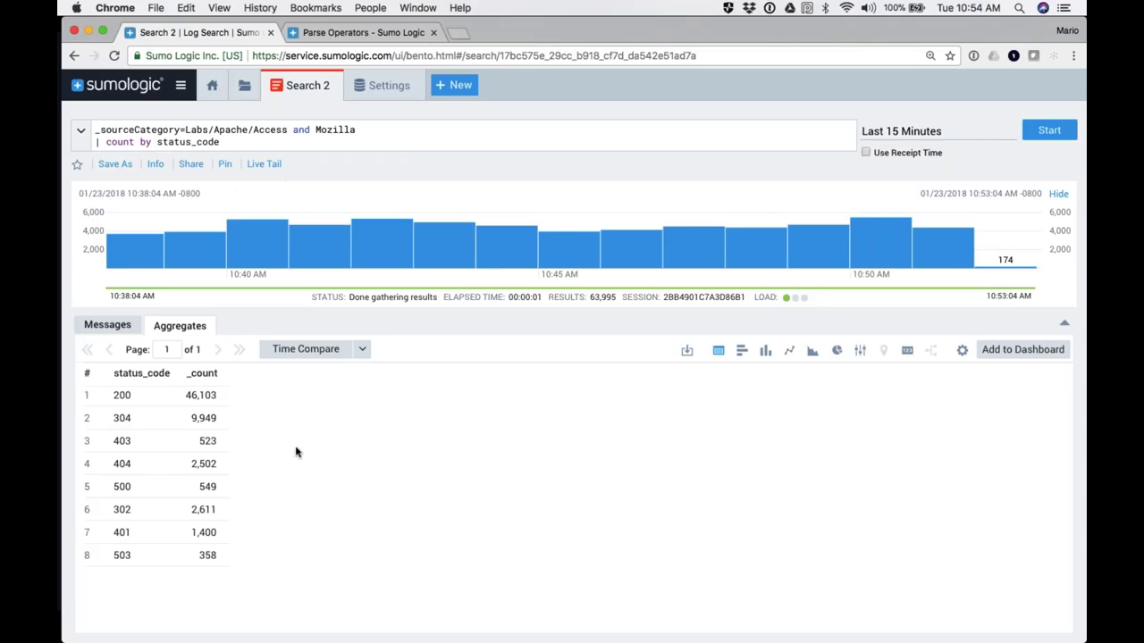
left_click(916, 131)
left_click(777, 232)
left_click(1044, 132)
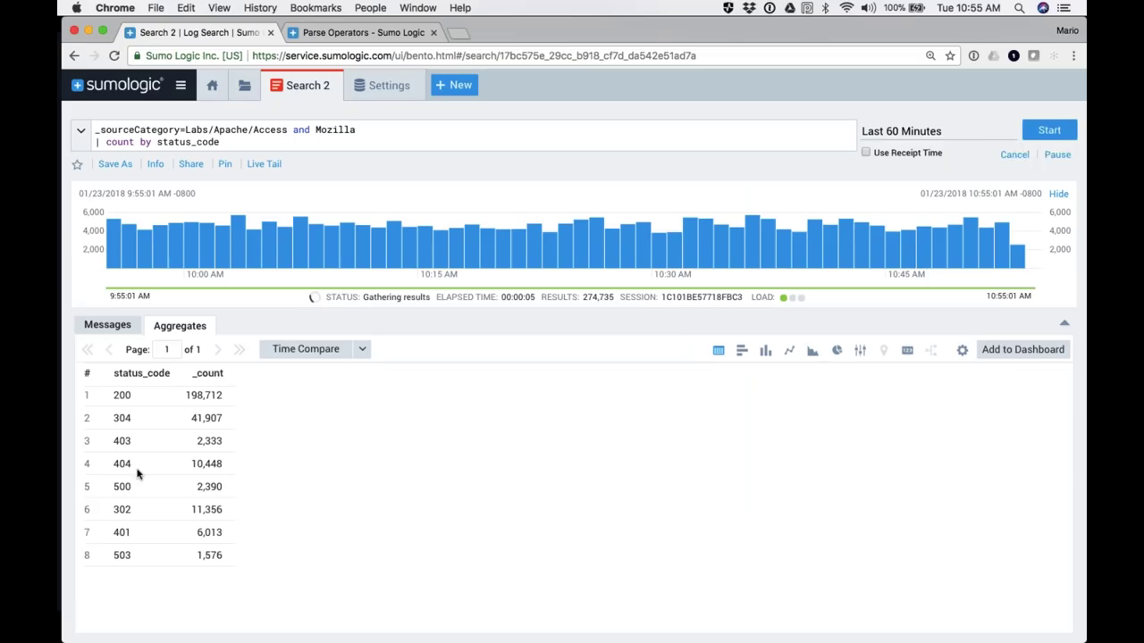
left_click_drag(192, 471, 230, 472)
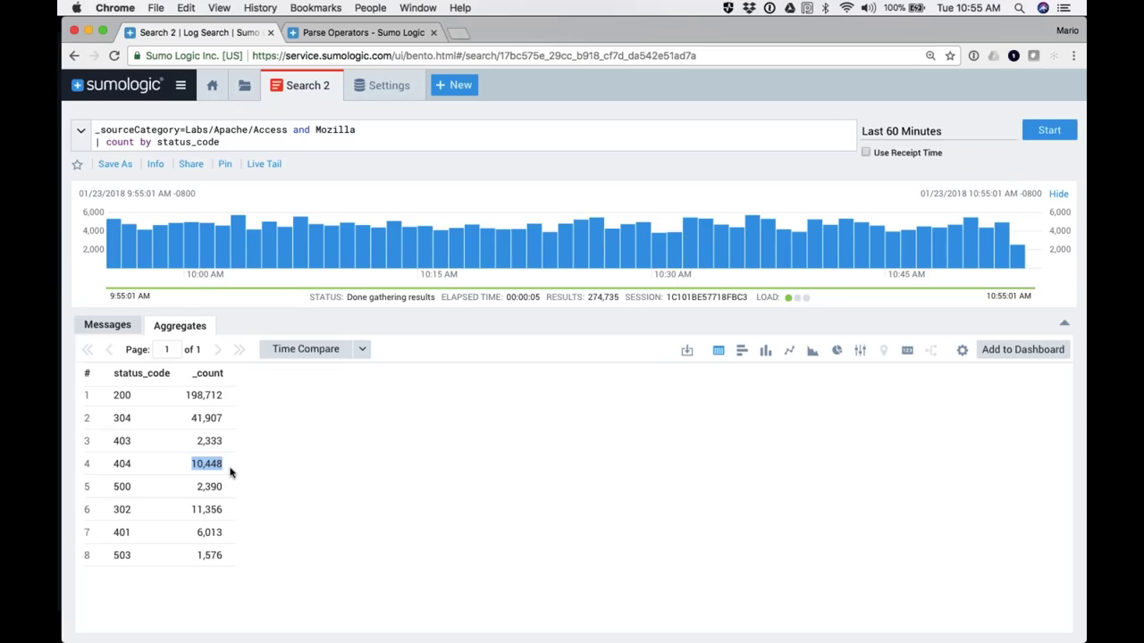
Step: Insert a '| timeslice 5m' line and add _timeslice to the count by grouping
mouse_move(902, 133)
left_click(96, 143)
key("Return")
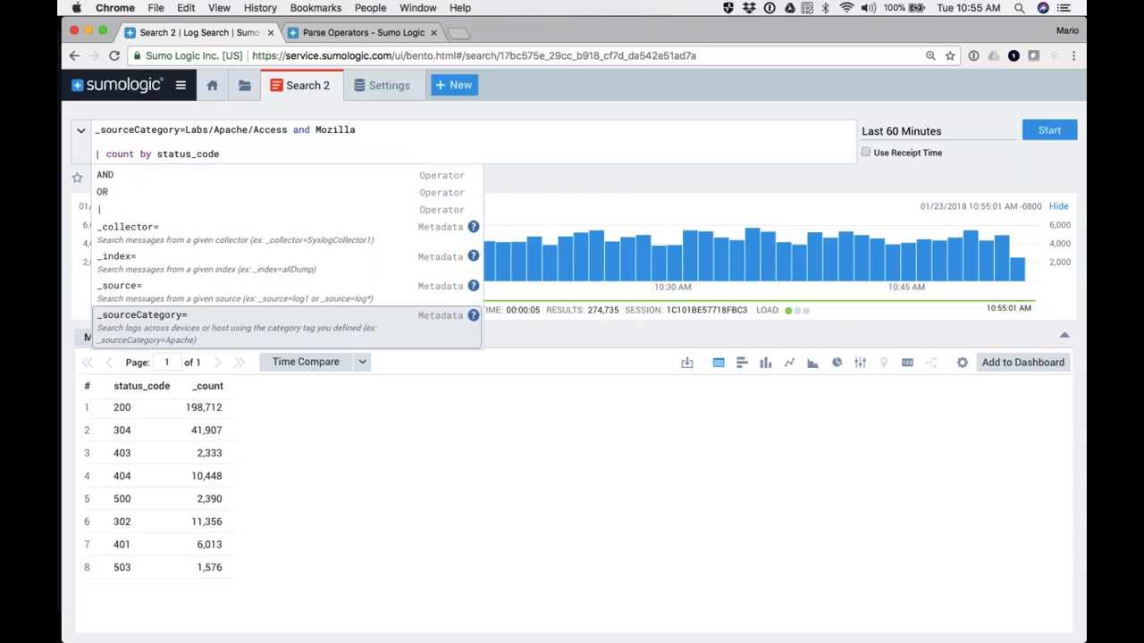
type("|")
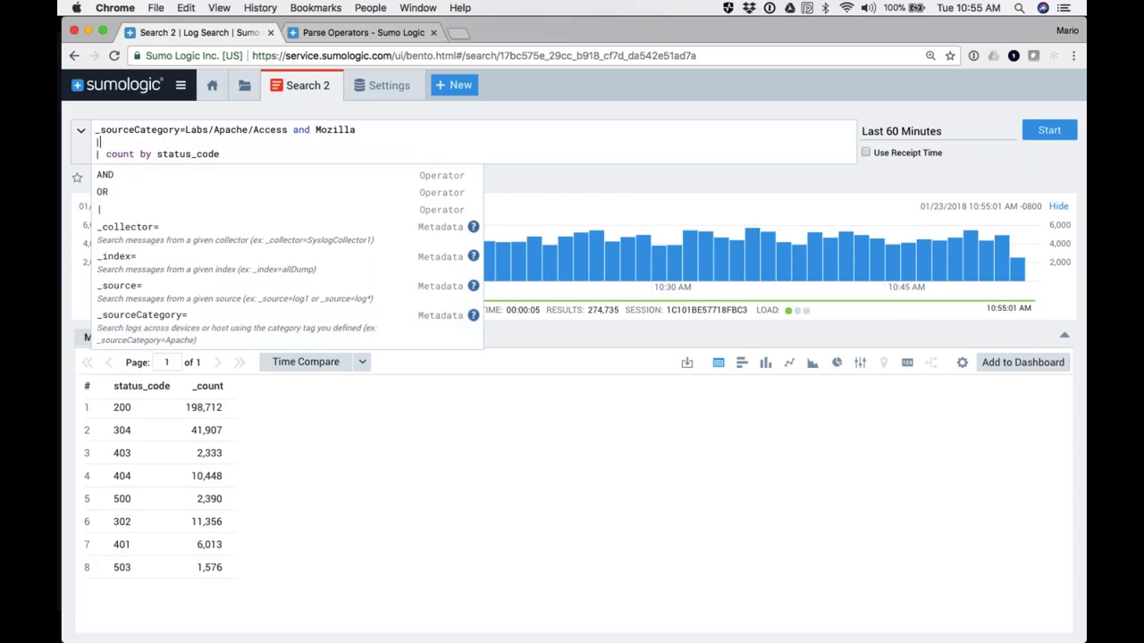
type(" timeslsice")
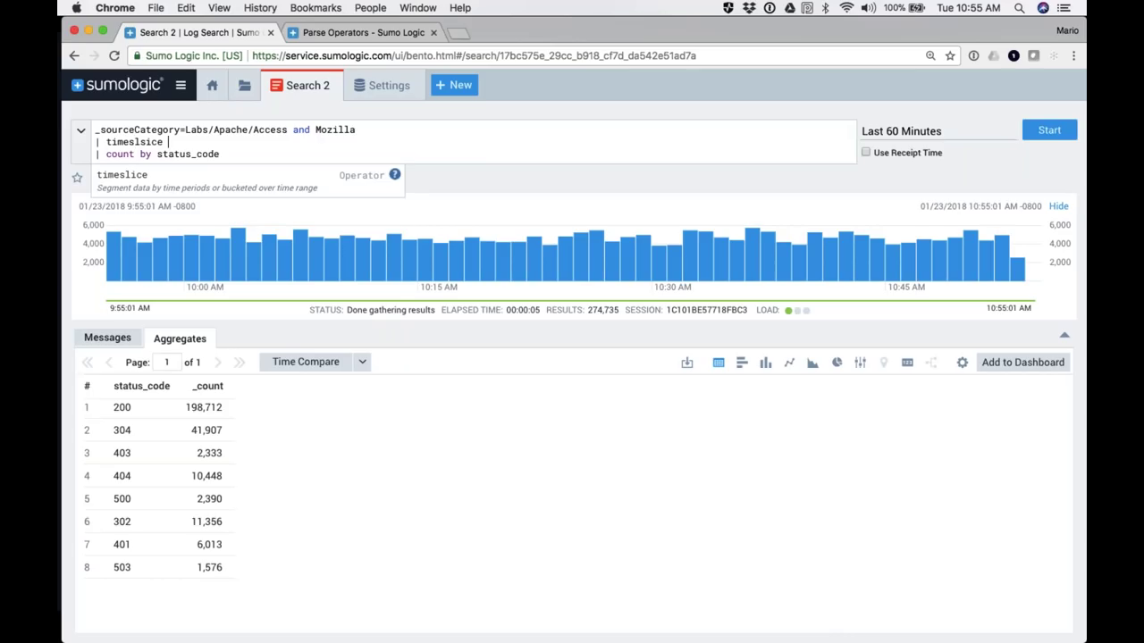
key("BackSpace")
key("BackSpace")
key("BackSpace")
key("BackSpace")
type("ice")
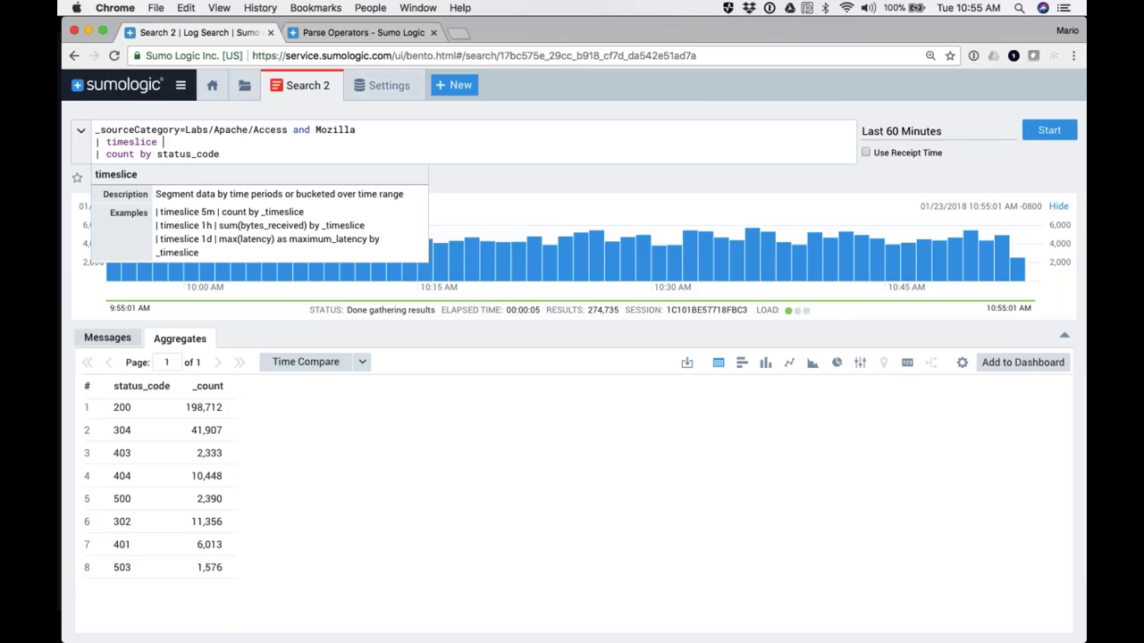
type(" 5m")
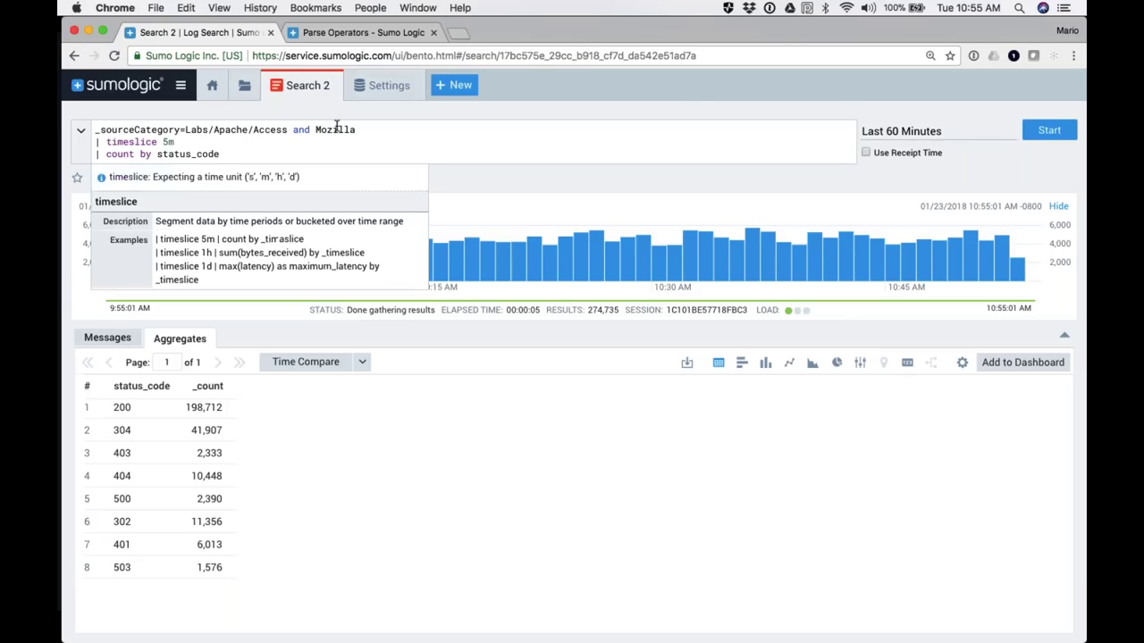
key("Left")
key("Left")
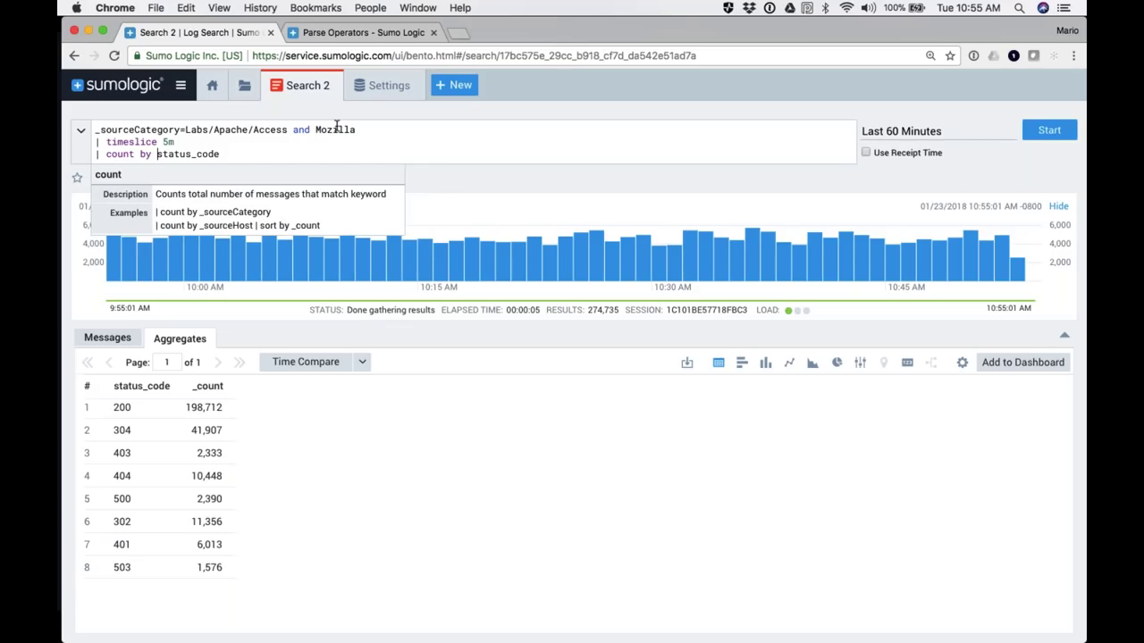
type("_timeslice,")
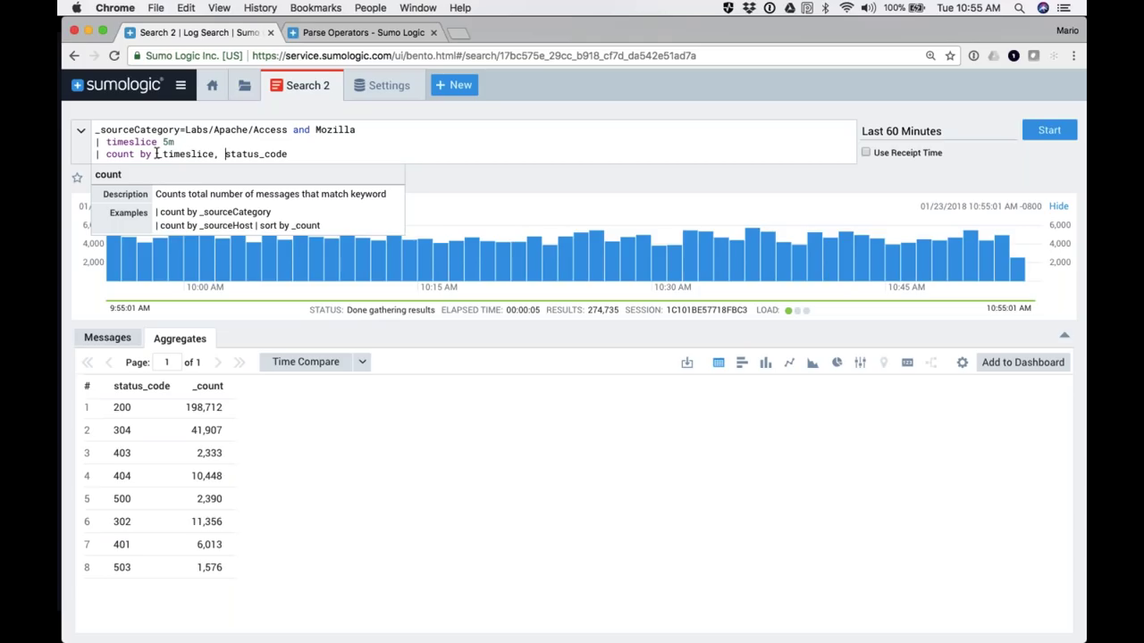
Step: Review the timeslice and count by _timeslice, status_code lines, then run the search
left_click_drag(159, 154, 217, 153)
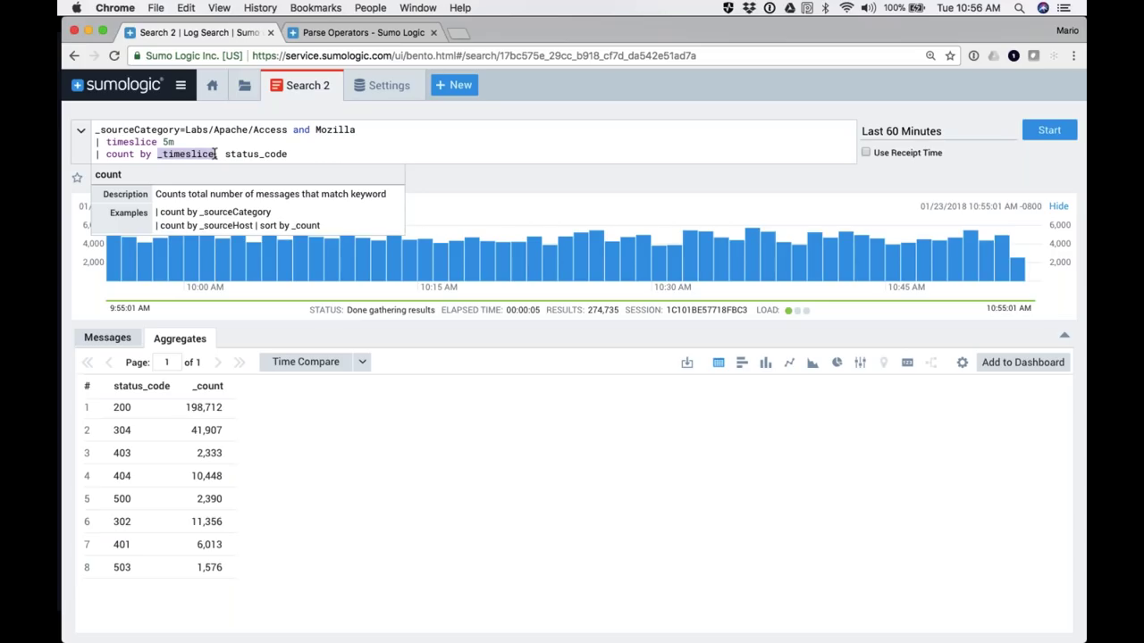
double_click(178, 154)
double_click(119, 154)
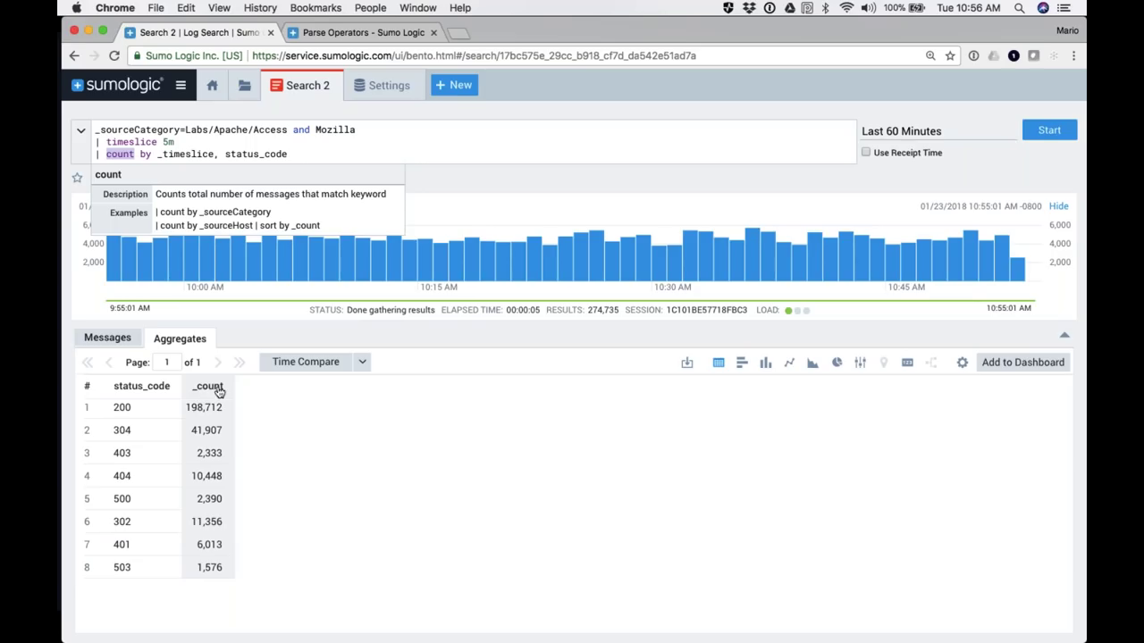
double_click(134, 141)
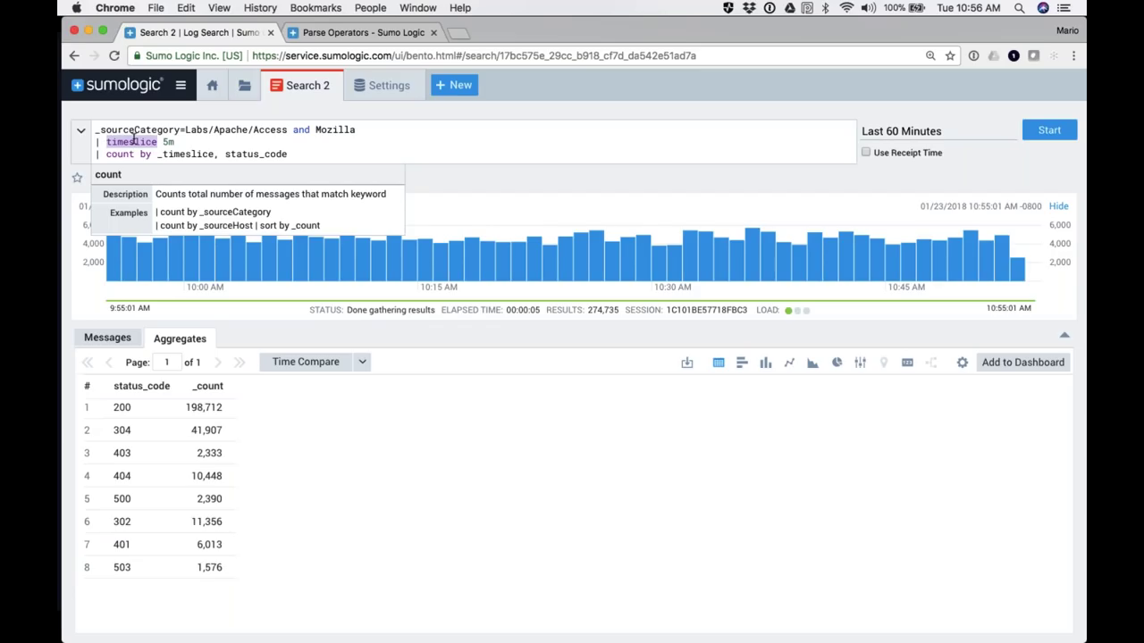
double_click(180, 155)
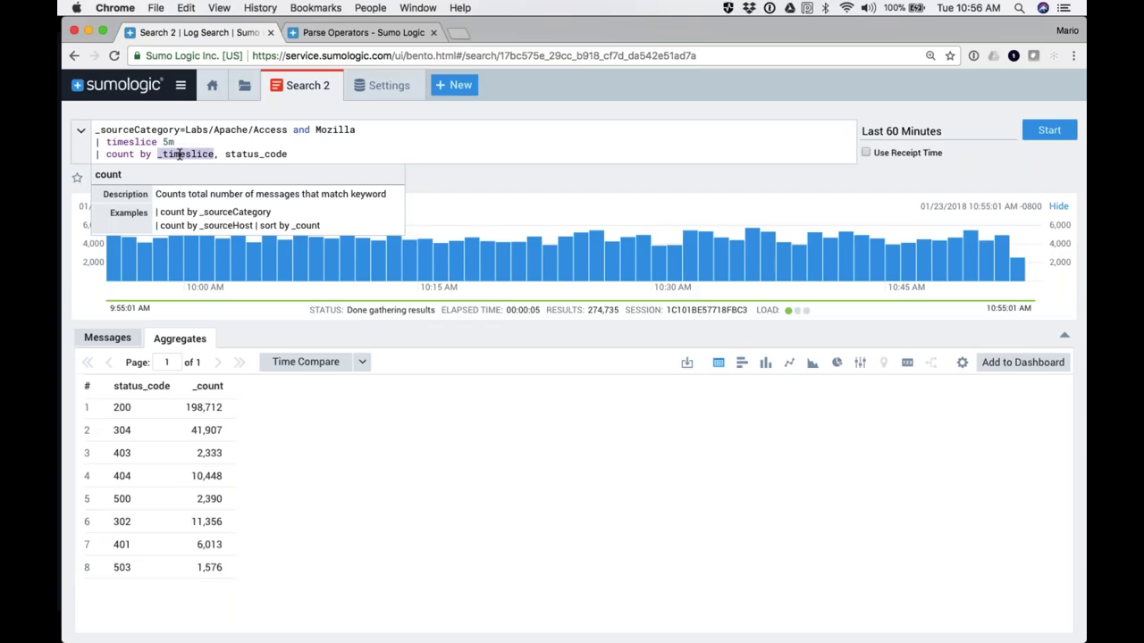
left_click(292, 154)
key("Return")
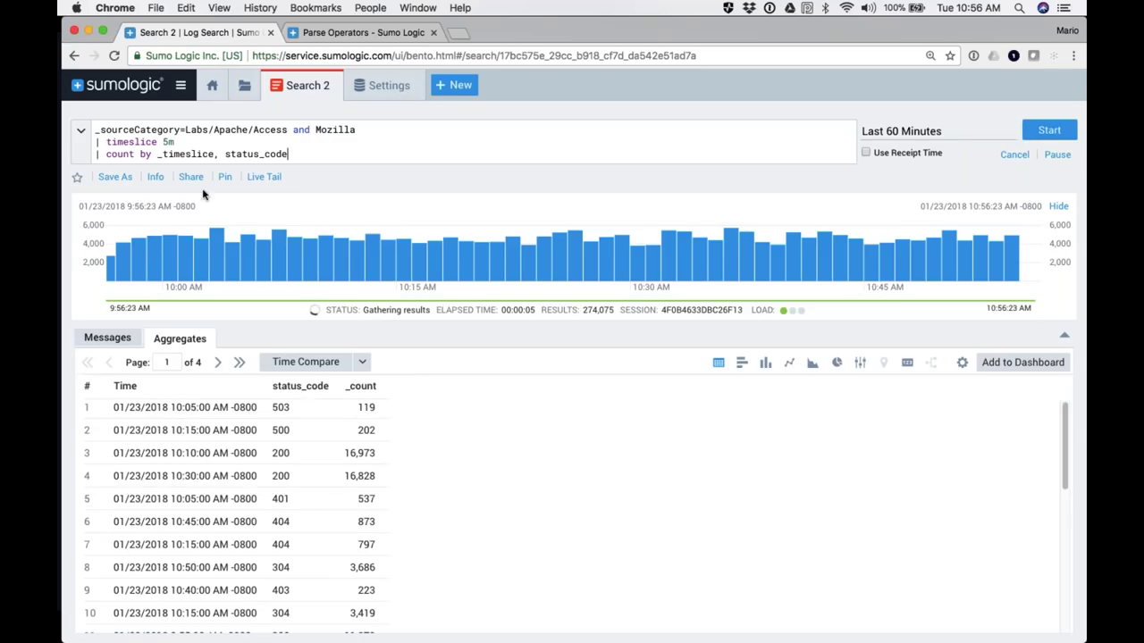
Step: Browse the per-5-minute status-code totals in the Aggregates table
double_click(168, 142)
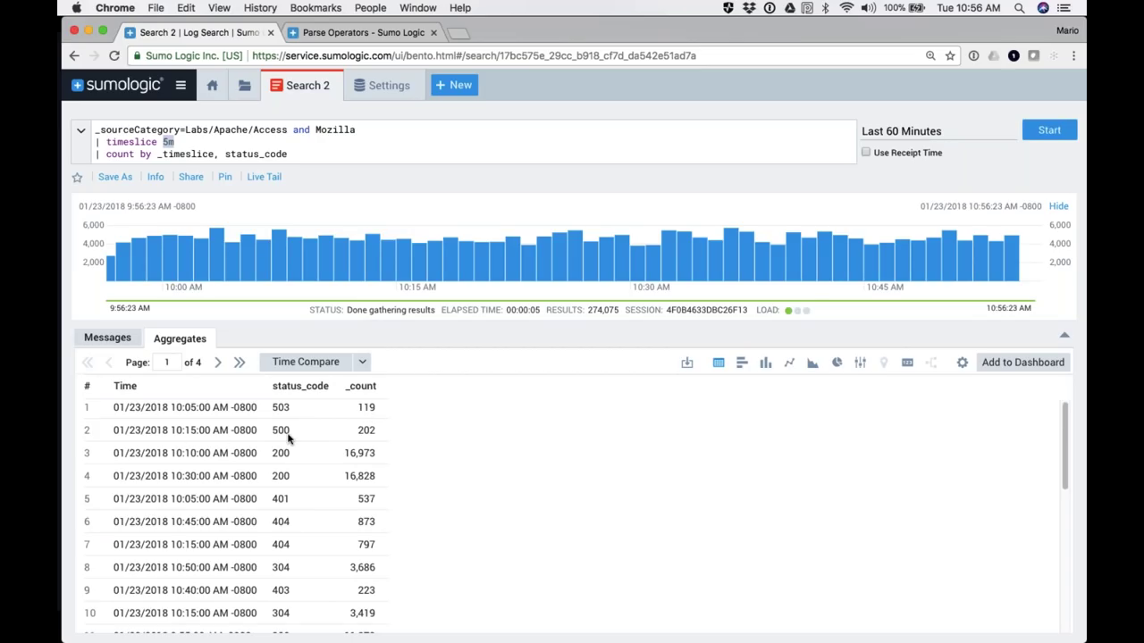
scroll(238, 470, "down", 8)
scroll(234, 474, "up", 6)
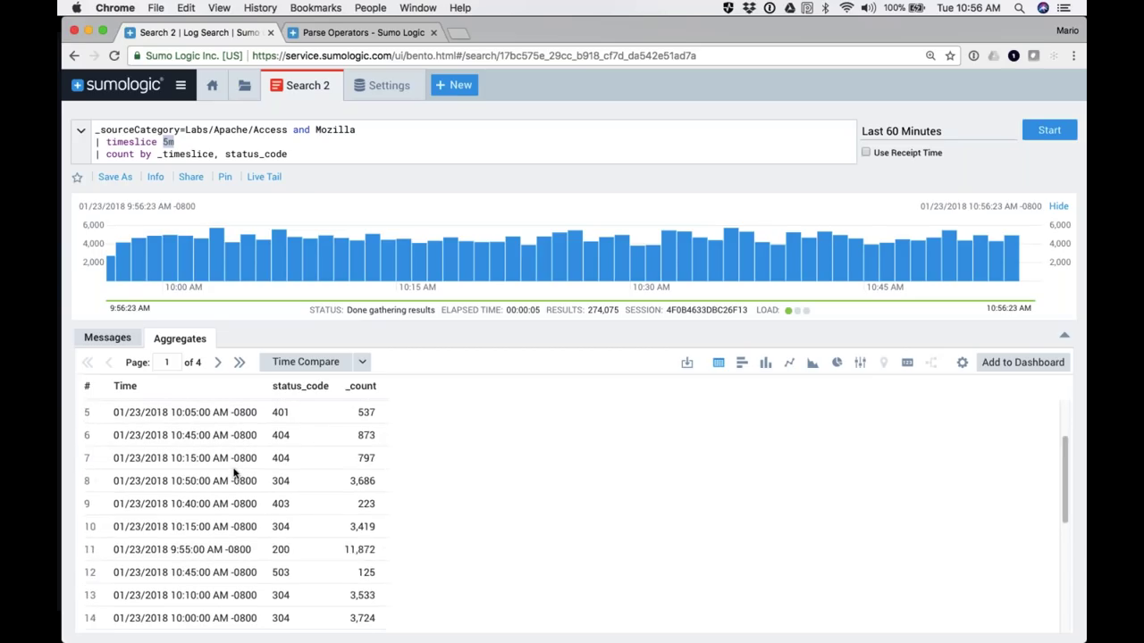
scroll(234, 474, "up", 2)
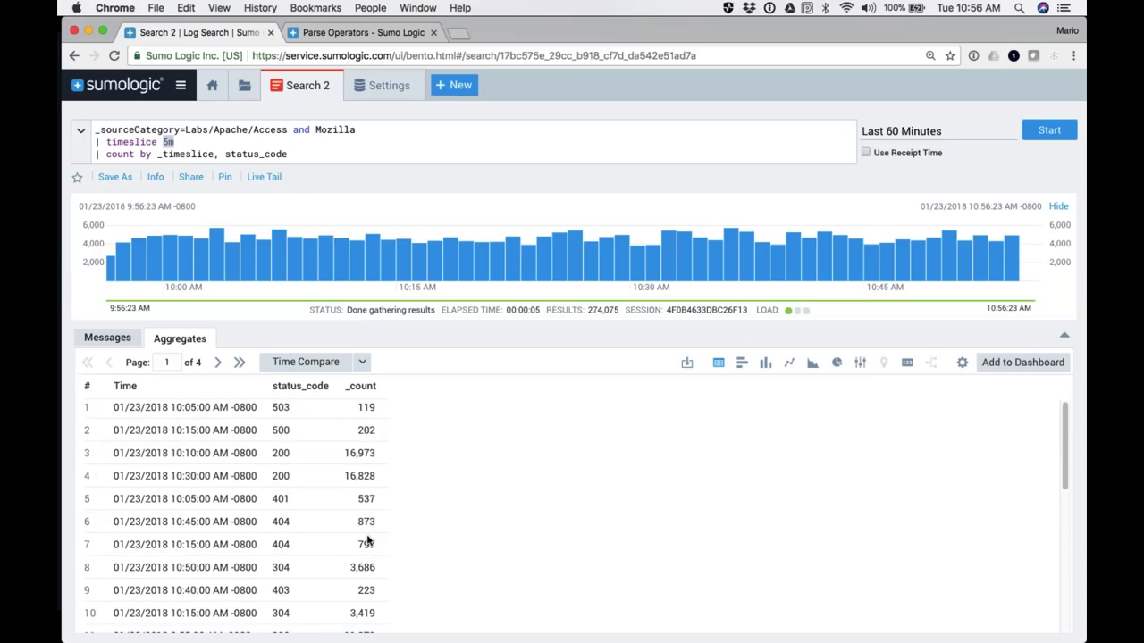
scroll(367, 540, "down", 5)
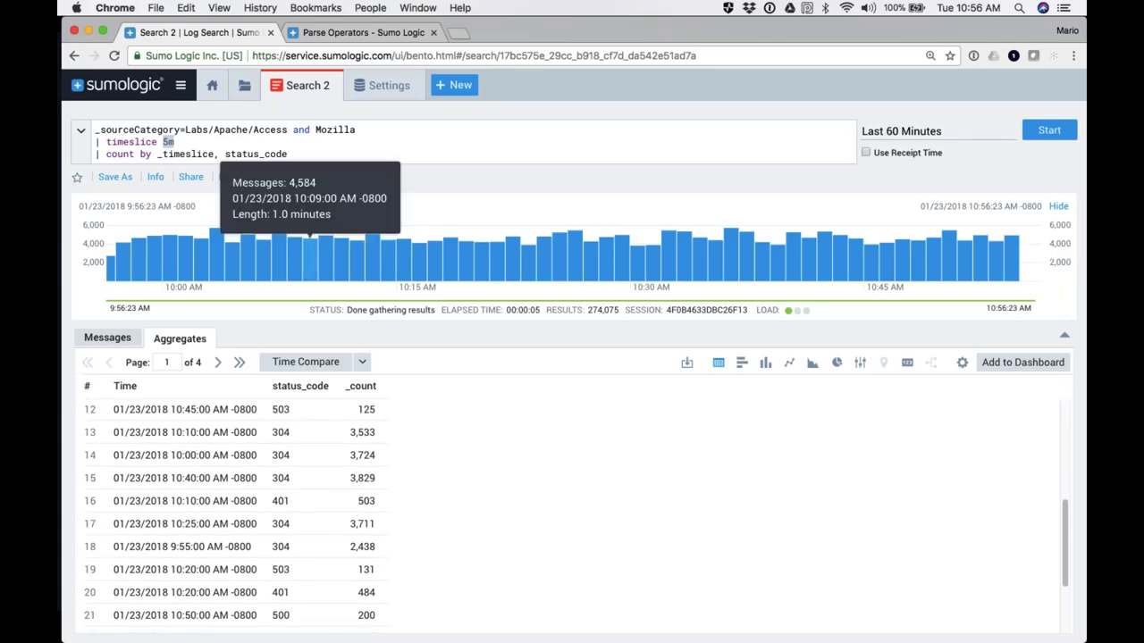
Step: Add '| transpose row _timeslice column status_code' as a fourth line and run it
left_click(287, 154)
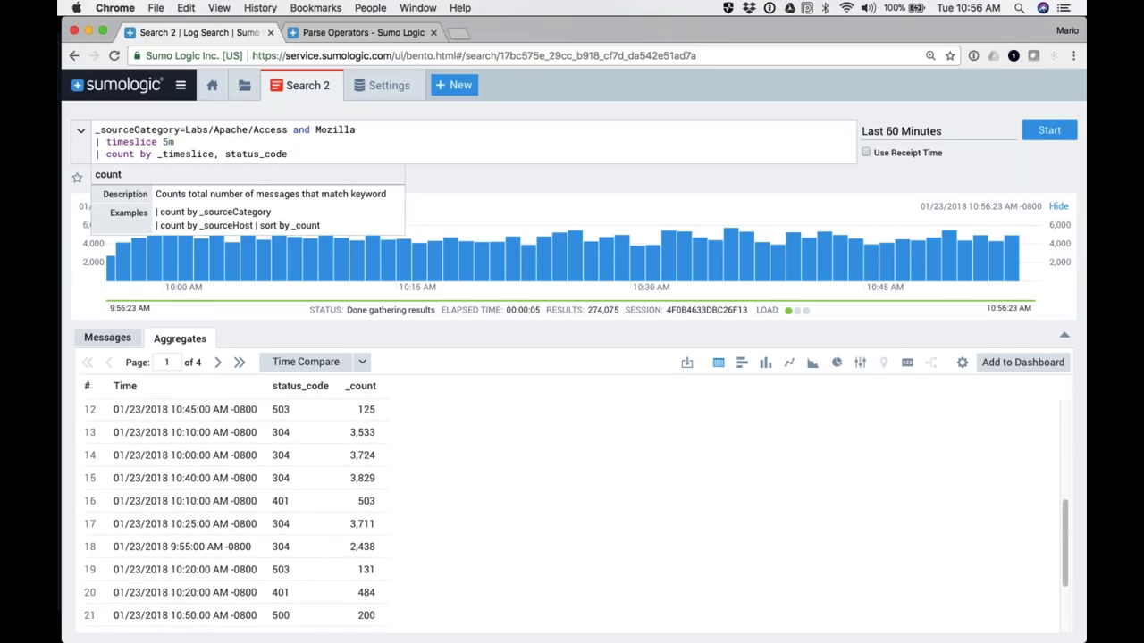
key("Return")
type("| ")
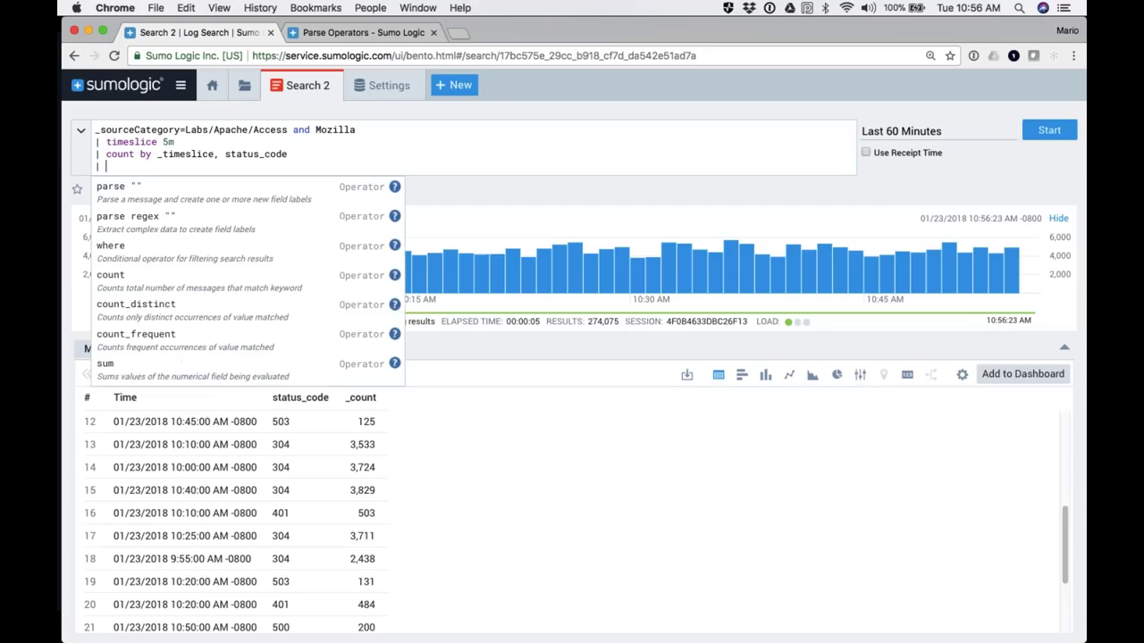
type("transpose ")
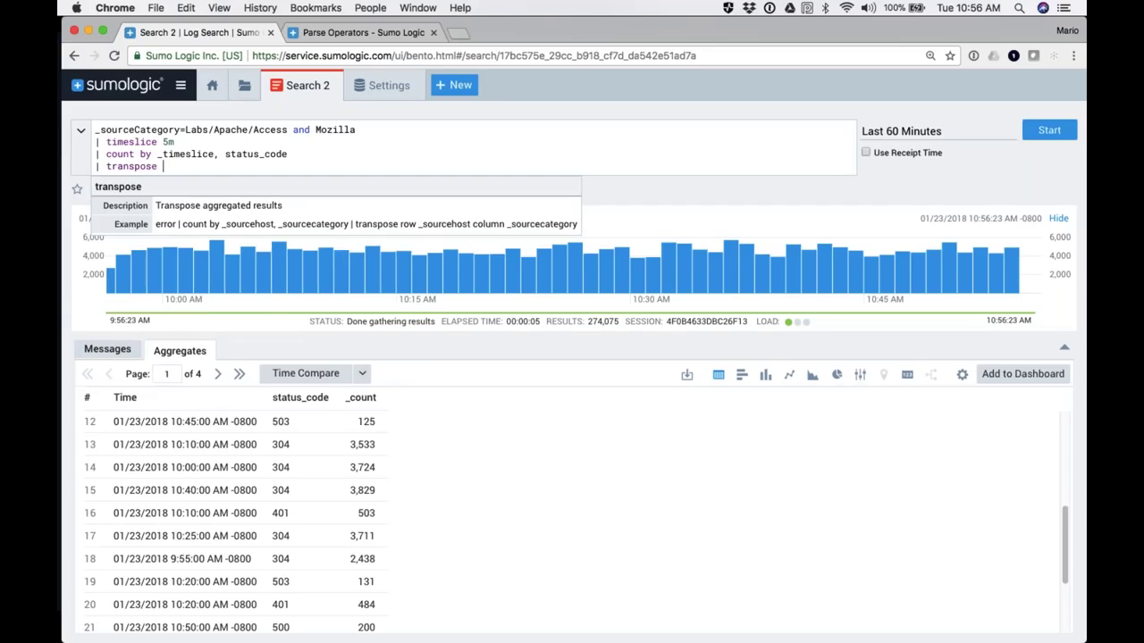
type("row")
double_click(197, 153)
key("super+c")
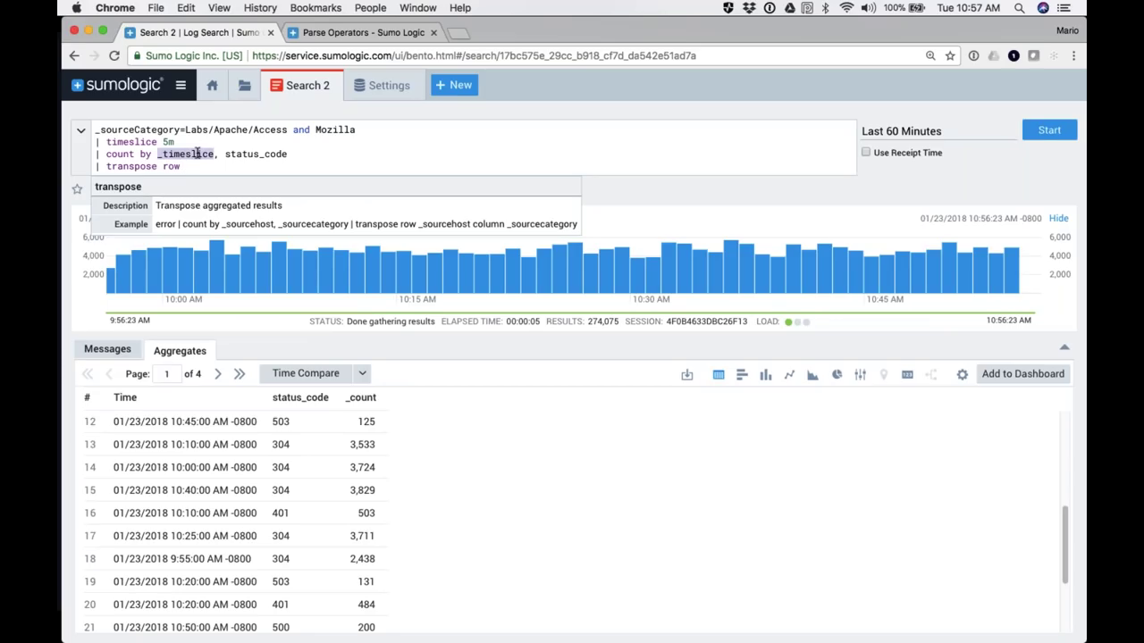
left_click(200, 165)
key("super+v")
type("column")
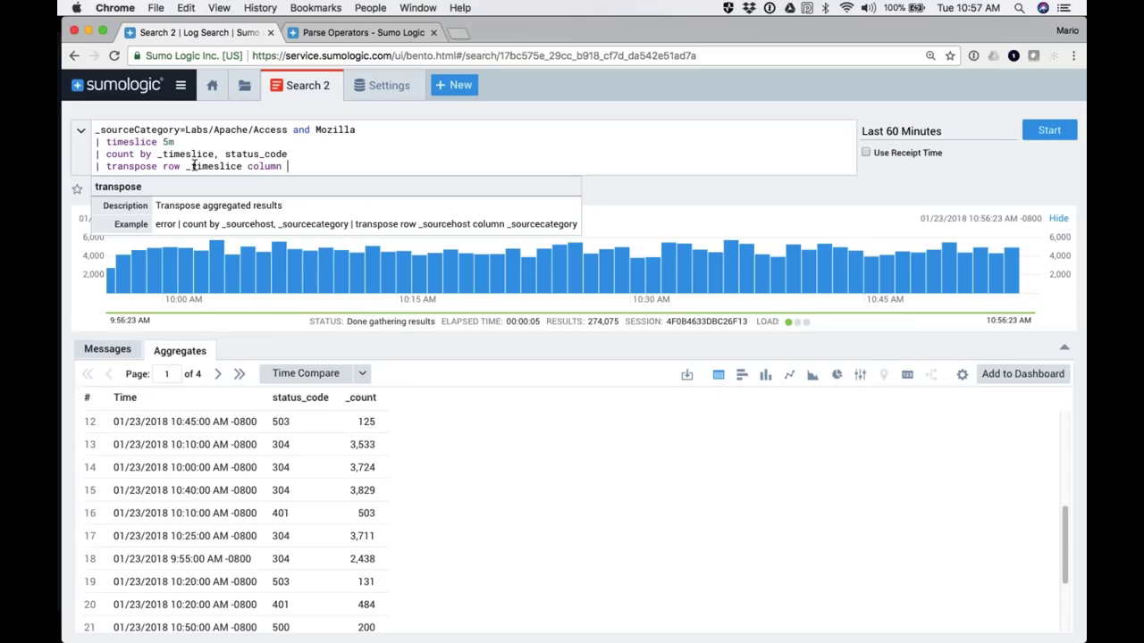
double_click(254, 153)
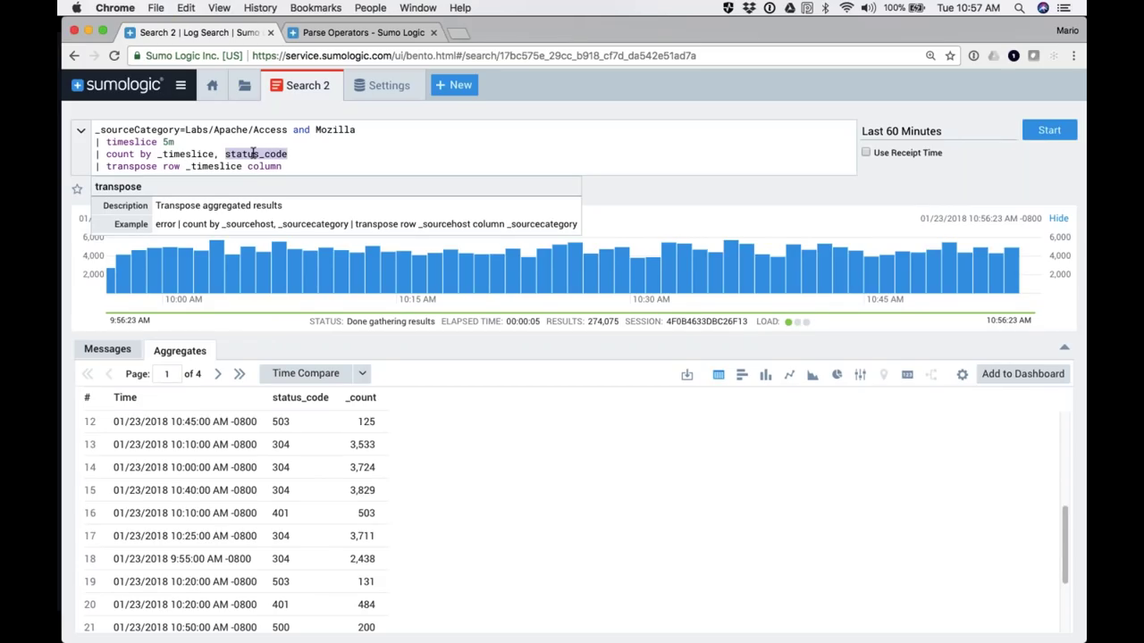
key("super+c")
left_click(300, 169)
key("super+v")
key("Return")
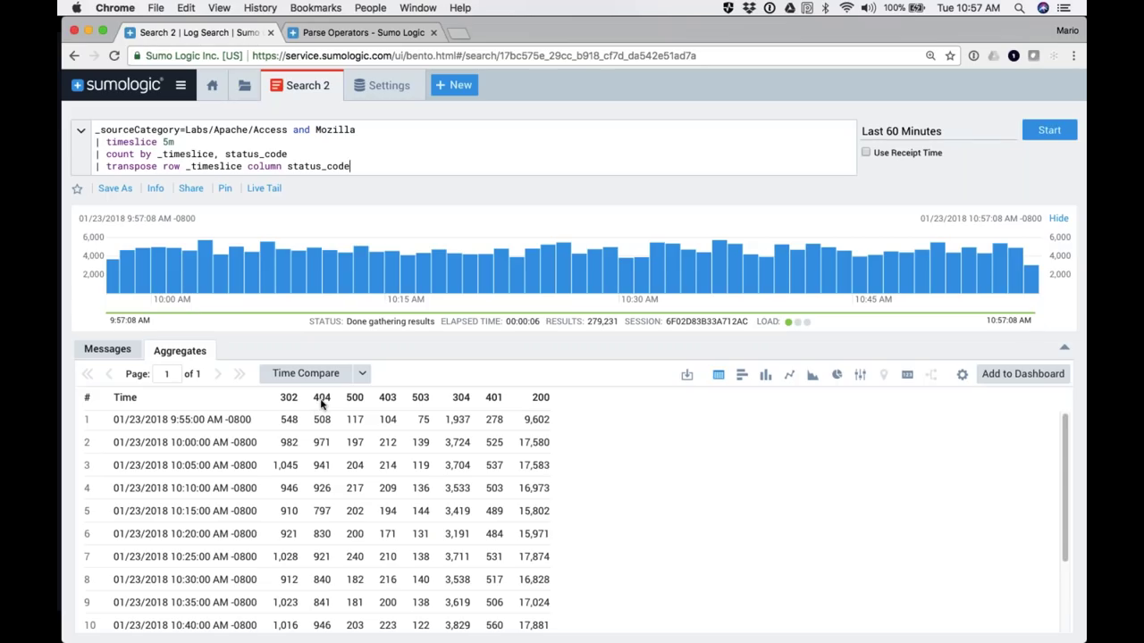
scroll(322, 545, "down", 5)
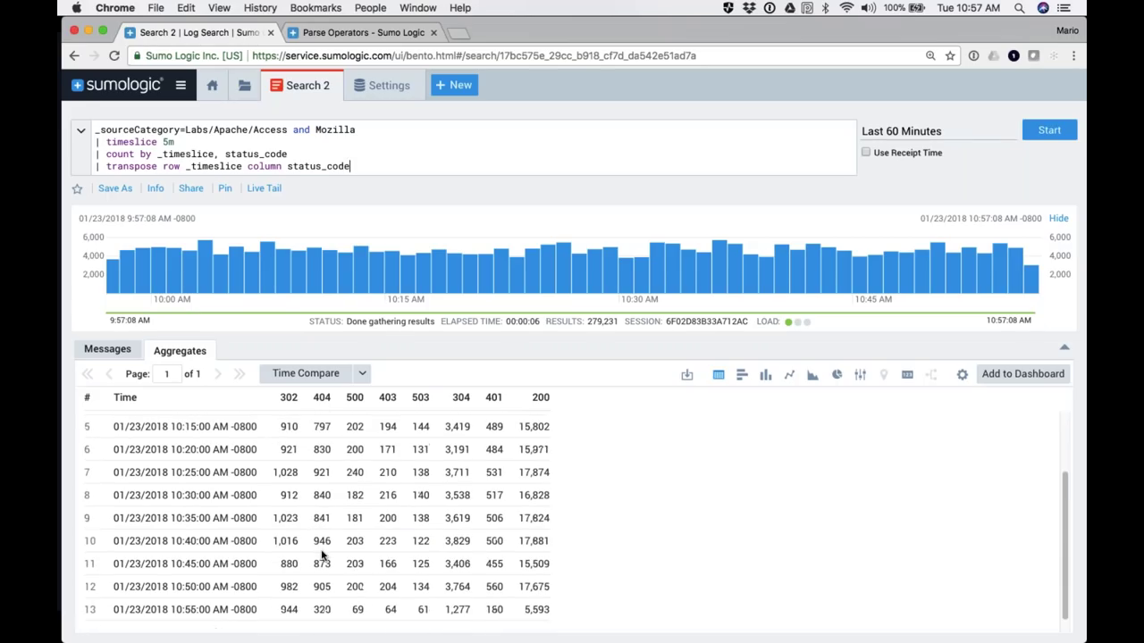
scroll(324, 526, "up", 5)
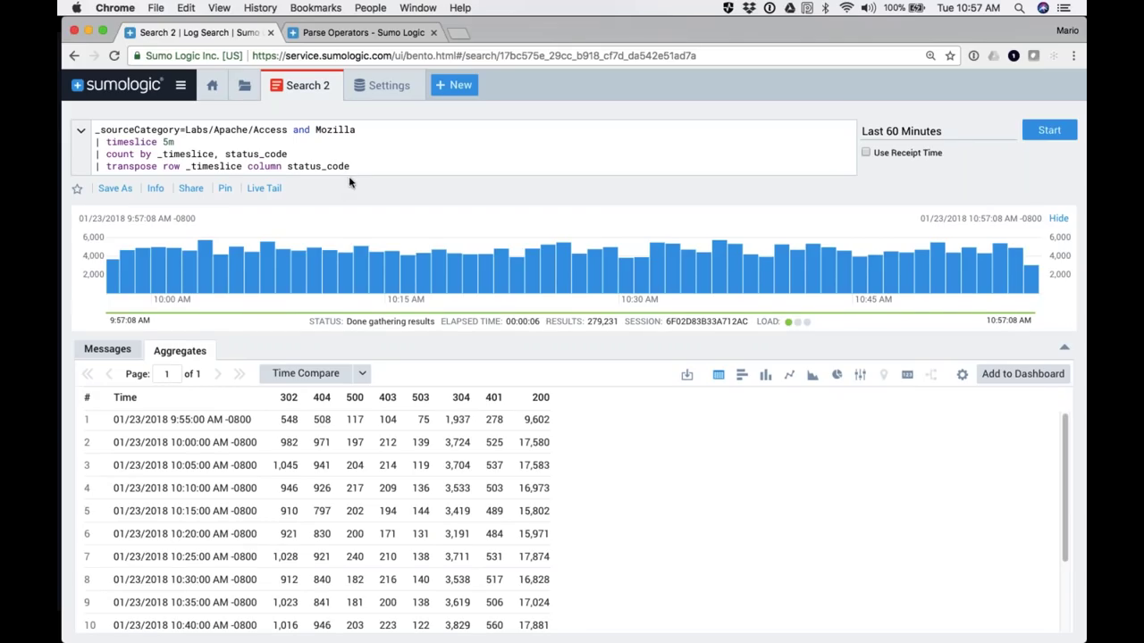
left_click_drag(349, 166, 97, 129)
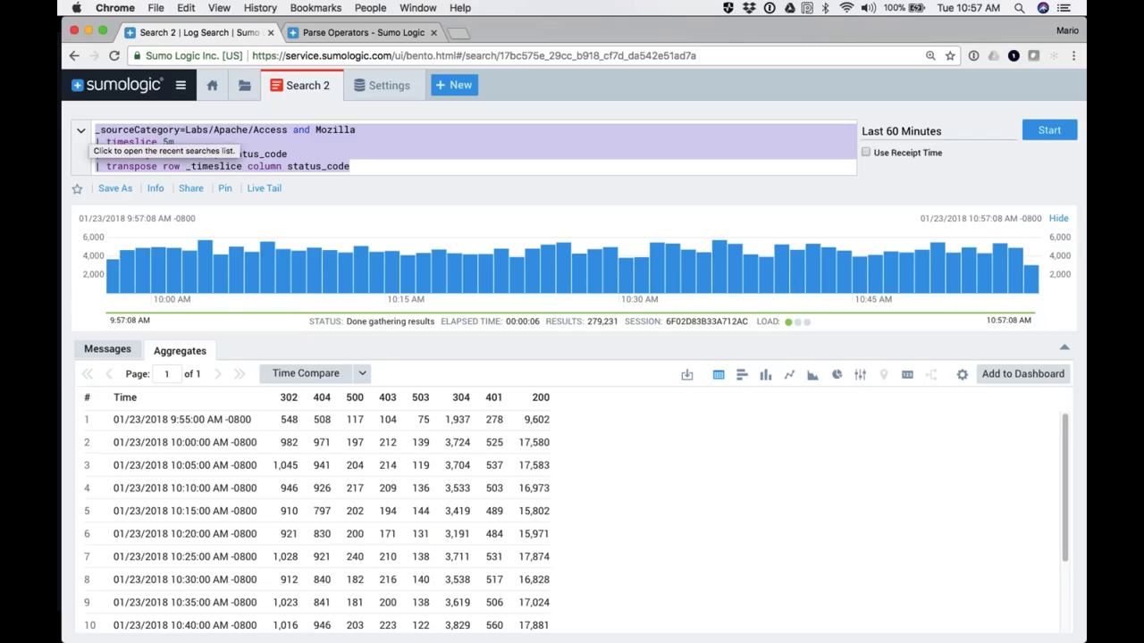
left_click(159, 141)
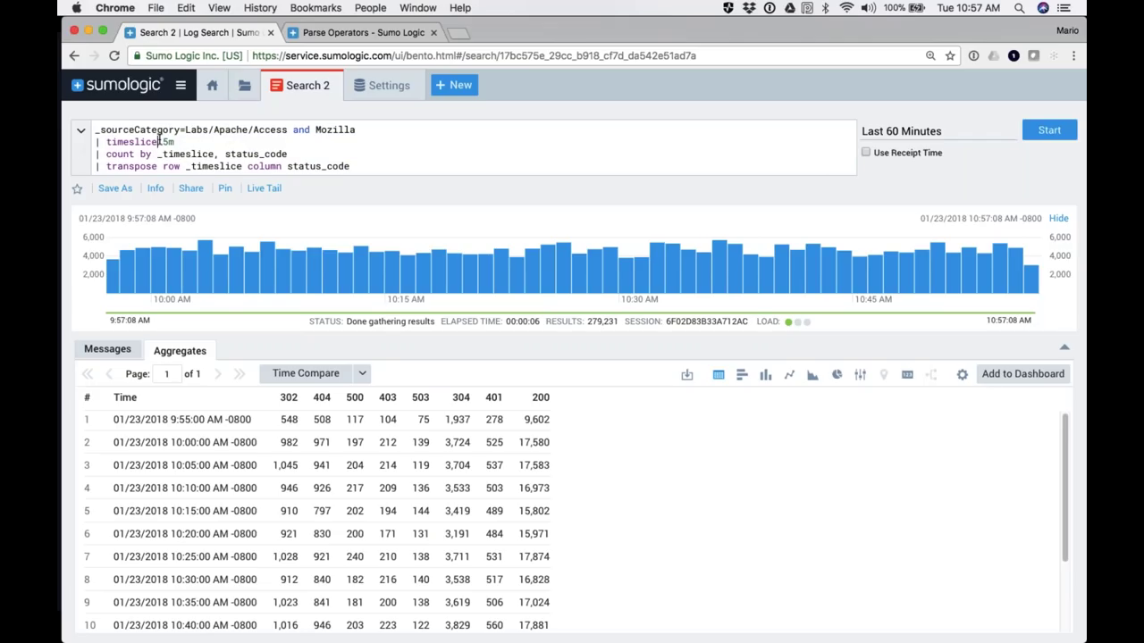
double_click(253, 154)
left_click(264, 131)
double_click(264, 132)
double_click(258, 154)
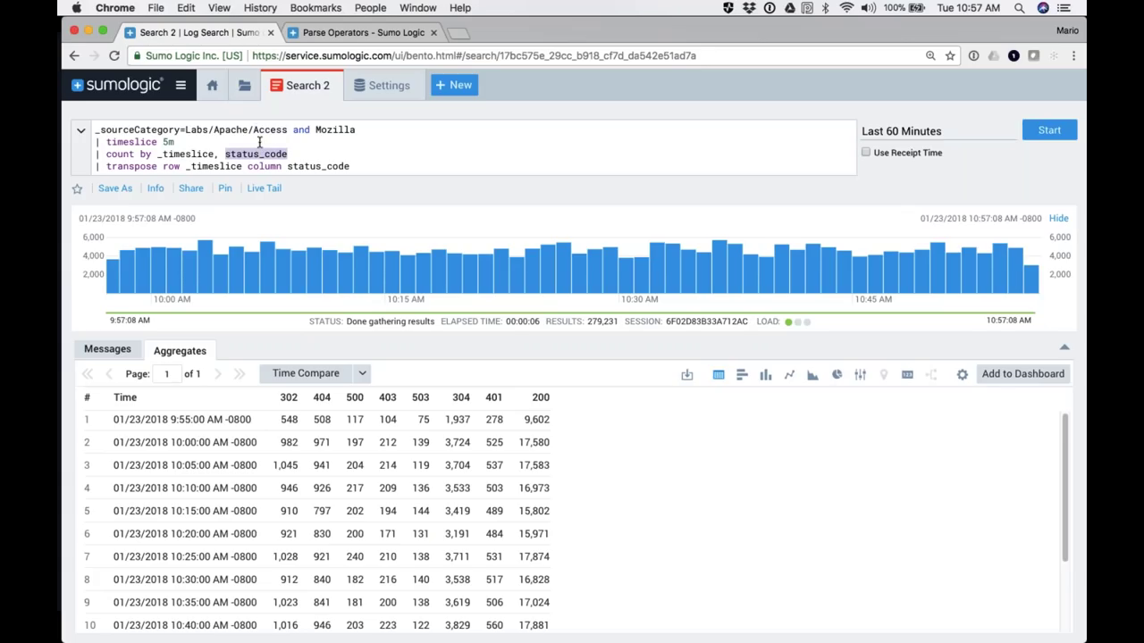
left_click_drag(287, 130, 191, 129)
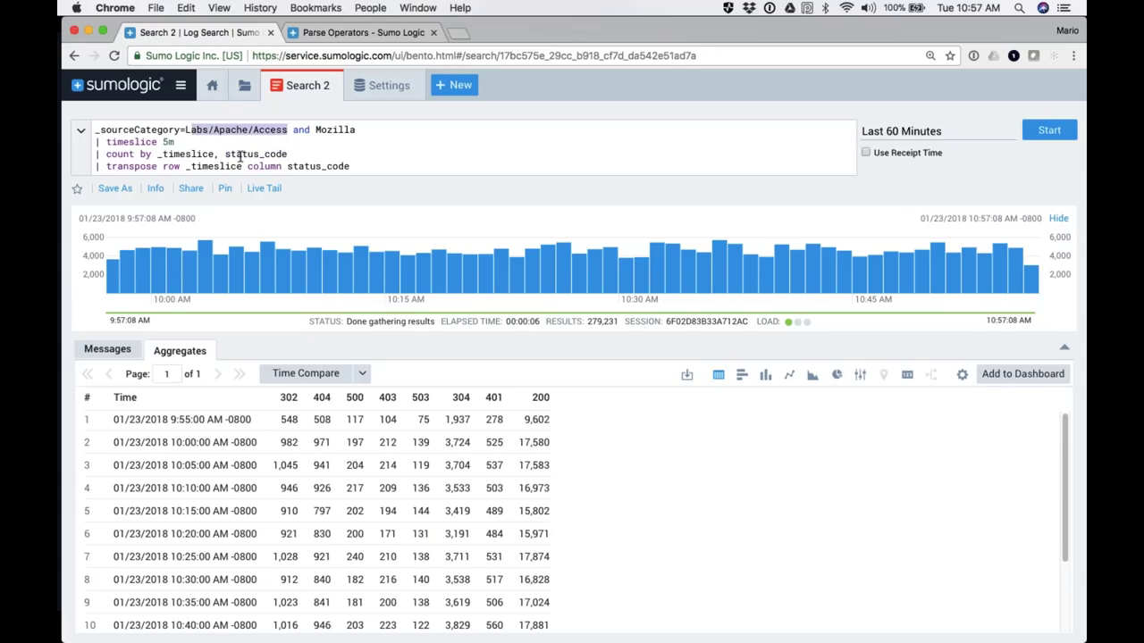
double_click(241, 155)
left_click(249, 131)
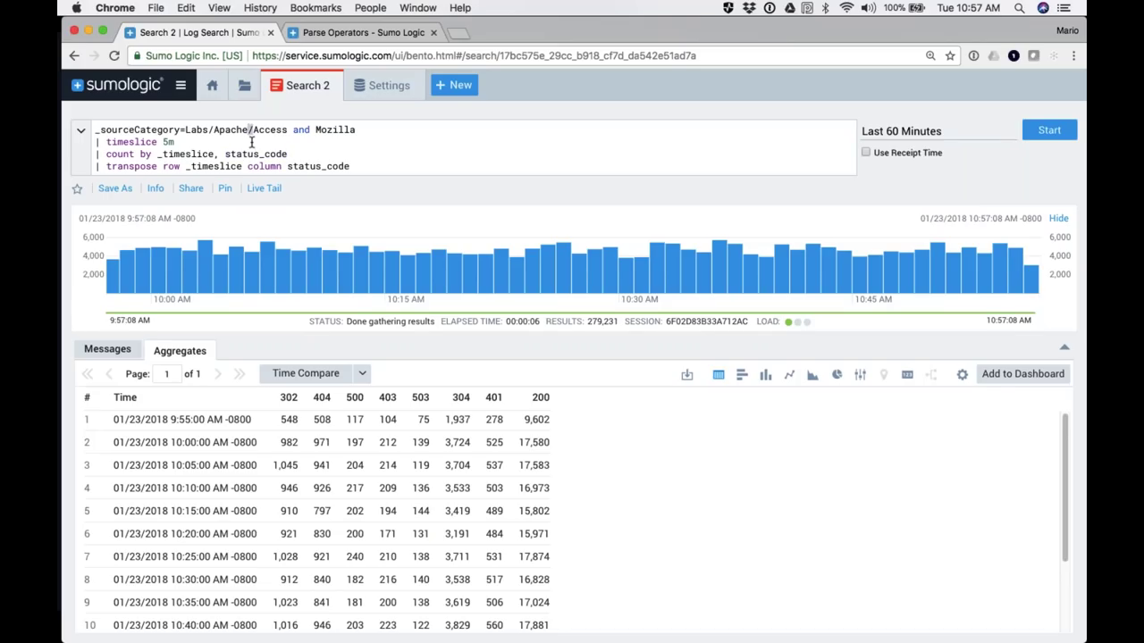
double_click(255, 155)
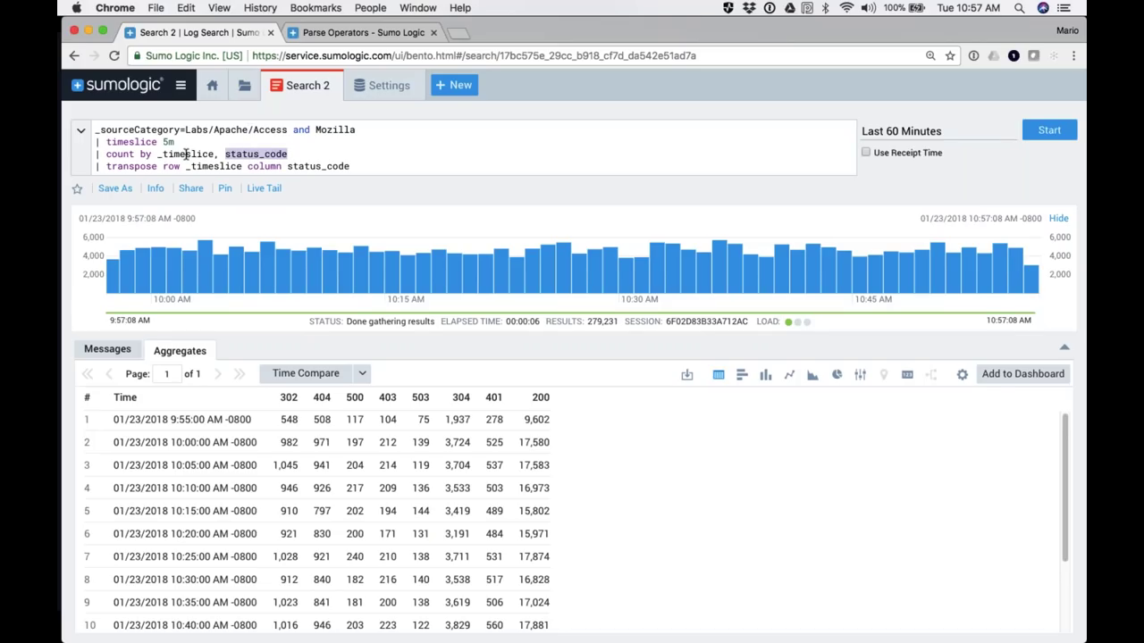
left_click_drag(95, 138, 360, 166)
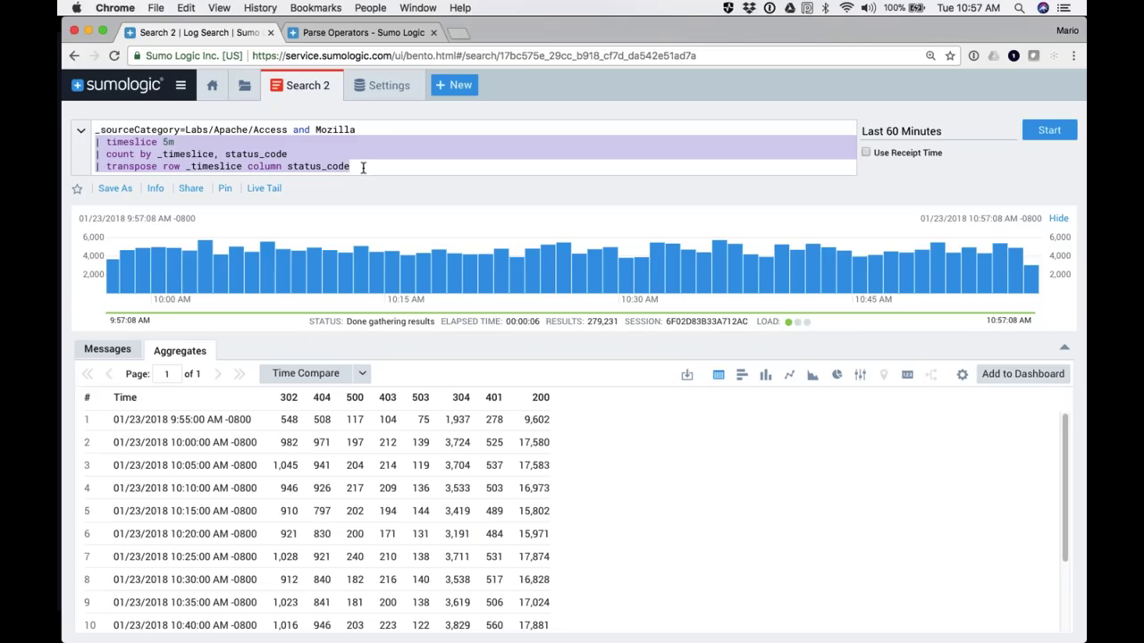
left_click(581, 472)
left_click(251, 152)
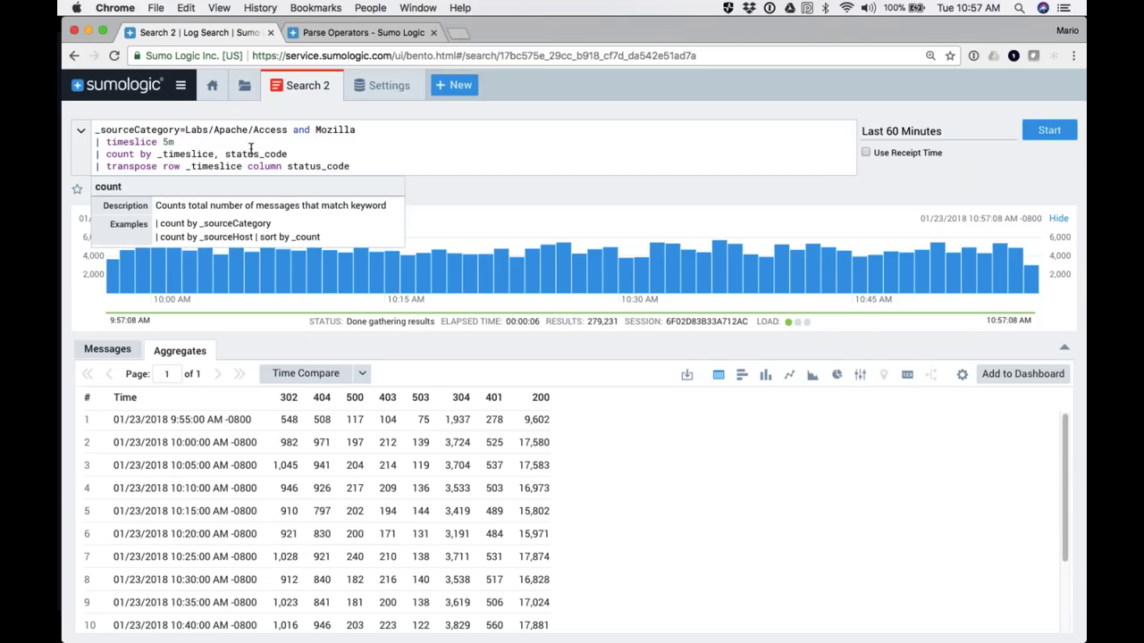
double_click(248, 154)
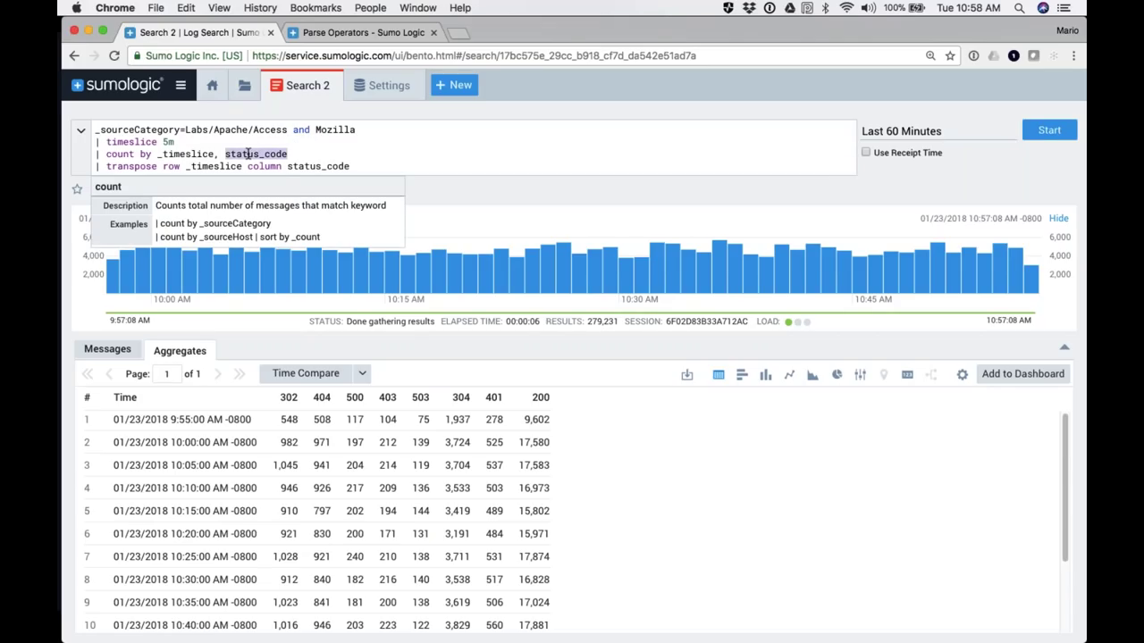
left_click(615, 465)
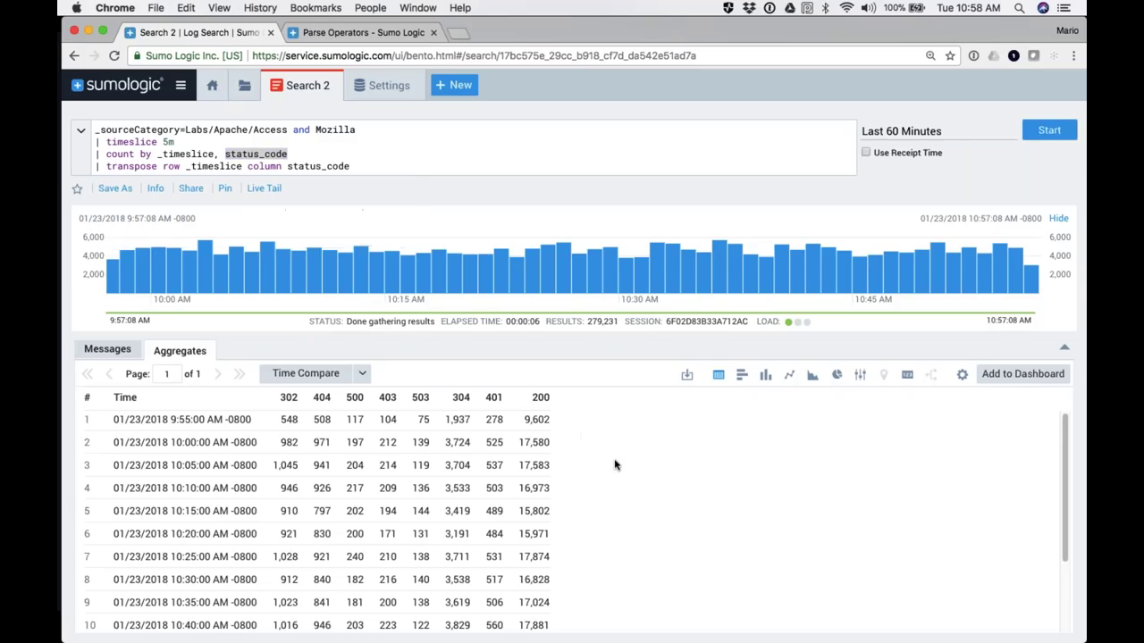
Step: Try line, pie and bar chart views of the results, settling on a column chart
left_click(766, 375)
left_click(789, 375)
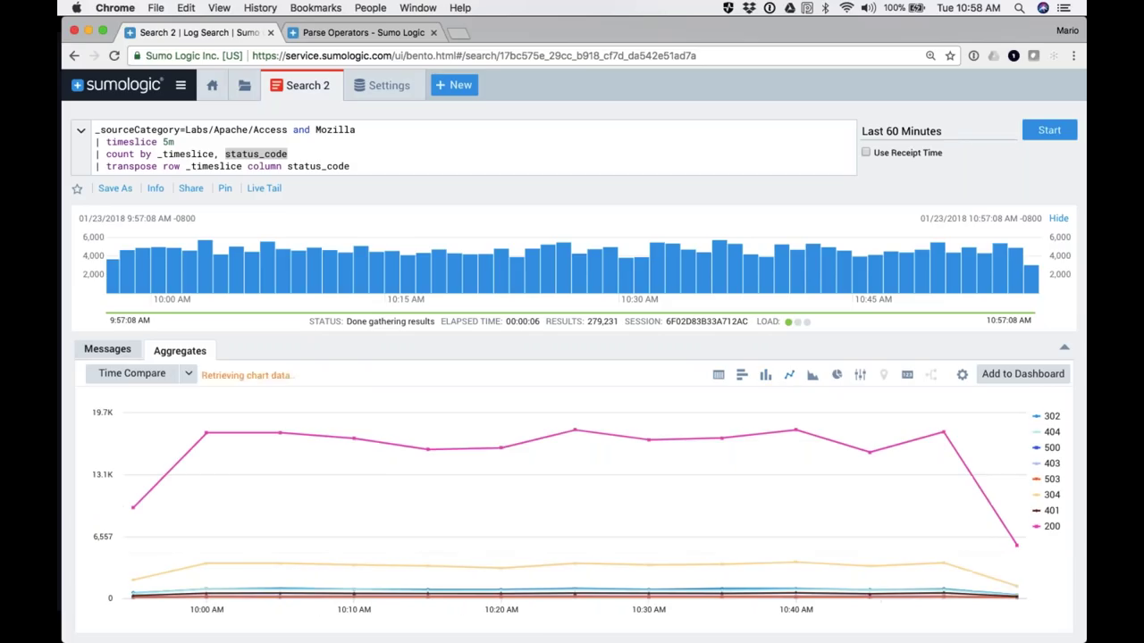
left_click(836, 376)
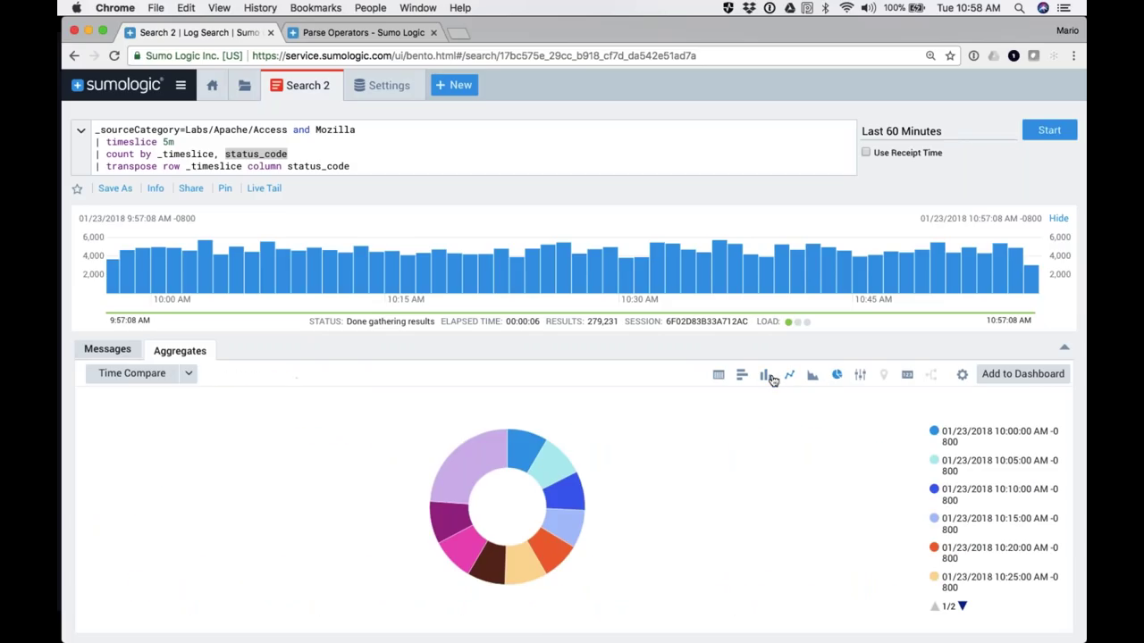
left_click(742, 376)
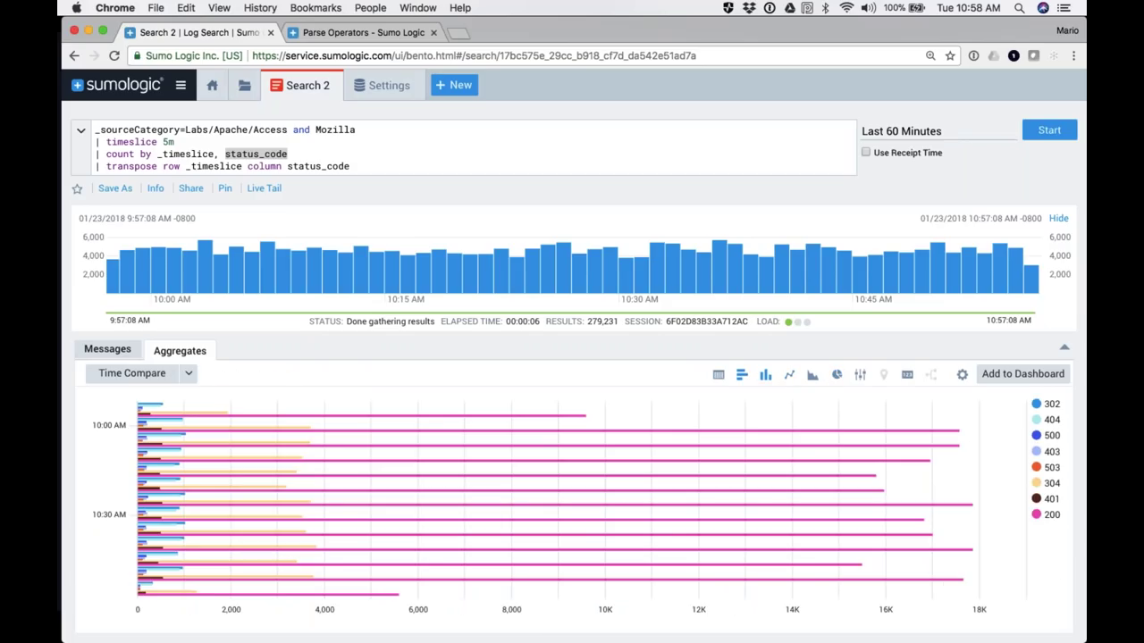
left_click(765, 376)
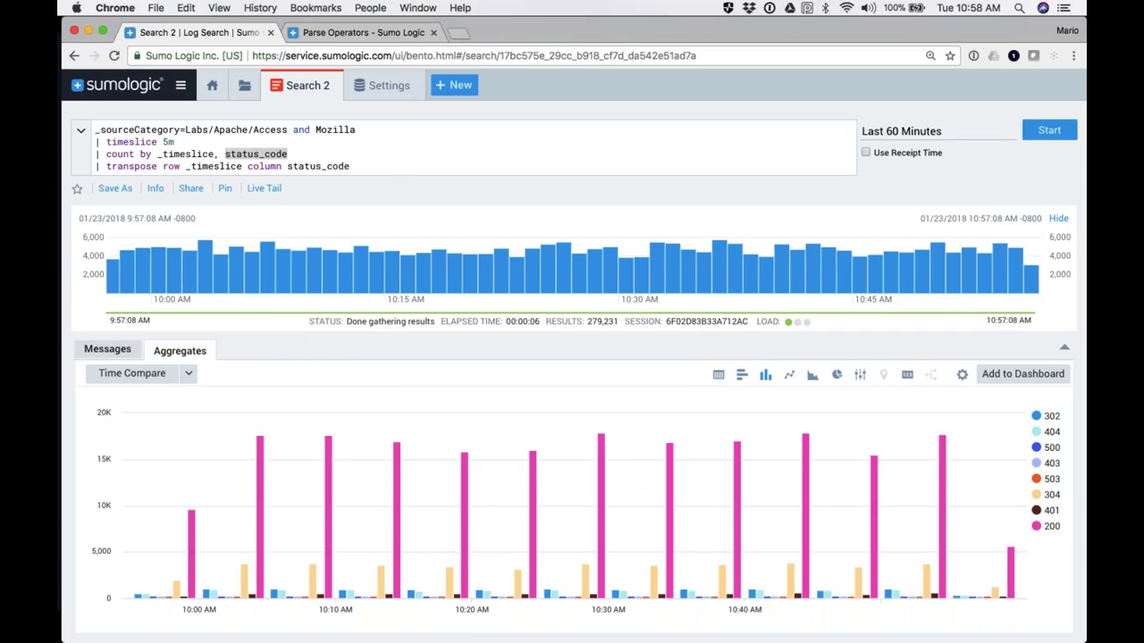
Step: Hide the 200 and 304 series from the column chart
left_click(1051, 527)
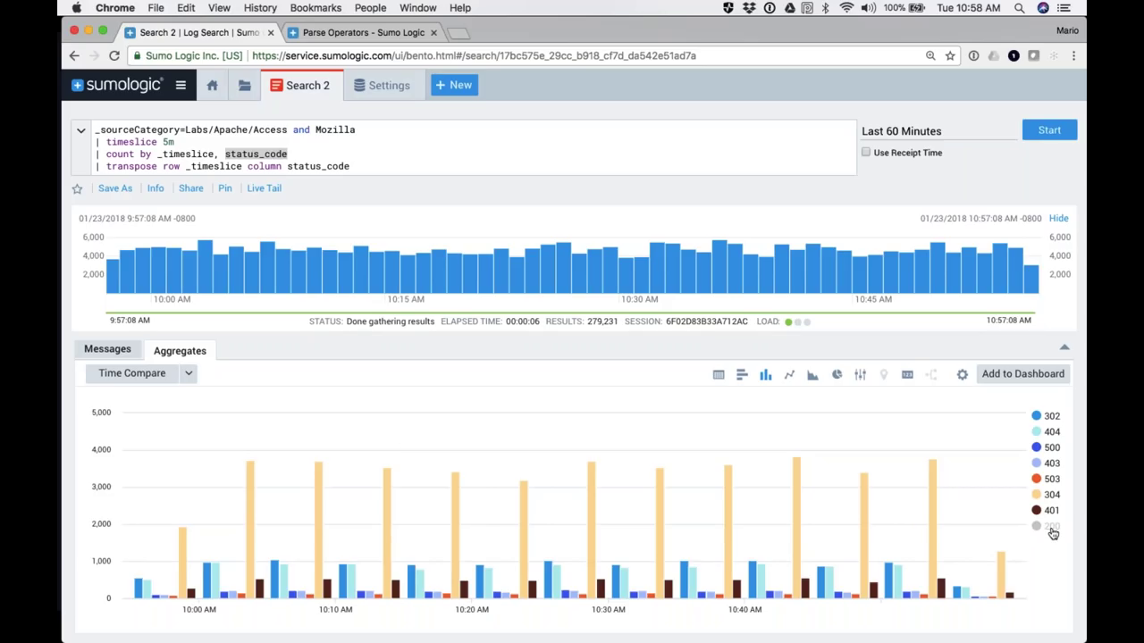
left_click(1051, 496)
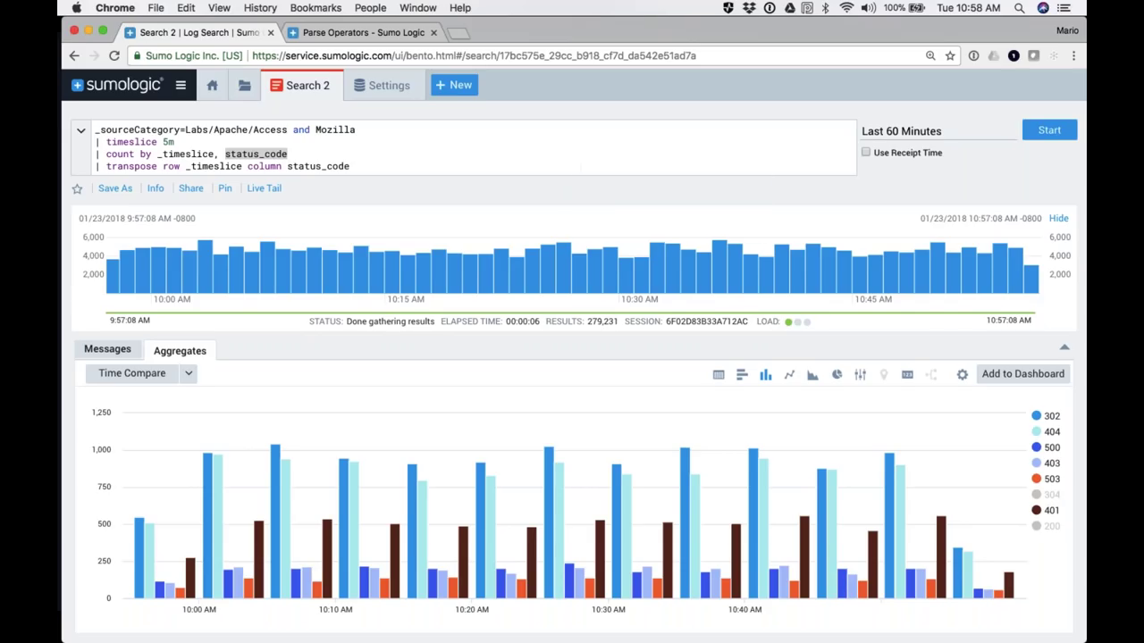
left_click(200, 154)
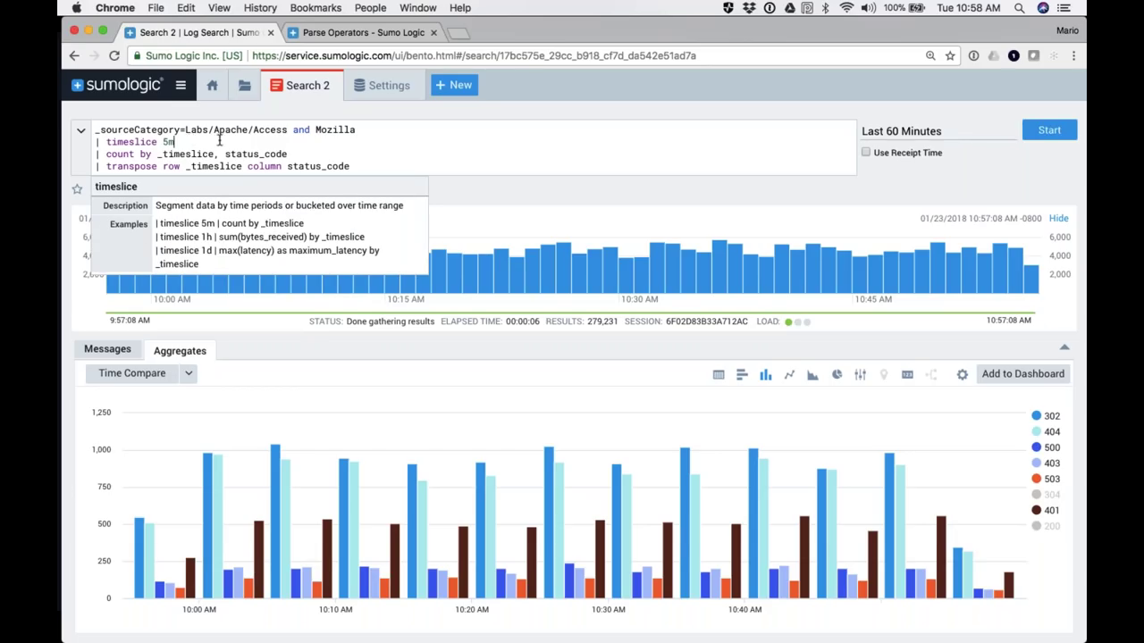
Step: Add '| where !(status_code=200 or status_code=304)' after the source line and rerun, giving 34,616 results
left_click(367, 129)
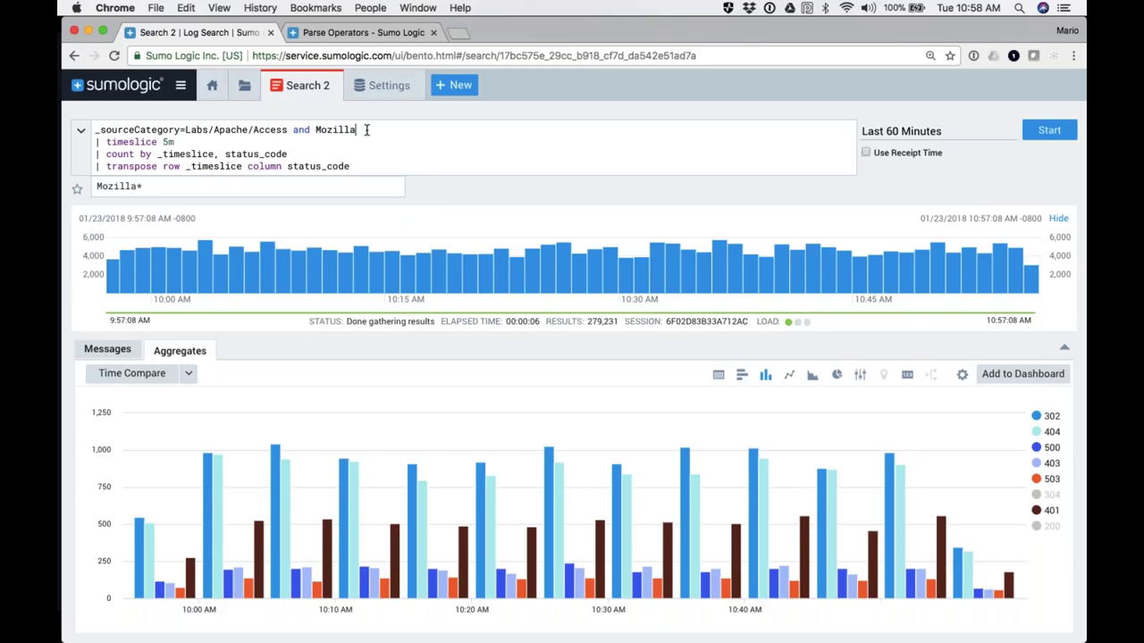
key("Return")
type("| where ")
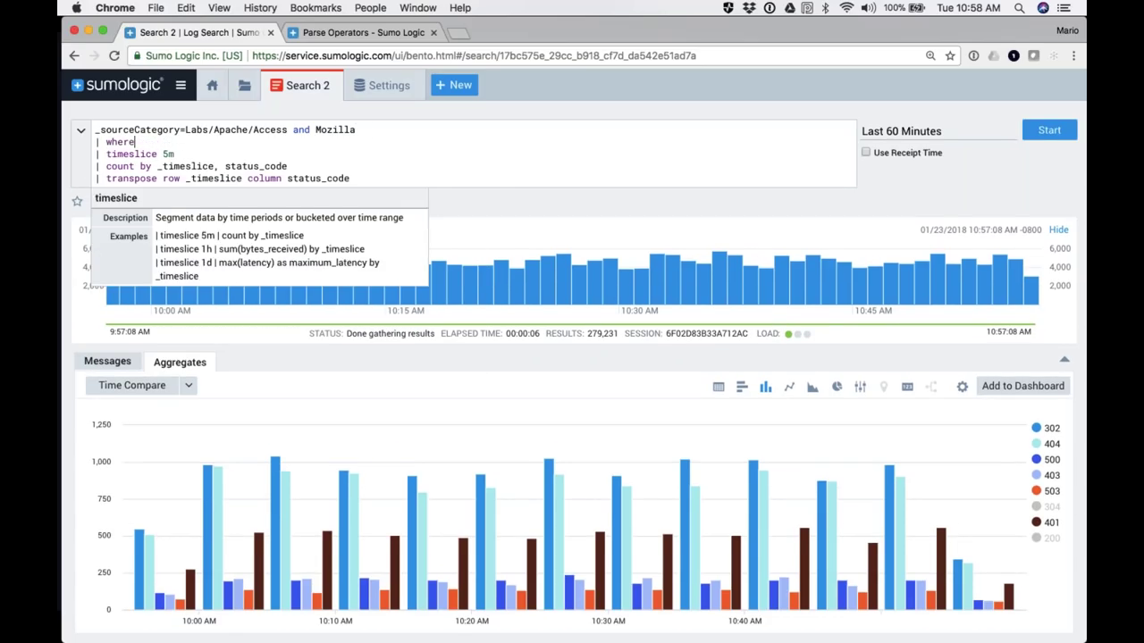
type("statu")
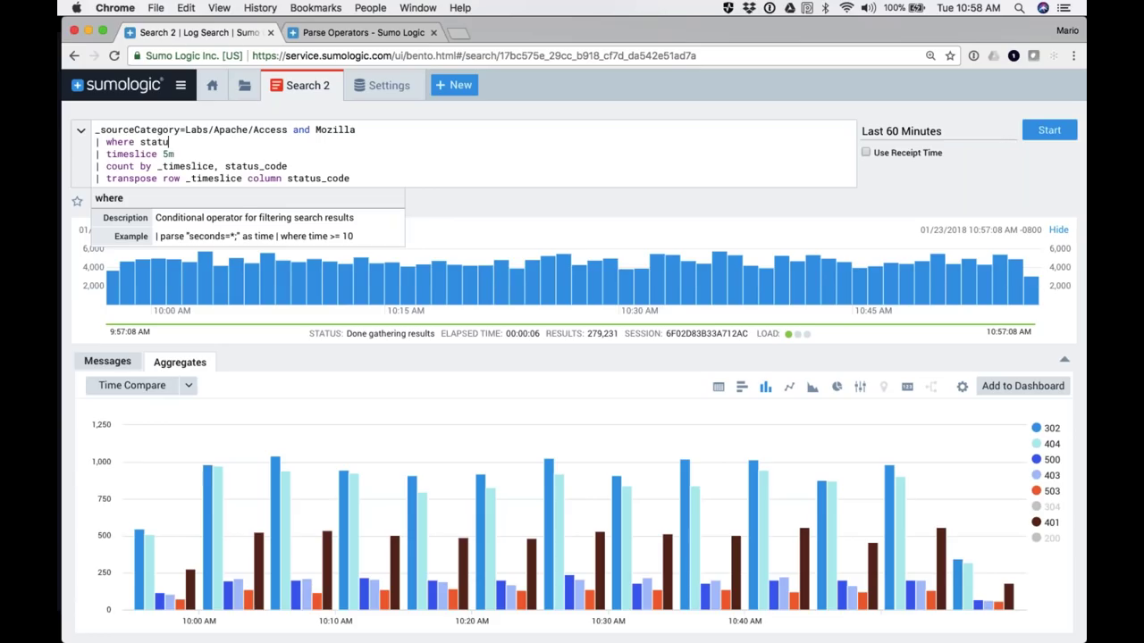
type("s_code=200 or status_code=304)")
left_click(312, 142)
left_click(208, 142)
type("!(")
key("Right")
key("Right")
key("Right")
key("Right")
key("Right")
key("Right")
key("Right")
key("Right")
key("Right")
key("Right")
key("Right")
key("Right")
key("Right")
key("Right")
key("Right")
key("Right")
key("Right")
key("Right")
key("Right")
key("Right")
key("Right")
key("Right")
key("Right")
key("Right")
key("Right")
key("Right")
key("Right")
key("Right")
key("Right")
key("Right")
key("Right")
key("Right")
key("Right")
key("Right")
key("Right")
key("Return")
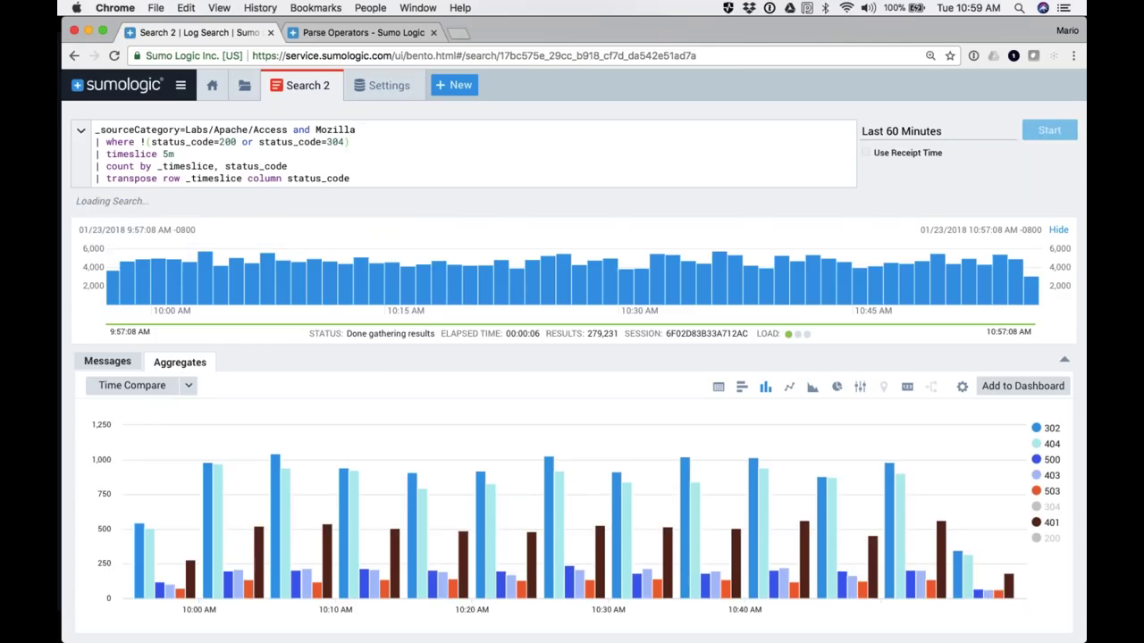
left_click_drag(355, 129, 358, 147)
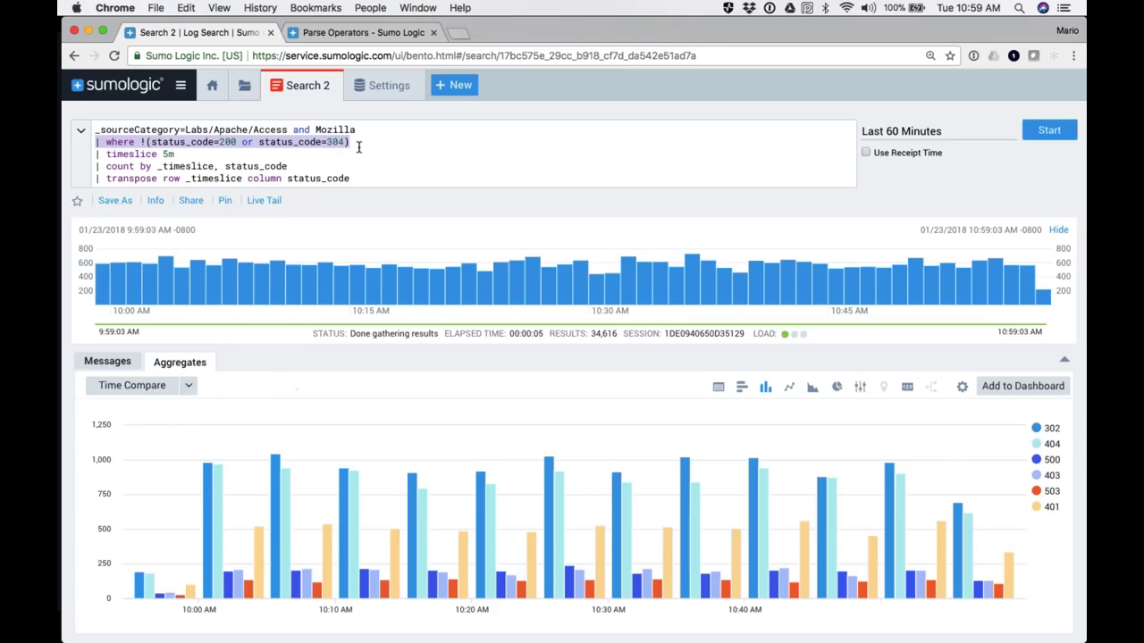
Step: Merge the filter onto the first line as 'and !(status_code=200 or status_code=304)' after Mozilla
left_click(97, 155)
left_click_drag(104, 155, 371, 181)
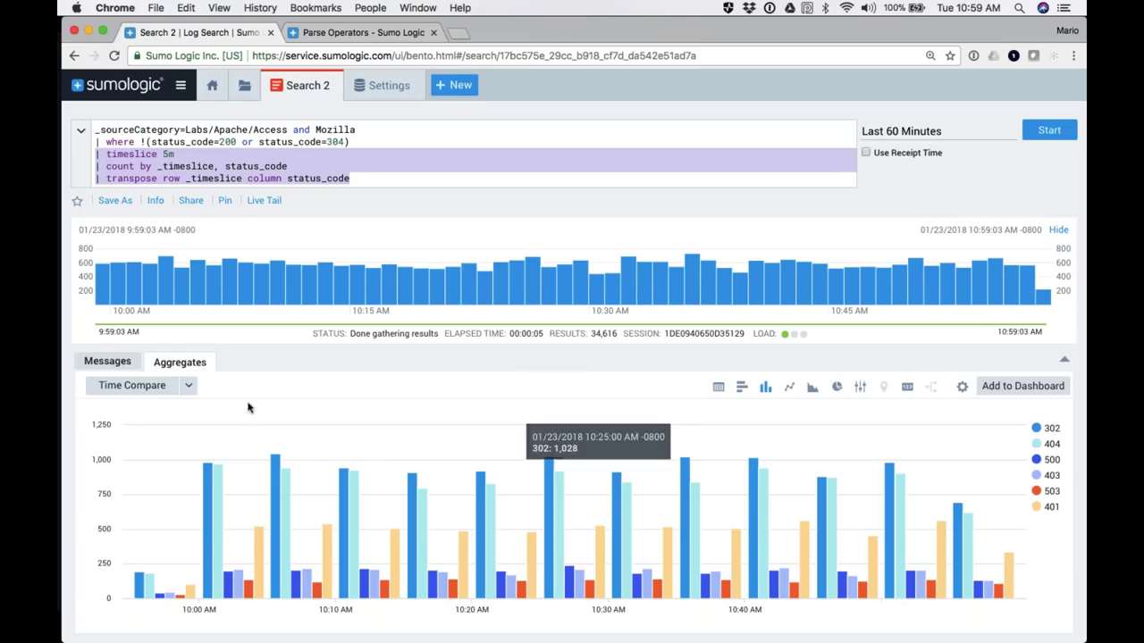
double_click(184, 141)
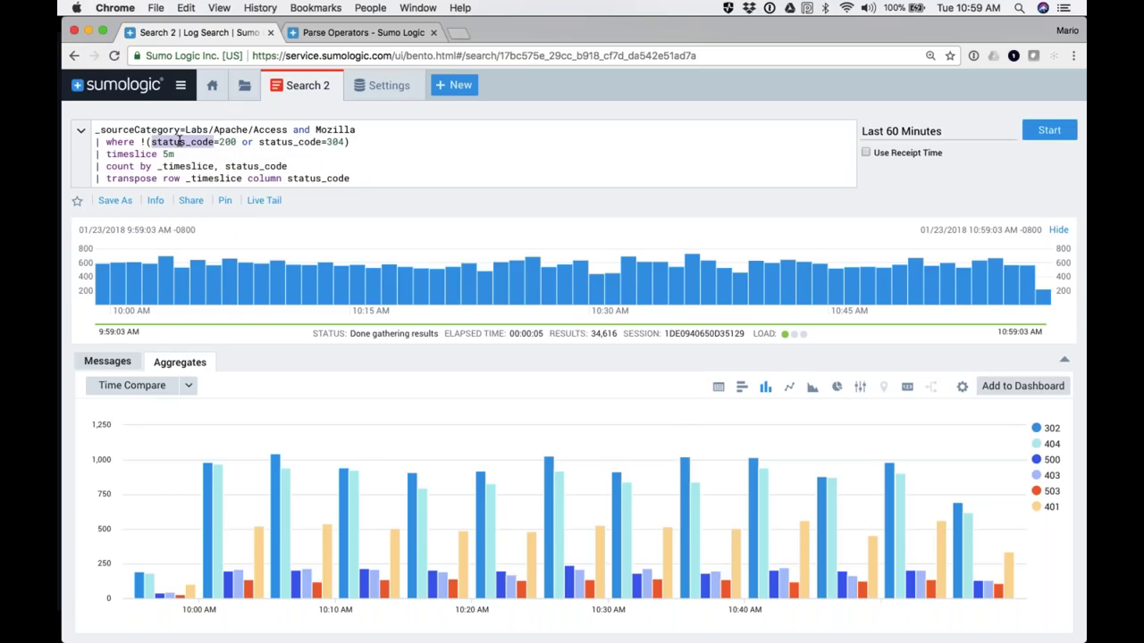
double_click(296, 141)
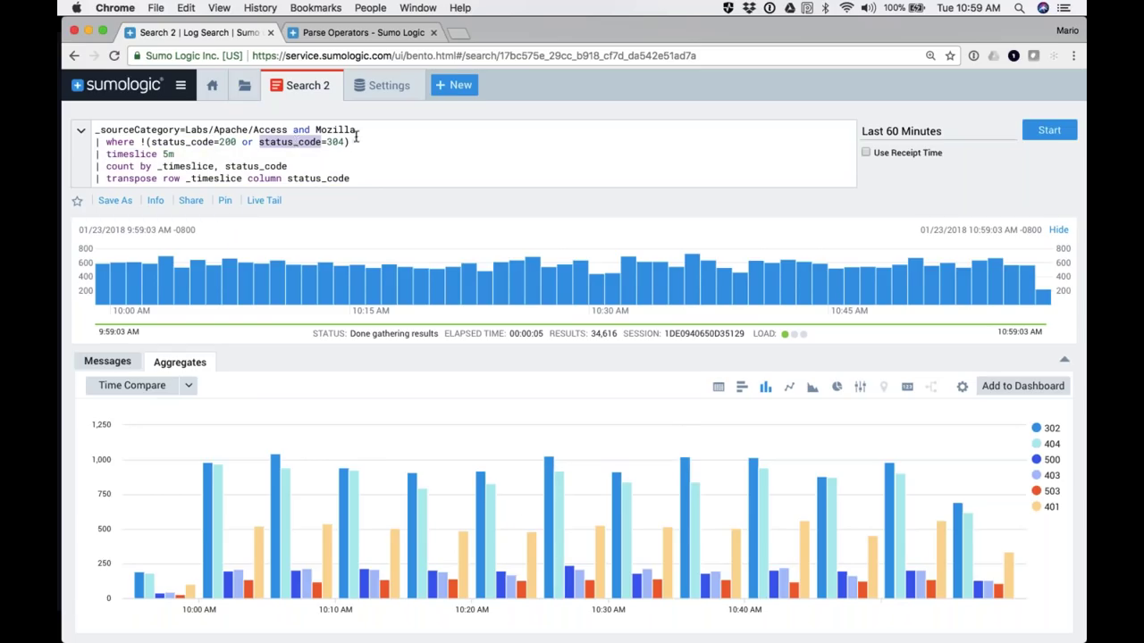
left_click(147, 142)
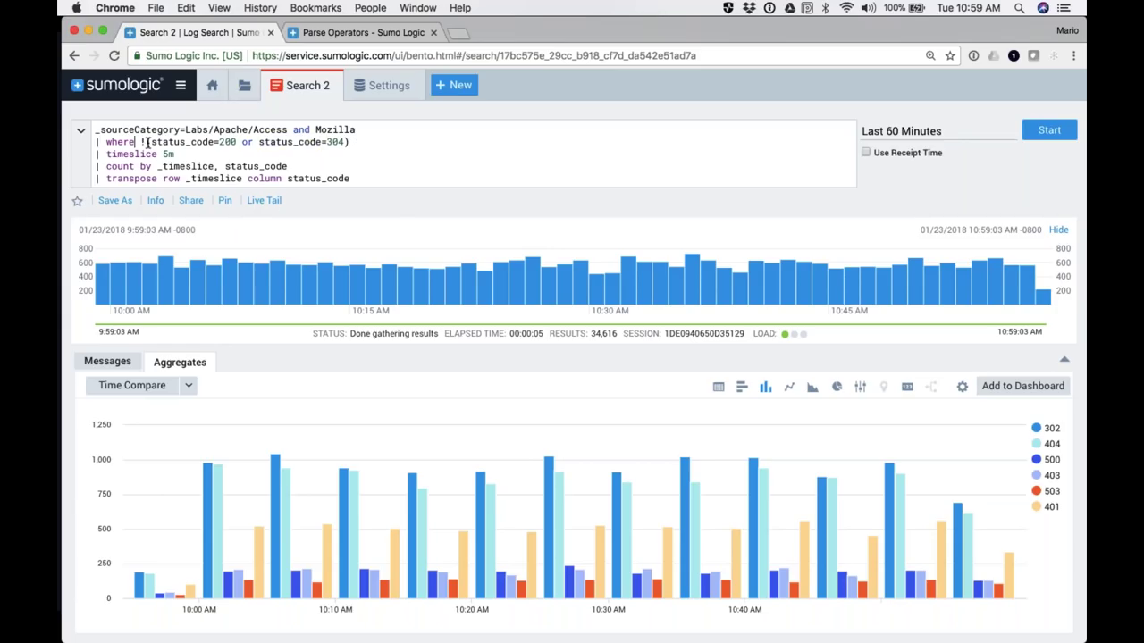
key("BackSpace")
key("BackSpace")
key("BackSpace")
key("BackSpace")
key("BackSpace")
key("BackSpace")
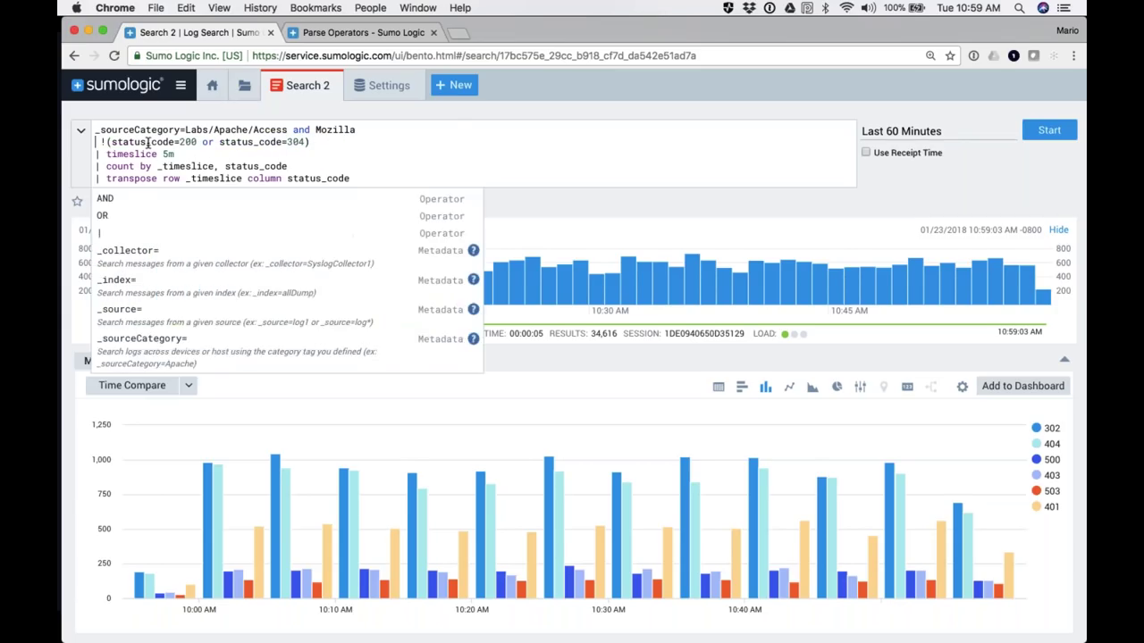
key("BackSpace")
key("BackSpace")
type("and")
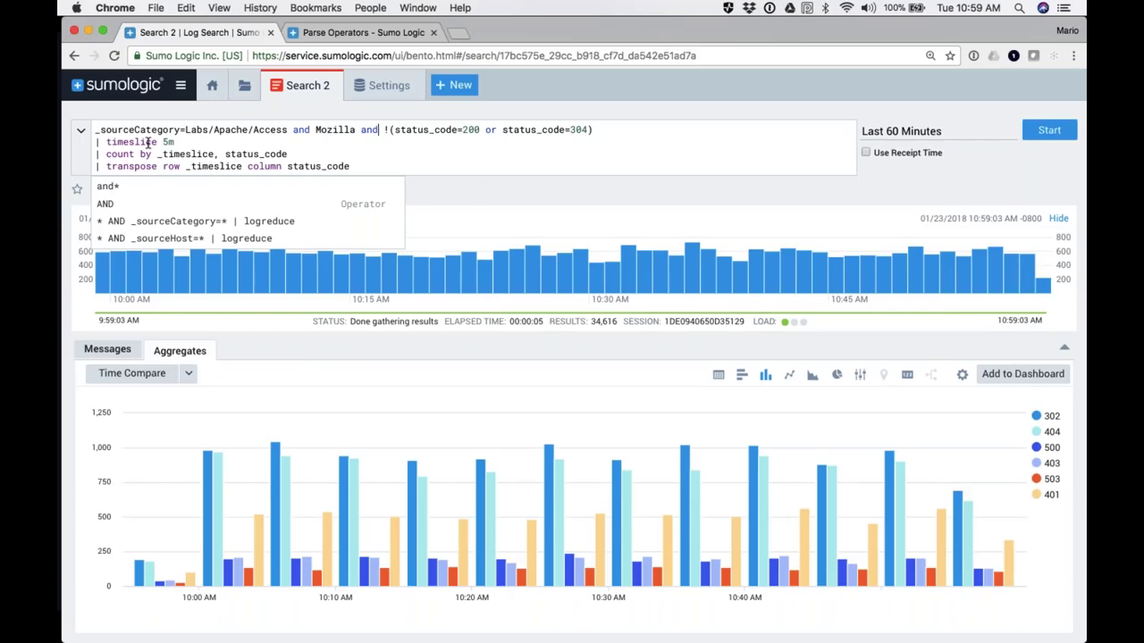
Step: Review the merged first query line and the timeslice, count and transpose lines
left_click(393, 130)
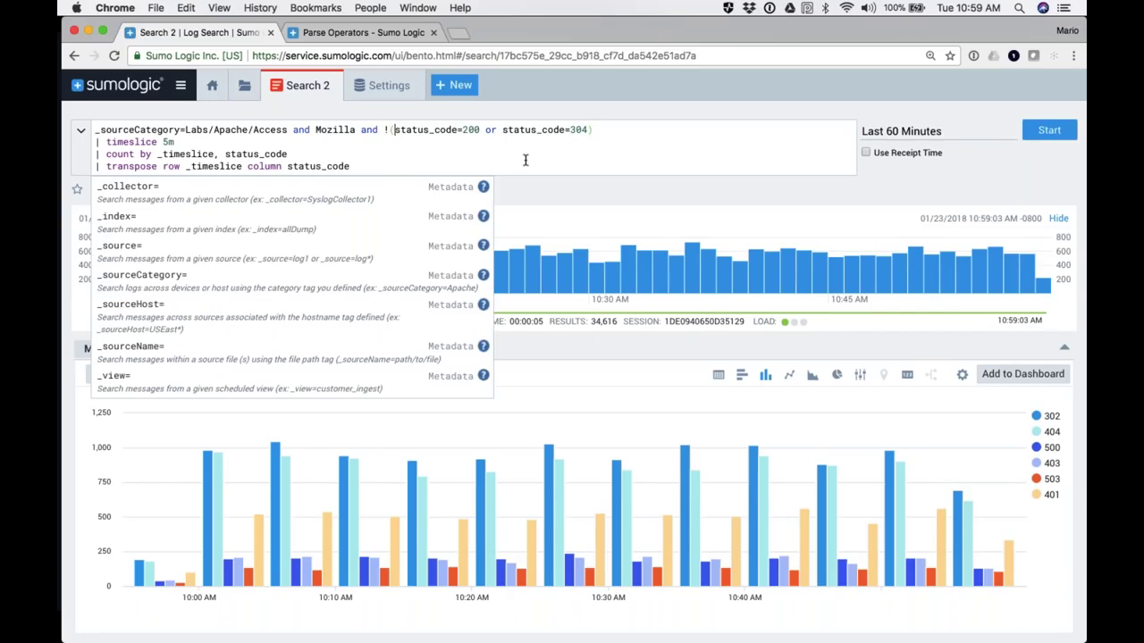
left_click(593, 130)
left_click_drag(593, 130, 92, 126)
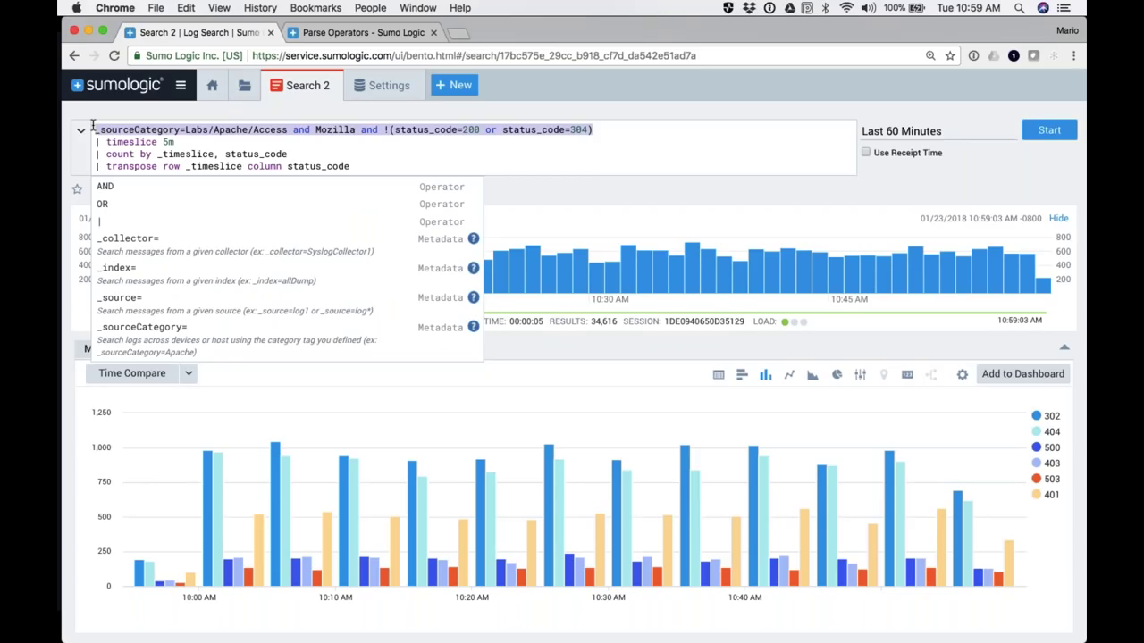
left_click(96, 154)
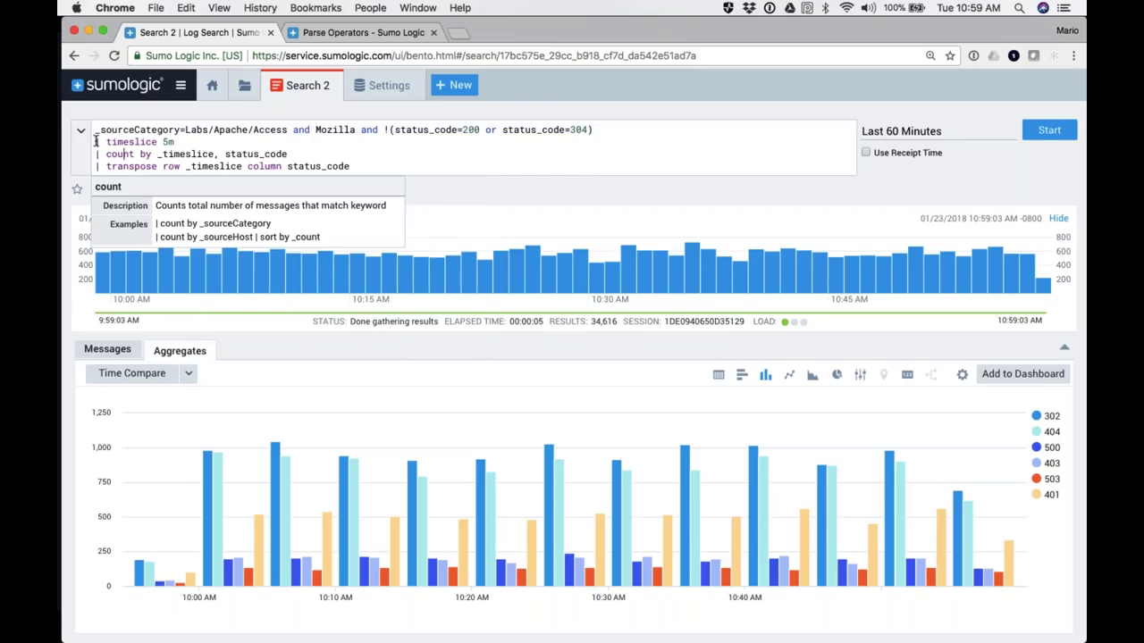
left_click_drag(95, 141, 347, 172)
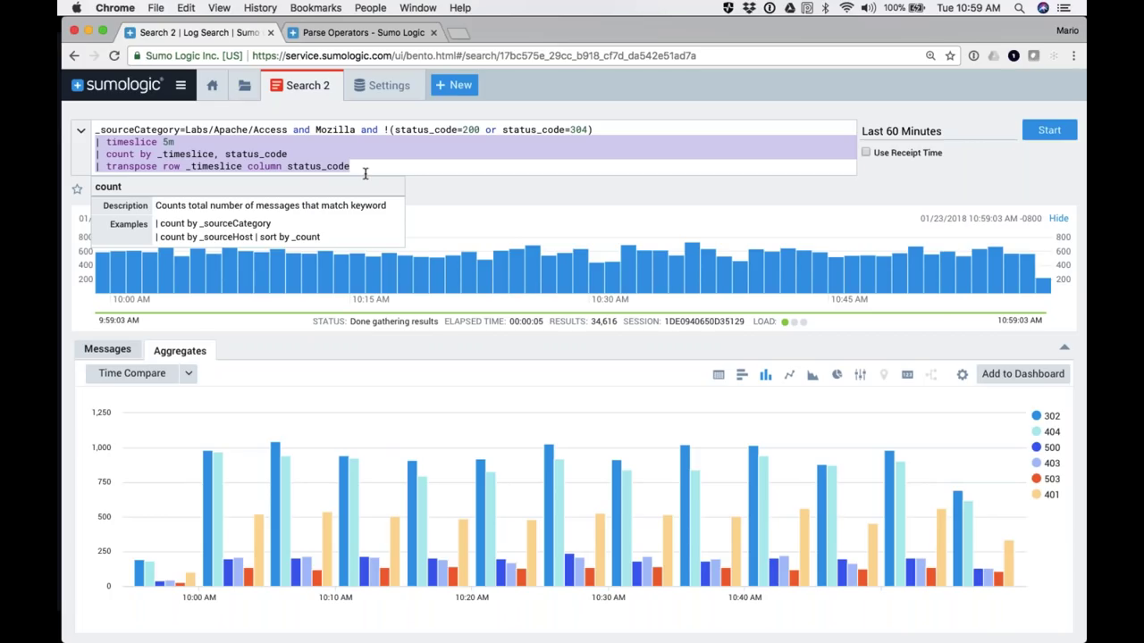
left_click_drag(594, 129, 96, 130)
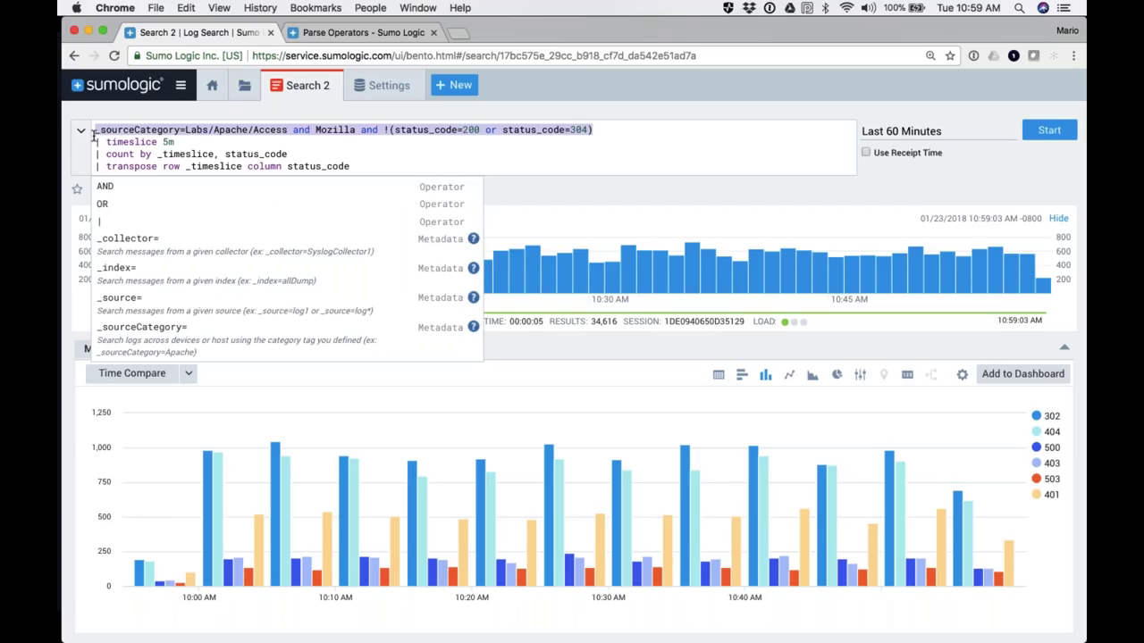
left_click(648, 198)
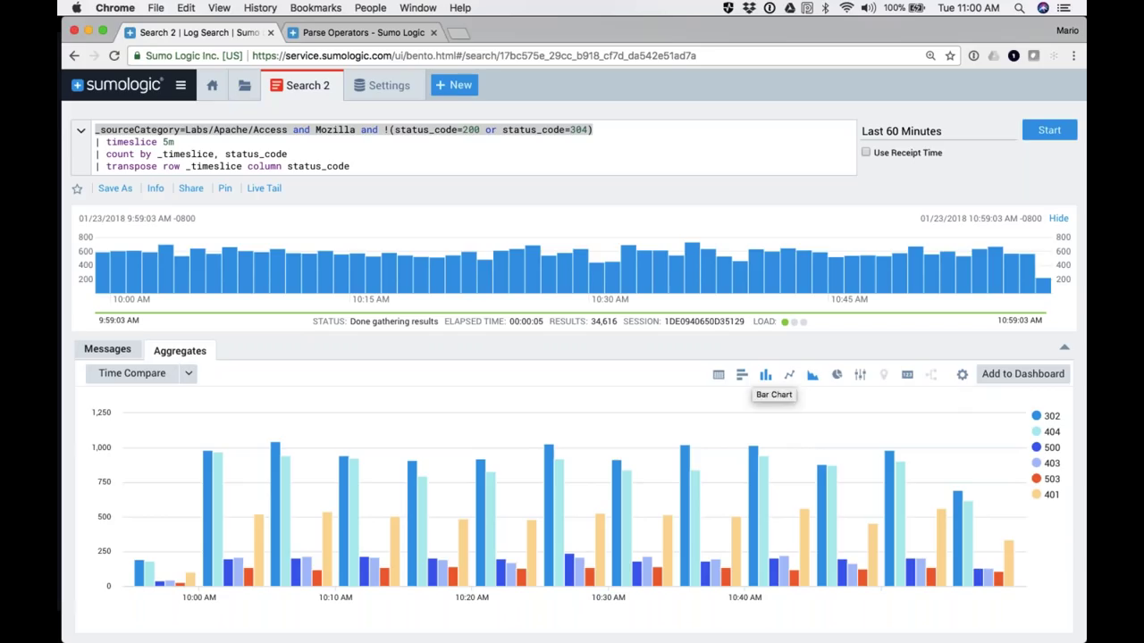
Step: Set the 404 series chart type to Line Chart in Change Series and save
left_click(962, 376)
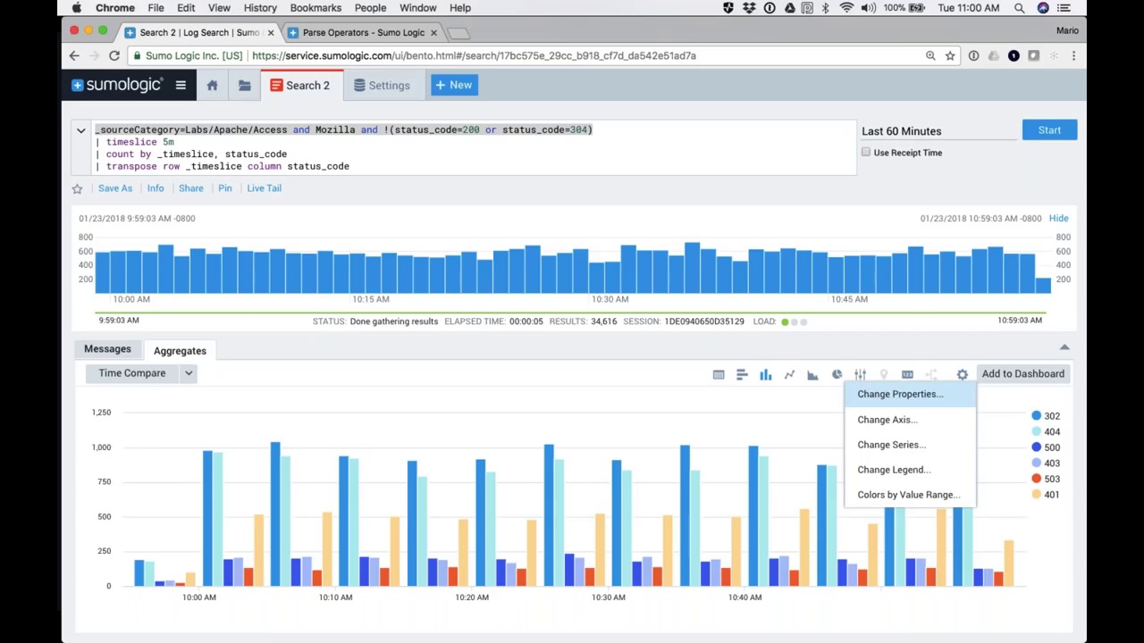
left_click(891, 445)
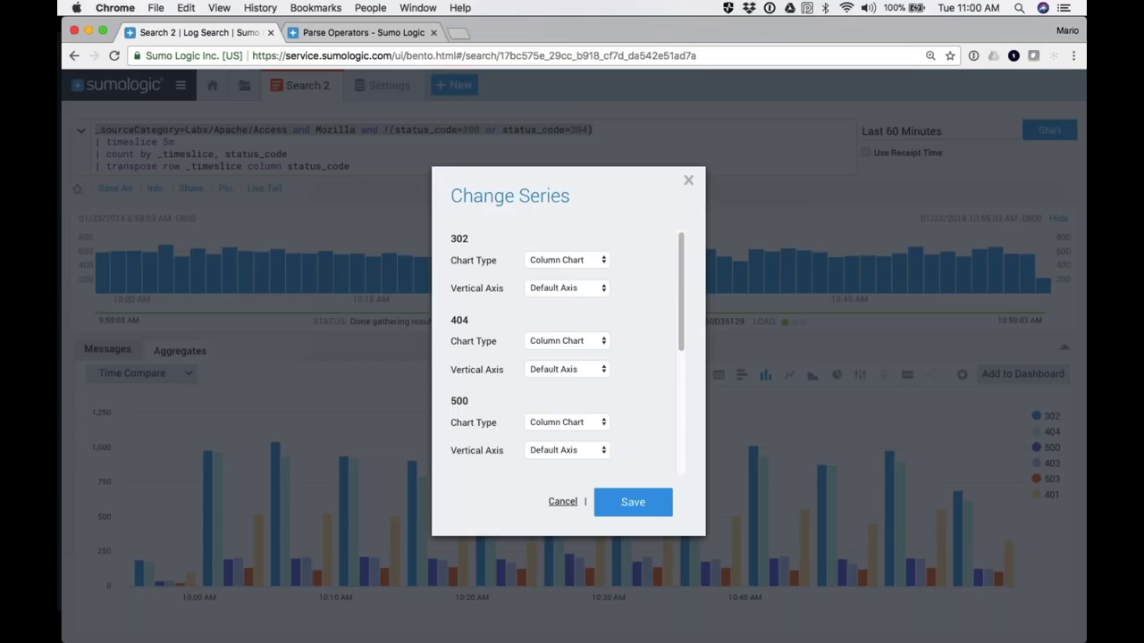
left_click(544, 345)
left_click(554, 353)
left_click(631, 502)
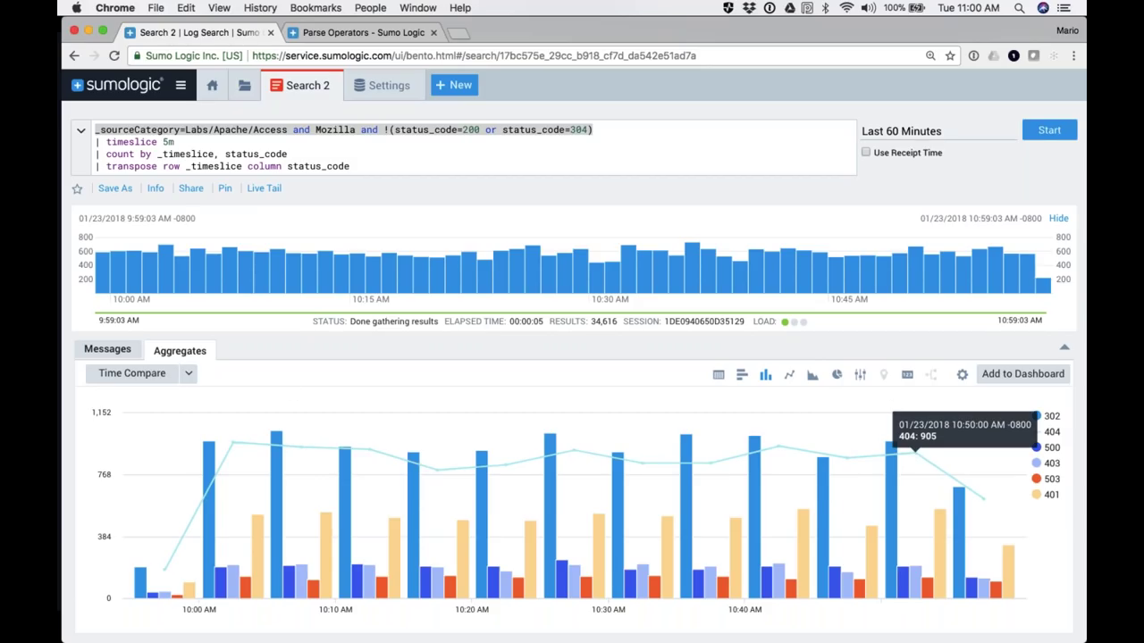
Step: Highlight the full four-line query, then switch over to the presentation slideshow
left_click(120, 129)
left_click_drag(96, 130, 363, 166)
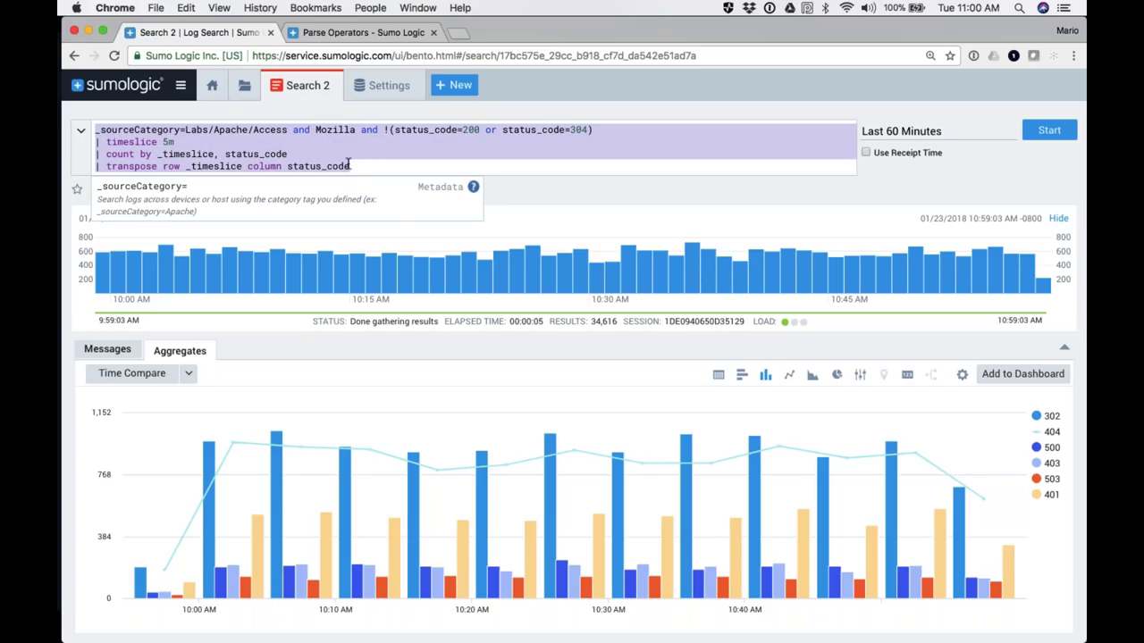
left_click(355, 167)
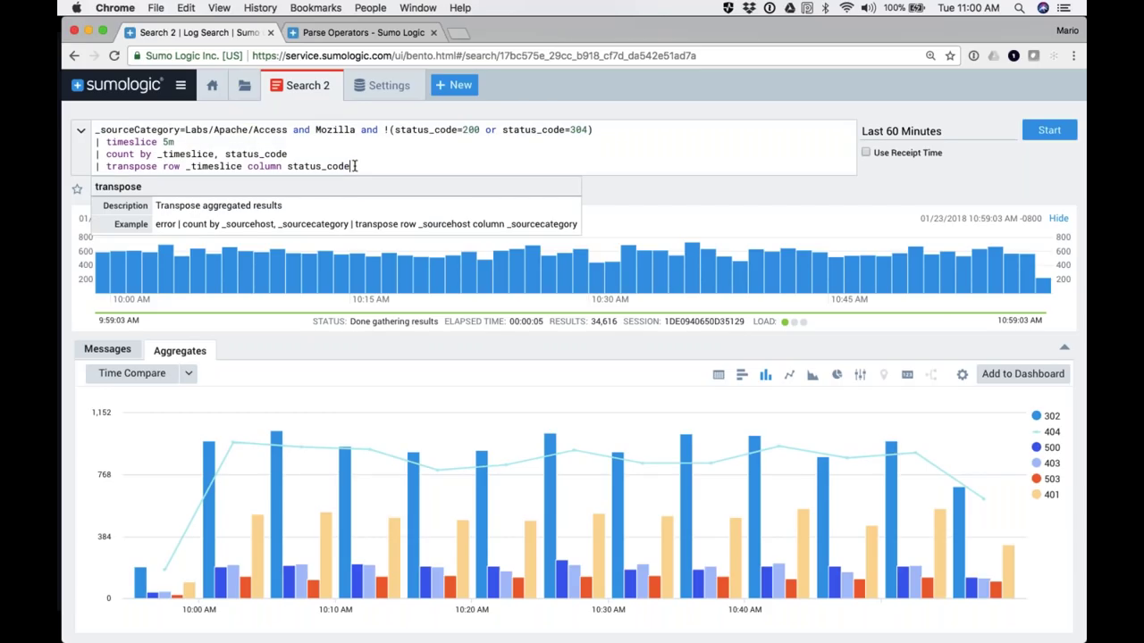
key("super+Tab")
key("super+Tab")
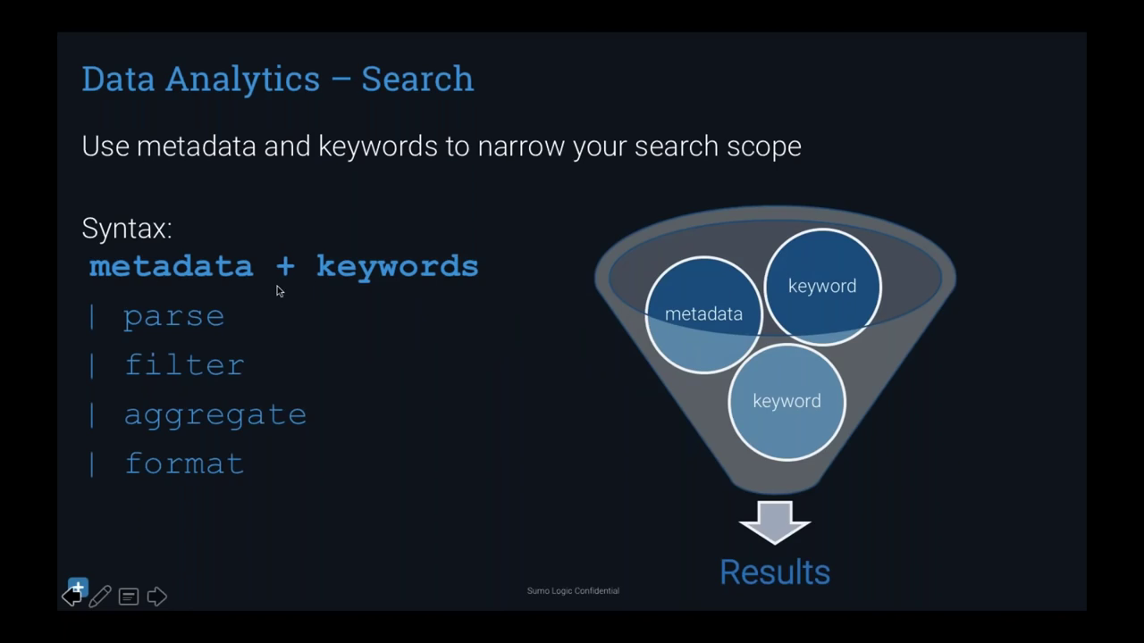
Step: Advance the slideshow from Search through the Parse and Filter slides toward Aggregate
key("Right")
key("Right")
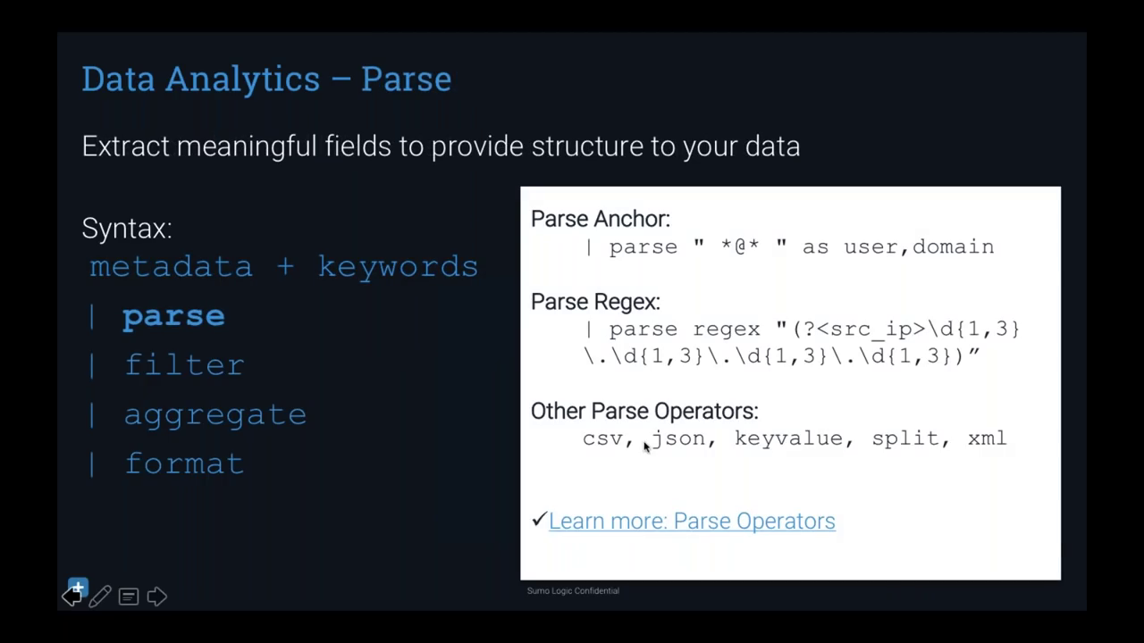
key("Right")
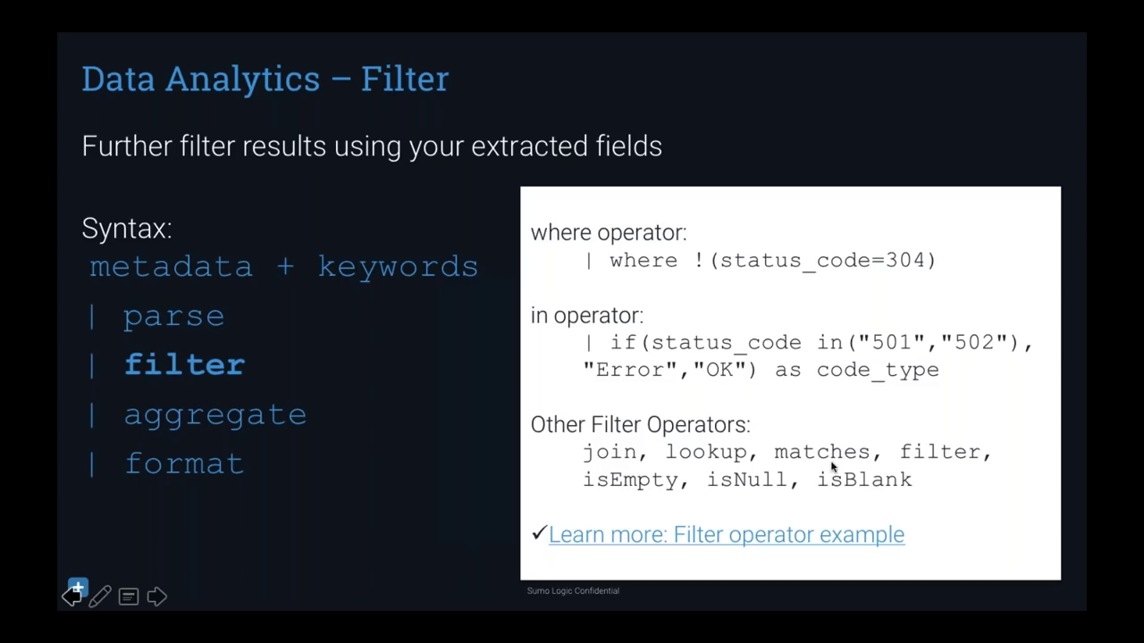
left_click(95, 382)
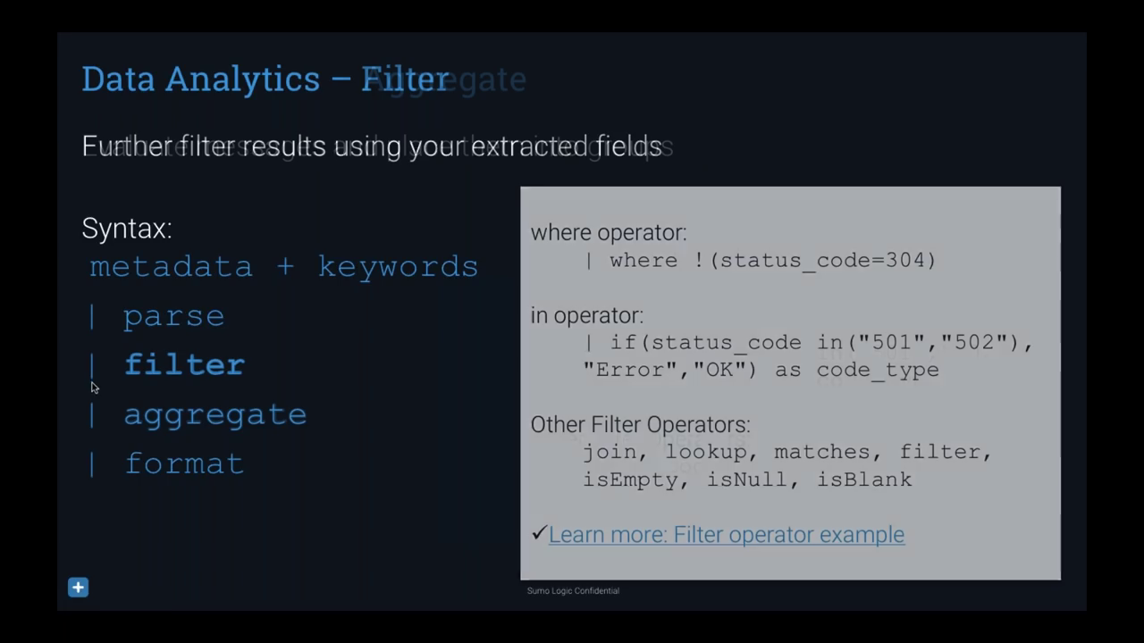
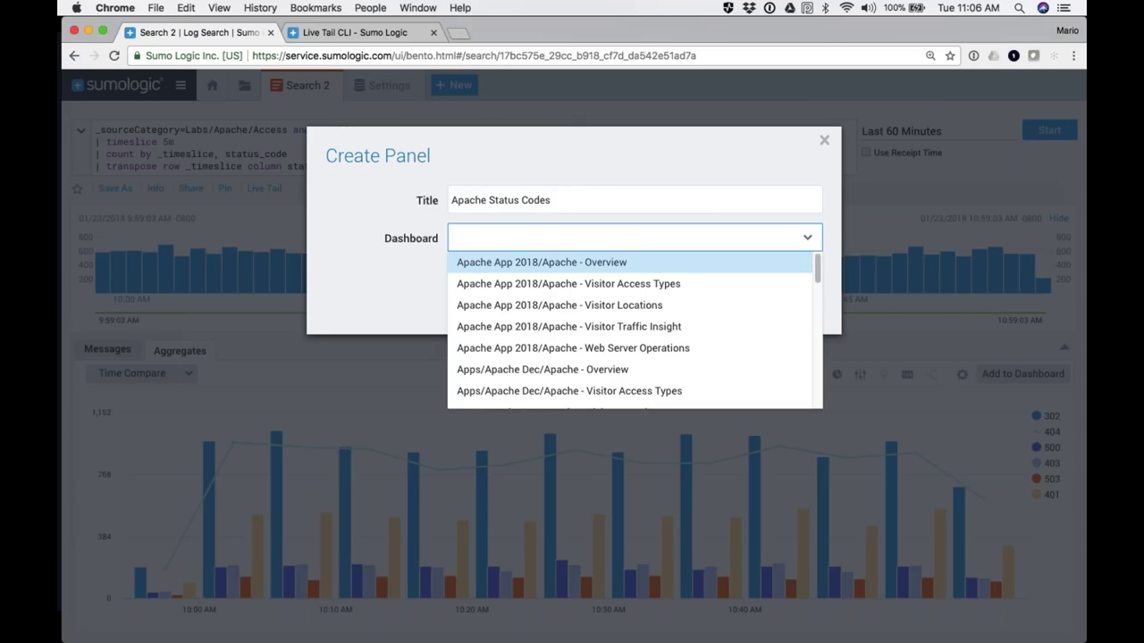
Step: Add the Apache Status Codes panel to a new '2018 Dashboard' and widen the panel
type("2018 ")
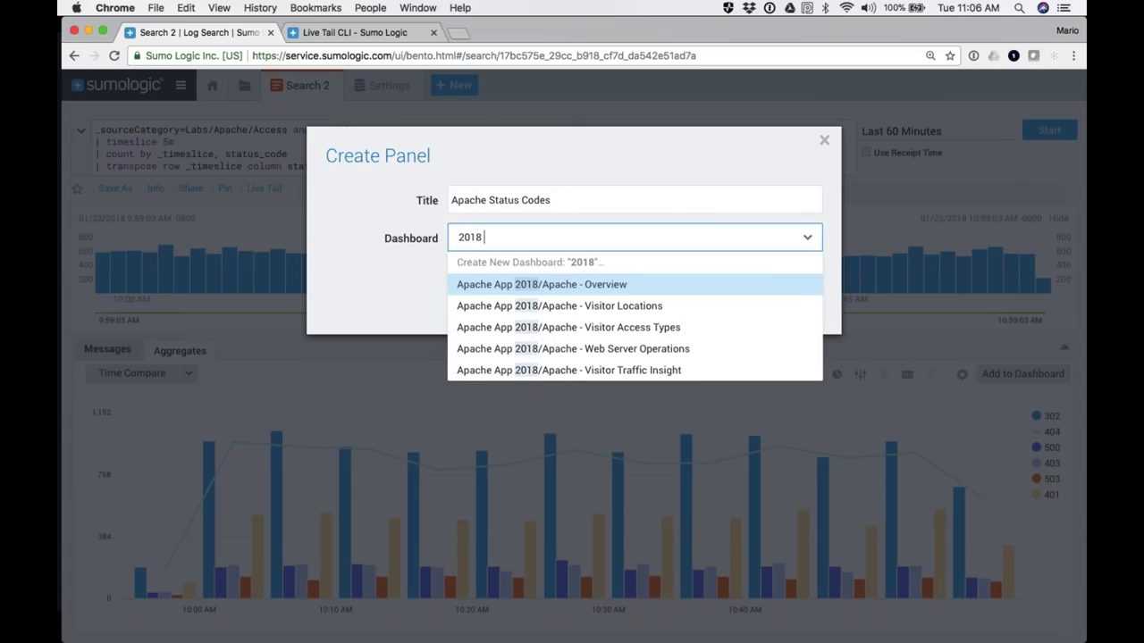
type("Dashboard")
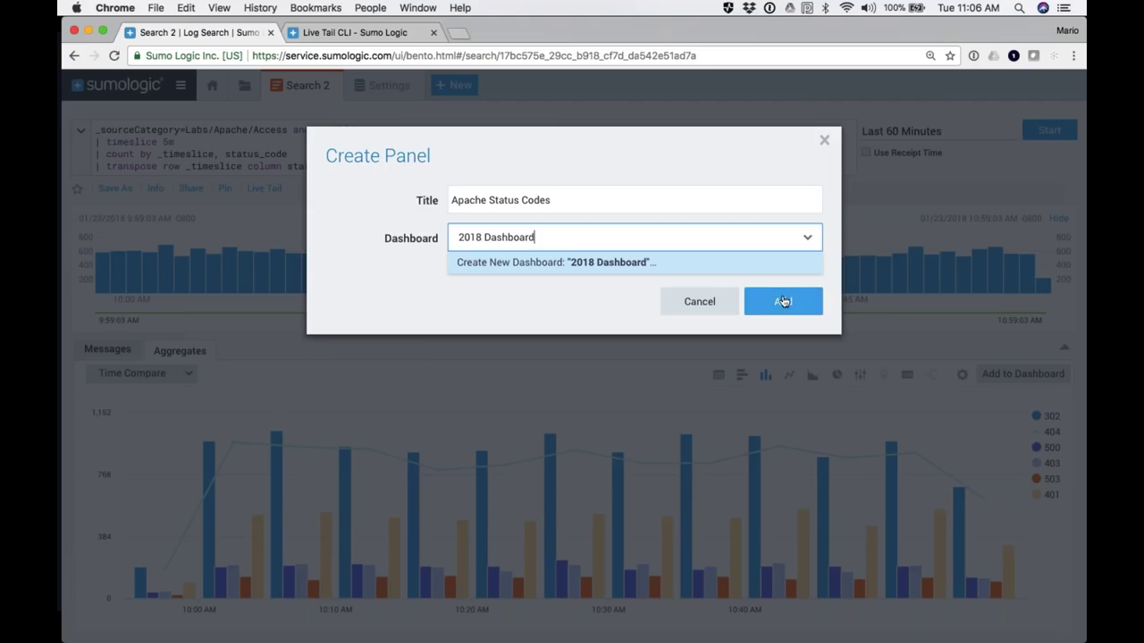
left_click(781, 301)
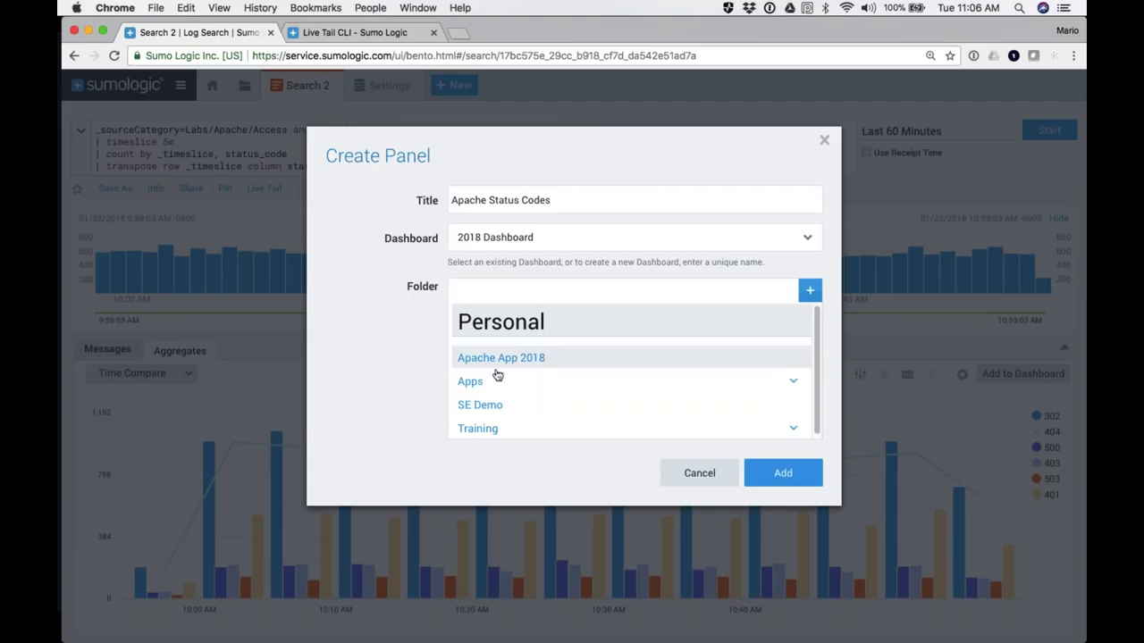
left_click(750, 468)
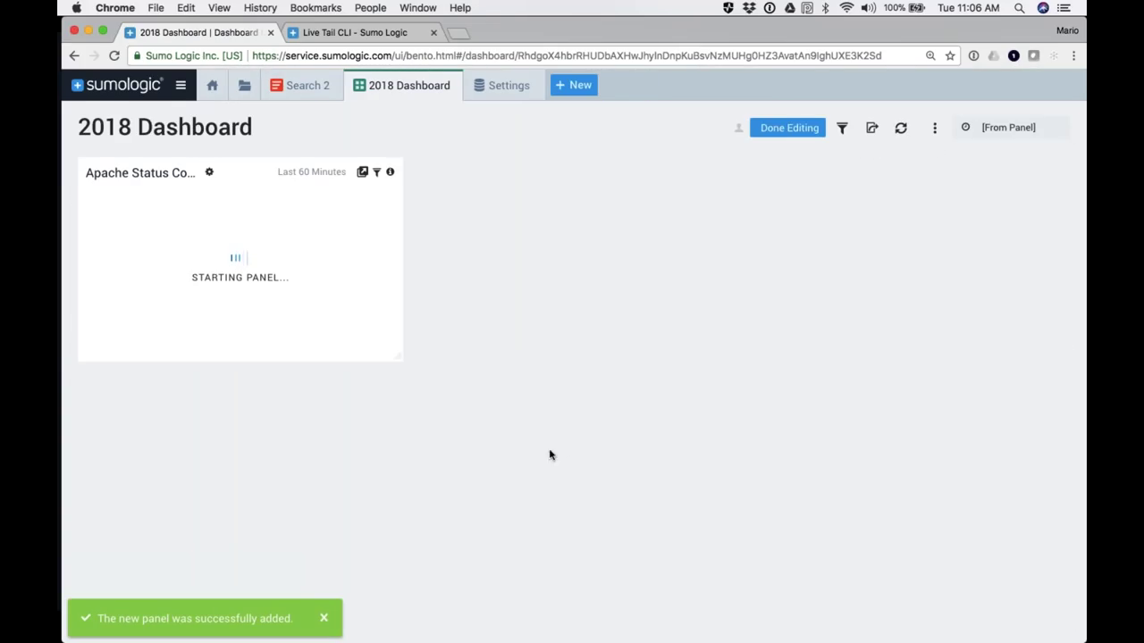
left_click_drag(401, 361, 650, 403)
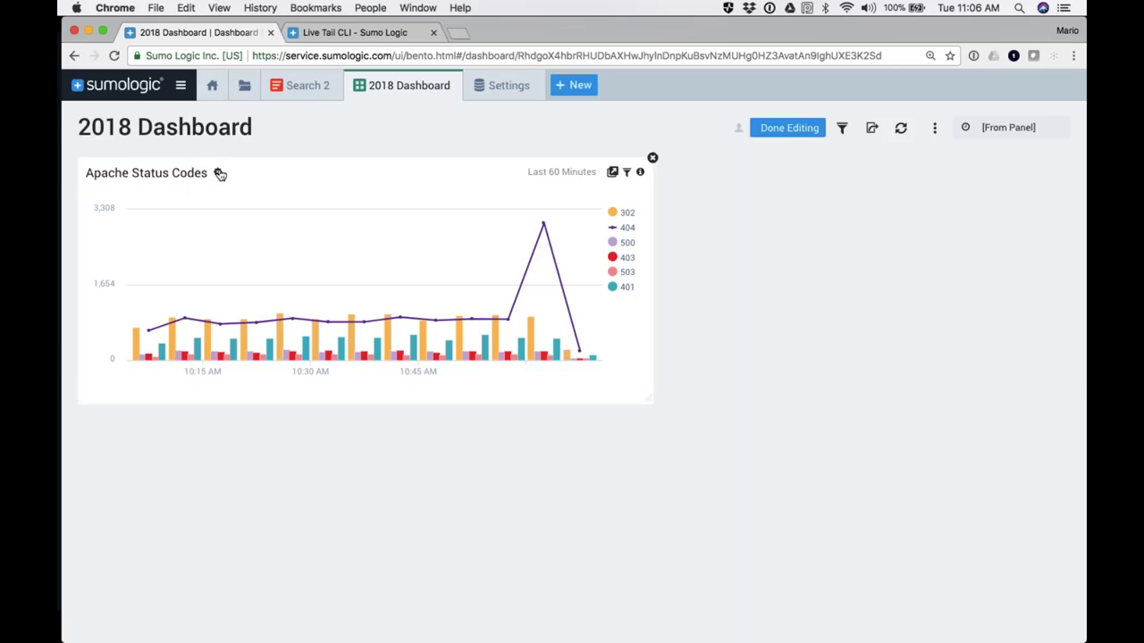
left_click(219, 174)
Step: Preview the panel as Table, Bar and Single Value Viewer, then return to a Column chart
left_click(511, 153)
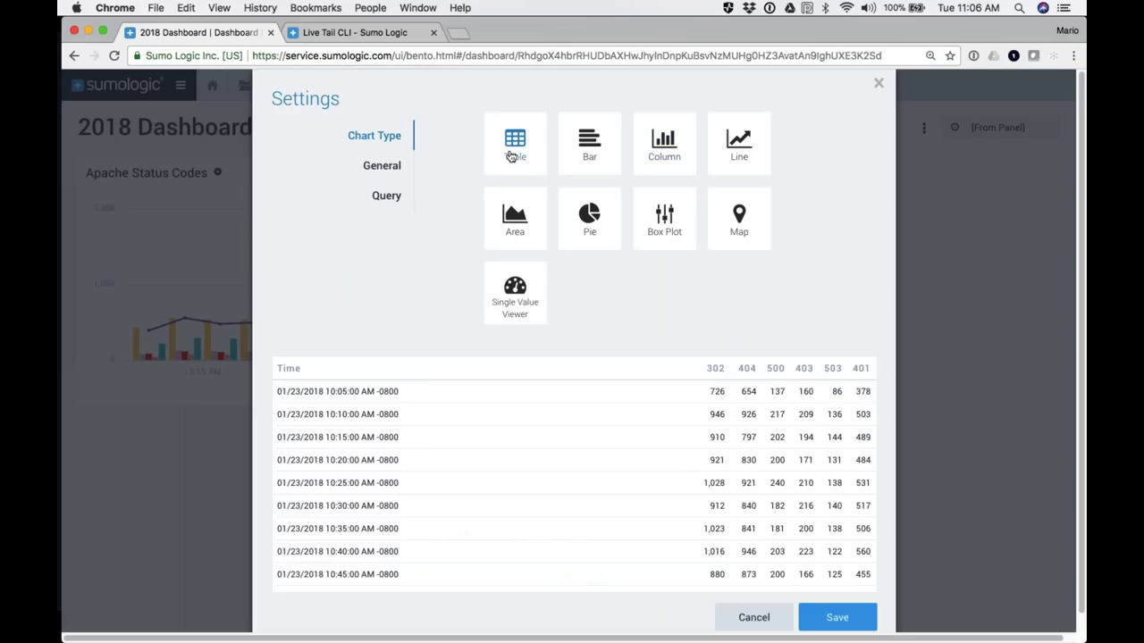
left_click(589, 143)
left_click(661, 152)
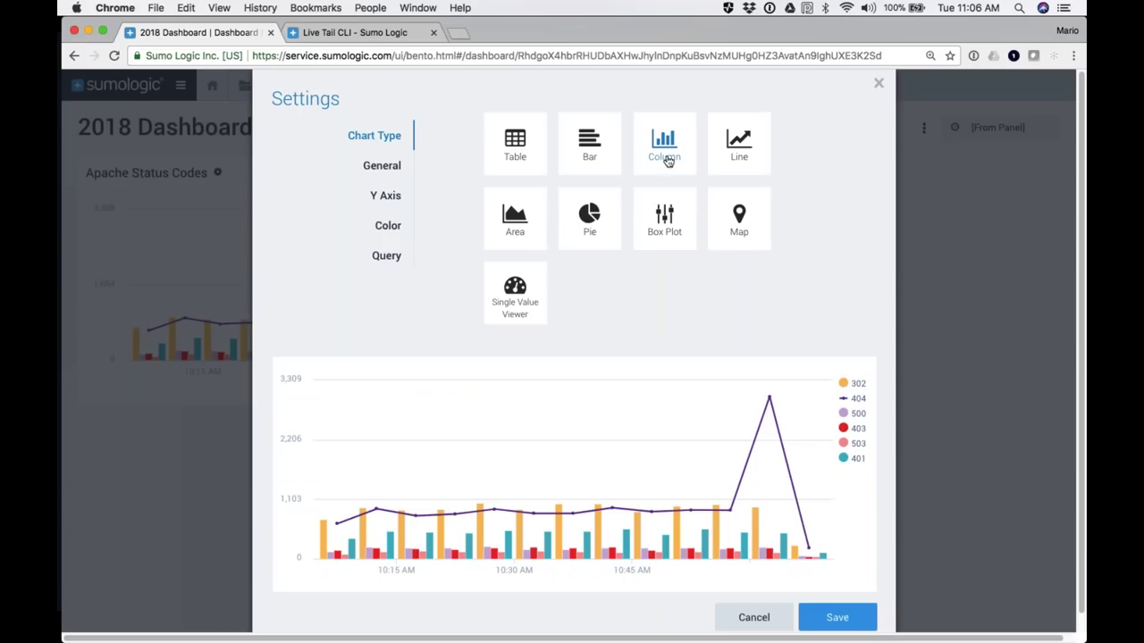
left_click(515, 293)
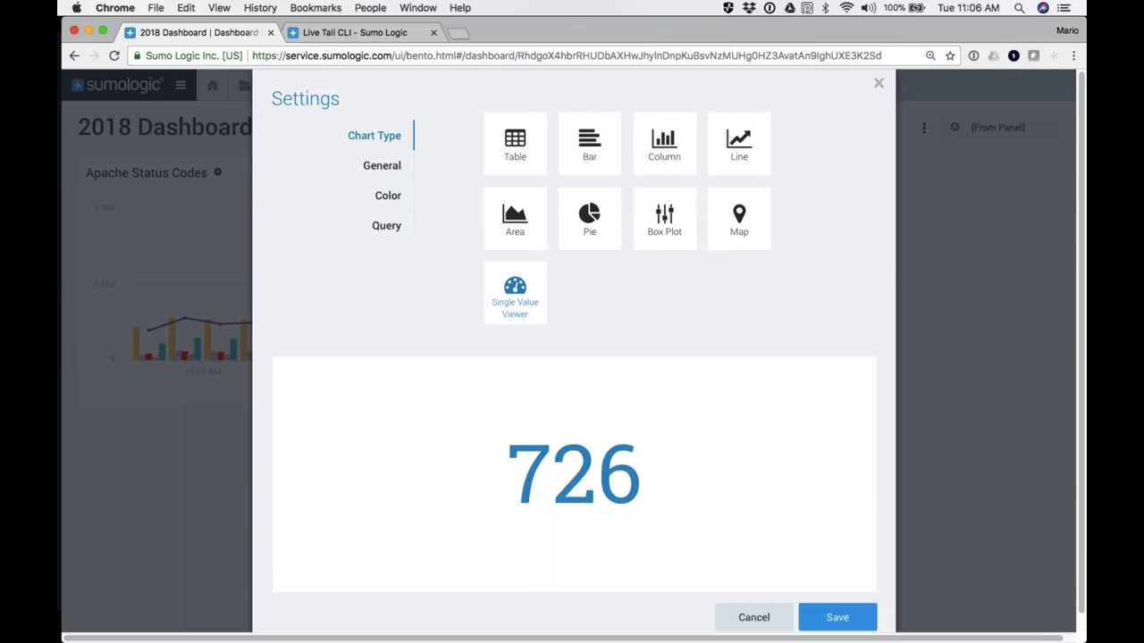
left_click(664, 143)
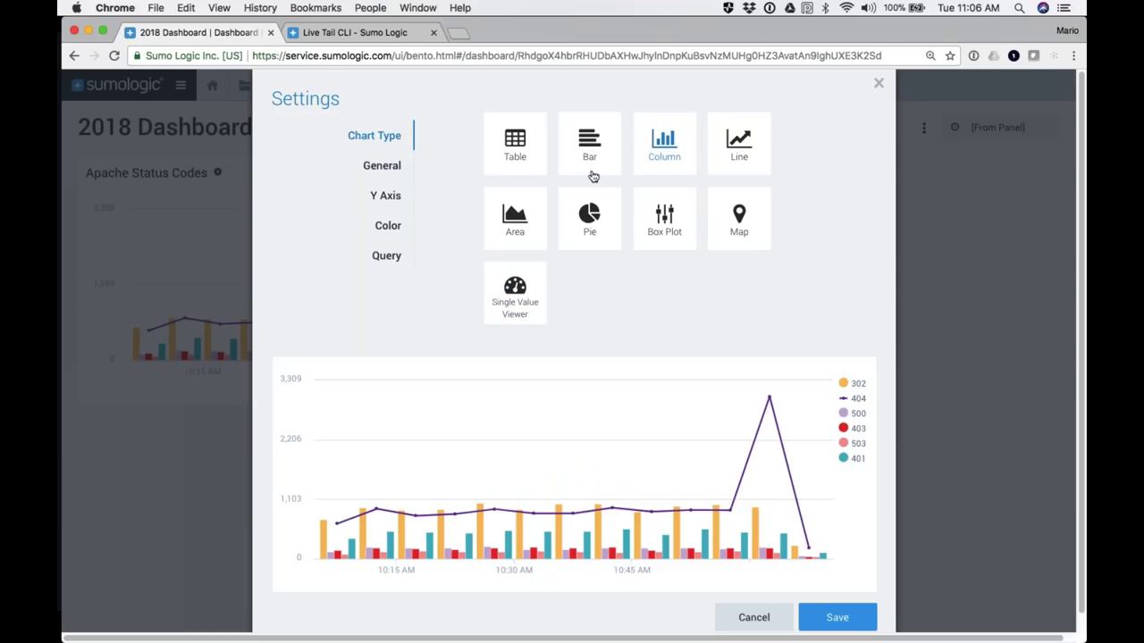
Step: Try Normal and Percent column stacking, then set stacking back to None
left_click(381, 167)
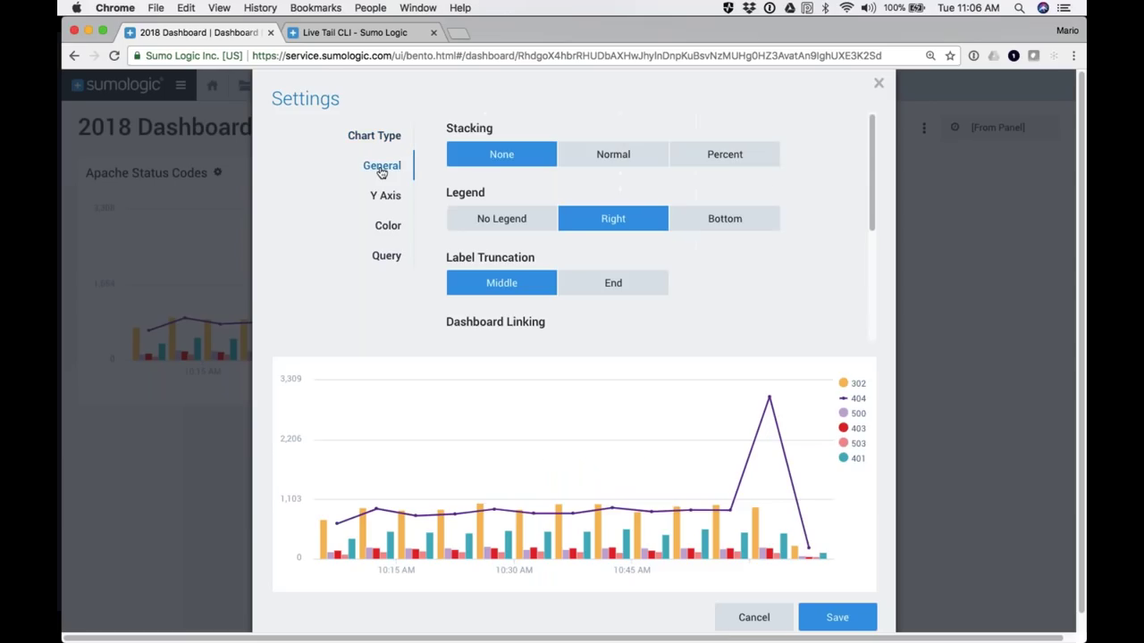
left_click(630, 153)
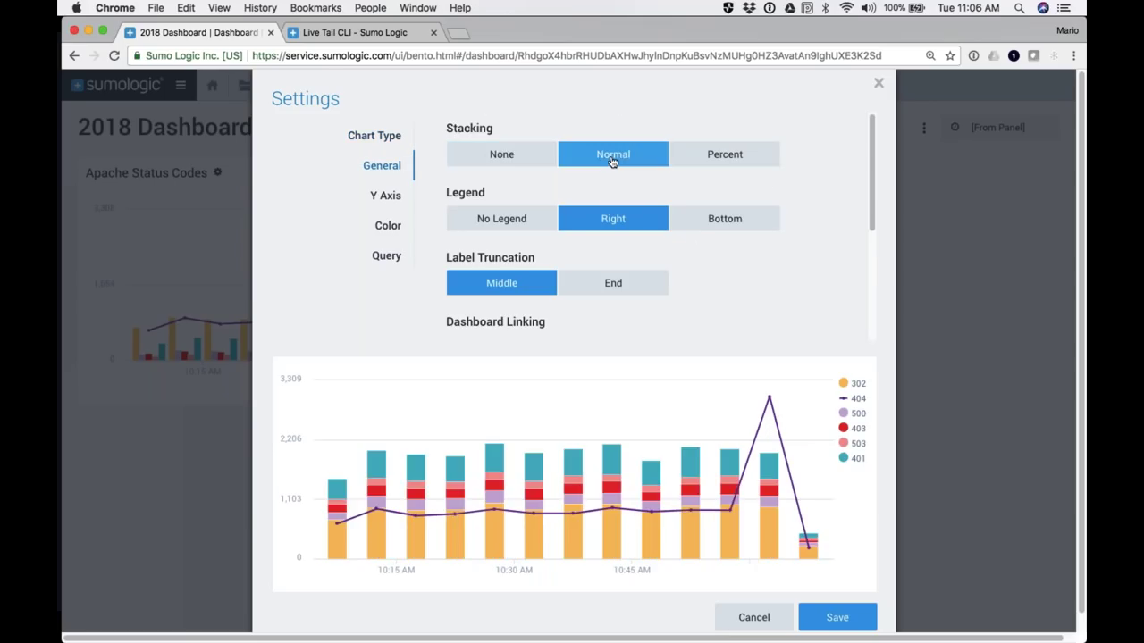
left_click(715, 156)
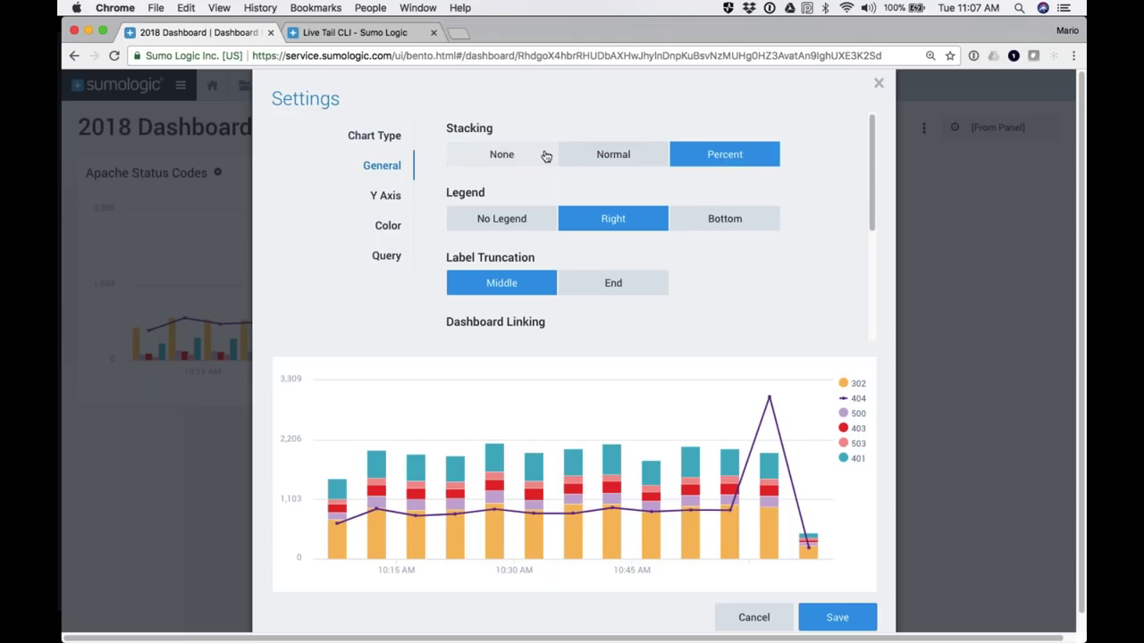
left_click(513, 154)
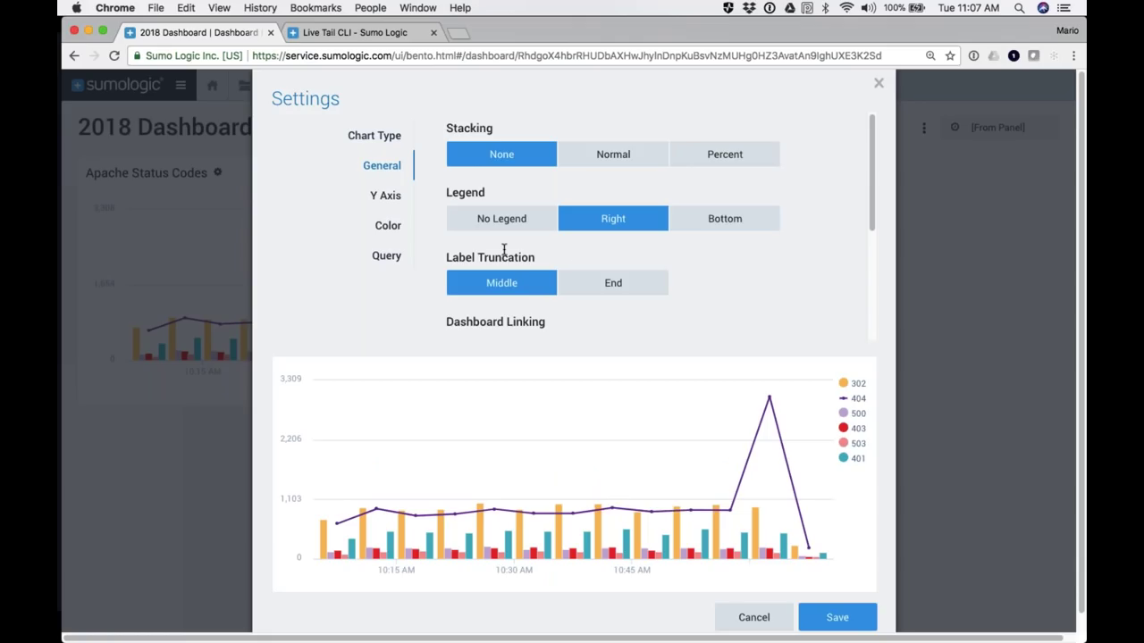
scroll(504, 250, "down", 3)
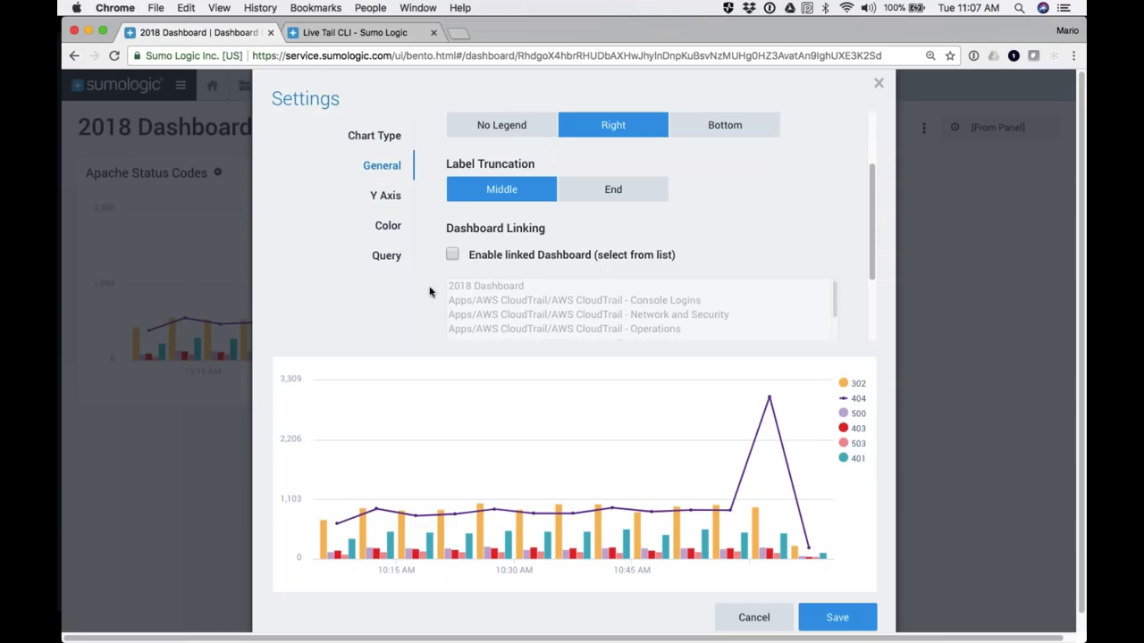
Step: Enable a linked dashboard for the panel, pointing to AWS CloudTrail - Overview
left_click(452, 255)
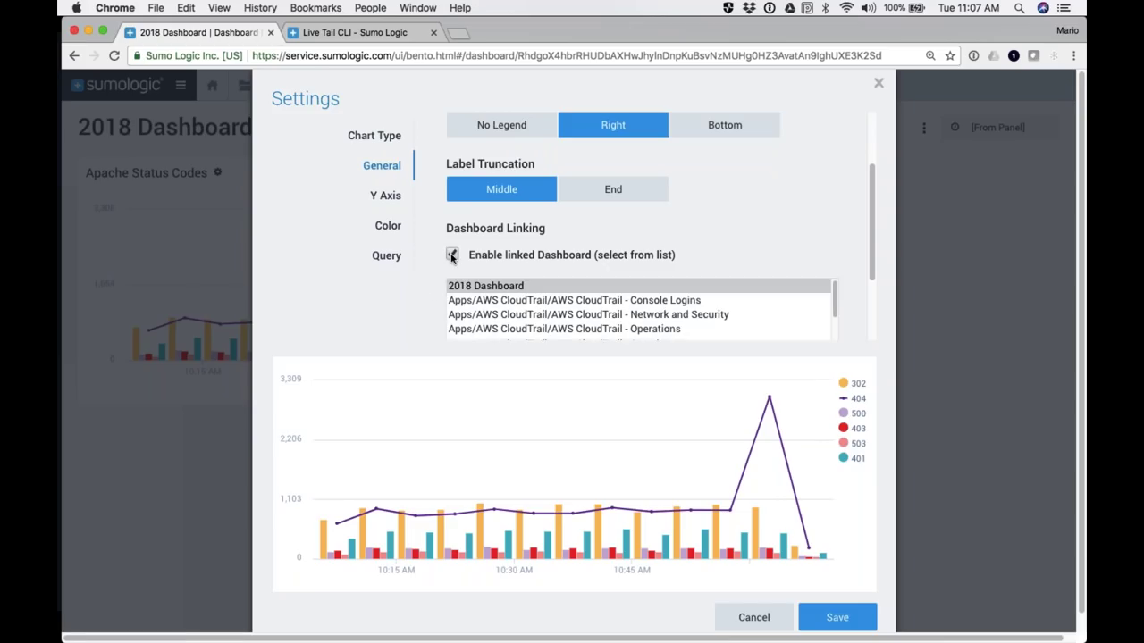
scroll(461, 259, "down", 1)
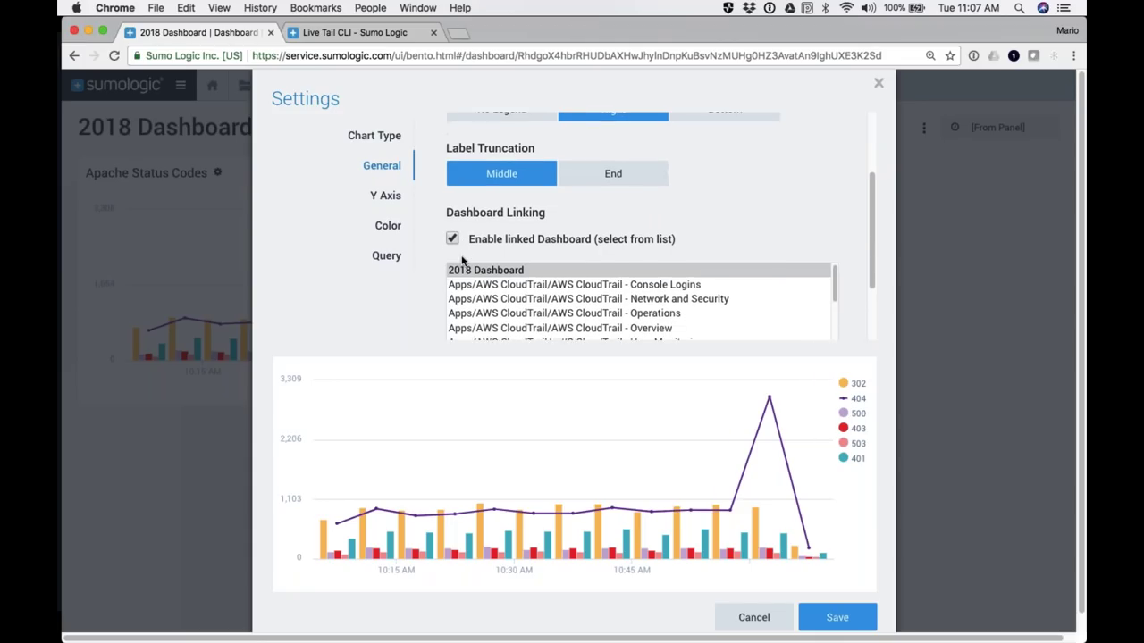
scroll(461, 259, "down", 1)
left_click(522, 296)
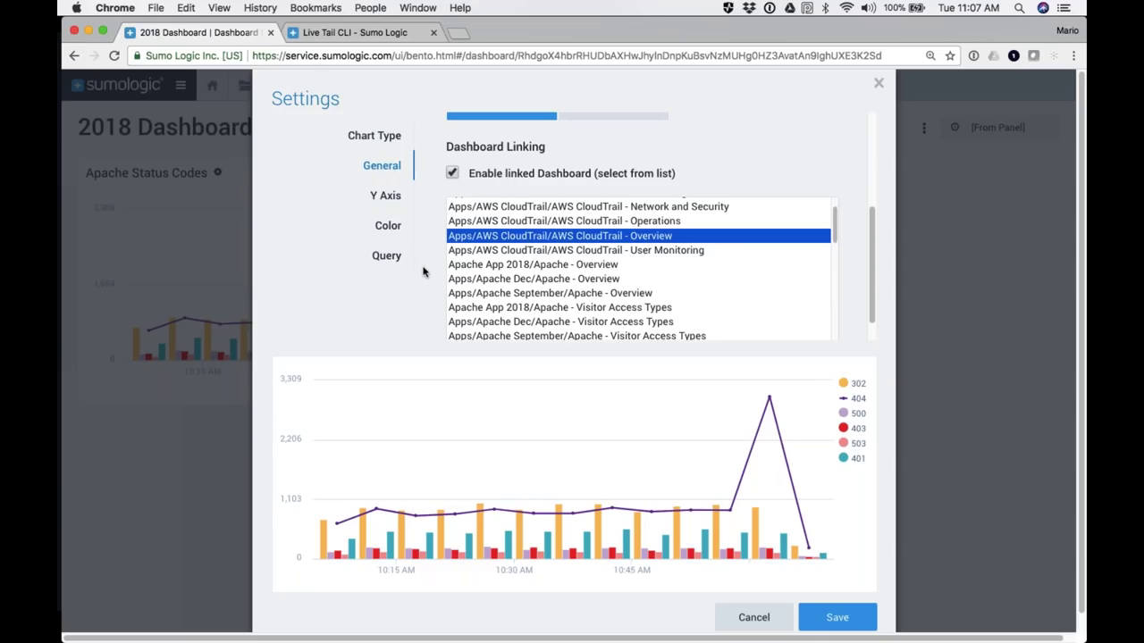
Step: Recolour the series with the blue palette, review the query, and save the panel settings
left_click(384, 196)
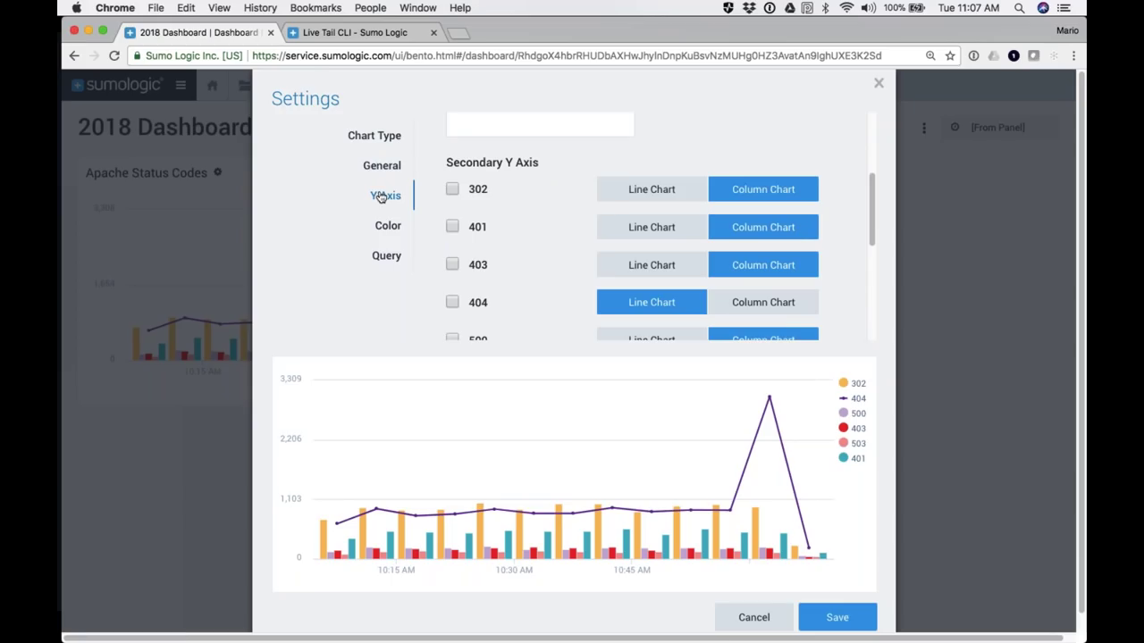
left_click(418, 227)
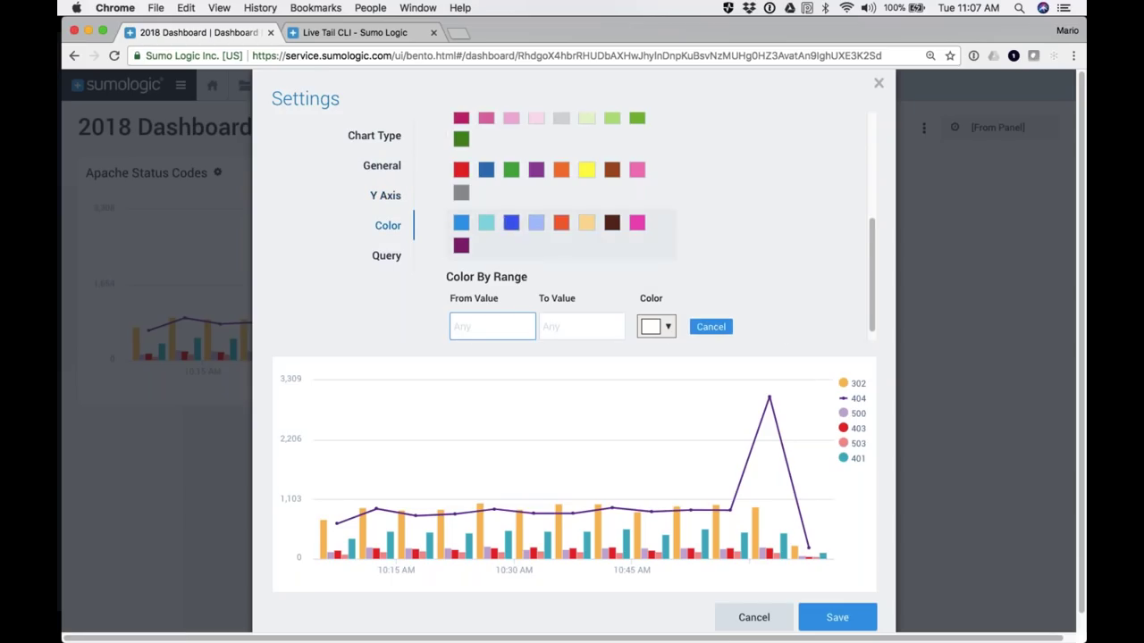
left_click(510, 229)
left_click(386, 256)
scroll(625, 210, "down", 5)
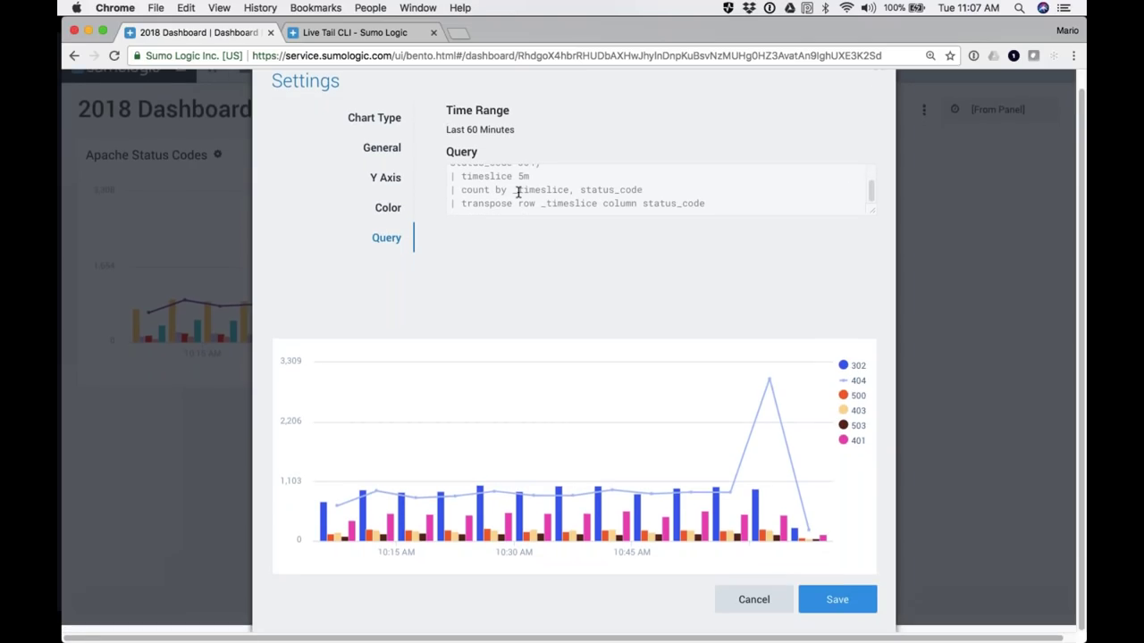
left_click(830, 604)
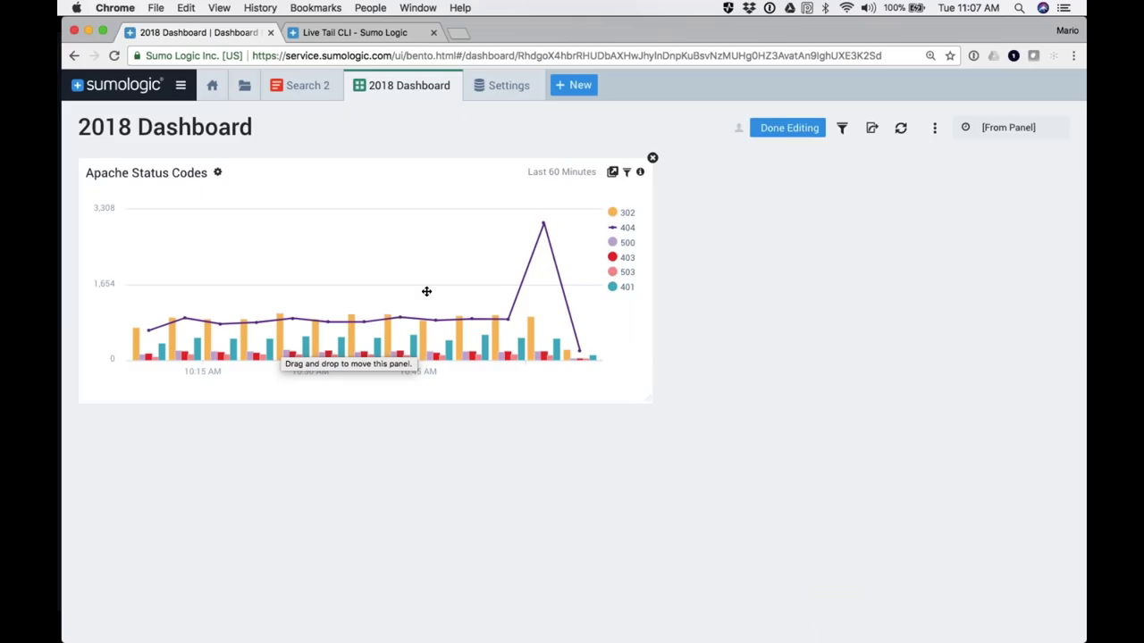
Step: Show the Search 2 results as a table and add it to the dashboard titled 'My Table'
left_click(301, 85)
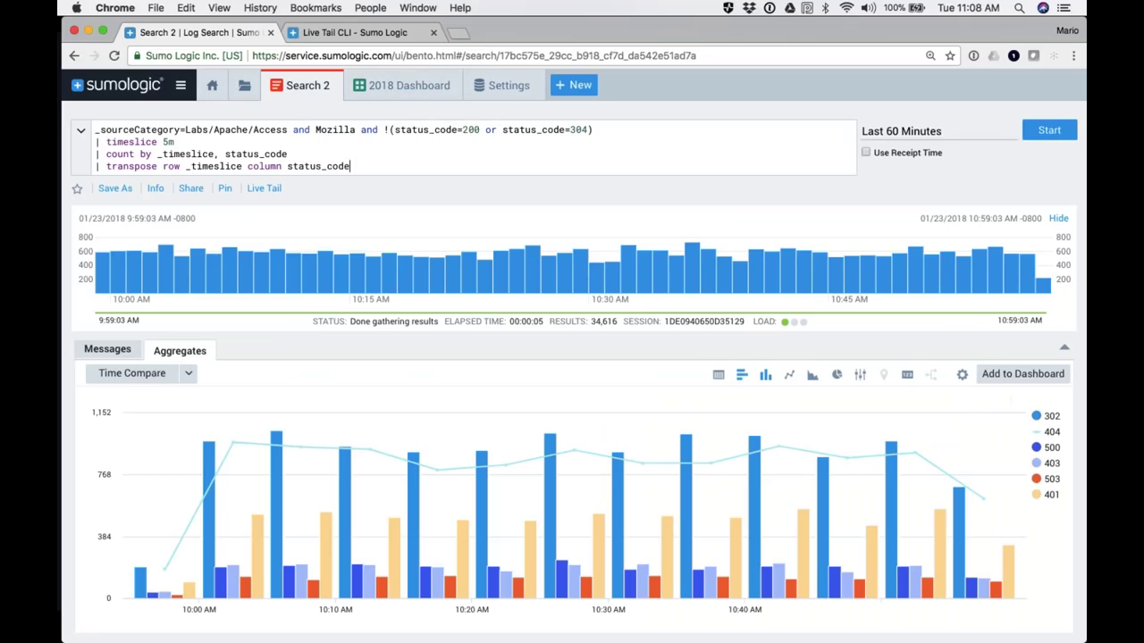
left_click(719, 376)
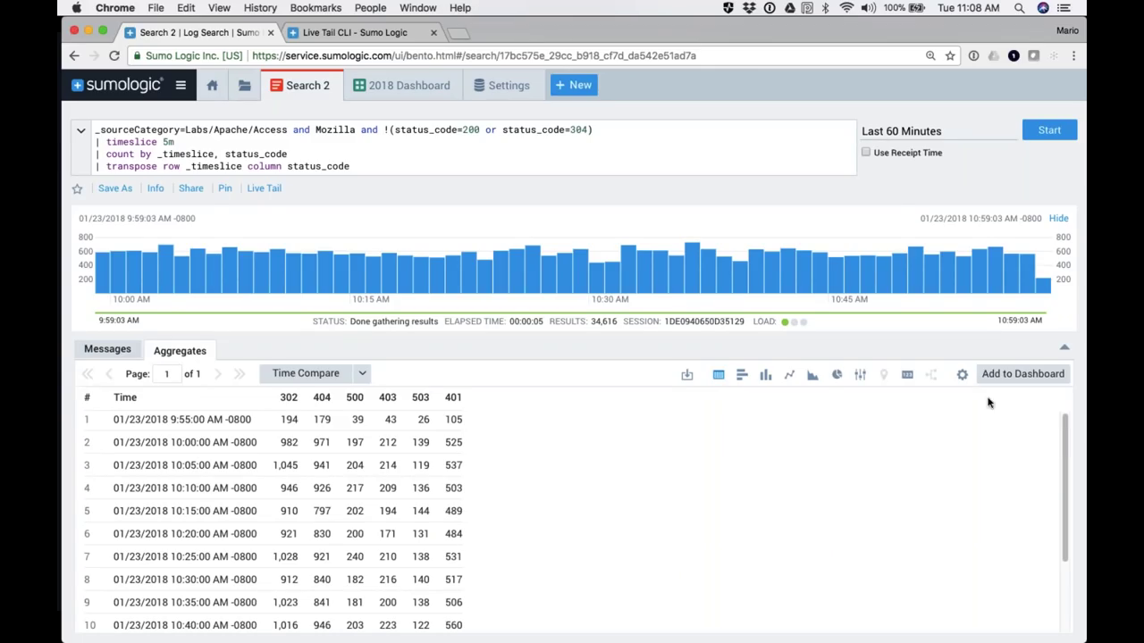
left_click(1034, 376)
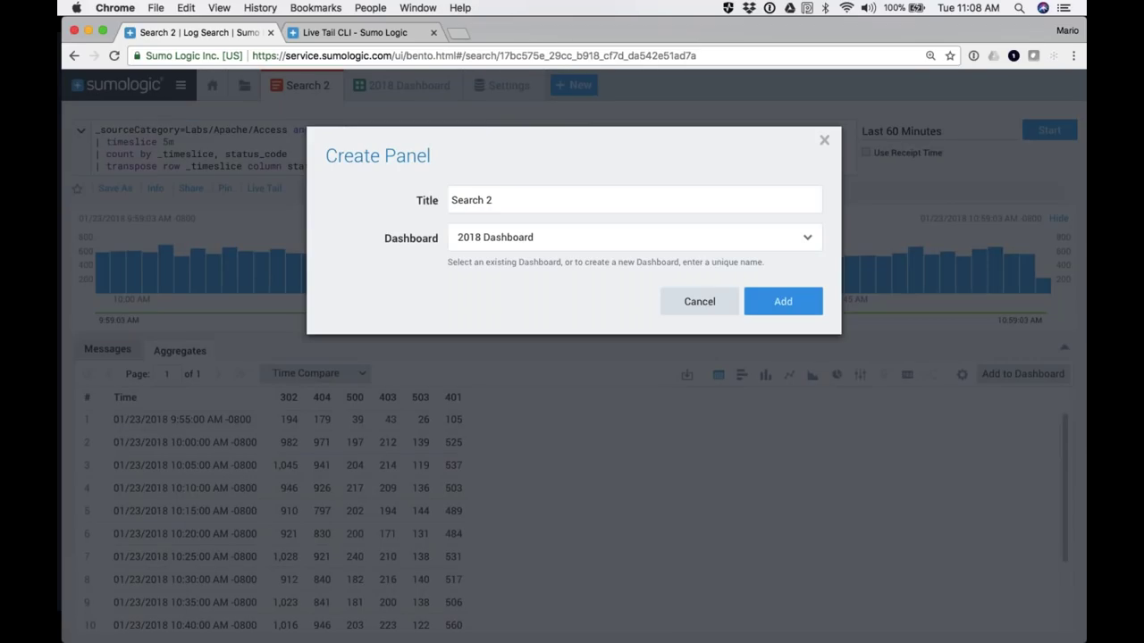
left_click(492, 201)
left_click_drag(492, 201, 451, 201)
type("My Table")
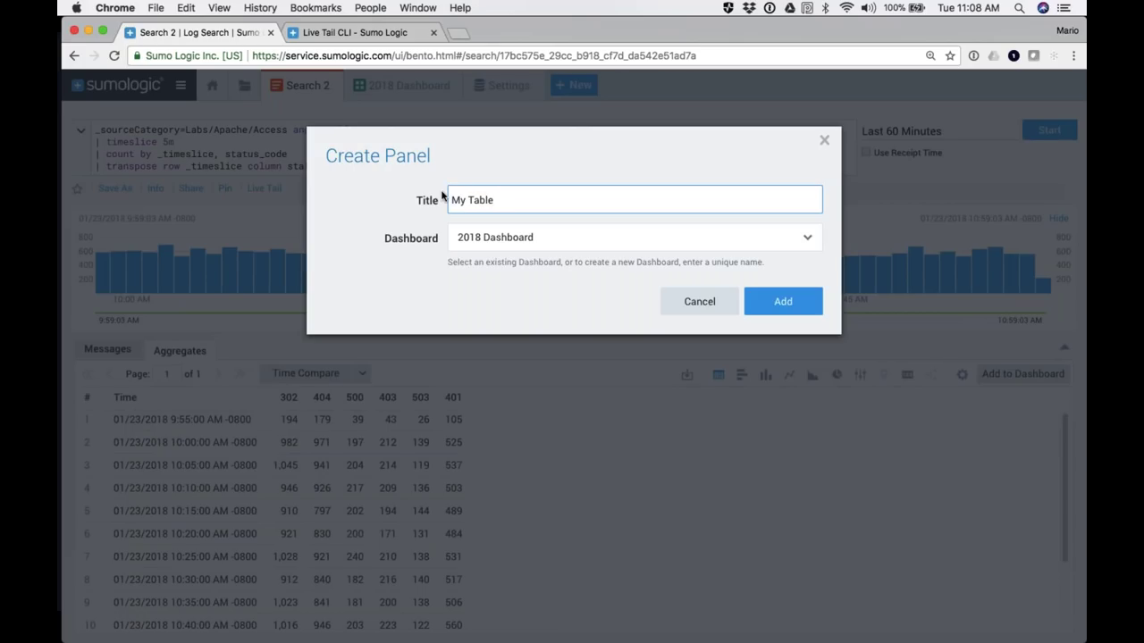
left_click(783, 306)
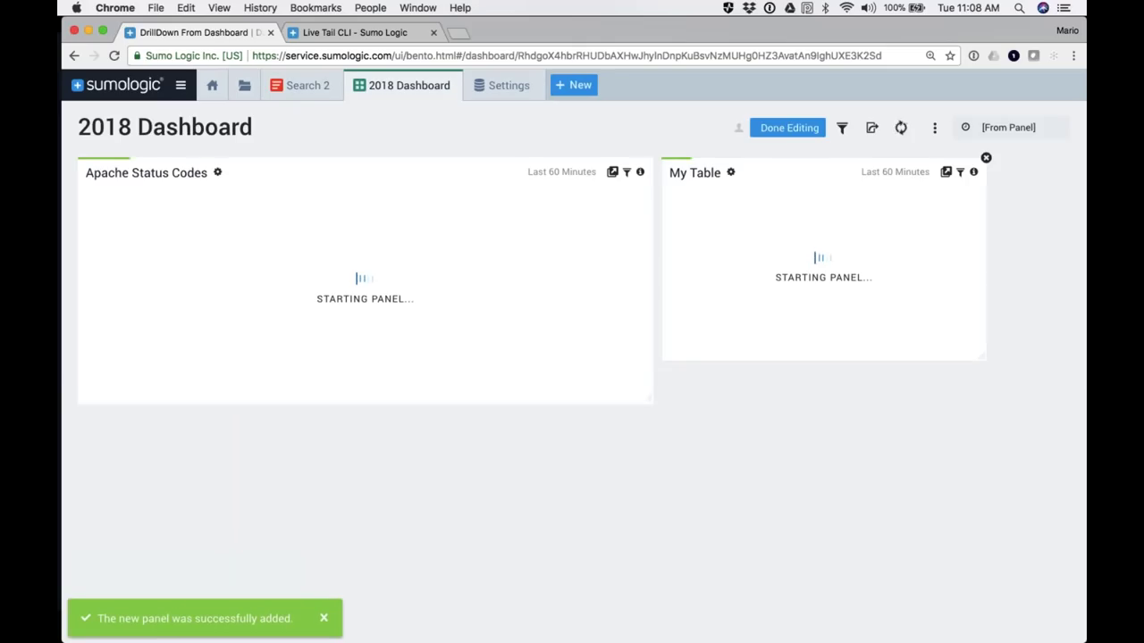
Step: Stretch My Table to match the Apache Status Codes panel's height and bring up dashboard sharing
left_click_drag(983, 359, 983, 402)
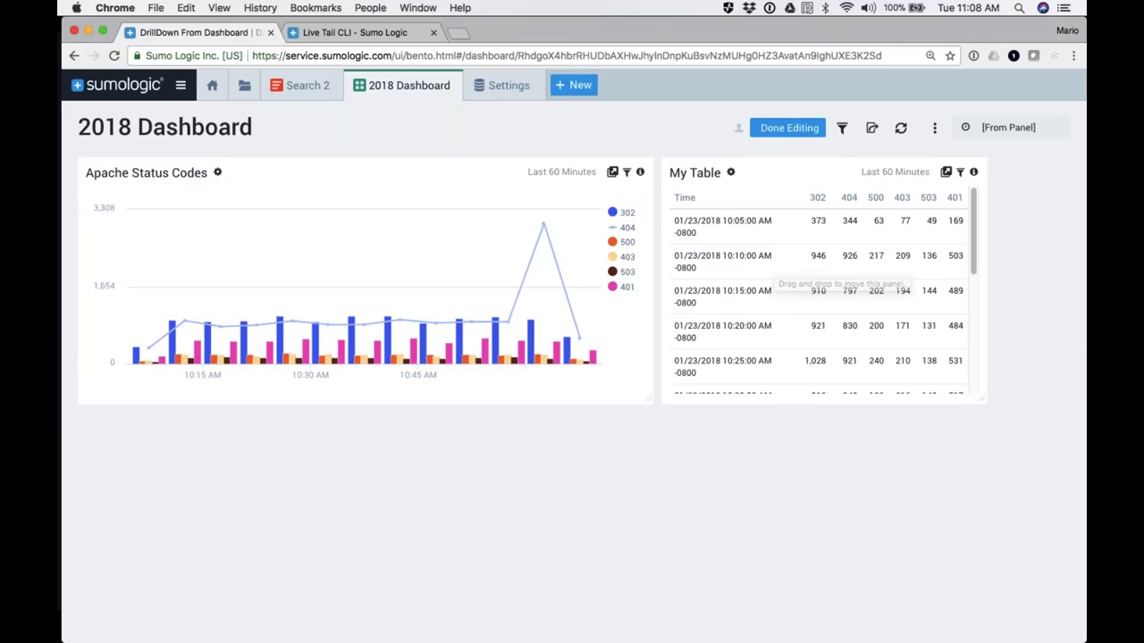
left_click(872, 130)
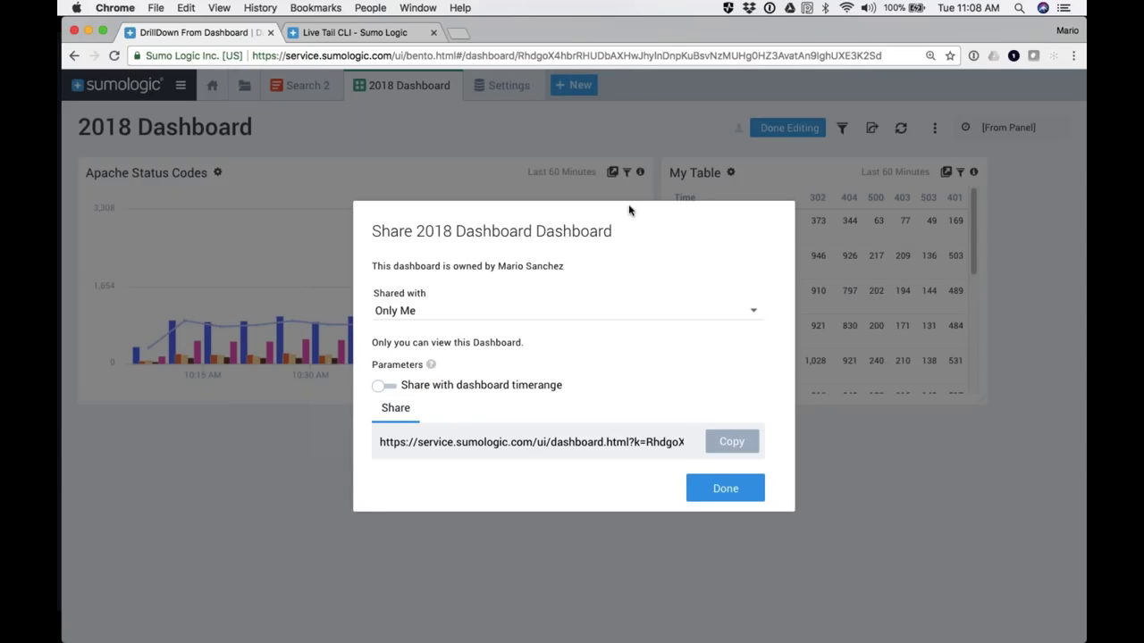
Step: Inspect the whitelisted-addresses sharing option and its IP/CIDR and Manage > Security explanation
left_click(407, 312)
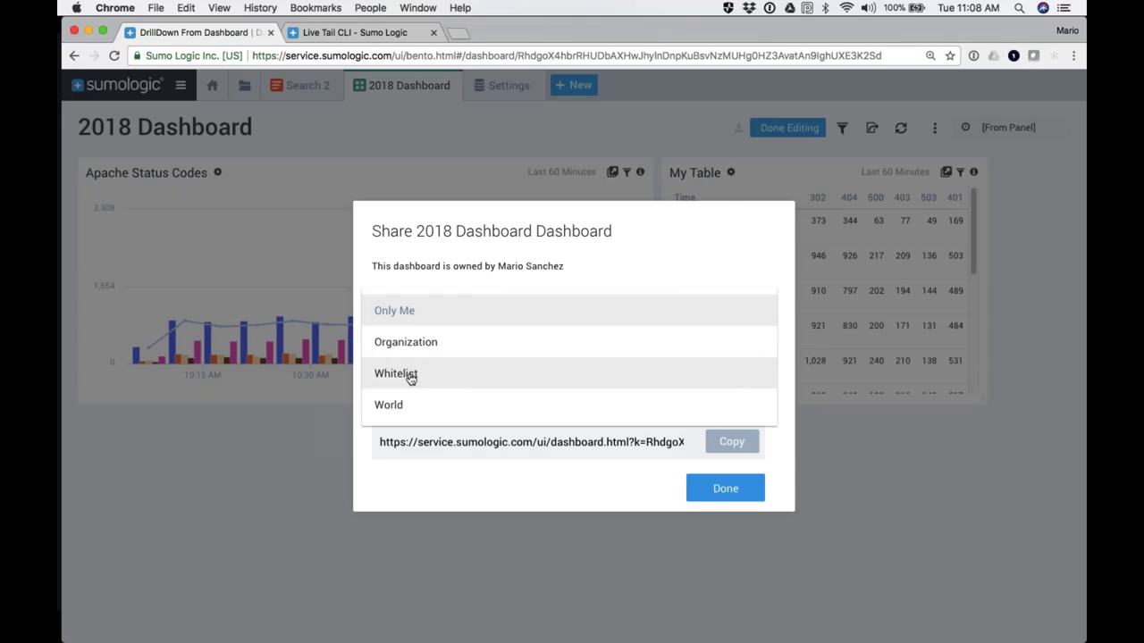
left_click(410, 378)
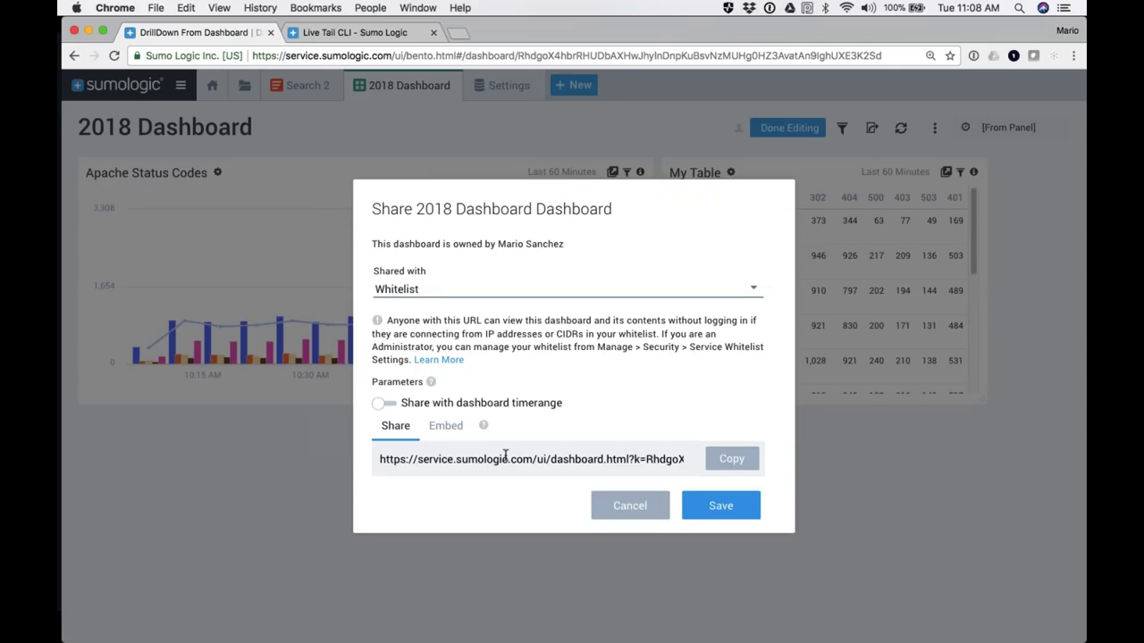
left_click_drag(486, 334, 586, 335)
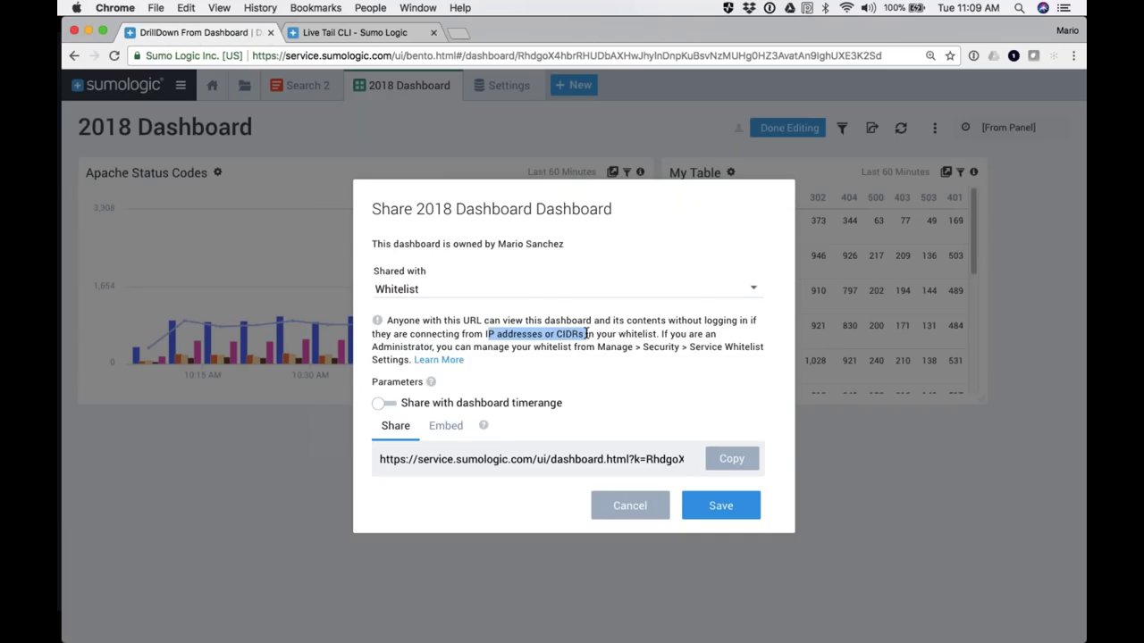
left_click_drag(597, 347, 409, 360)
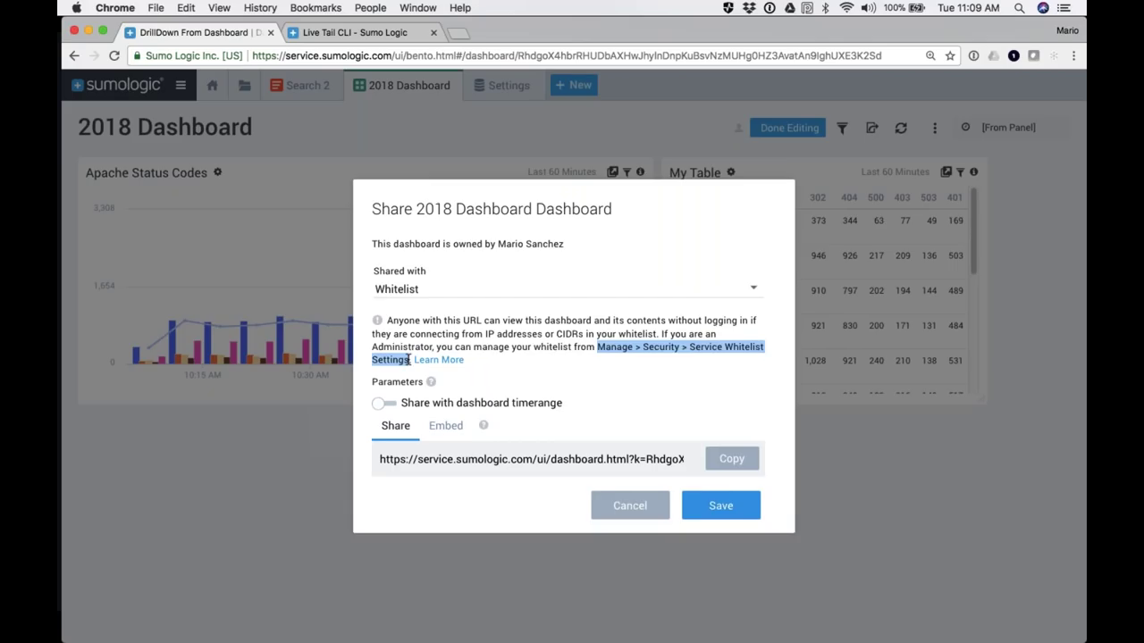
Step: Change sharing from World to Organization and save the sharing settings
left_click(754, 300)
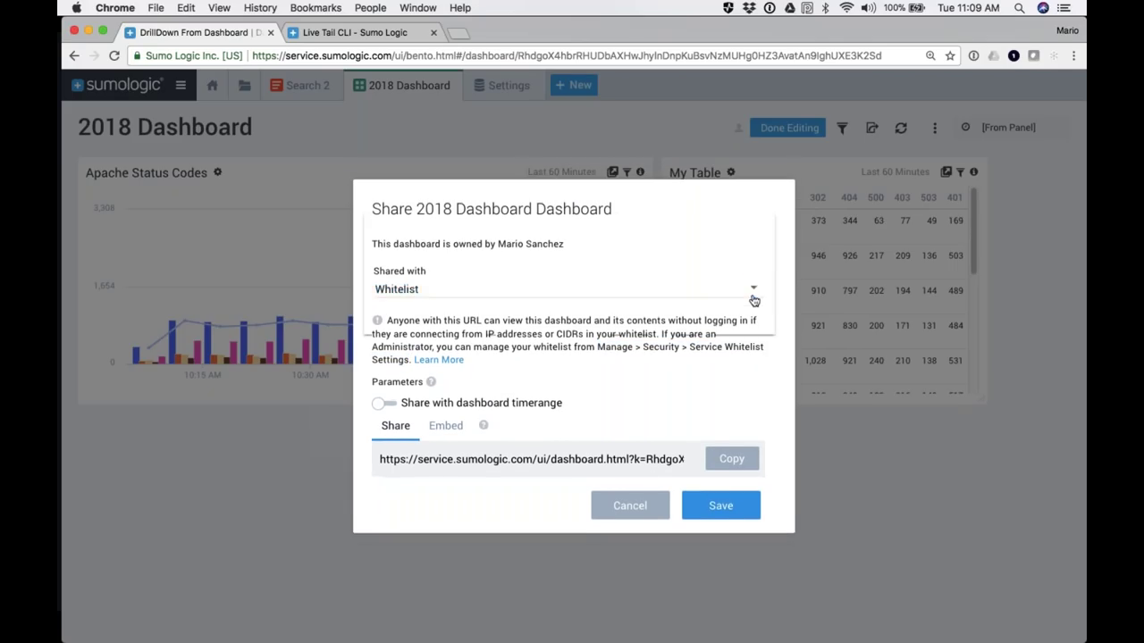
left_click(400, 323)
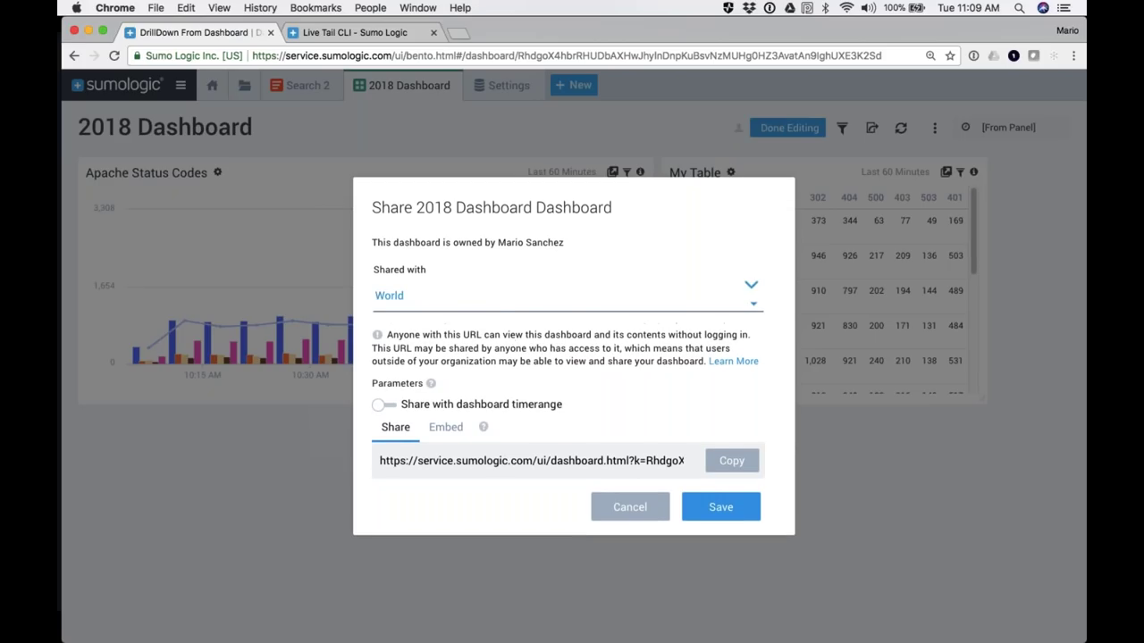
left_click(493, 306)
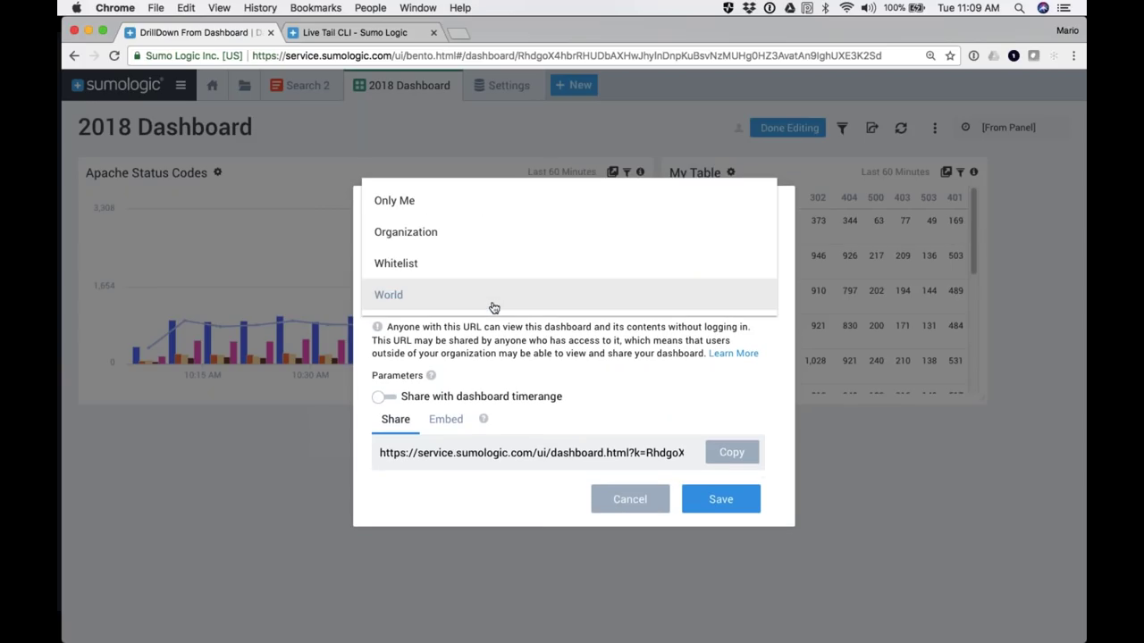
left_click(424, 231)
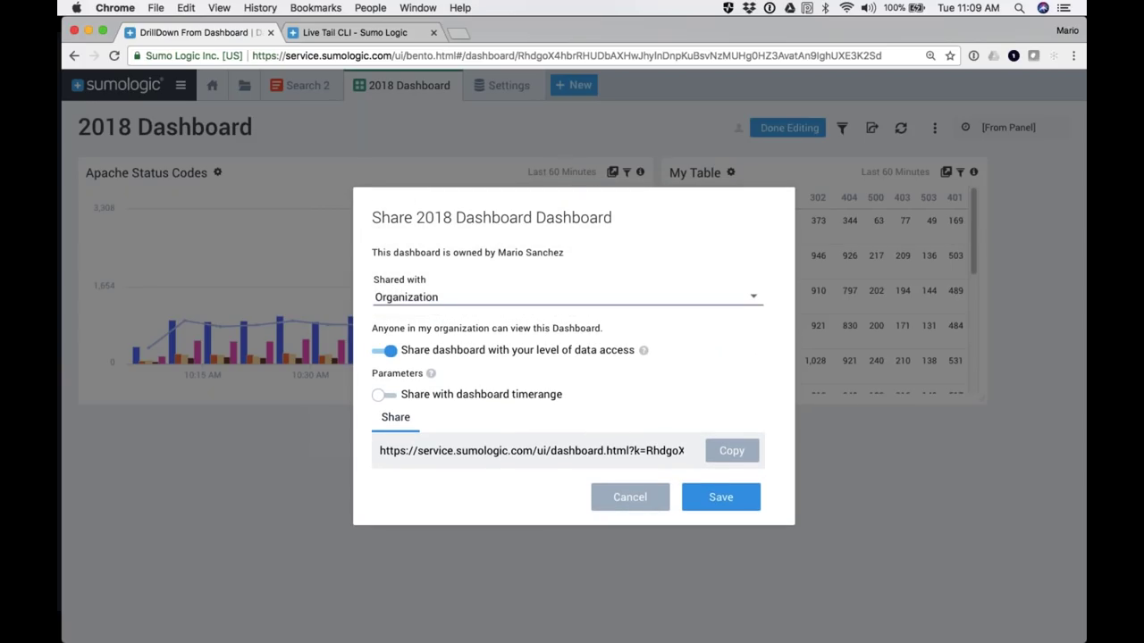
left_click(721, 499)
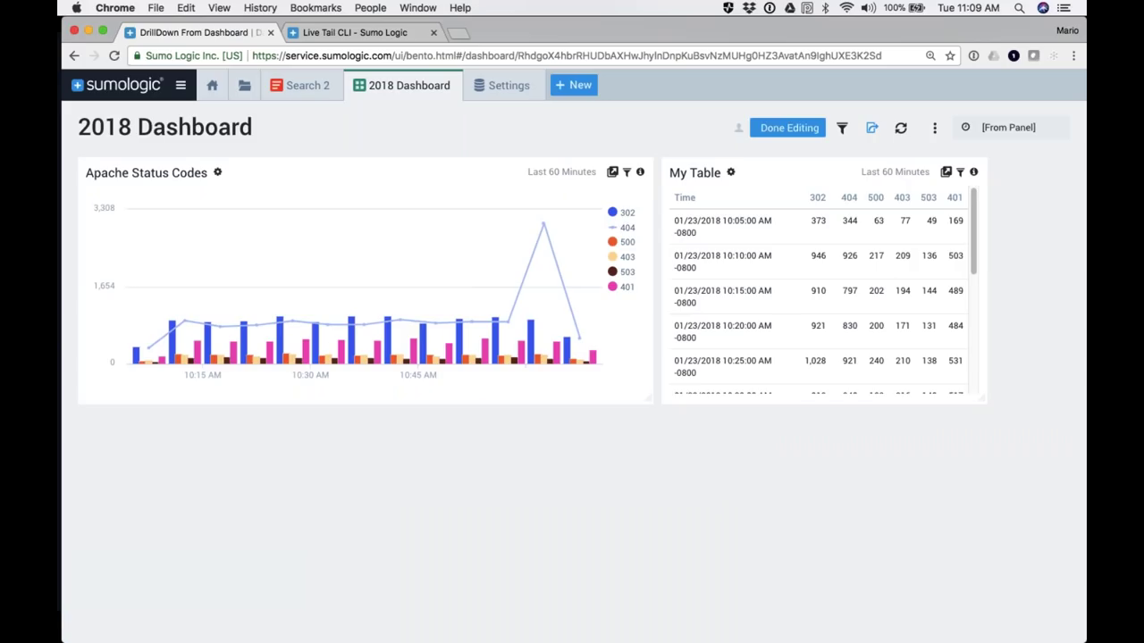
left_click(935, 128)
Step: Toggle the dashboard to the dark theme and add a Title panel reading 'My First Dashboard'
left_click(885, 179)
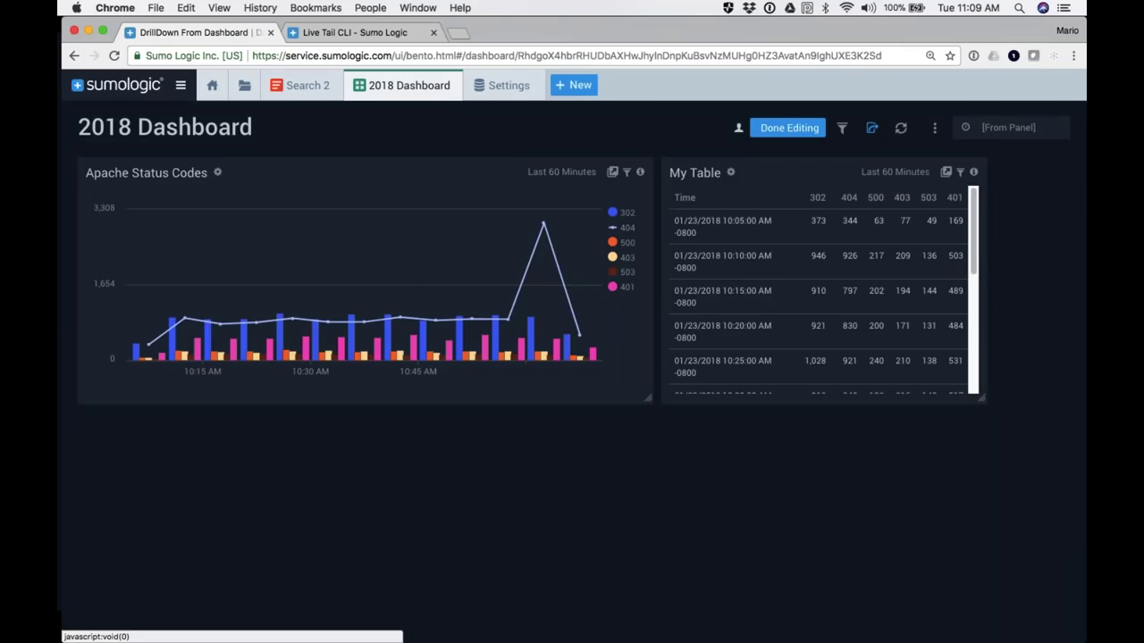
left_click(935, 128)
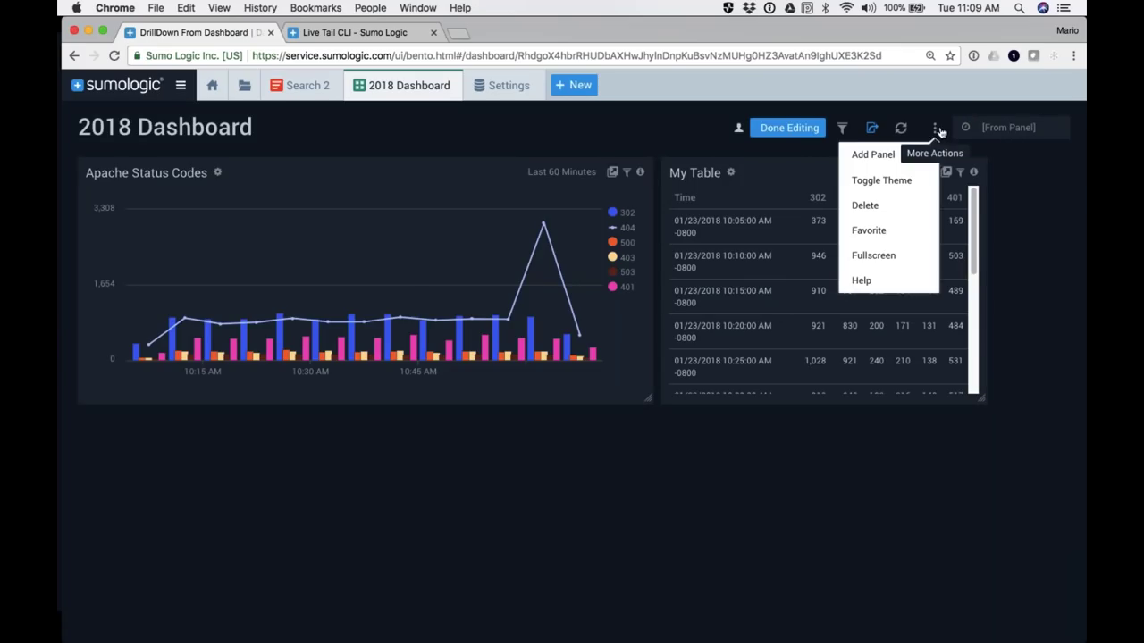
left_click(885, 156)
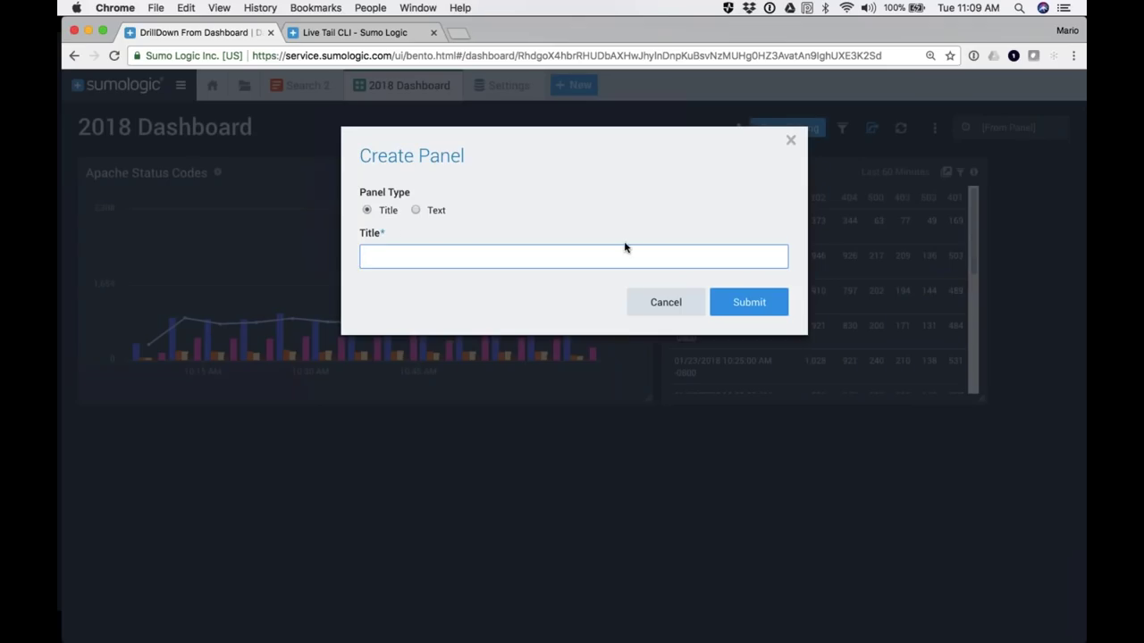
type("My First Dashboard")
left_click(738, 303)
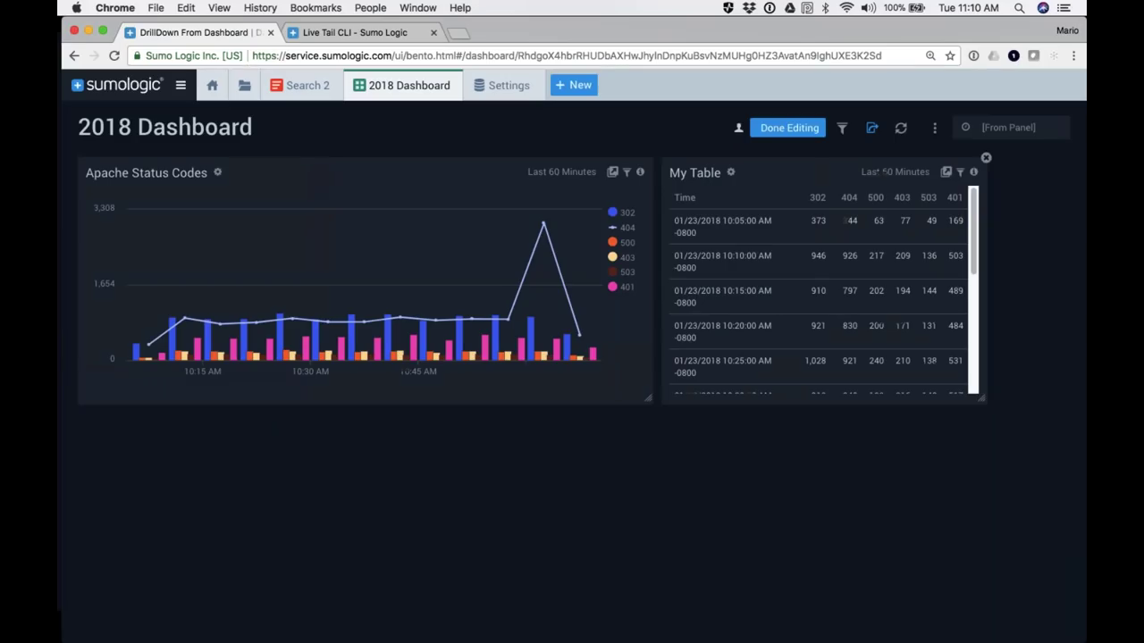
Step: Start a new Text panel titled 'Understanding Your Data'
left_click(934, 128)
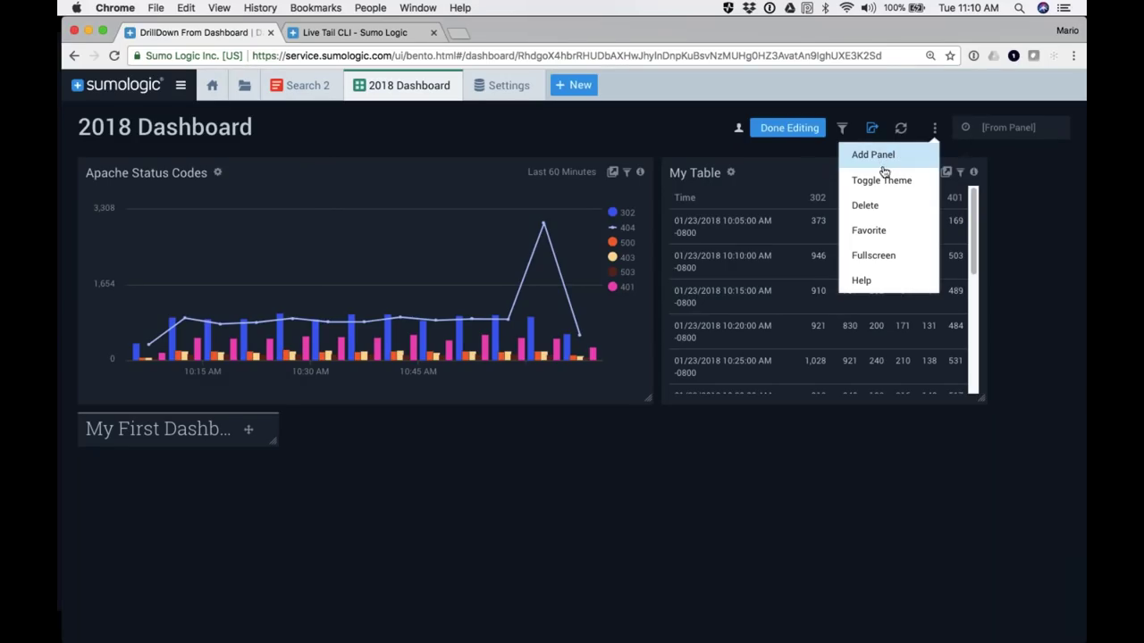
left_click(875, 158)
left_click(416, 210)
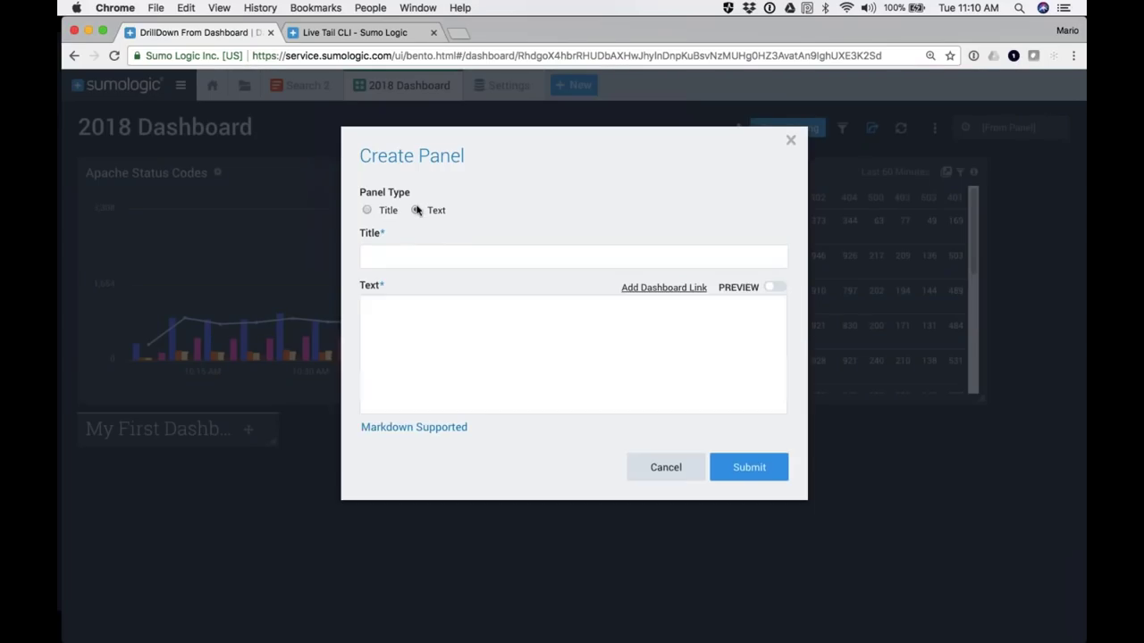
left_click(404, 256)
type("Understanding Your Data")
Step: Write four lines of filler notes in the panel body, ending with a blank line
left_click(376, 316)
type("v sgdv ka vgadksdh f vd")
key("Return")
type("v dksugha kaefhak gaehrgk f haeg earg")
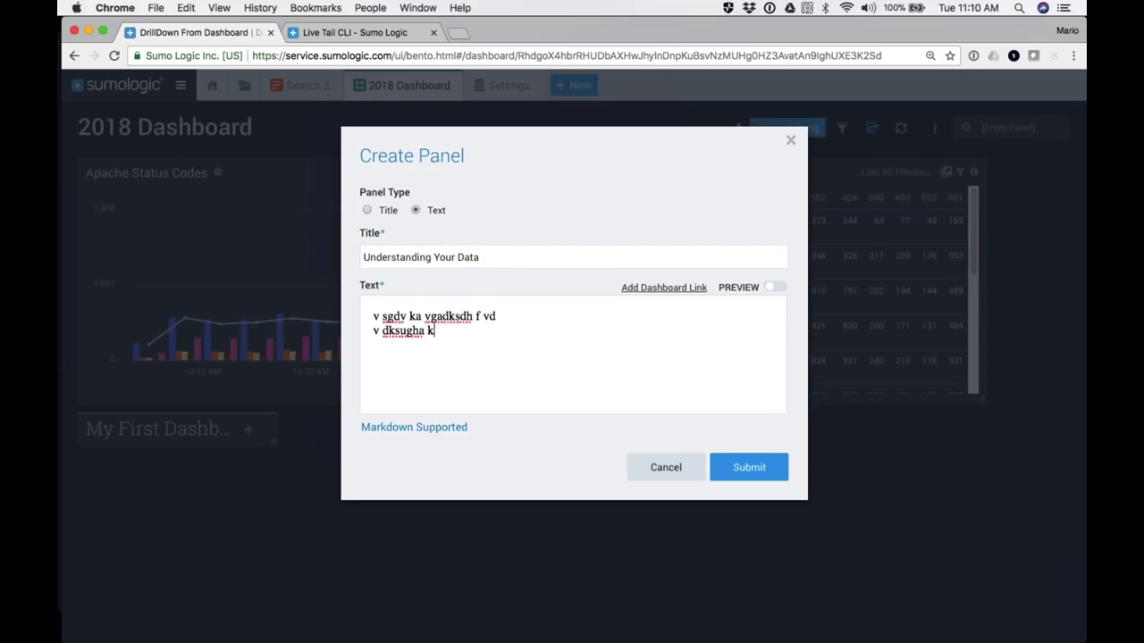
key("Return")
type("dvafkwHF AKREG")
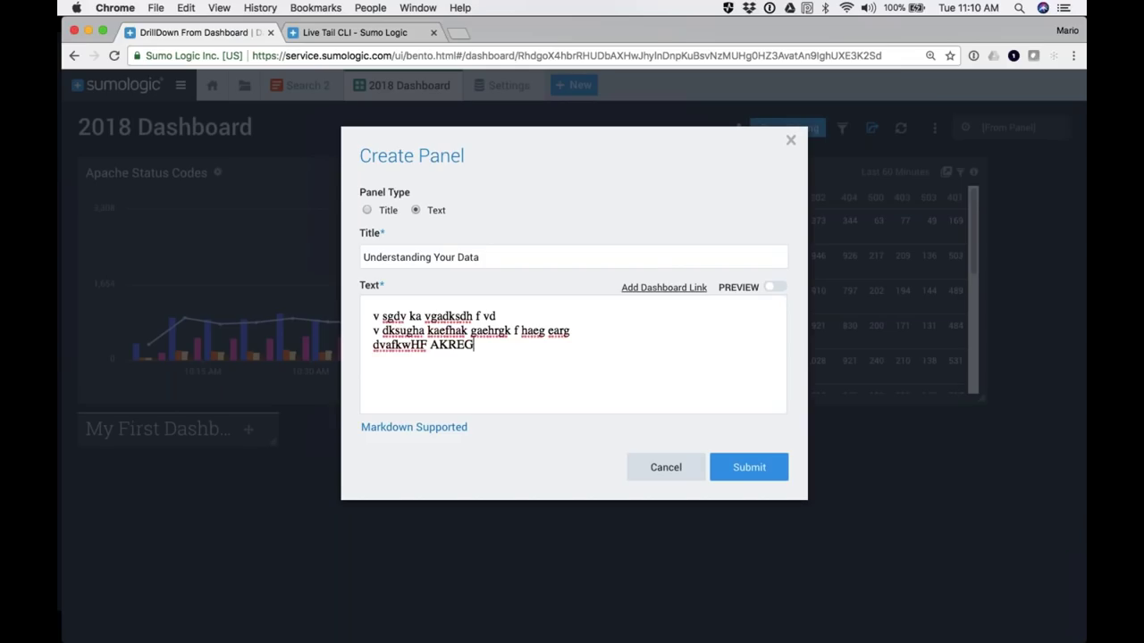
type("AEHL ERHGLRGJRAE selgsjrblsrbsrbs")
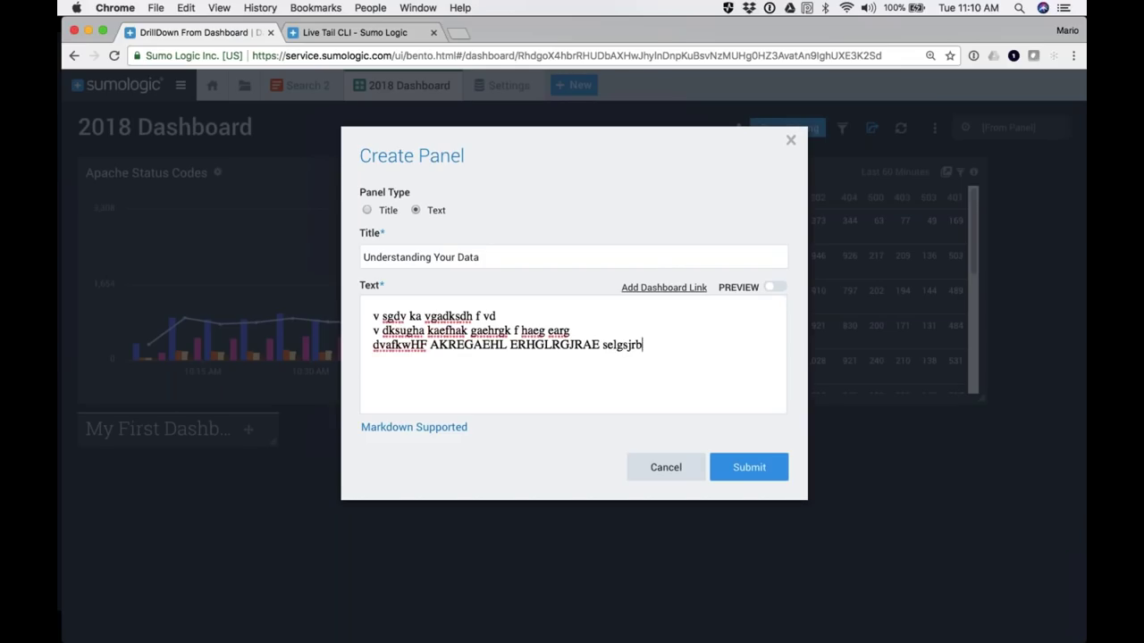
key("Return")
type("egsrgh rgsrhgsrltj rsth rtsh")
key("Return")
key("Return")
Step: Insert a link to the Apache - Web Server Operations dashboard and submit the panel
left_click(661, 287)
left_click(514, 270)
left_click(731, 388)
left_click(749, 503)
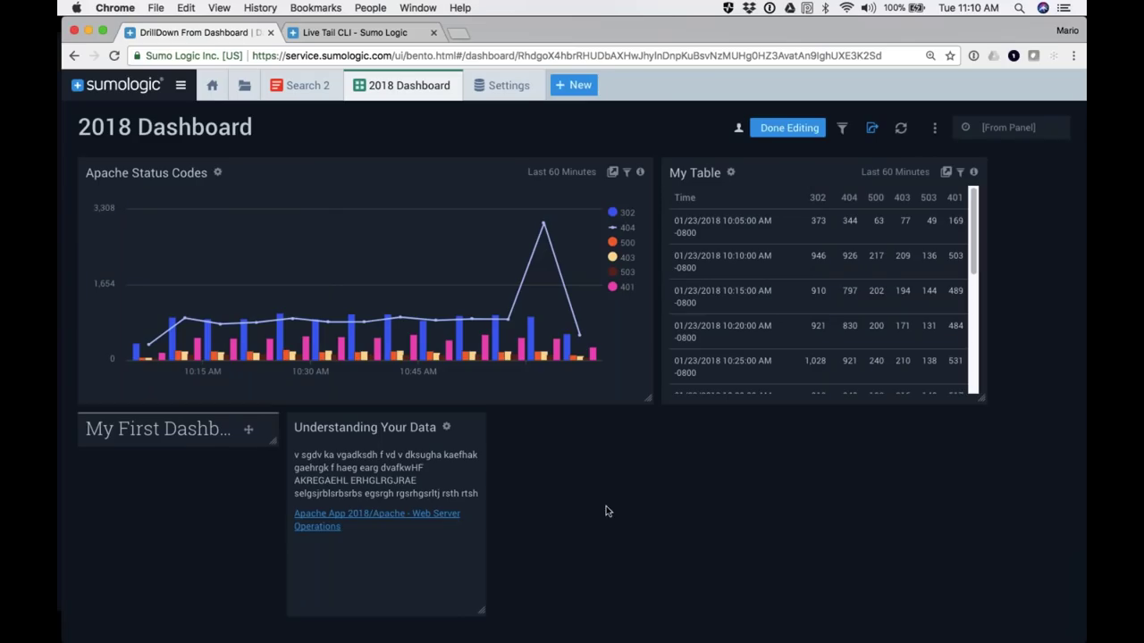
Step: Move Understanding Your Data and the My First Dashboard title to the top-left, with My Table beside the text panel
left_click_drag(370, 485, 143, 235)
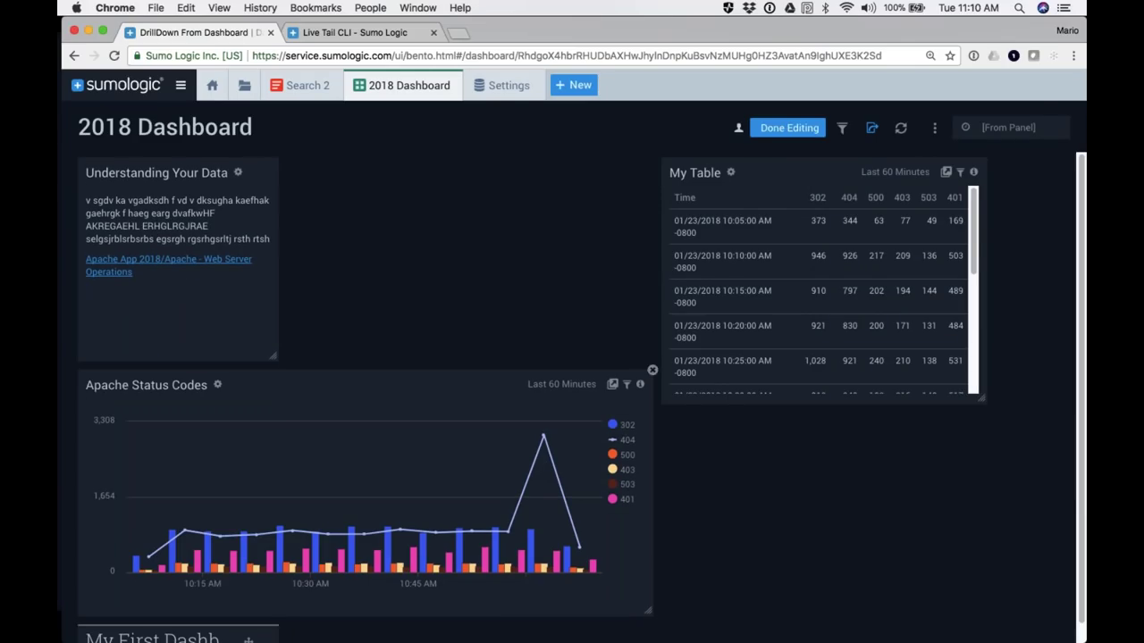
mouse_move(277, 636)
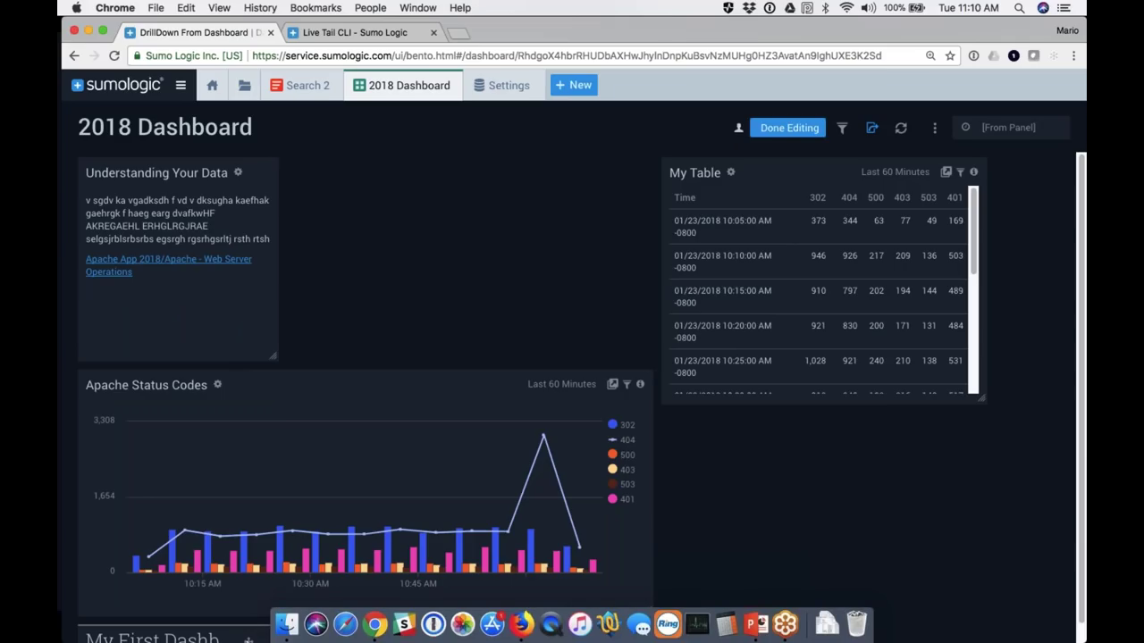
scroll(244, 539, "down", 2)
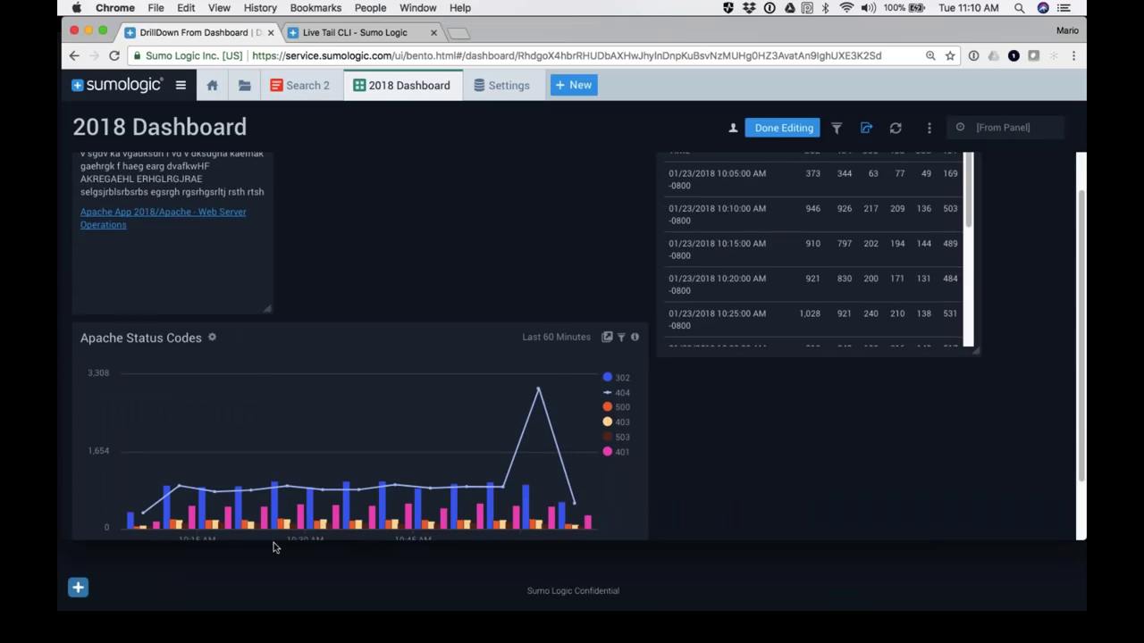
scroll(269, 617, "up", 1)
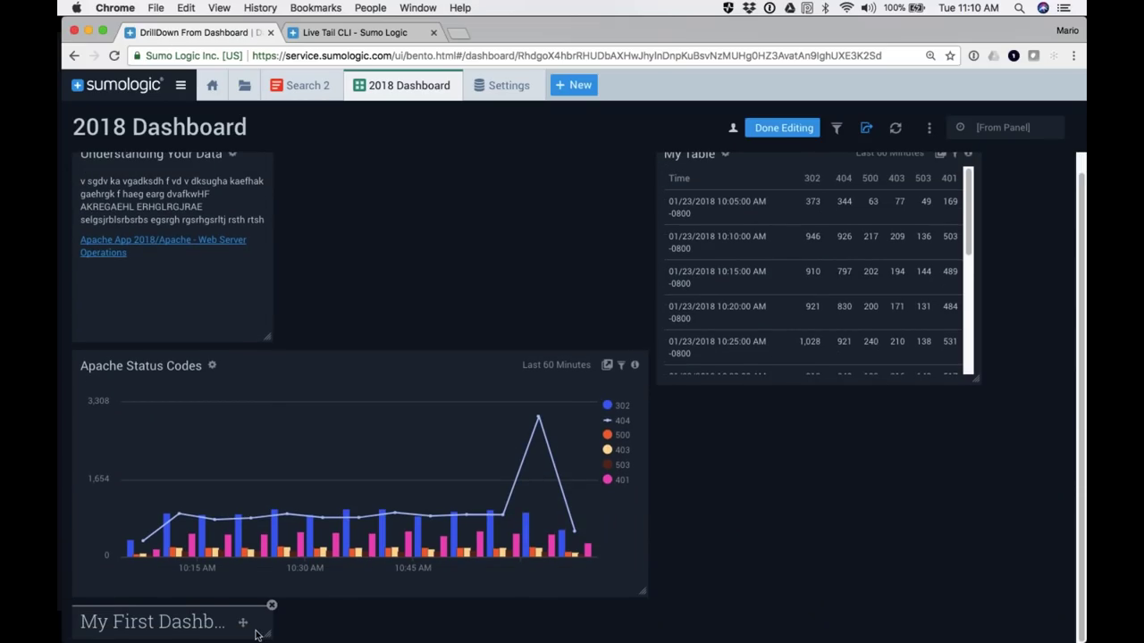
left_click_drag(239, 621, 244, 158)
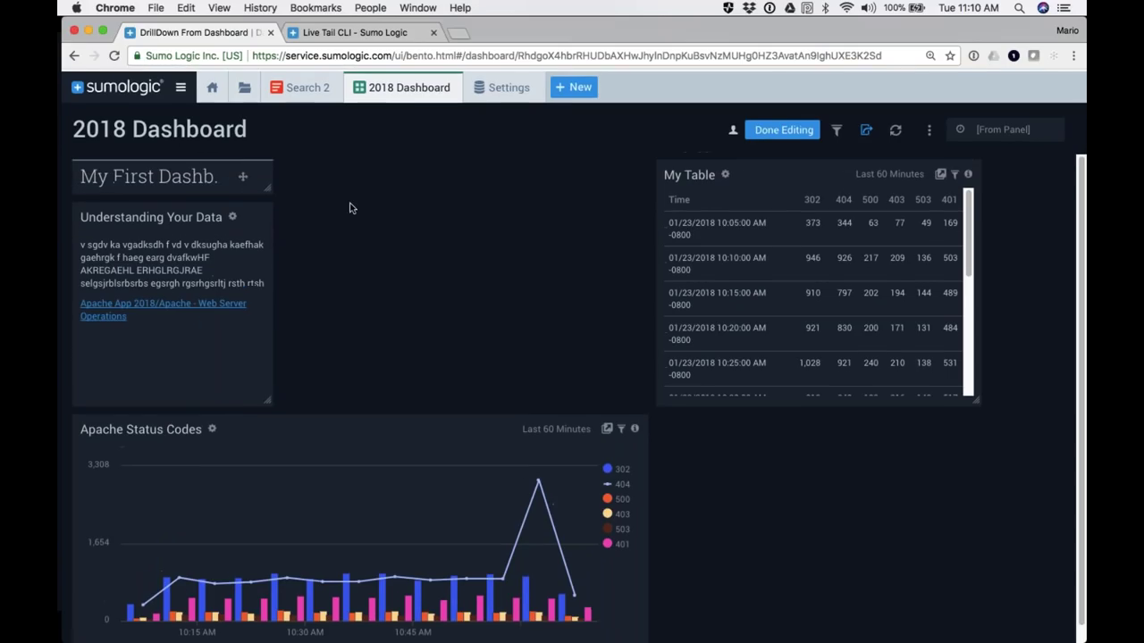
left_click_drag(768, 268, 421, 273)
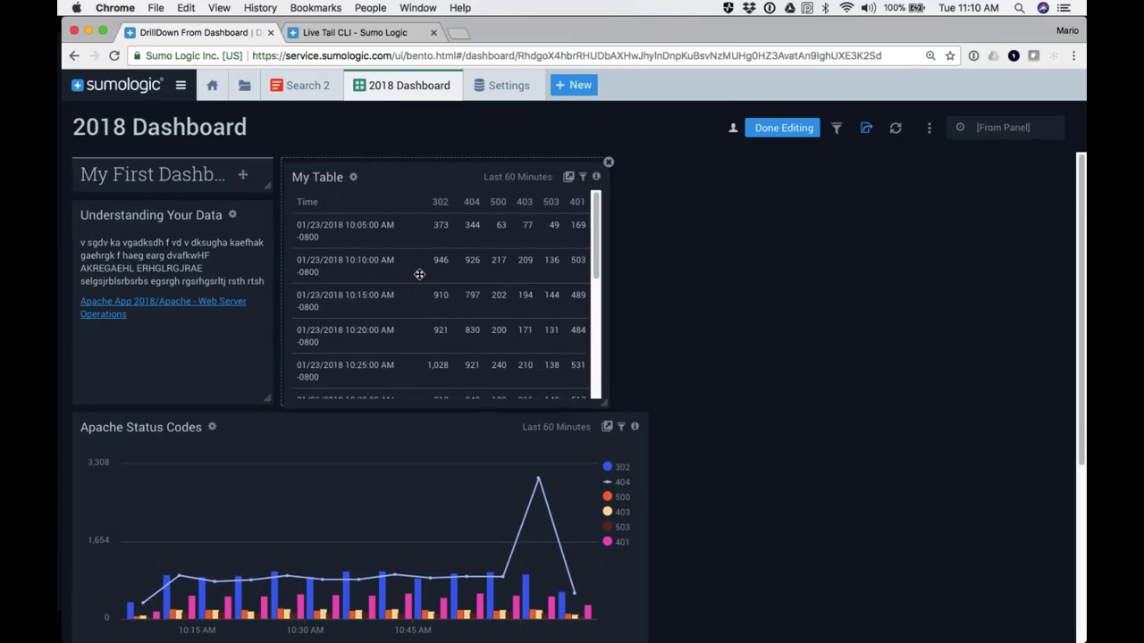
Step: Stretch the title across the row, resize My Table to fit, and widen the Apache Status Codes chart
left_click_drag(603, 397, 645, 399)
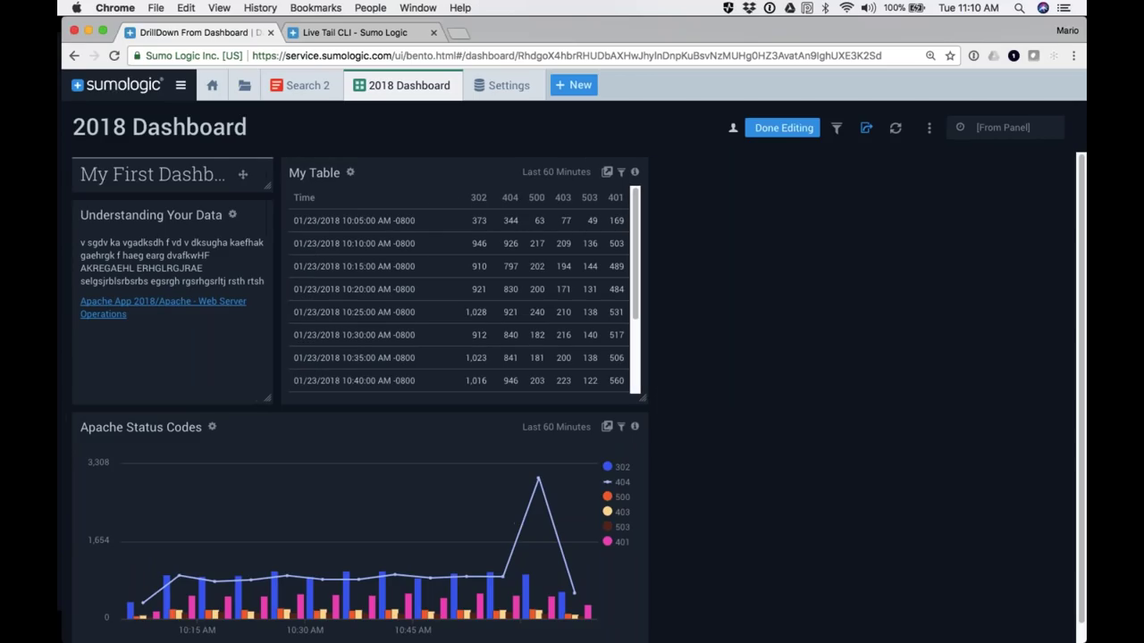
mouse_move(223, 176)
left_click_drag(266, 186, 684, 186)
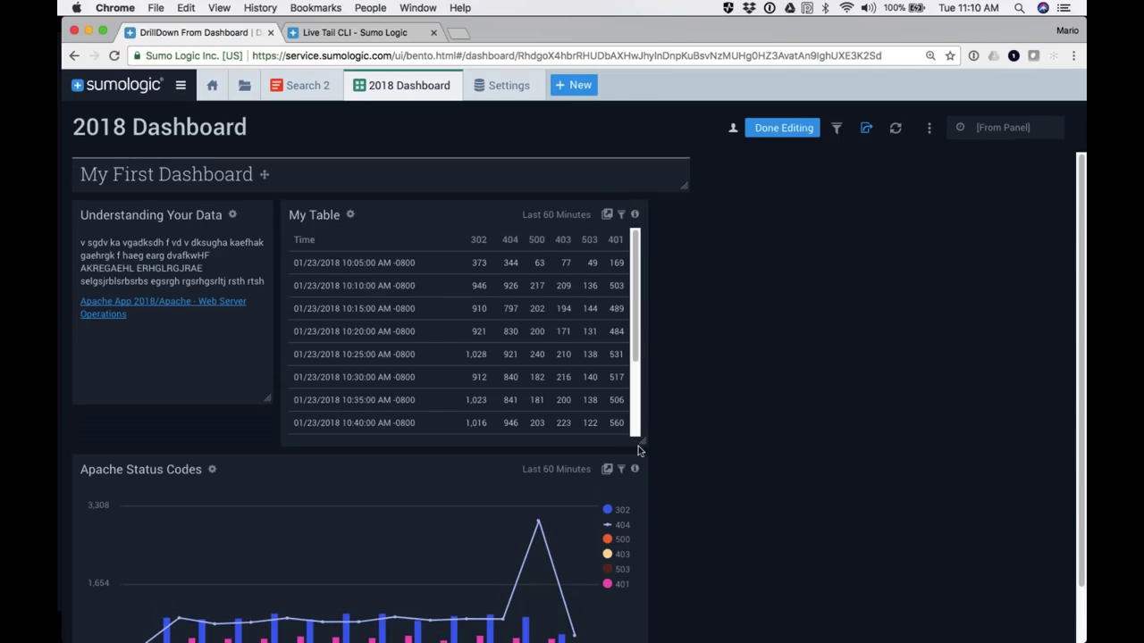
left_click_drag(644, 440, 674, 420)
scroll(701, 524, "down", 1)
left_click_drag(642, 633, 688, 635)
scroll(756, 563, "up", 1)
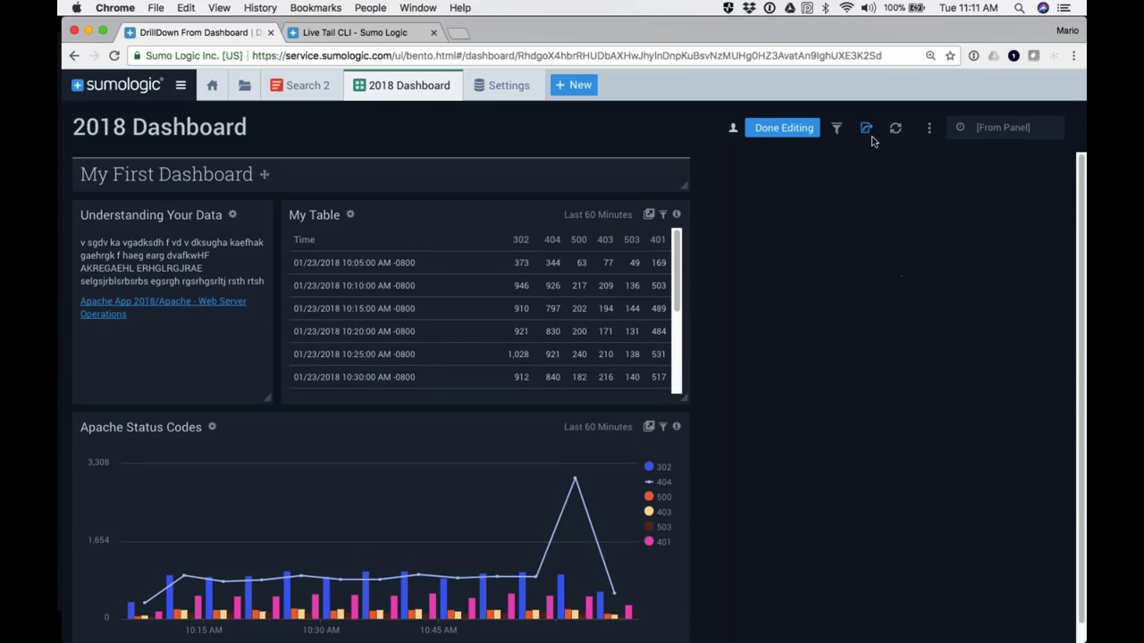
Step: Add src_ip as a dashboard filter from the dashboard's filters bar
left_click(929, 128)
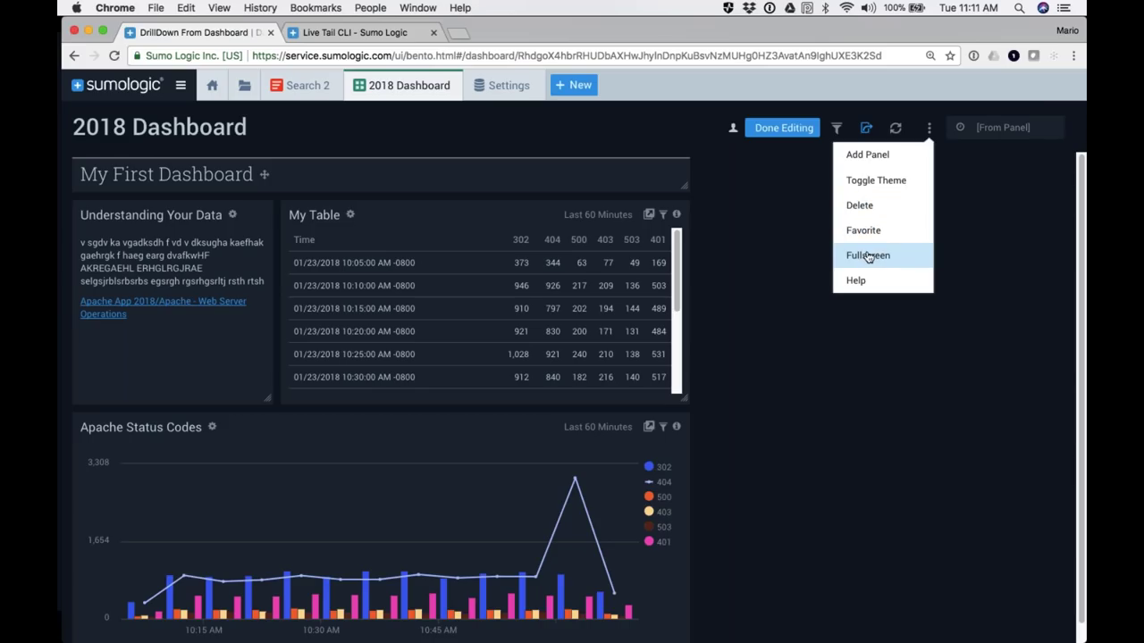
left_click(983, 267)
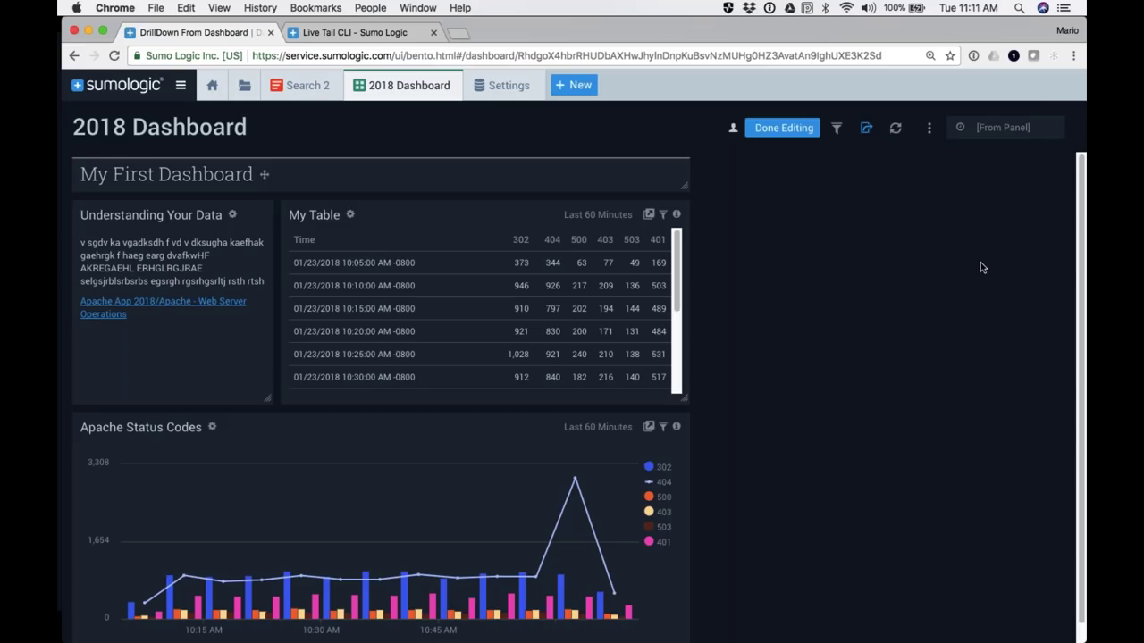
left_click(837, 130)
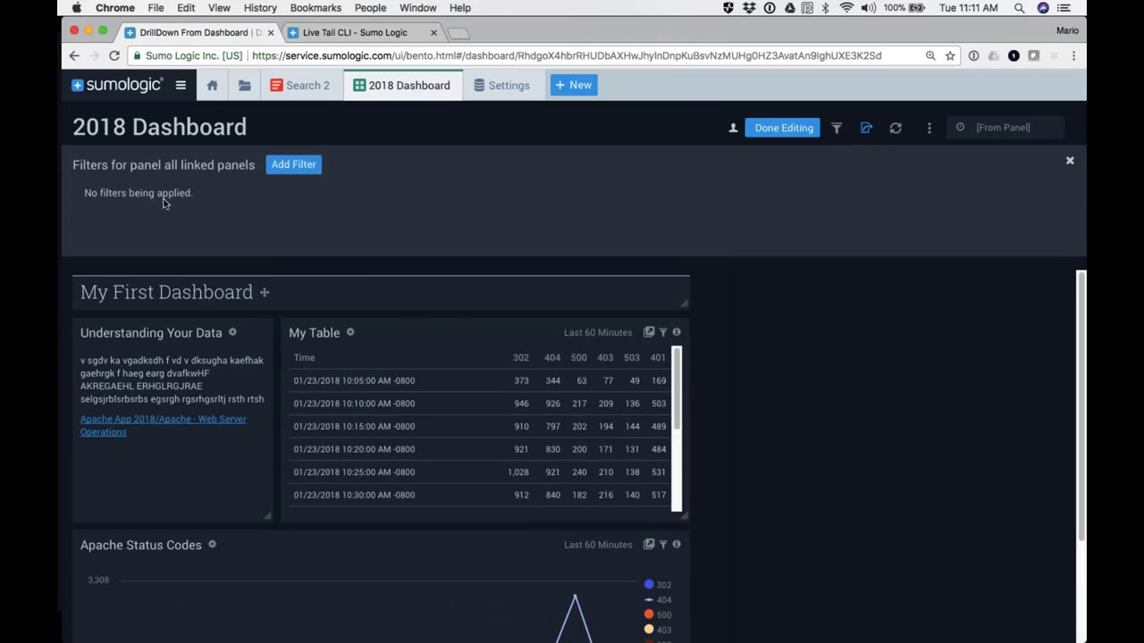
left_click(287, 167)
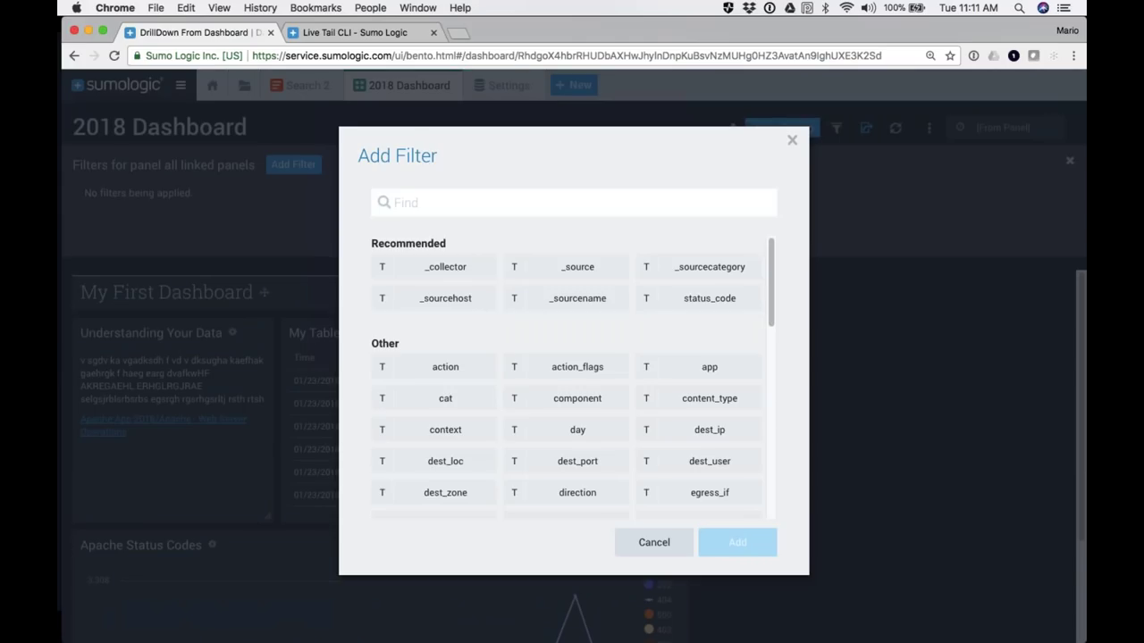
scroll(571, 375, "down", 2)
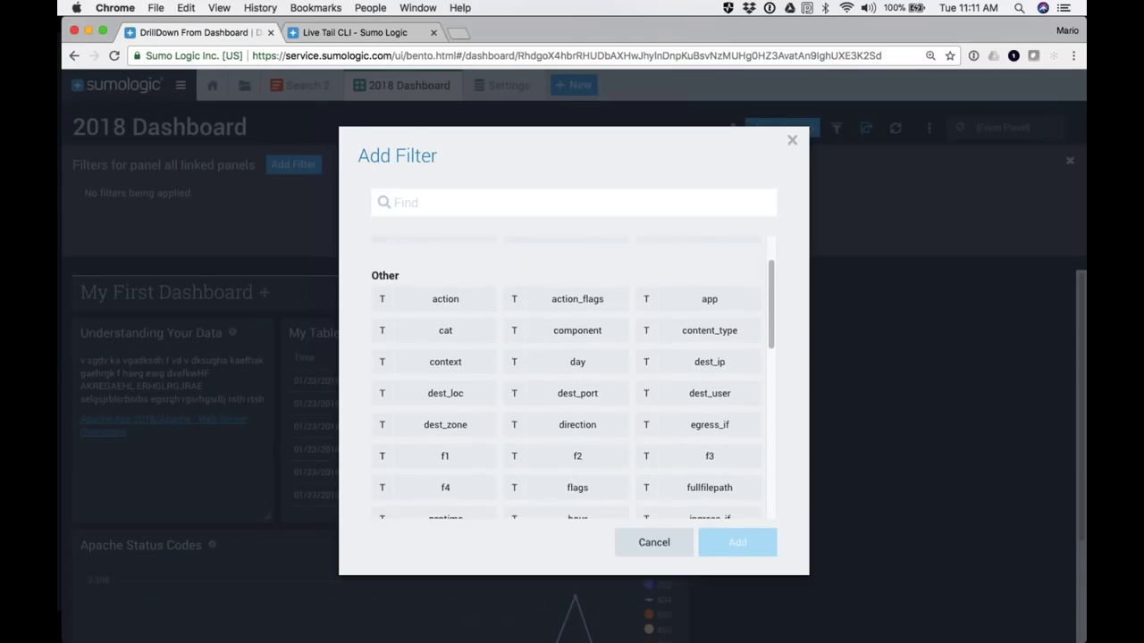
scroll(574, 378, "down", 3)
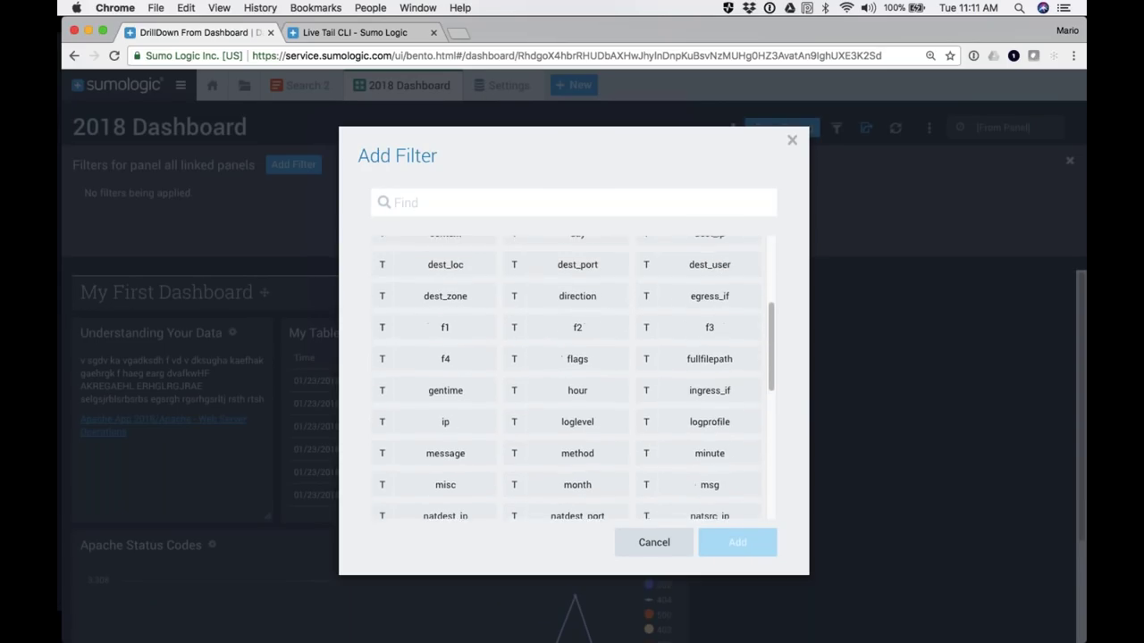
scroll(572, 375, "down", 1)
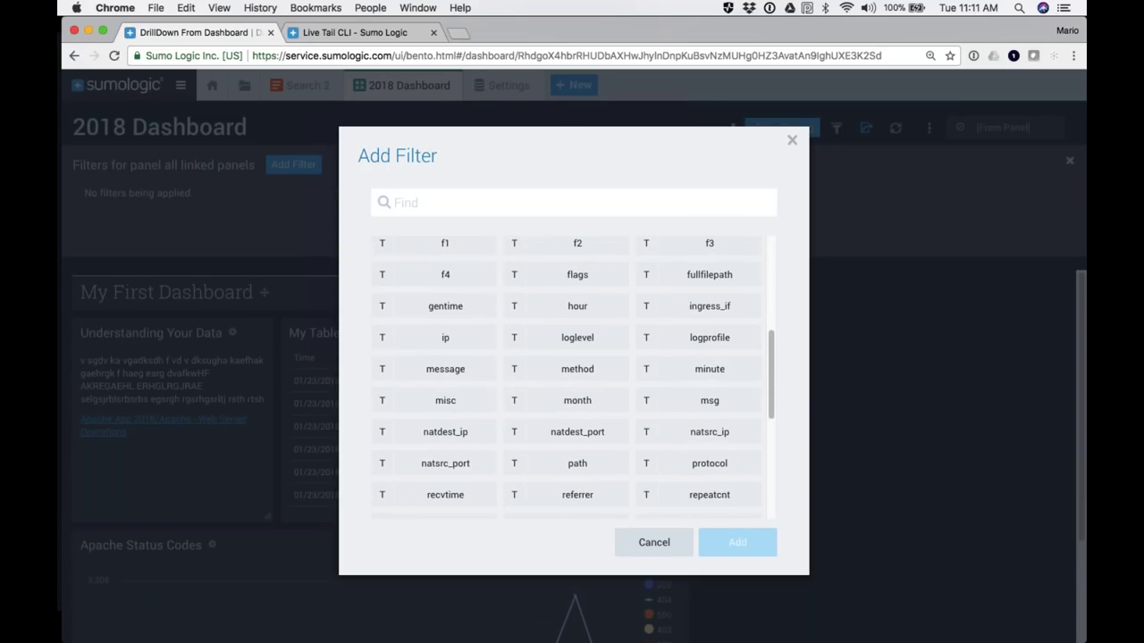
scroll(572, 376, "down", 4)
scroll(709, 452, "down", 1)
left_click(709, 348)
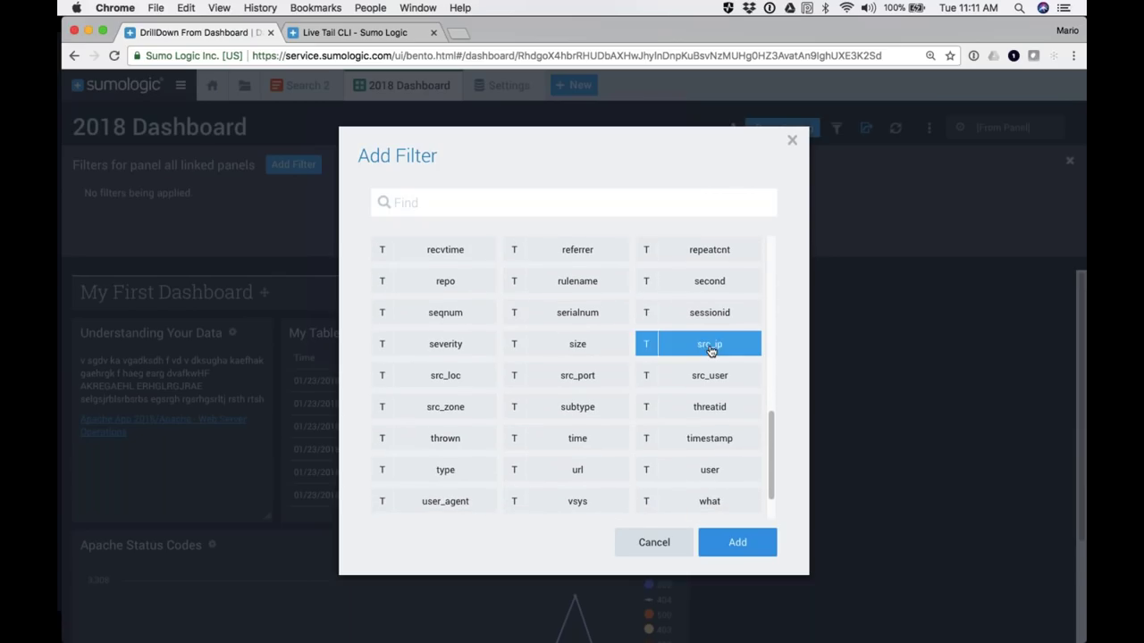
left_click(740, 552)
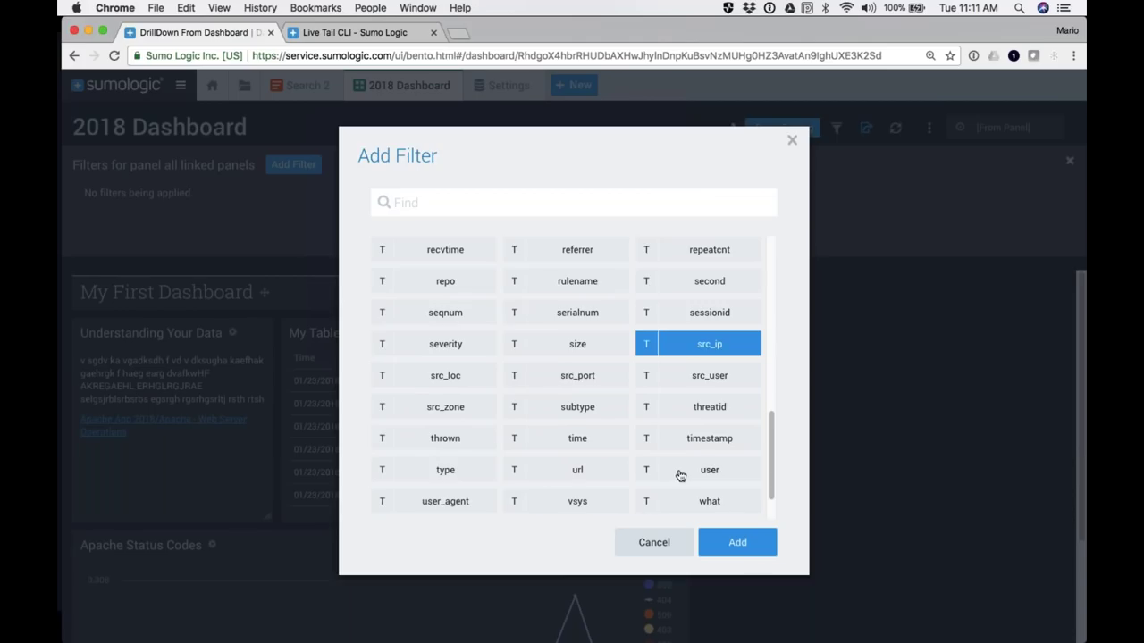
scroll(679, 477, "down", 1)
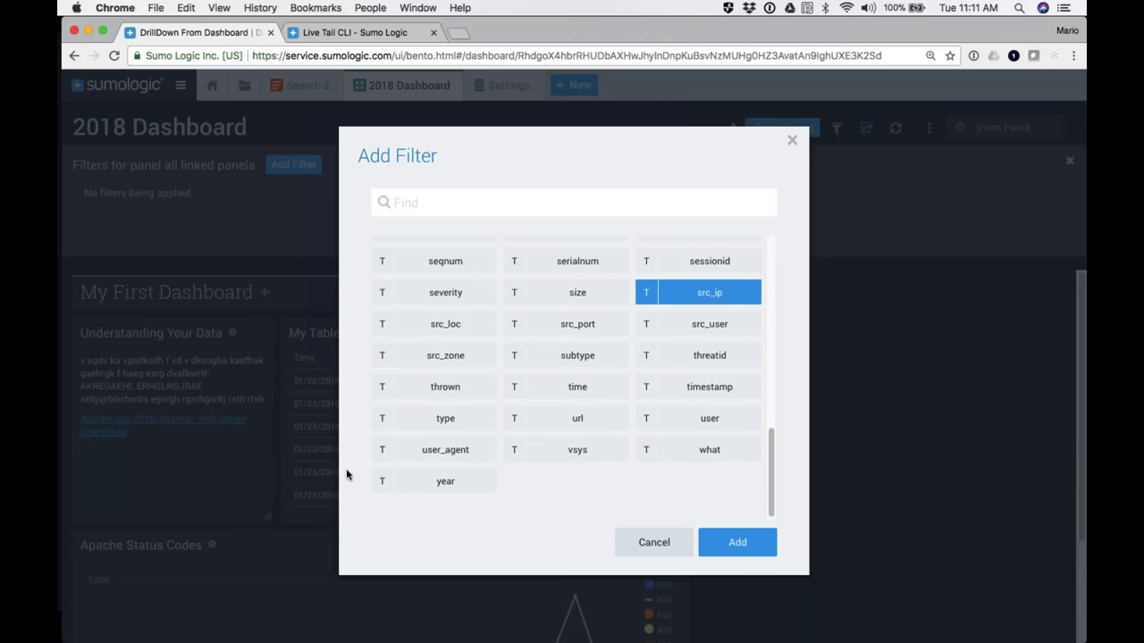
left_click(739, 543)
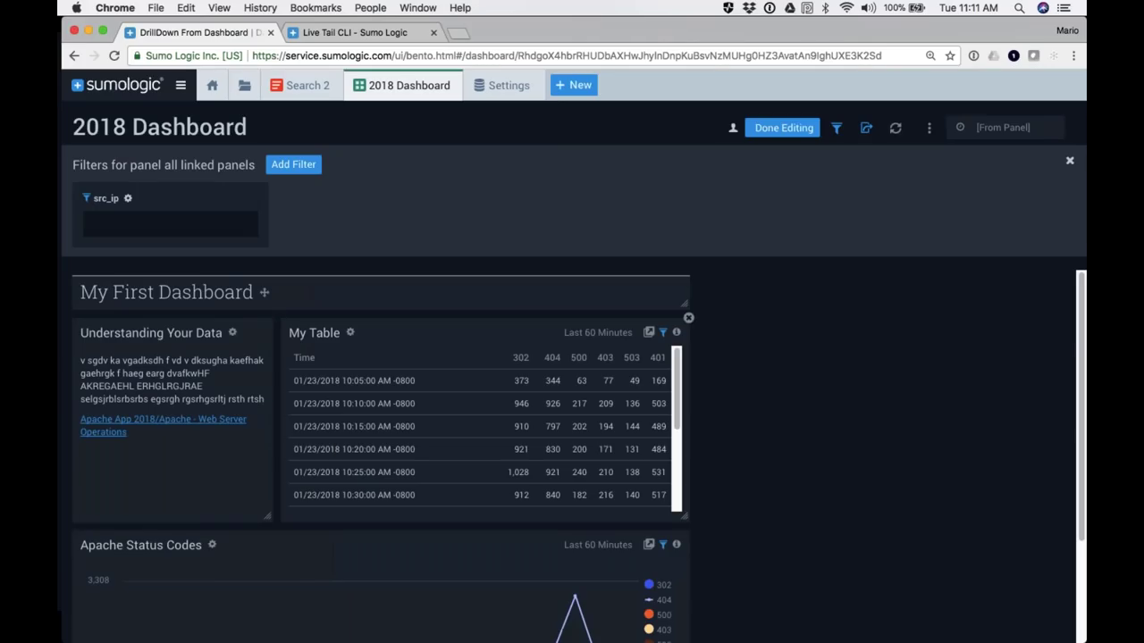
Step: Relabel the src_ip filter 'Enter the IP In question', save, and hide the filters bar
left_click(128, 198)
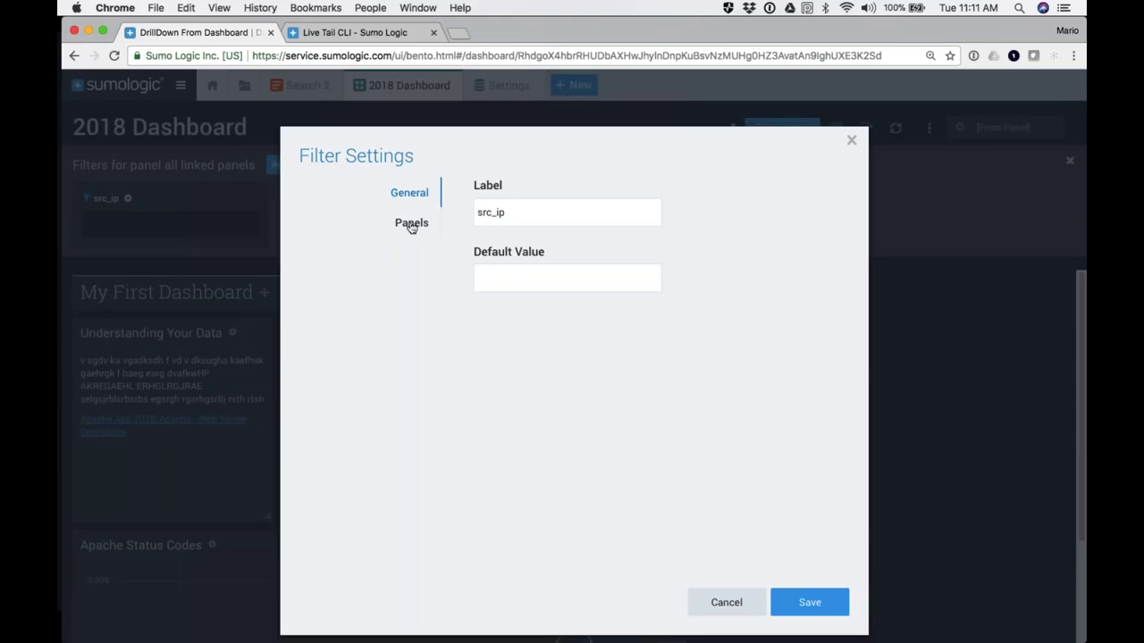
key("Tab")
type("Enter t")
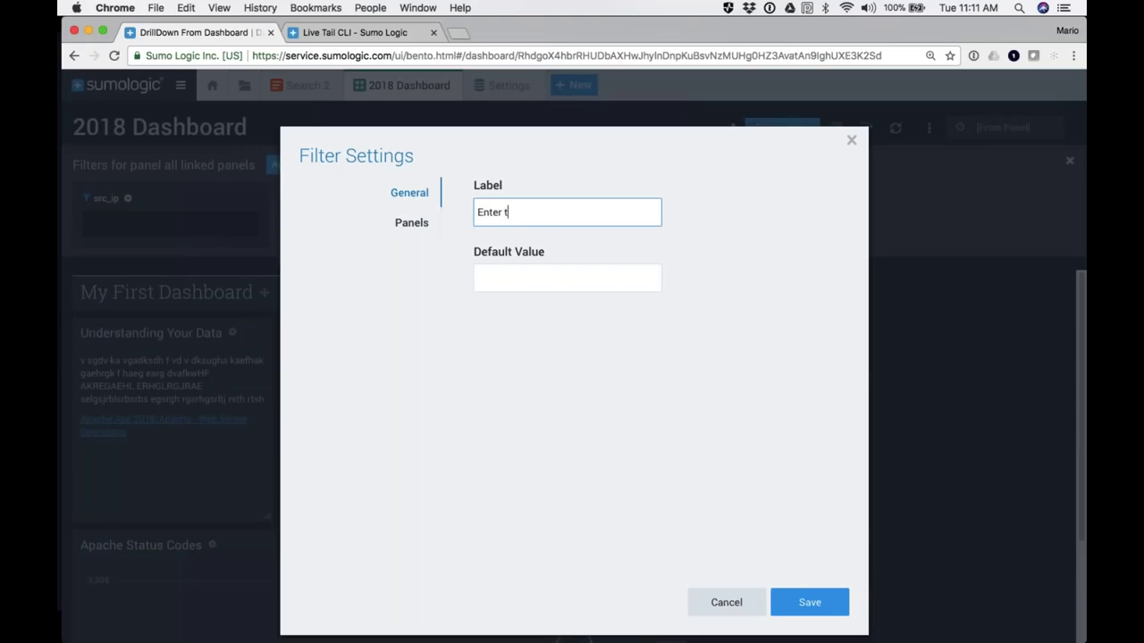
type("he IP In question:")
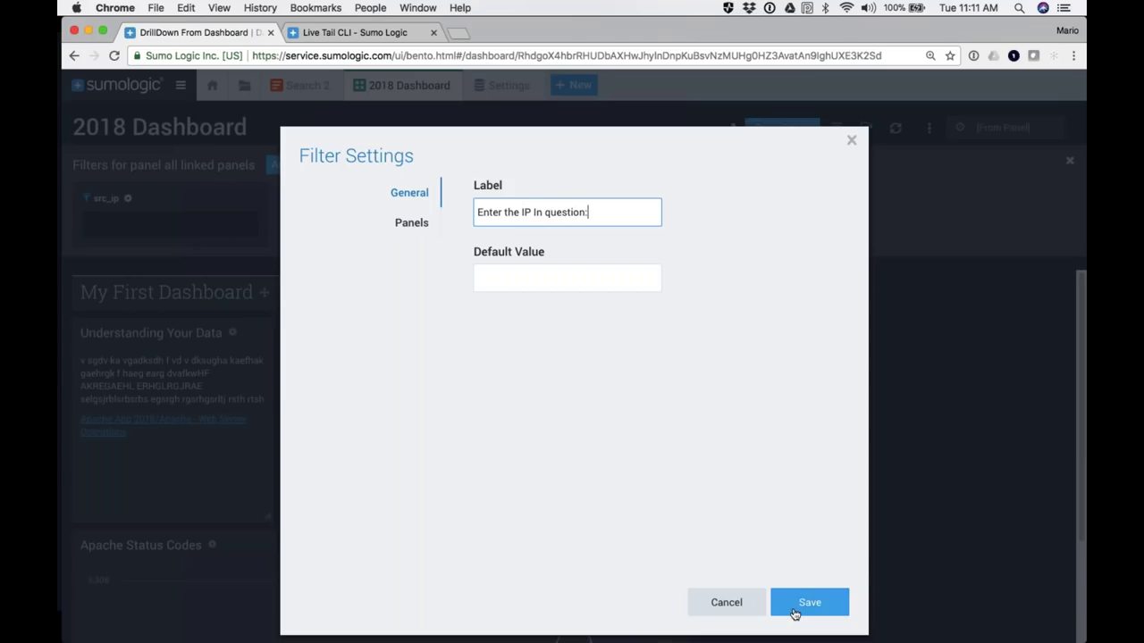
left_click(809, 602)
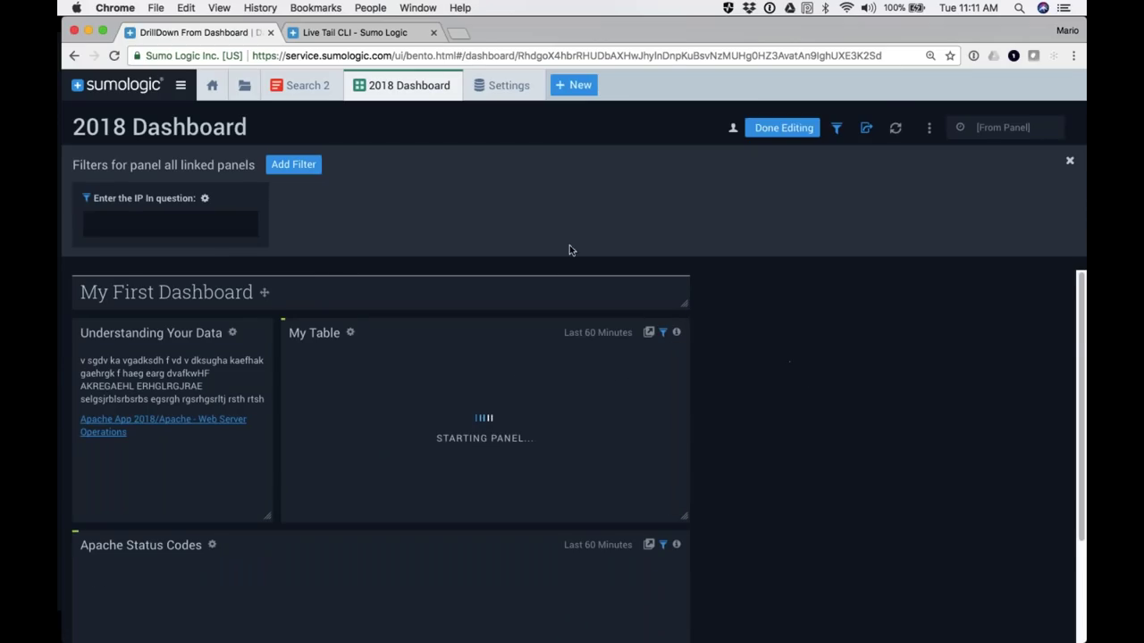
left_click(1068, 165)
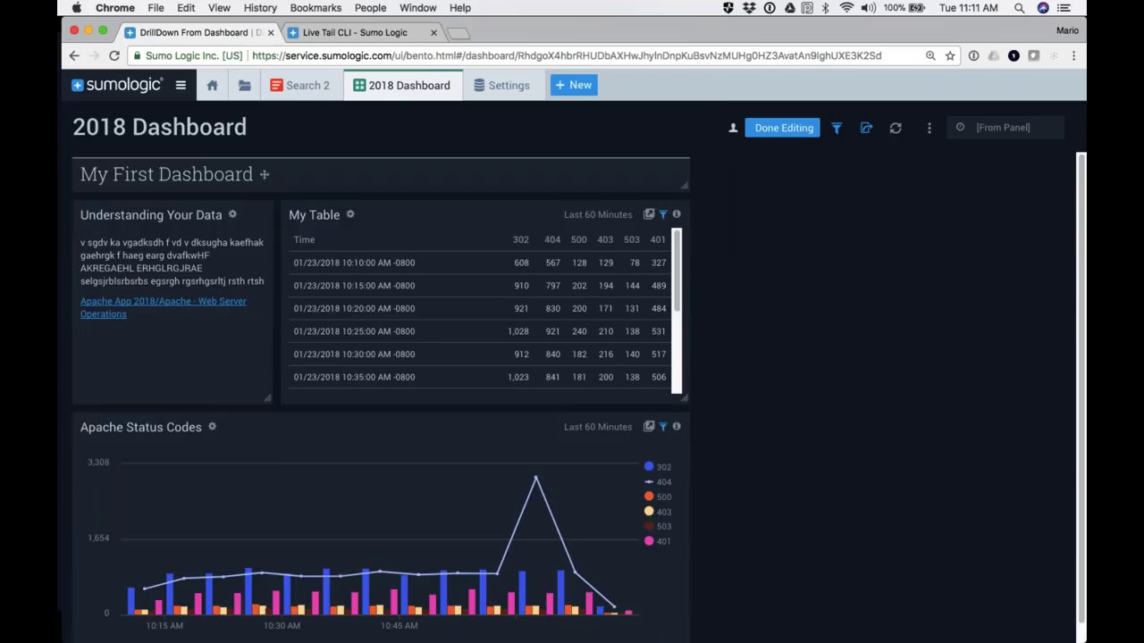
left_click(837, 128)
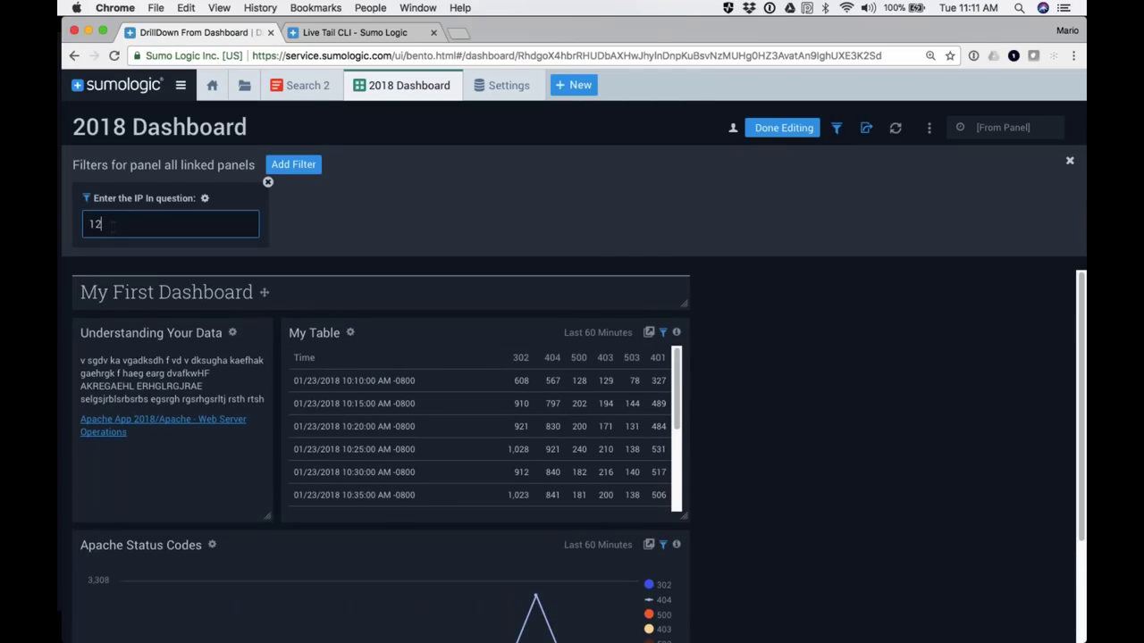
Step: Filter the 2018 Dashboard by the IP address 127.0.0.1
type("127.0.0.1")
key("Return")
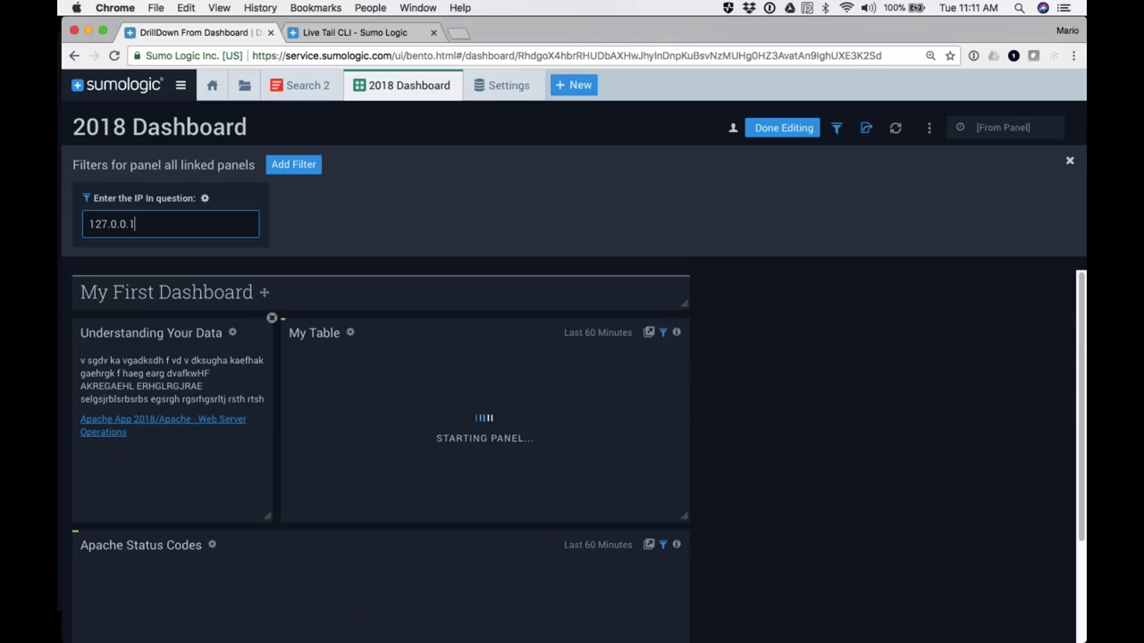
scroll(380, 446, "down", 2)
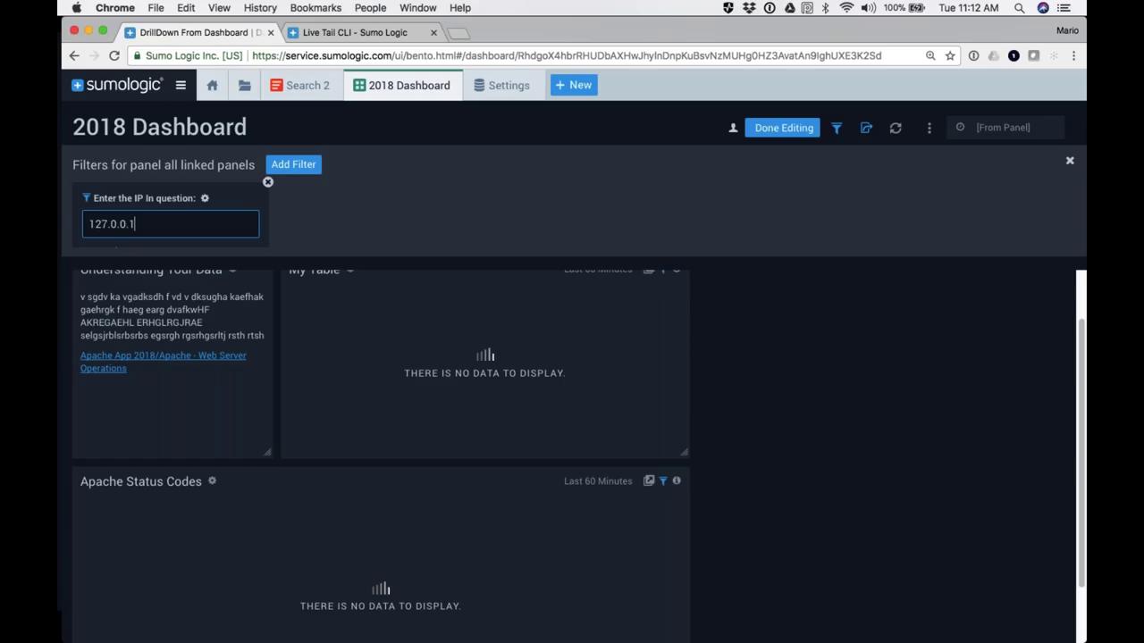
Step: Clear the IP filter value, hide the filters bar and finish editing the dashboard
key("super+a")
key("BackSpace")
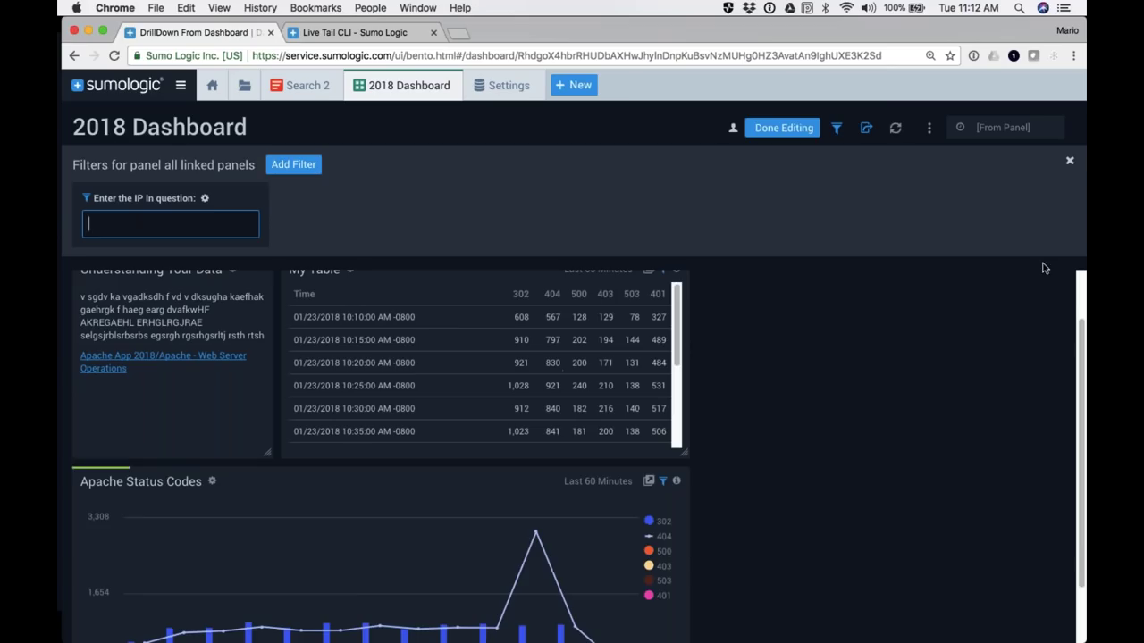
left_click(1069, 164)
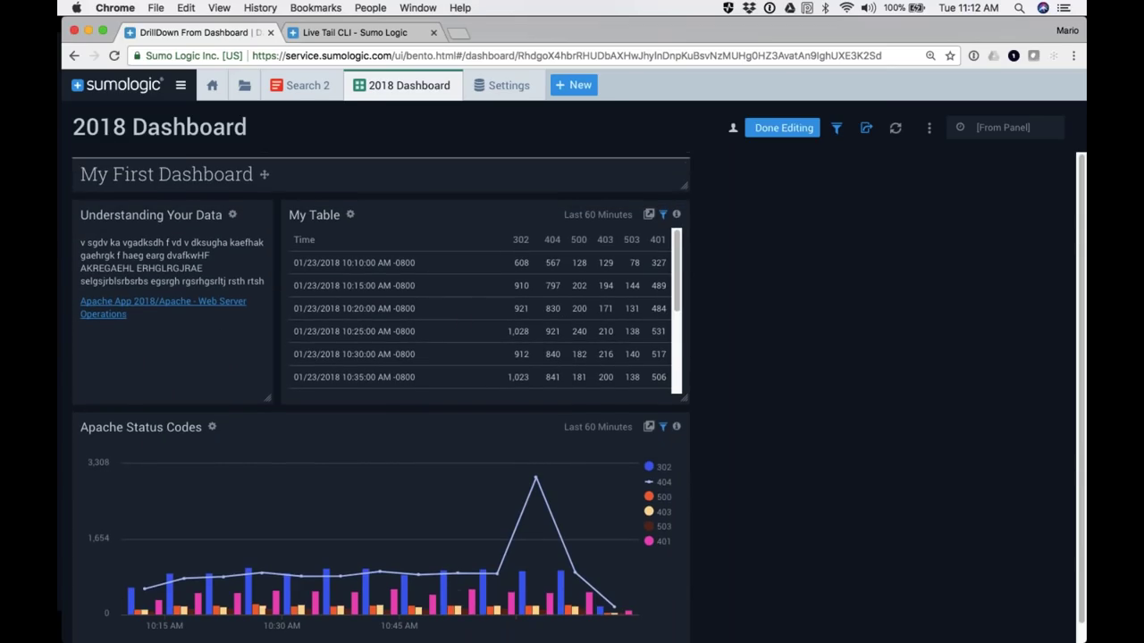
left_click(783, 128)
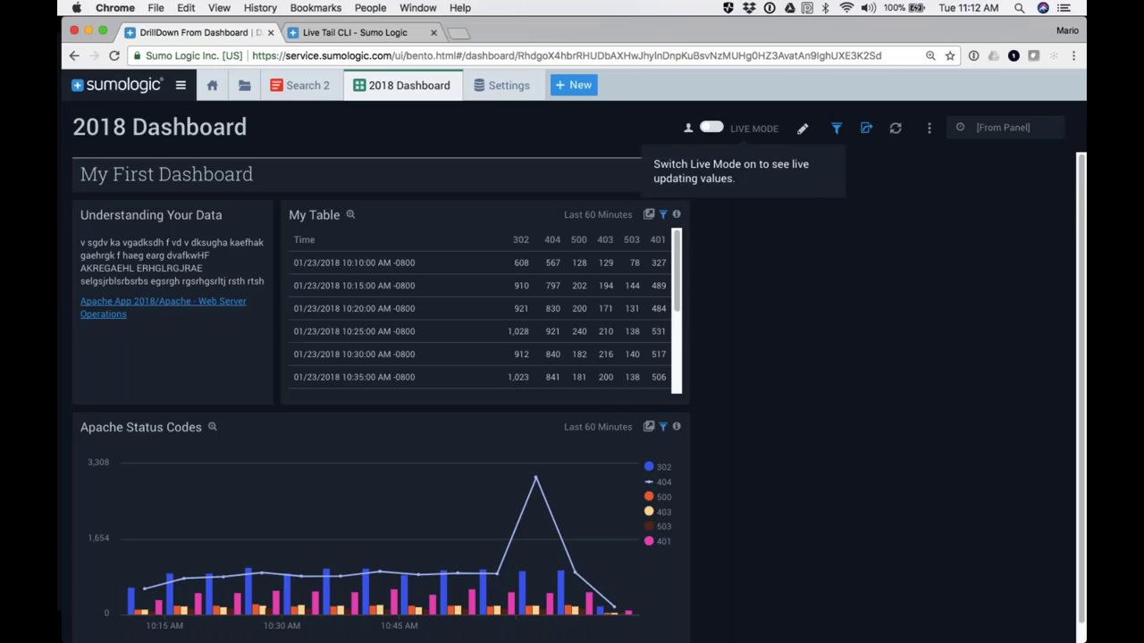
Step: Turn Live Mode on, re-enter edit mode and open My Table's query as a search, selecting its 5m interval
left_click(712, 128)
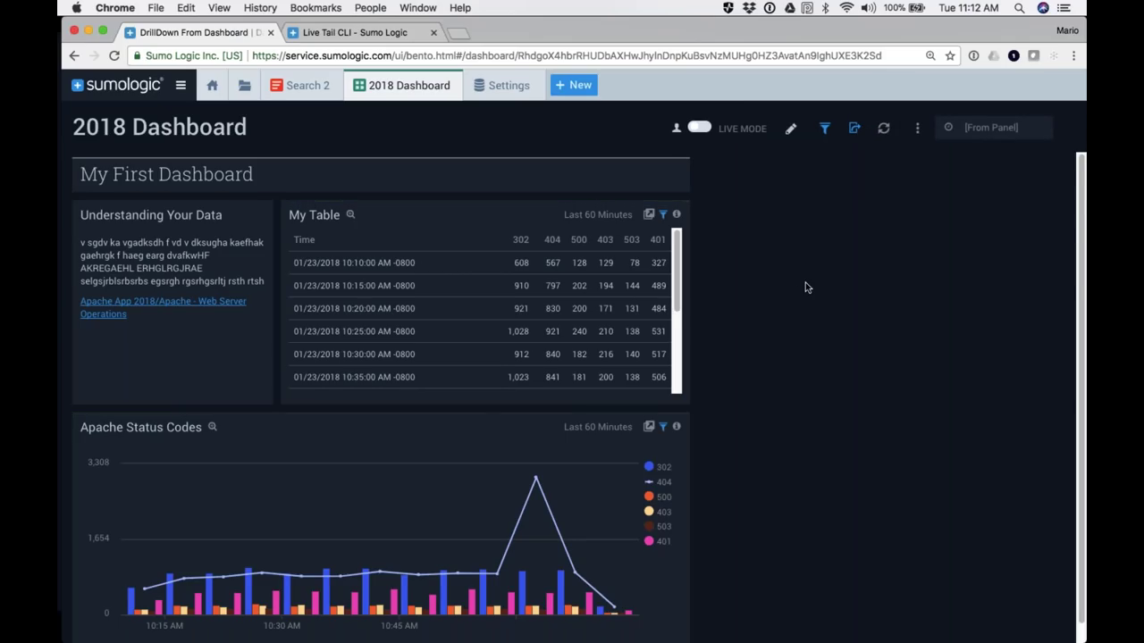
scroll(805, 283, "down", 1)
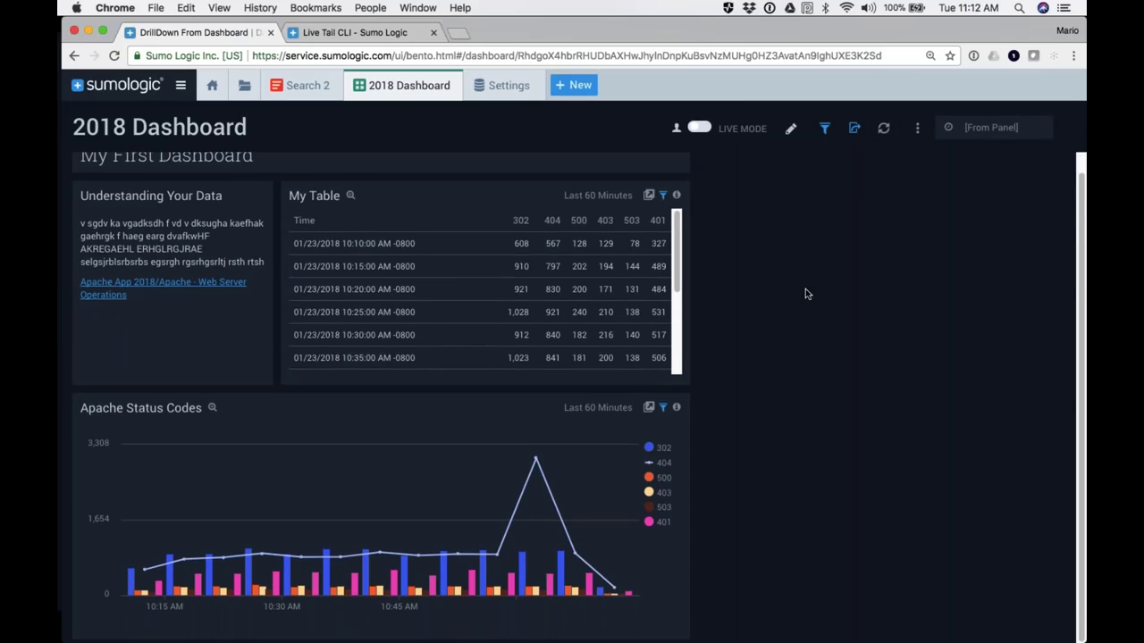
scroll(808, 301, "up", 1)
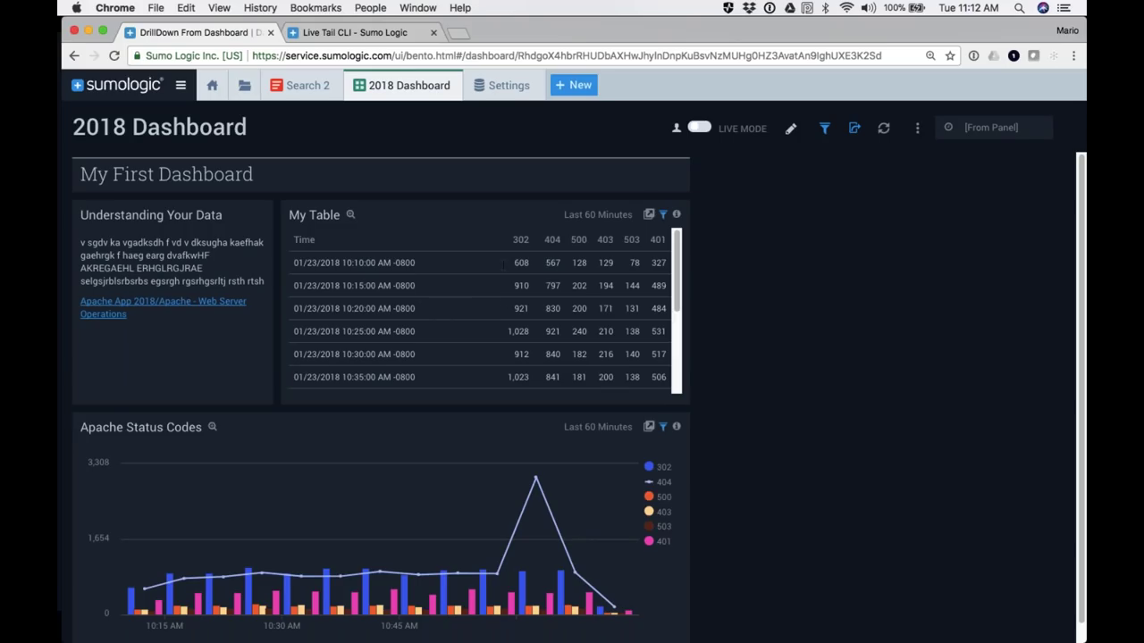
left_click(791, 129)
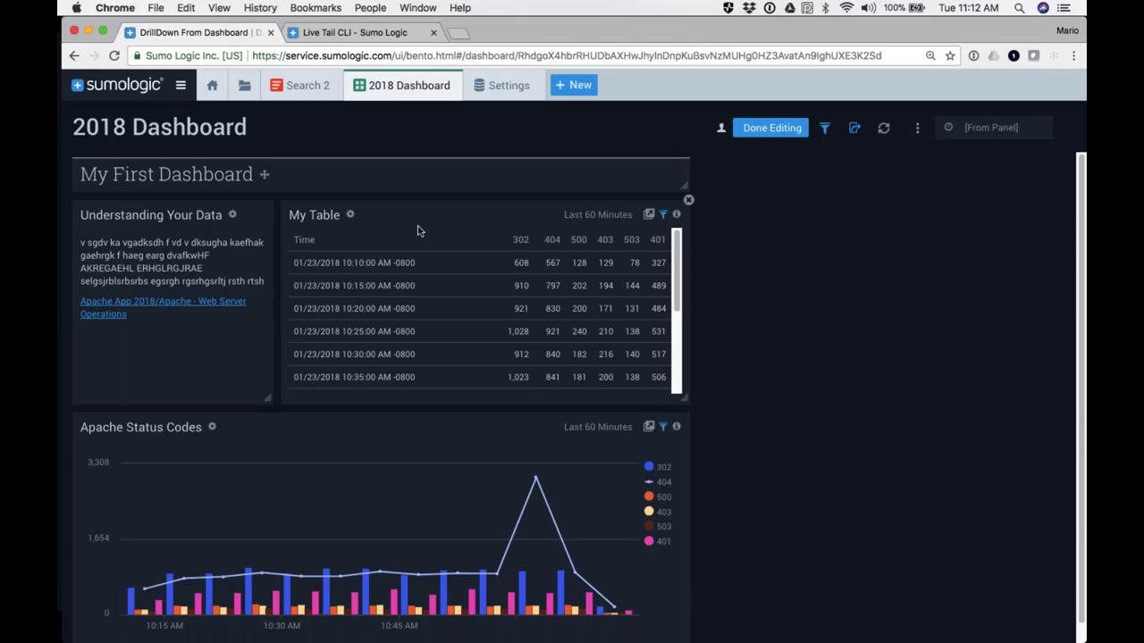
left_click(649, 215)
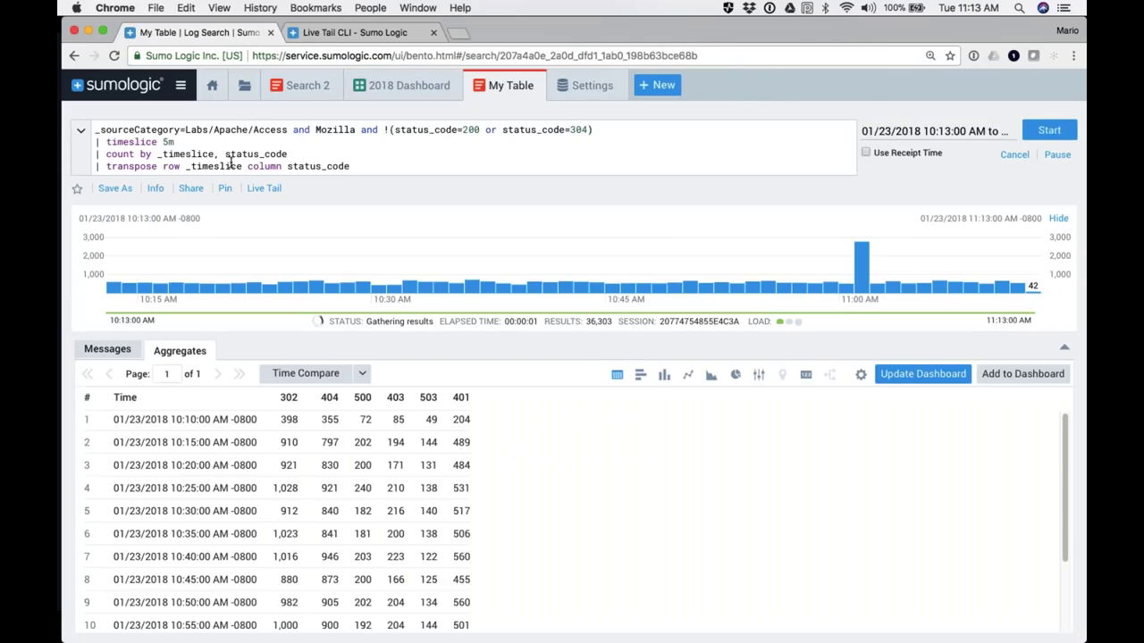
double_click(167, 142)
Step: Change My Table's timeslice from 5m to 10m and update the panel, keeping Last 60 Minutes
key("BackSpace")
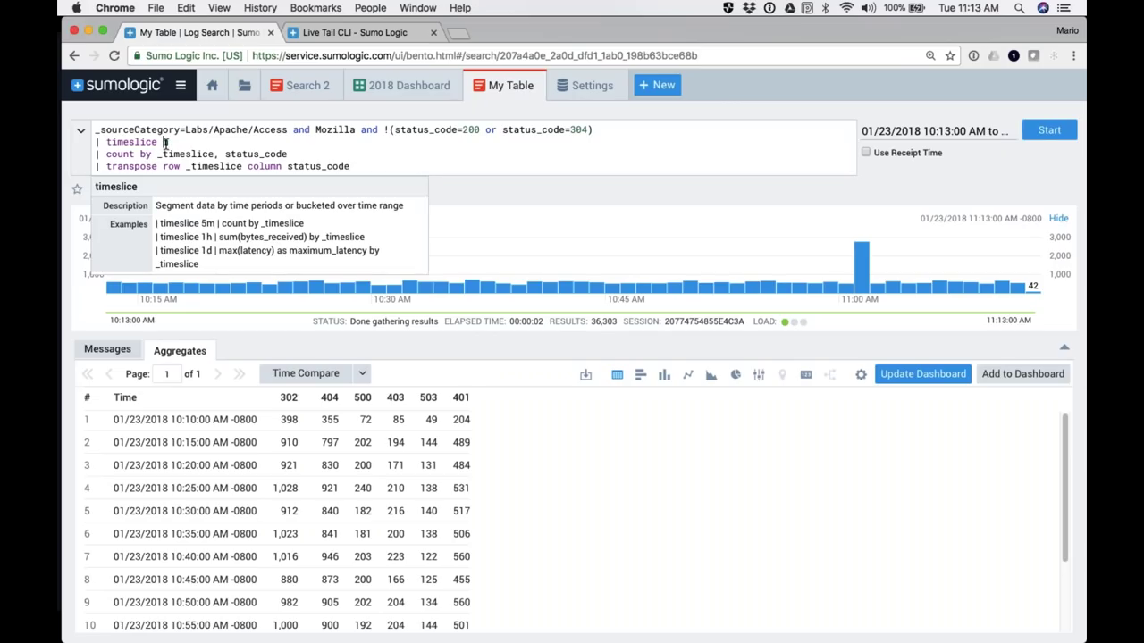
type("10m")
key("Return")
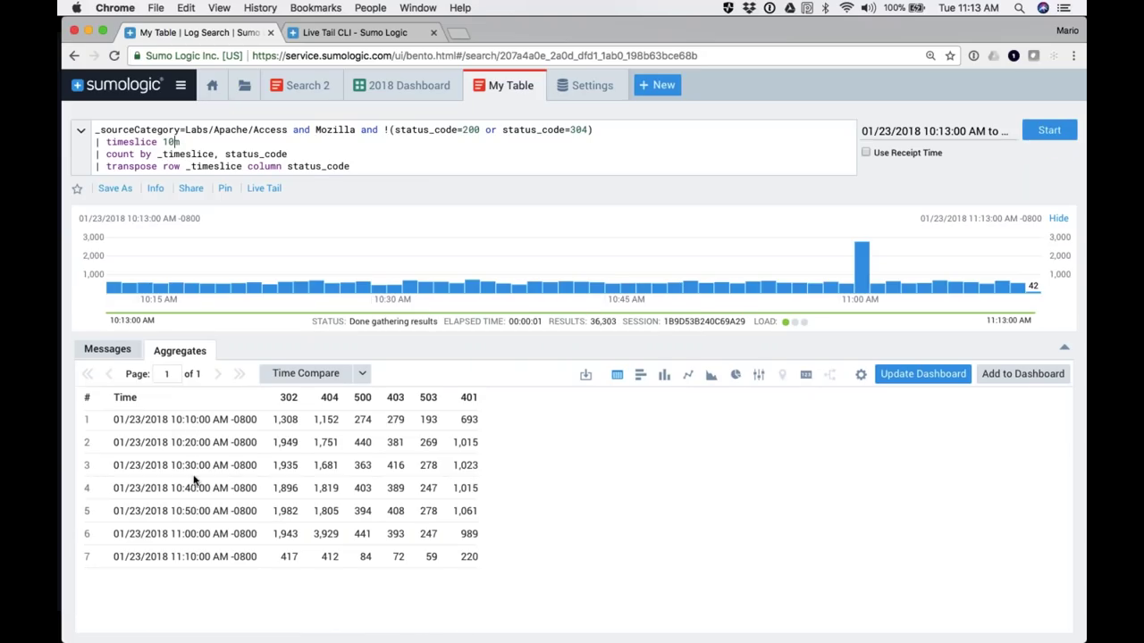
left_click(919, 373)
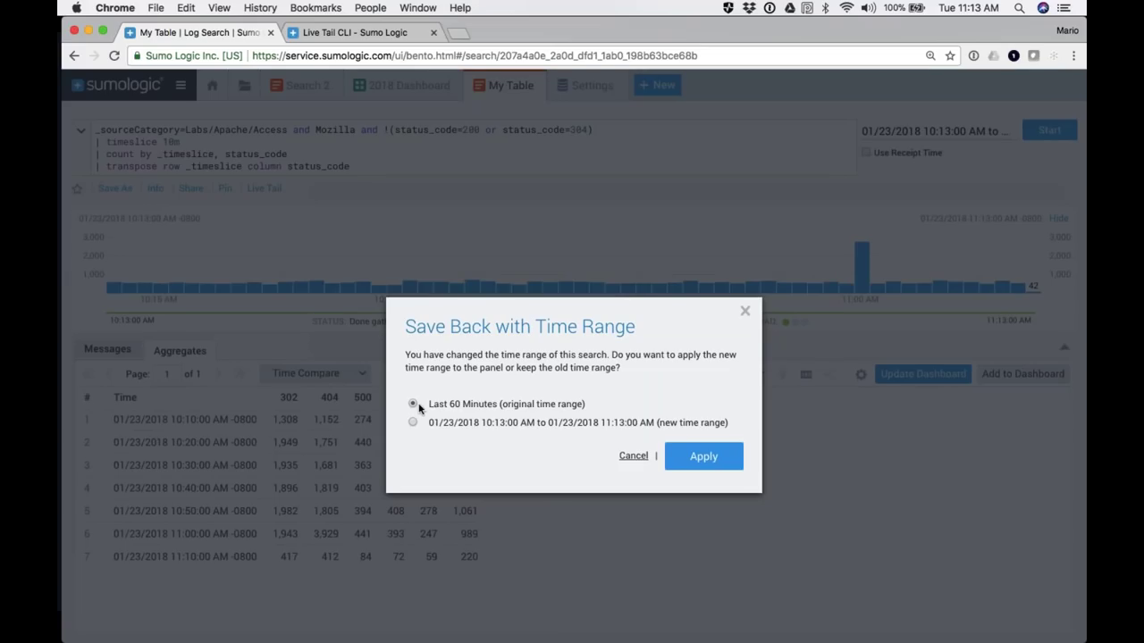
left_click(703, 457)
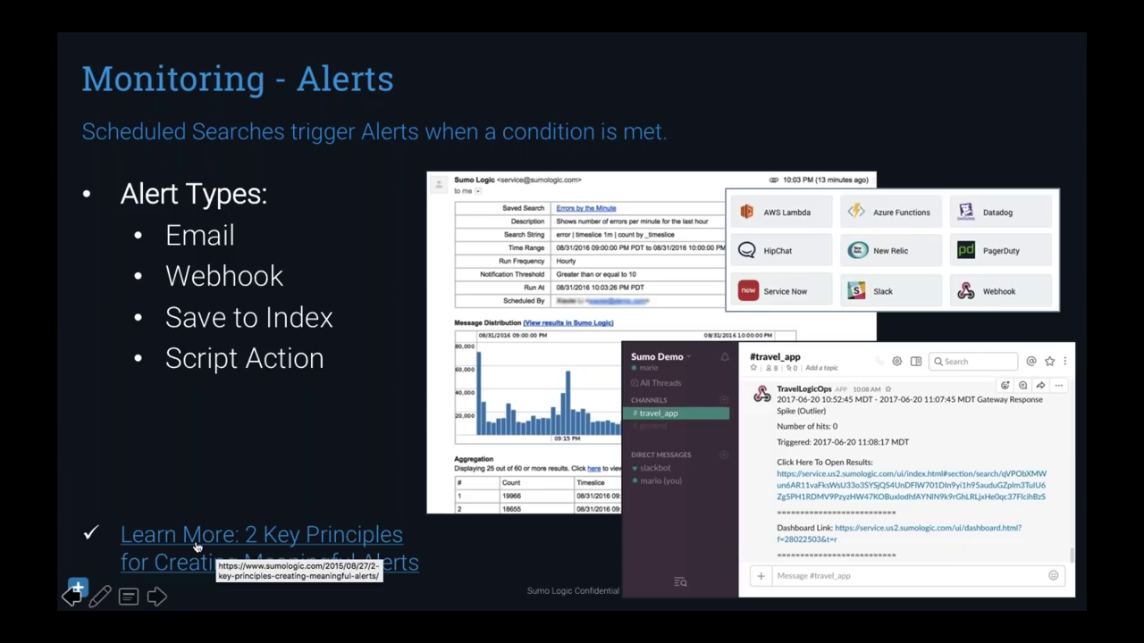
key("super+Tab")
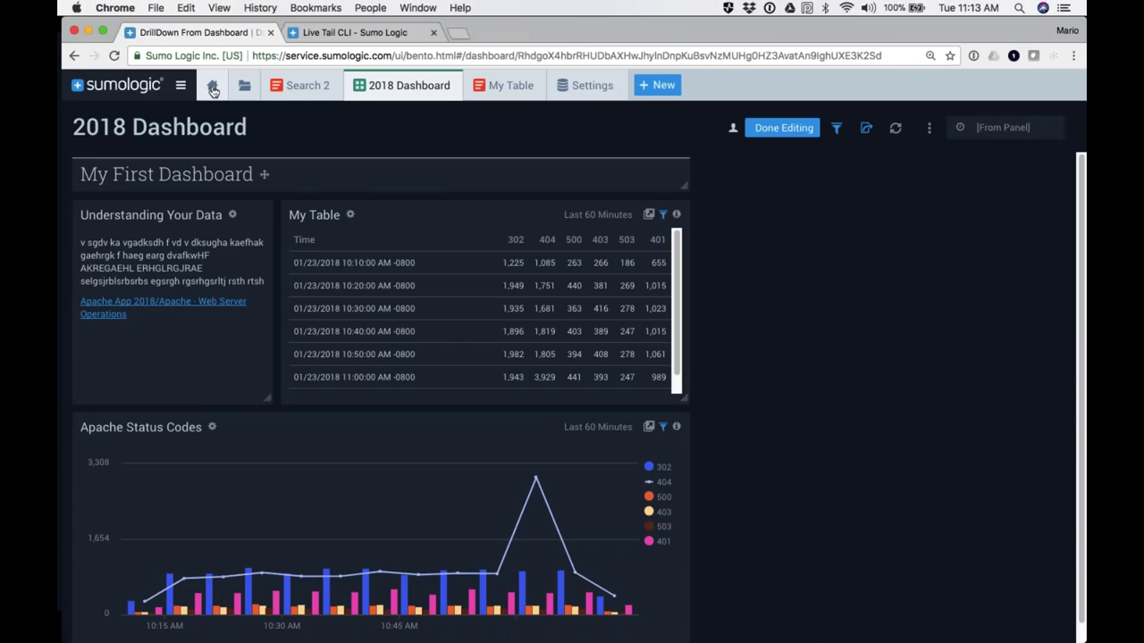
Step: Open and run the '1Alert - Static Threshold' saved search from Library > Training > Alerts
left_click(245, 86)
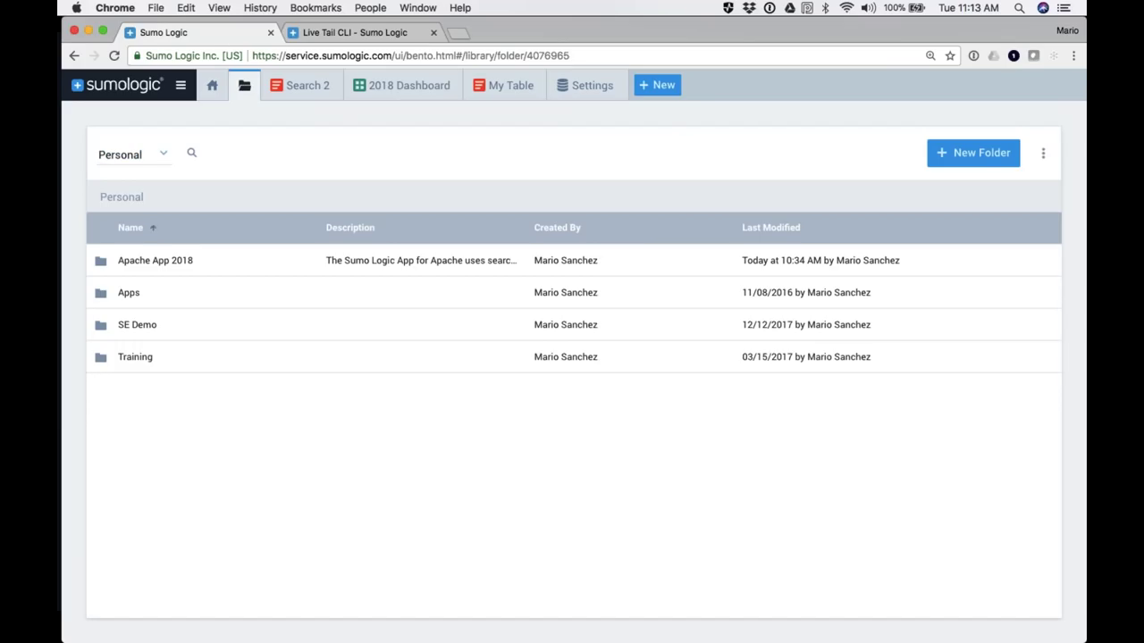
left_click(139, 358)
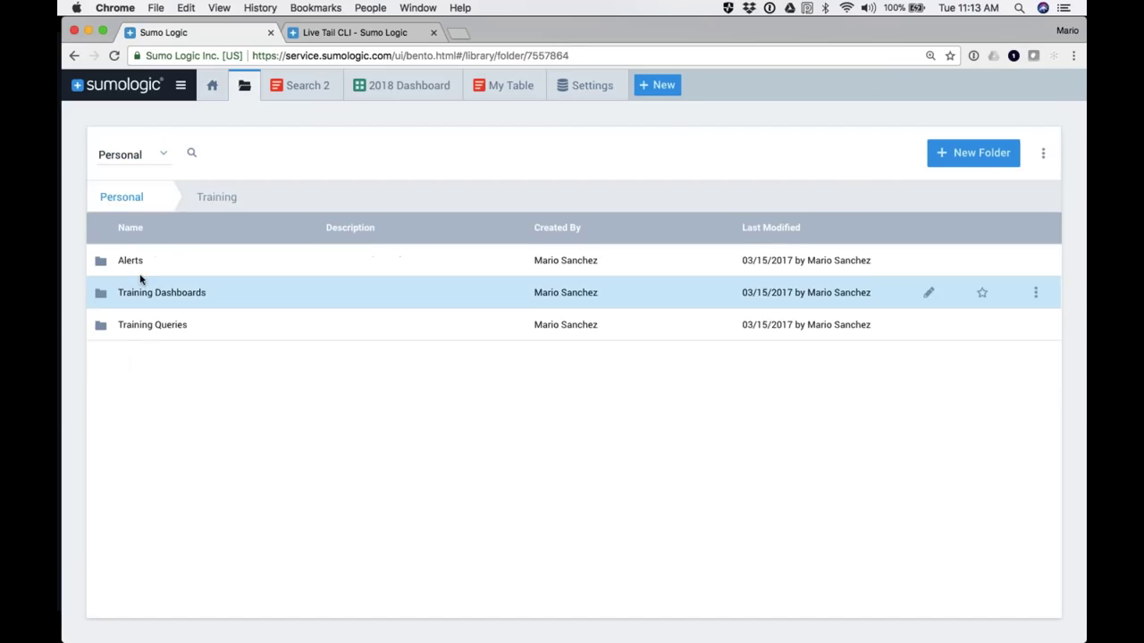
left_click(129, 260)
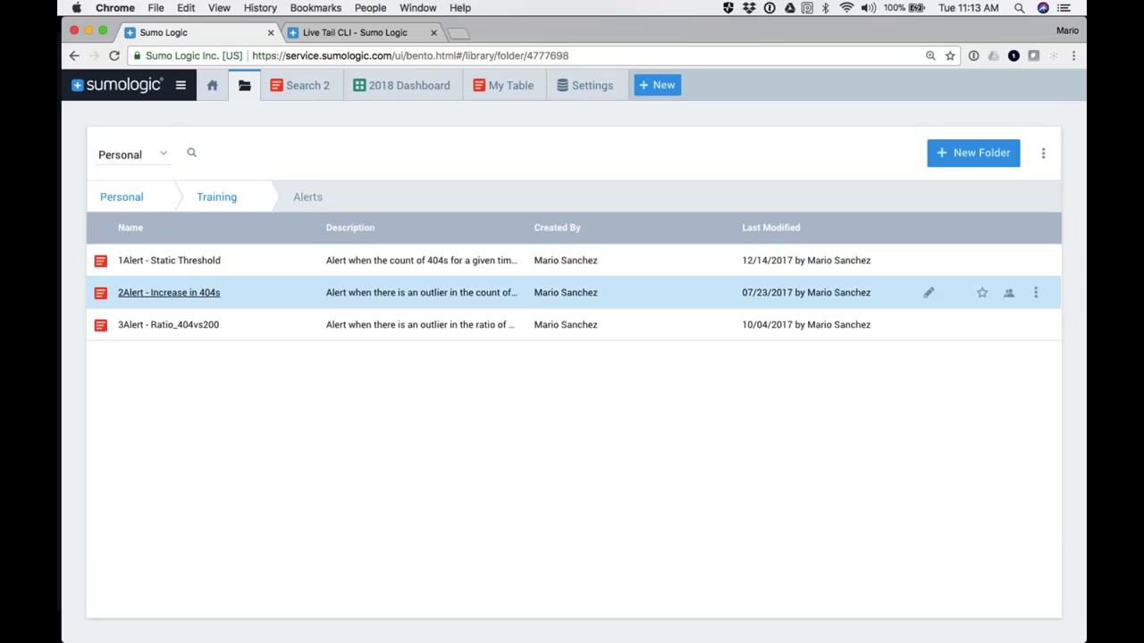
left_click(162, 265)
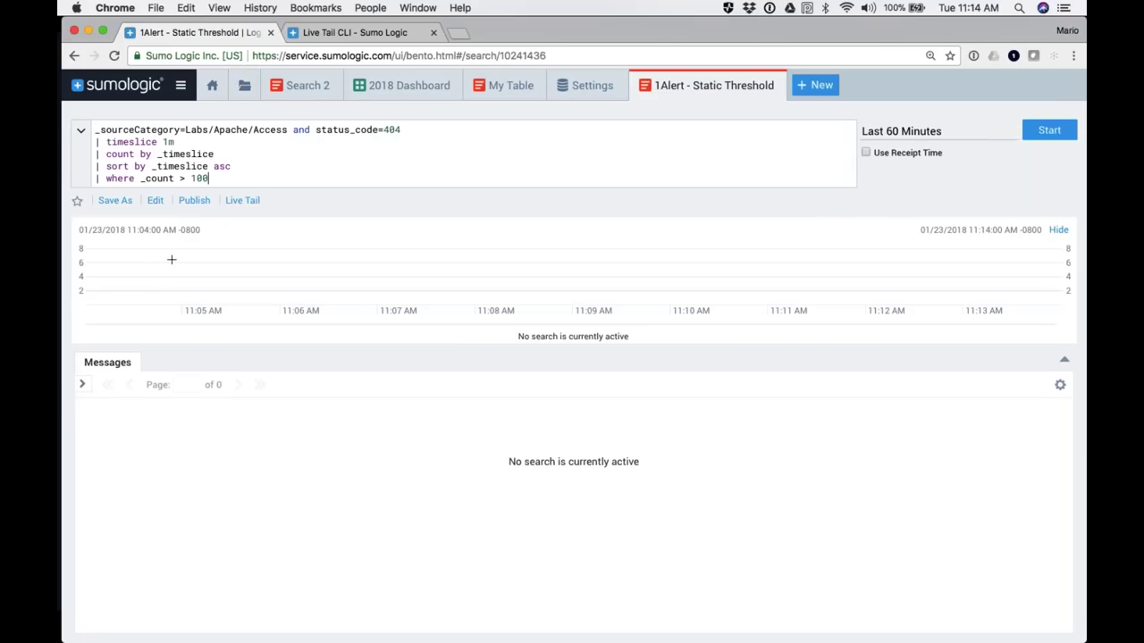
key("Return")
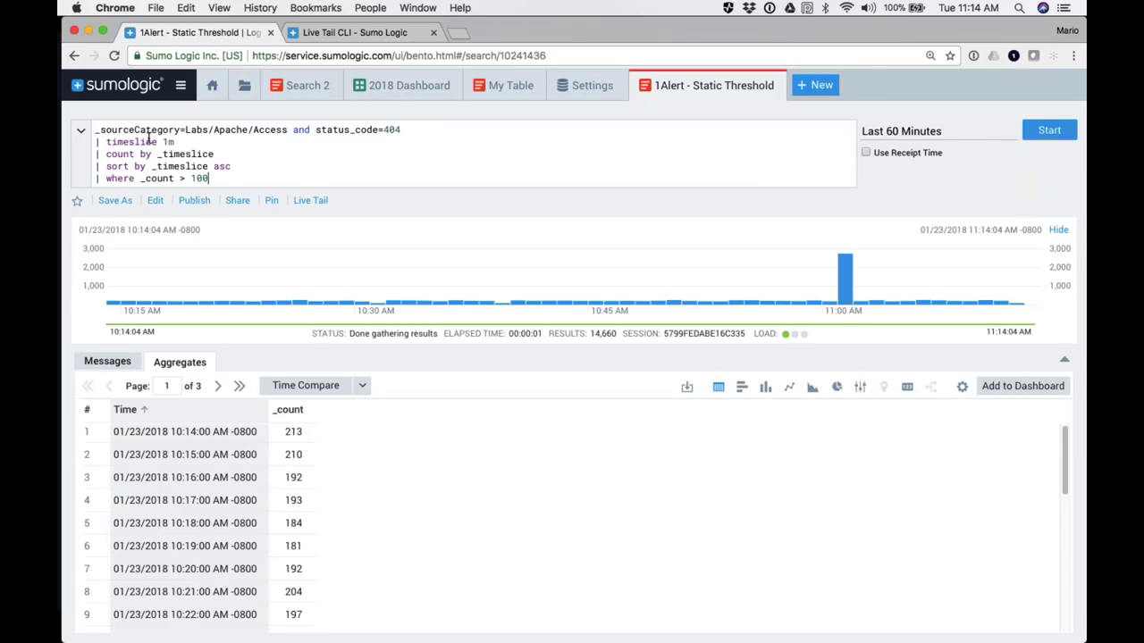
Step: Comment out the _count > 100 filter line with // and rerun the search
left_click_drag(400, 129, 59, 134)
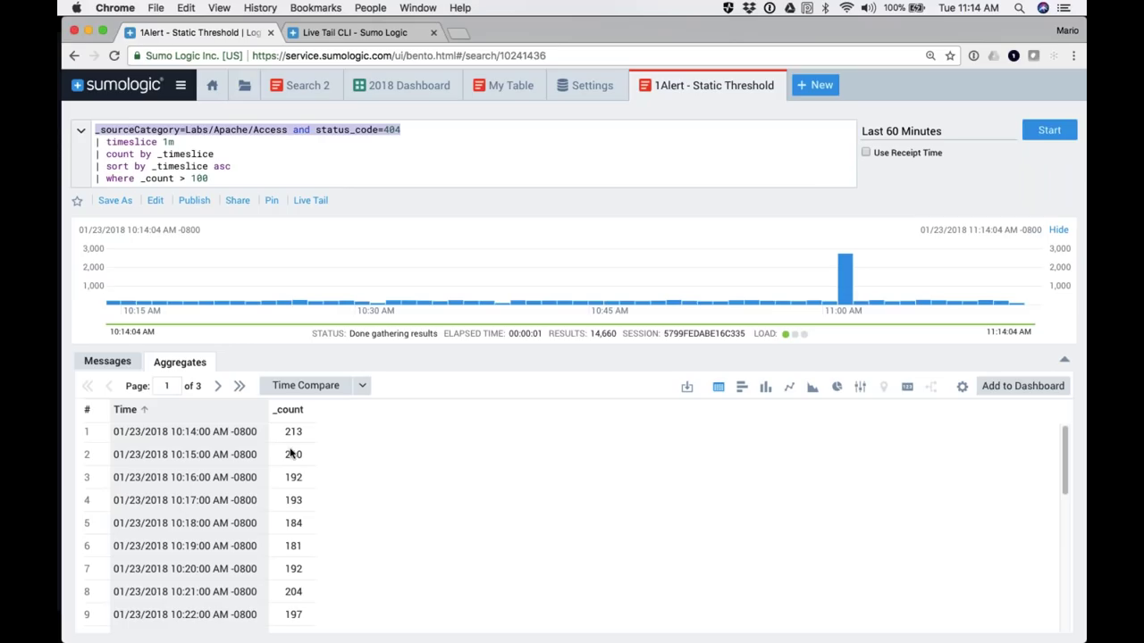
scroll(282, 535, "down", 3)
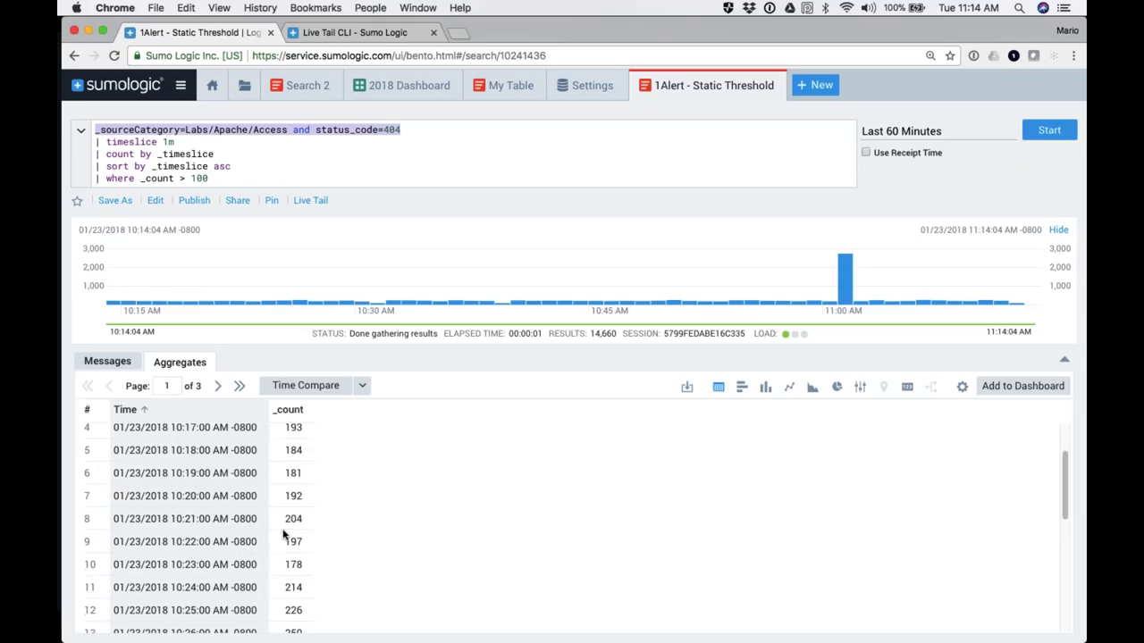
left_click(96, 179)
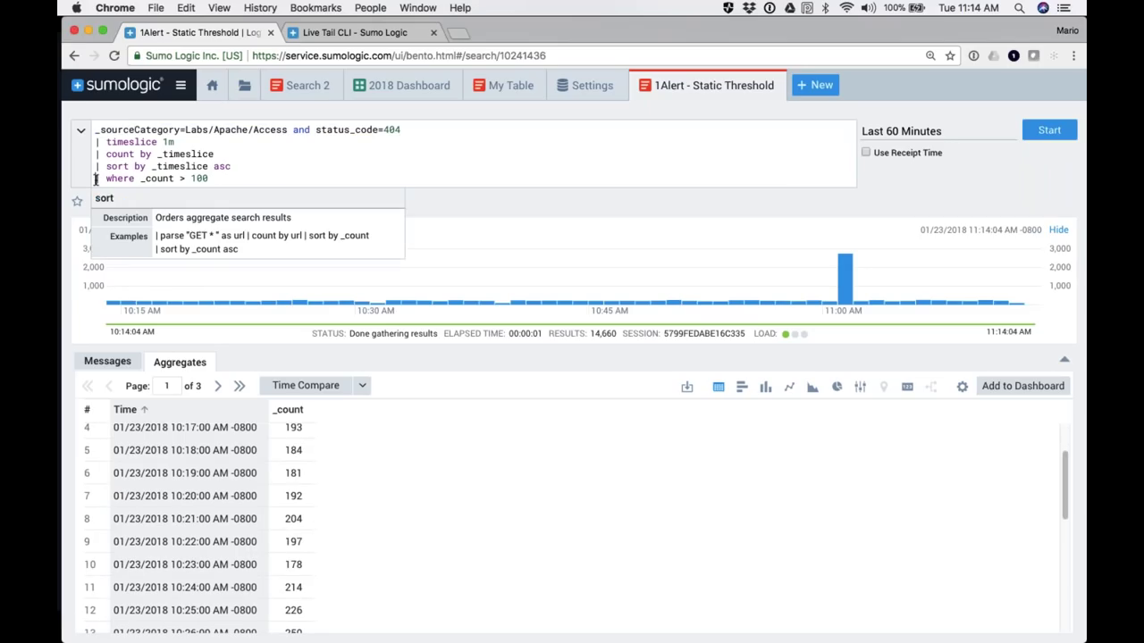
type("//")
key("Return")
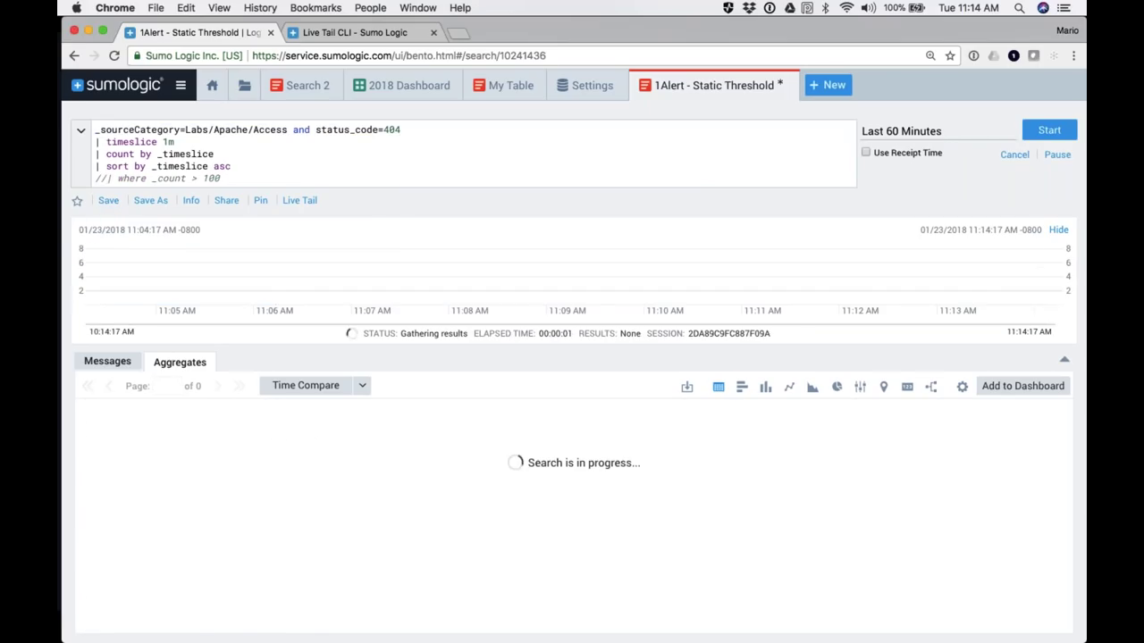
Step: Set the count threshold to 250, uncomment the where line and rerun the search
mouse_move(168, 143)
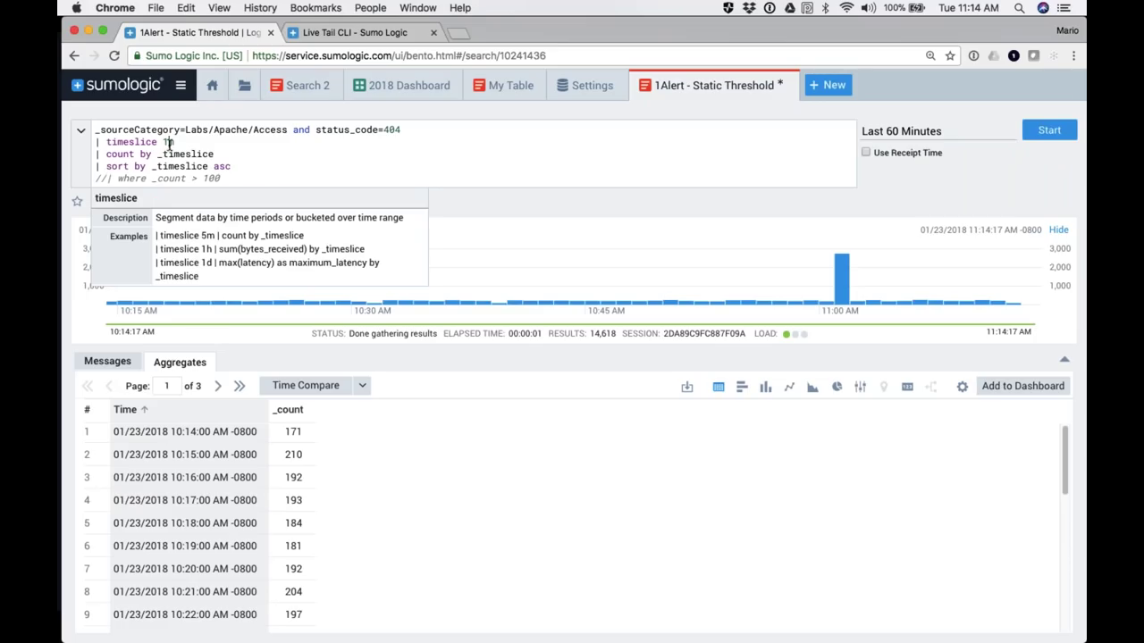
scroll(288, 556, "down", 1)
scroll(289, 557, "down", 8)
scroll(288, 550, "down", 3)
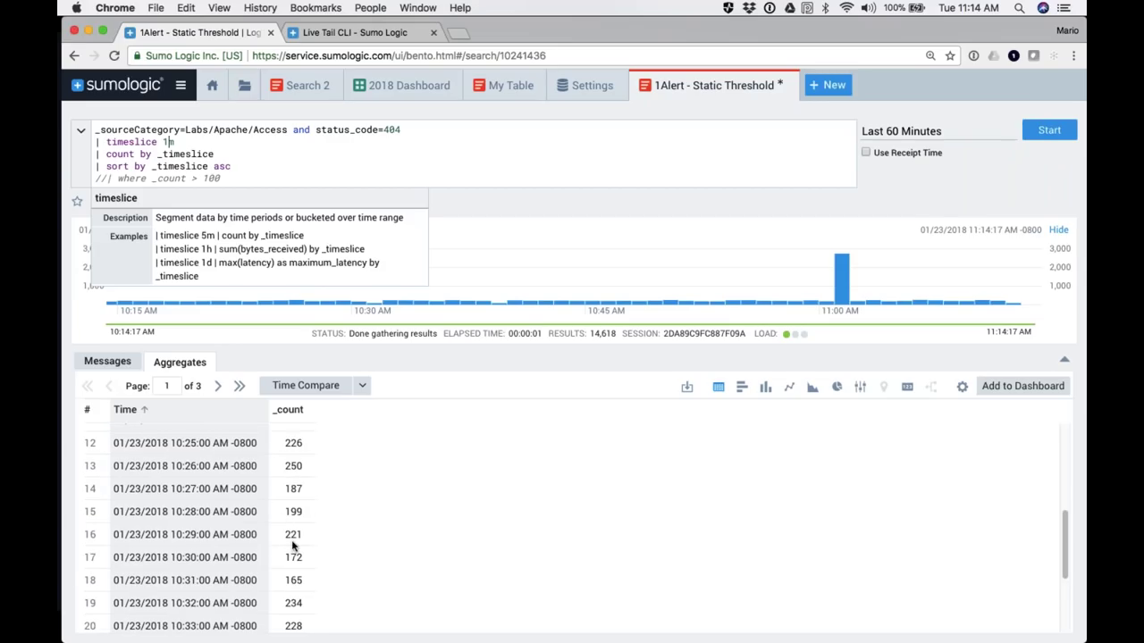
scroll(293, 545, "up", 11)
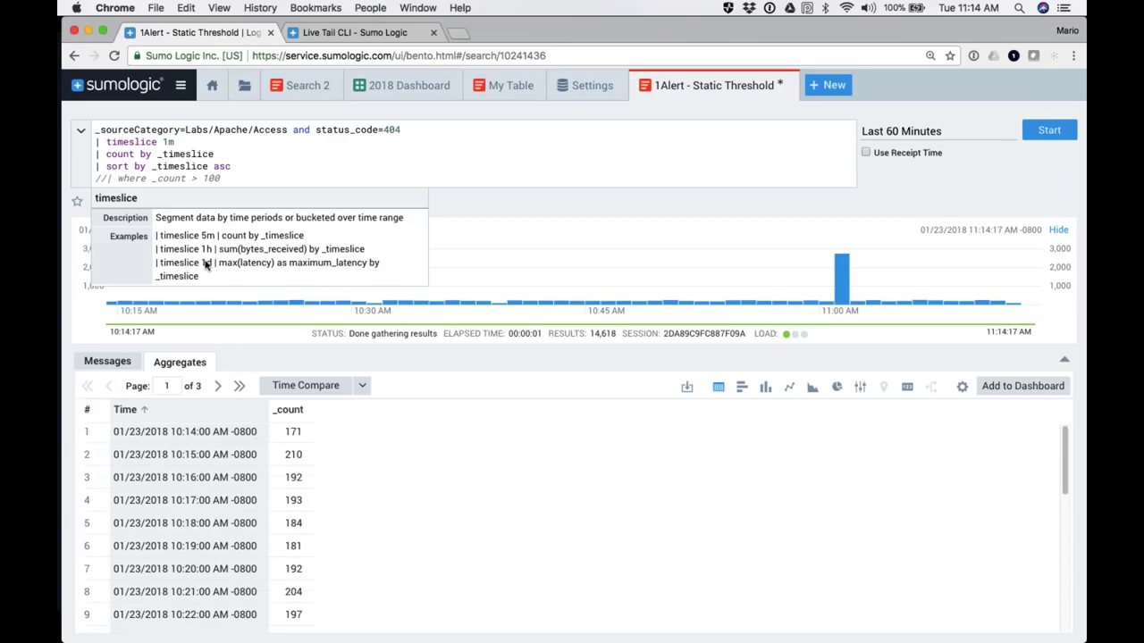
double_click(211, 178)
type("250")
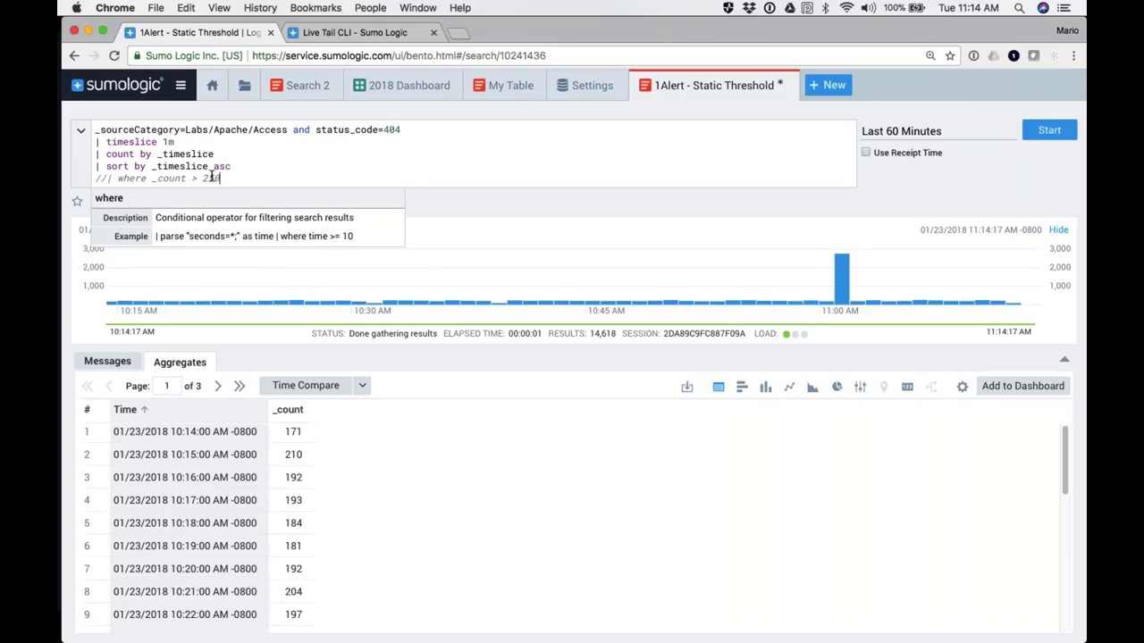
left_click(107, 178)
key("BackSpace")
key("BackSpace")
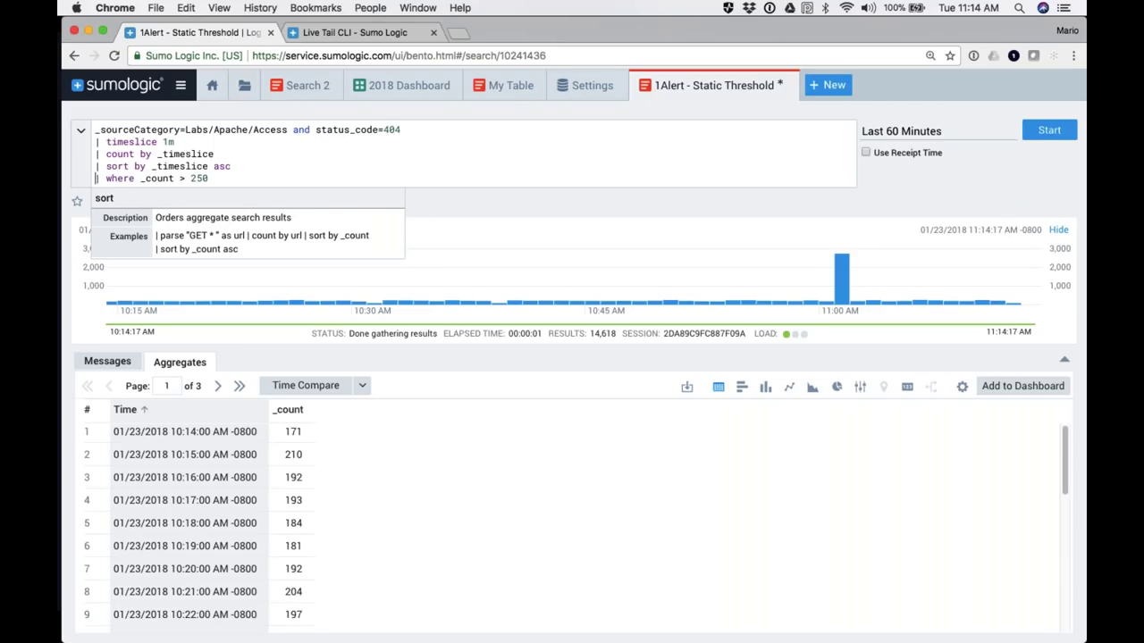
key("Return")
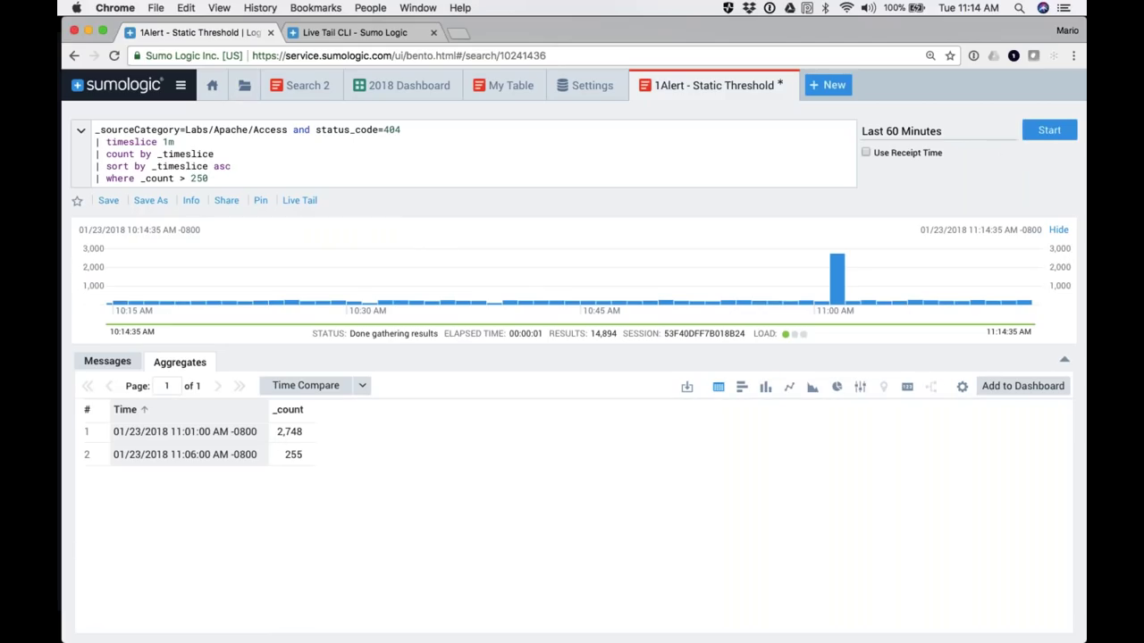
Step: Raise the count threshold again and rerun, leaving only the 11:01 AM spike of 2,748
double_click(193, 179)
type("300")
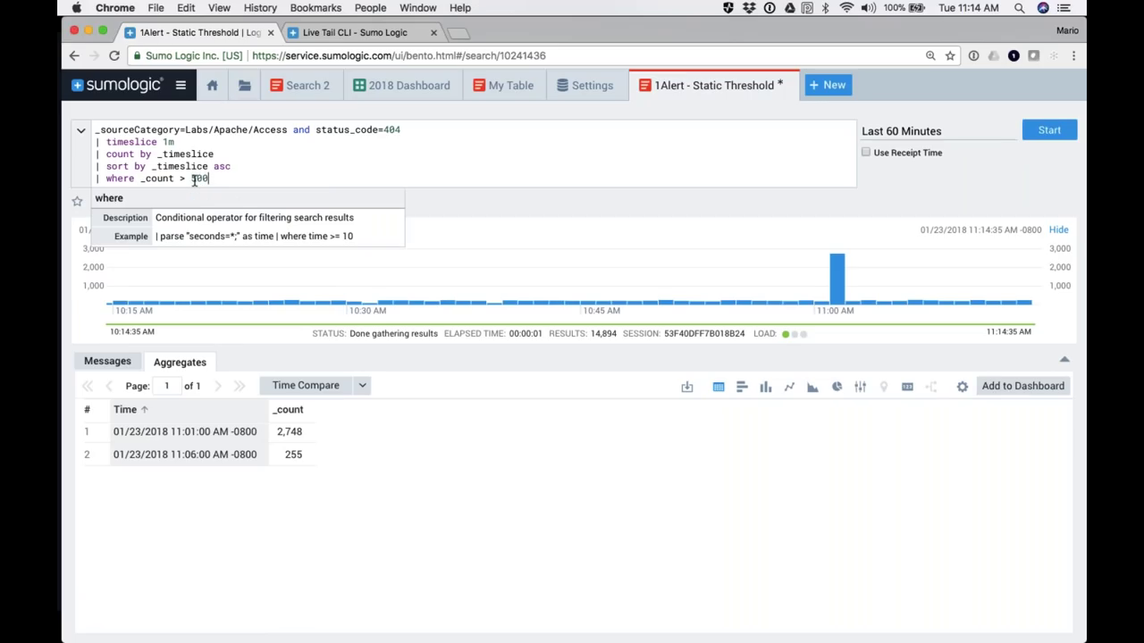
key("Return")
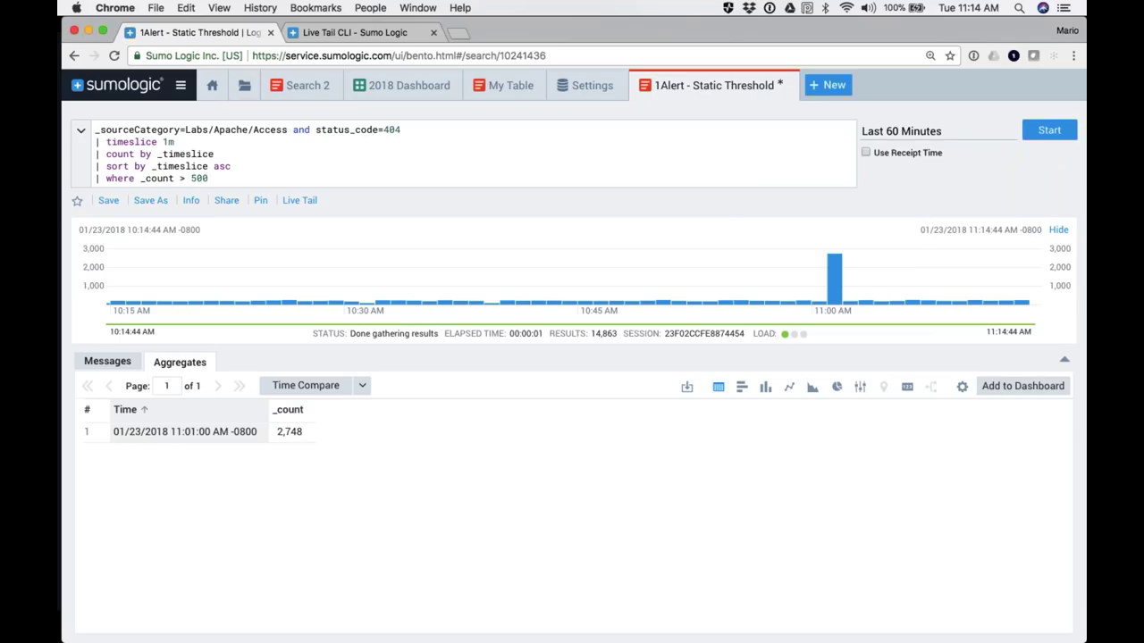
left_click(147, 202)
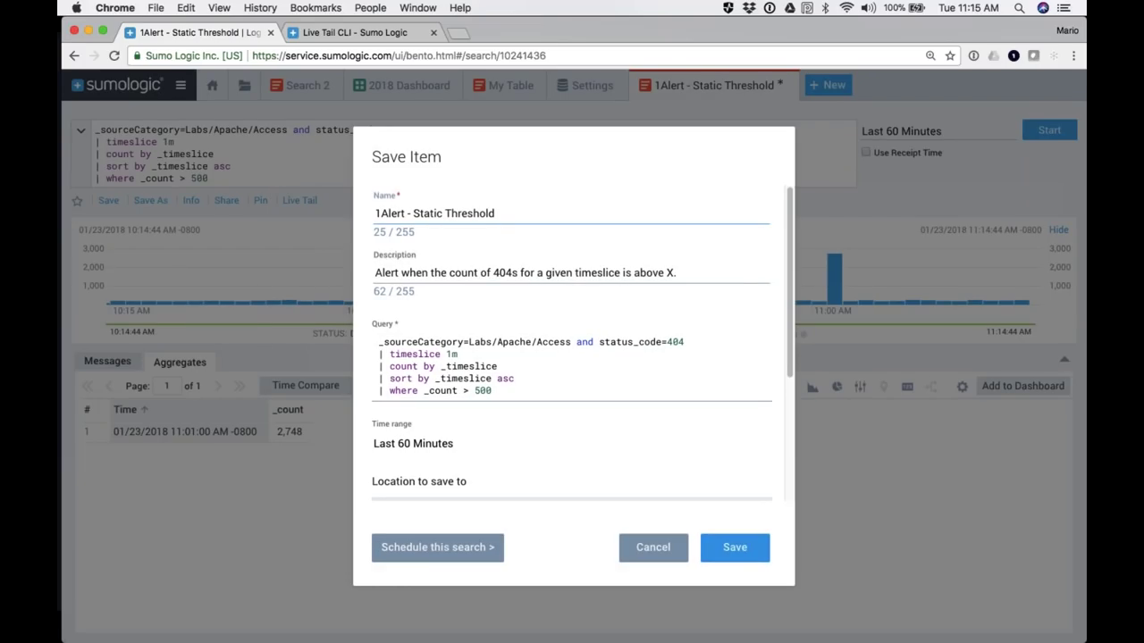
Step: Schedule the search Hourly over the last 60 minutes, notifying only if a condition is met
left_click(445, 556)
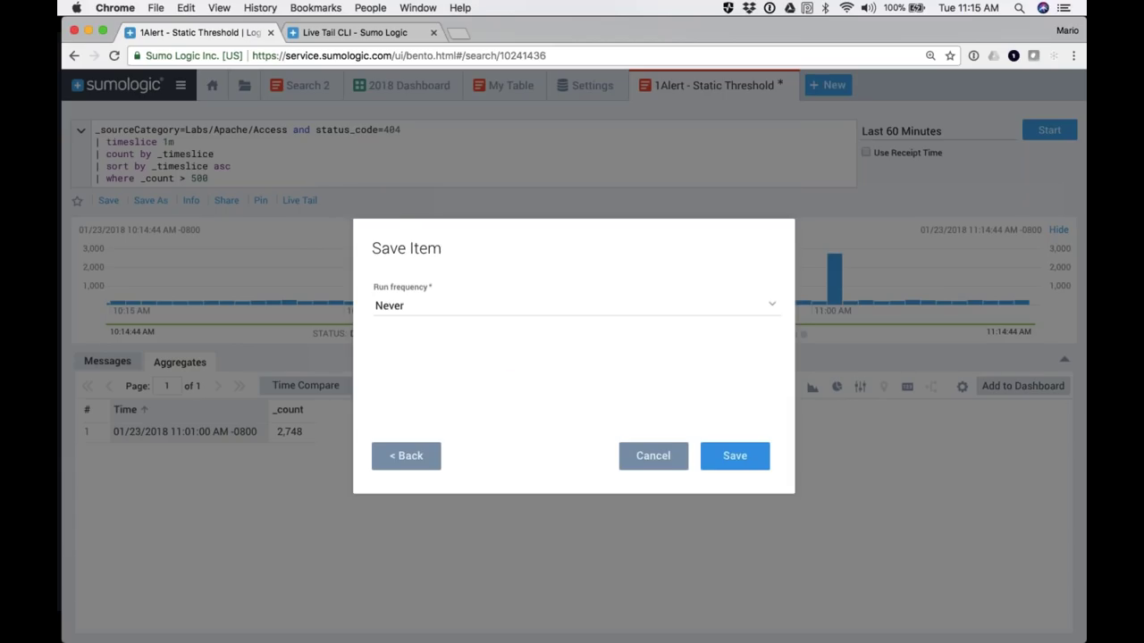
left_click(409, 308)
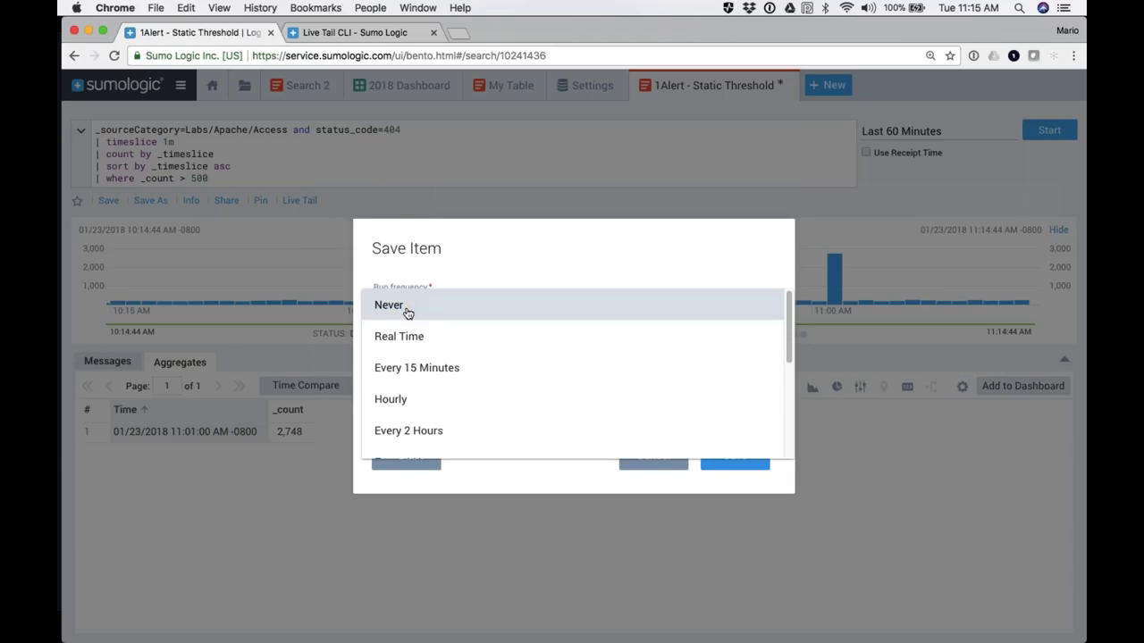
left_click(406, 403)
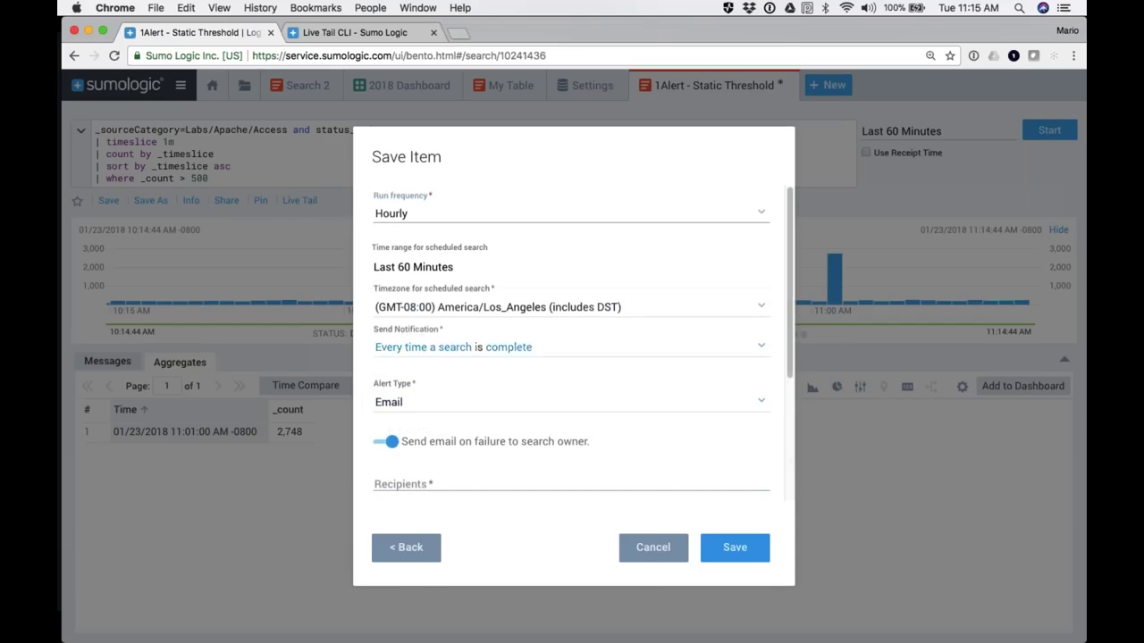
left_click(409, 274)
left_click(414, 353)
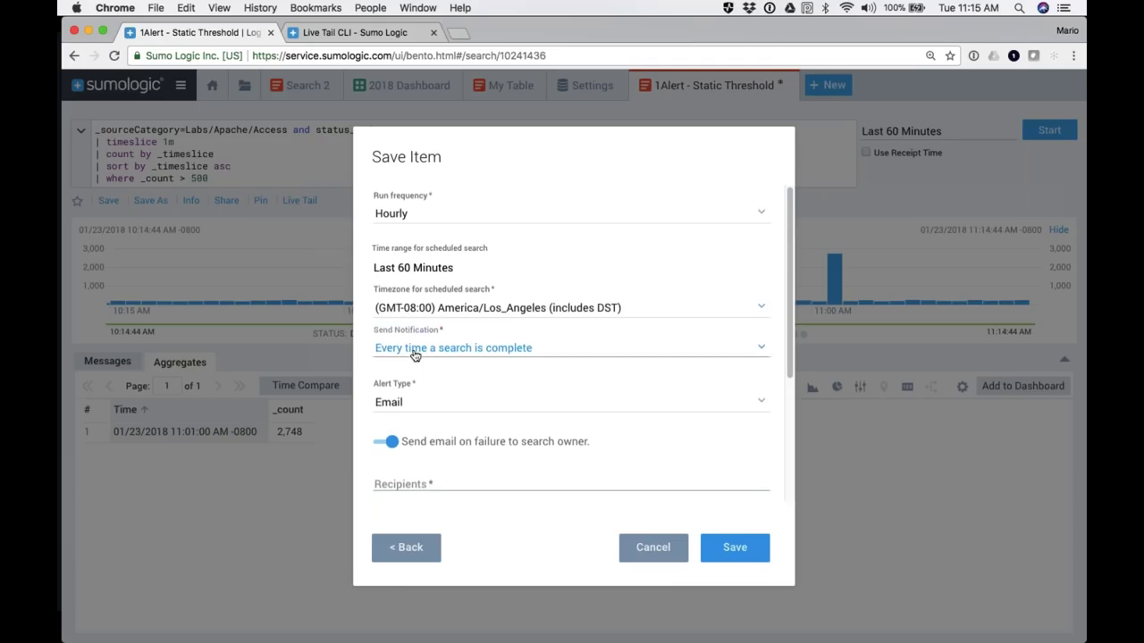
left_click(414, 351)
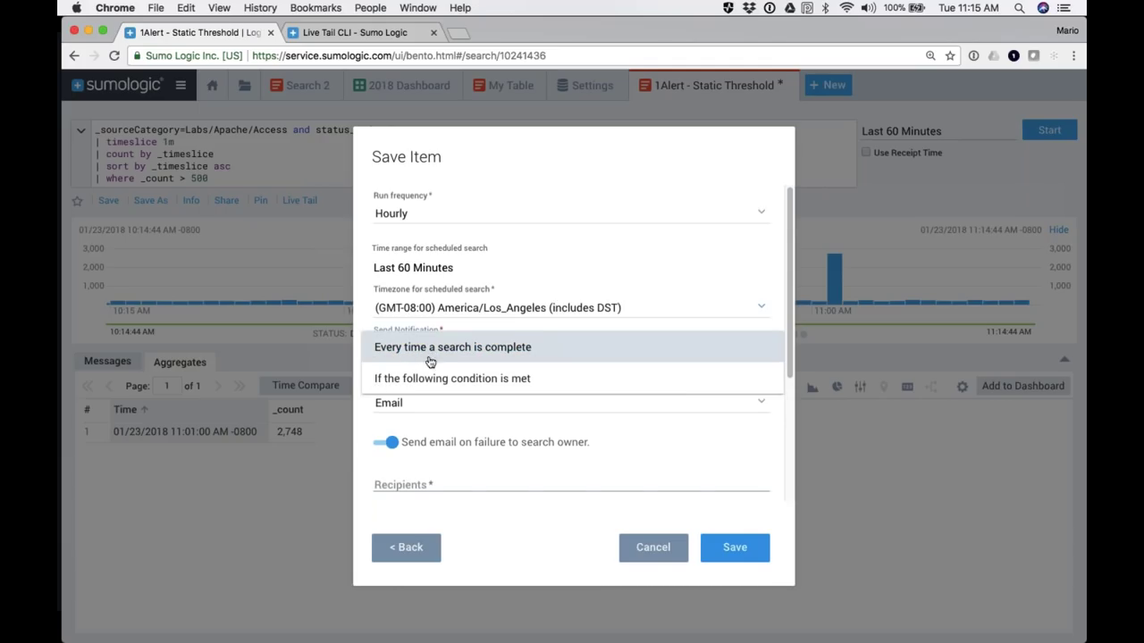
left_click(515, 378)
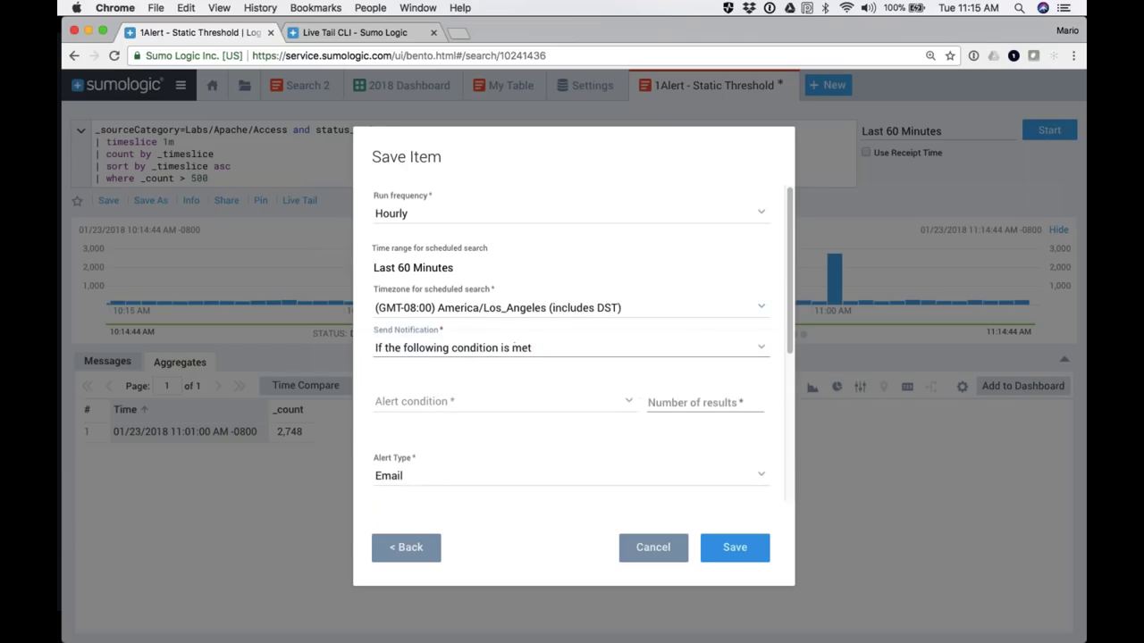
Step: Set the alert condition to number of results Greater than 0
left_click(696, 402)
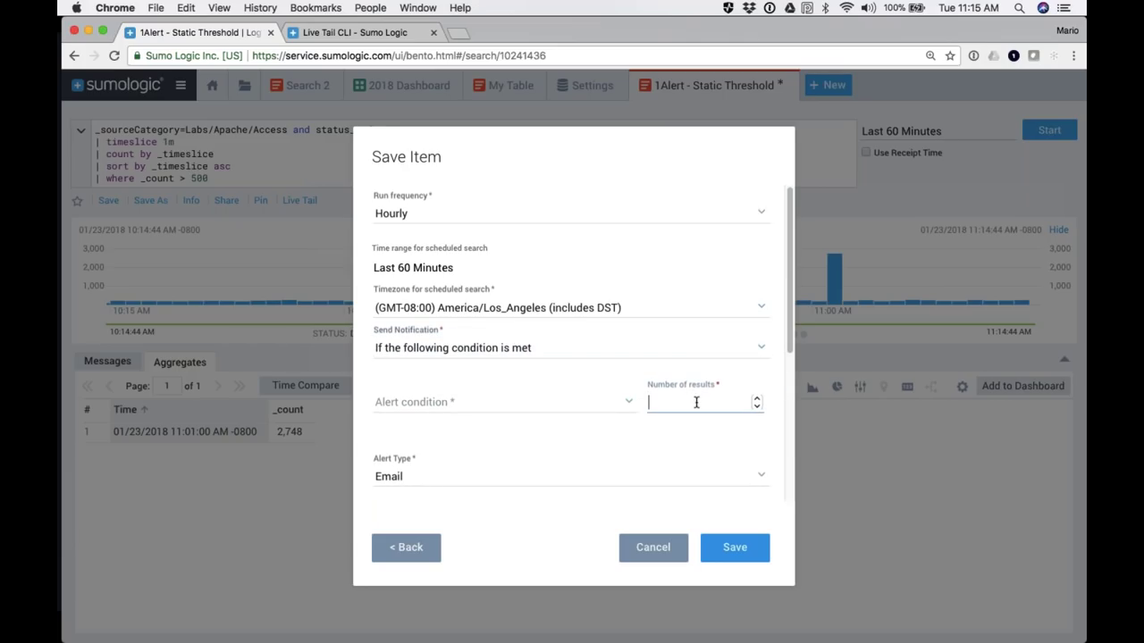
type("0")
left_click(416, 402)
left_click(441, 435)
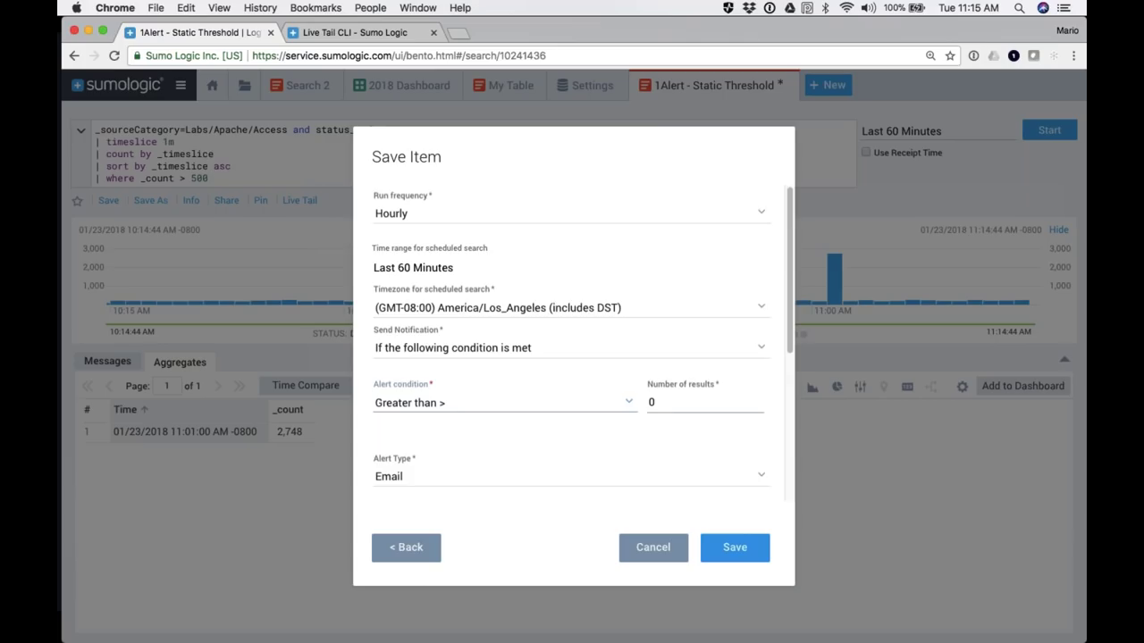
Step: Enter the recipient's e-mail address, review the subject, keep Email as alert type, then cancel without saving
scroll(415, 447, "down", 4)
scroll(415, 446, "down", 1)
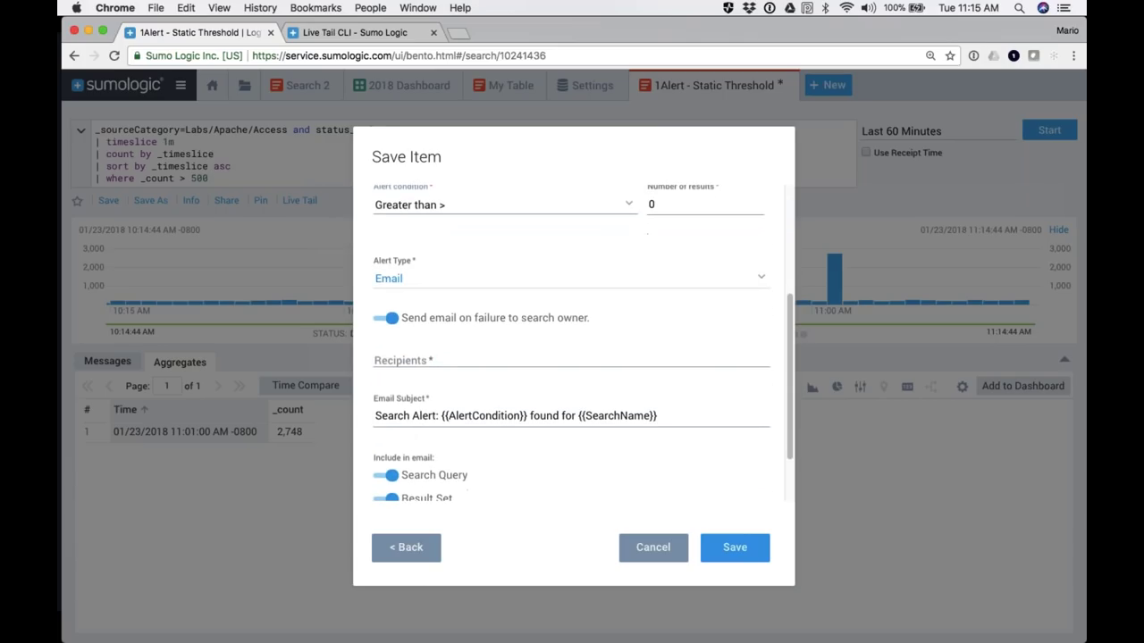
left_click(418, 355)
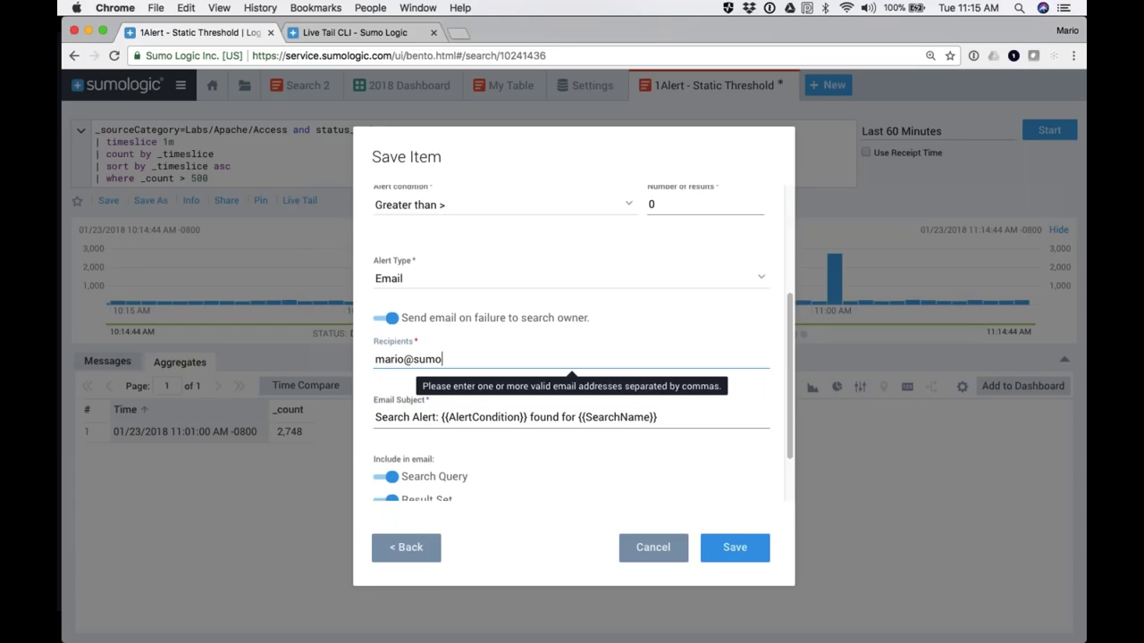
scroll(569, 334, "down", 2)
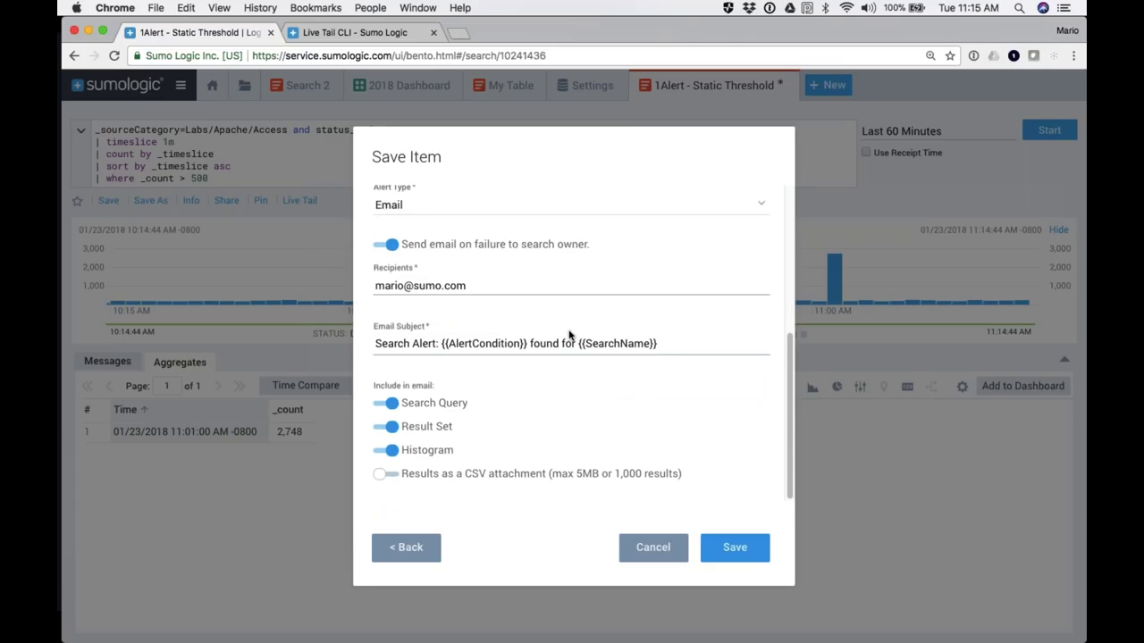
left_click(450, 344)
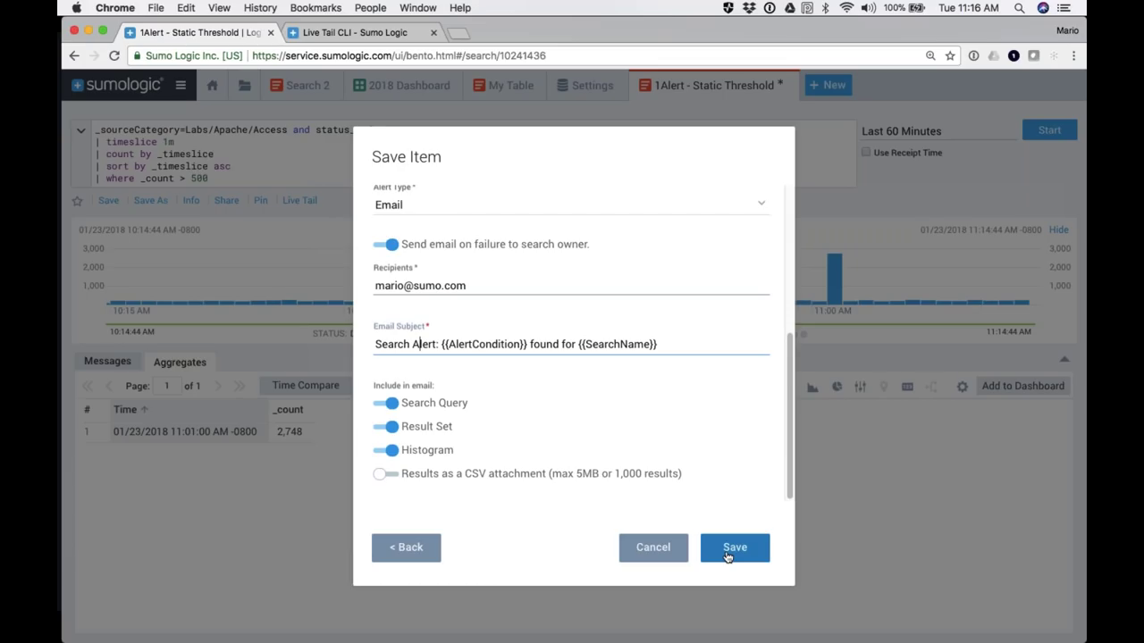
scroll(577, 444, "up", 2)
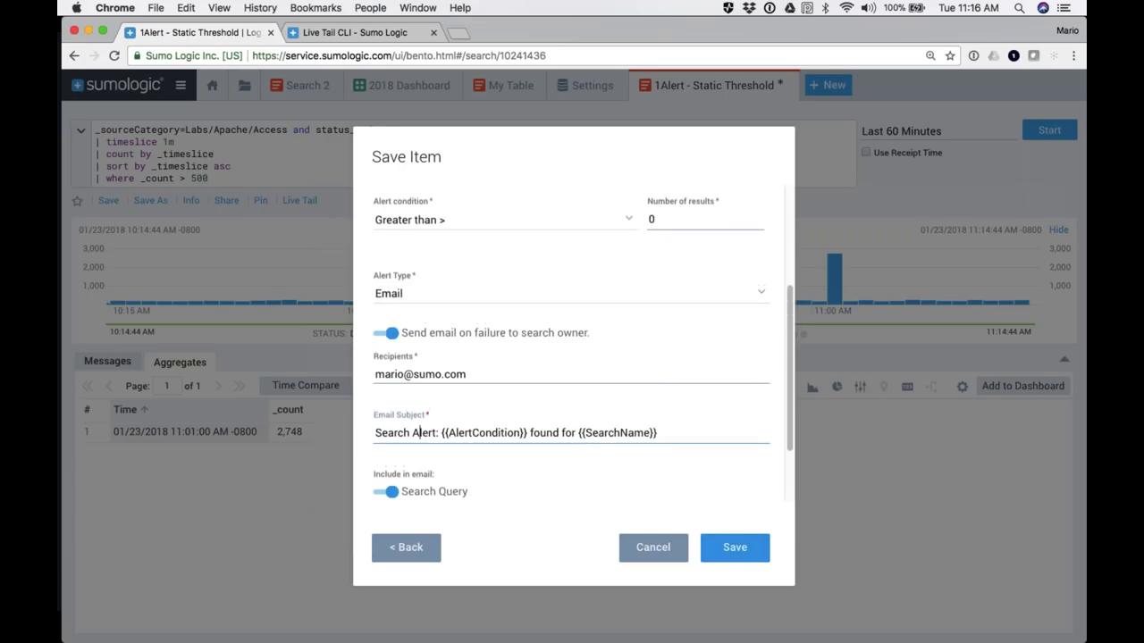
left_click(471, 306)
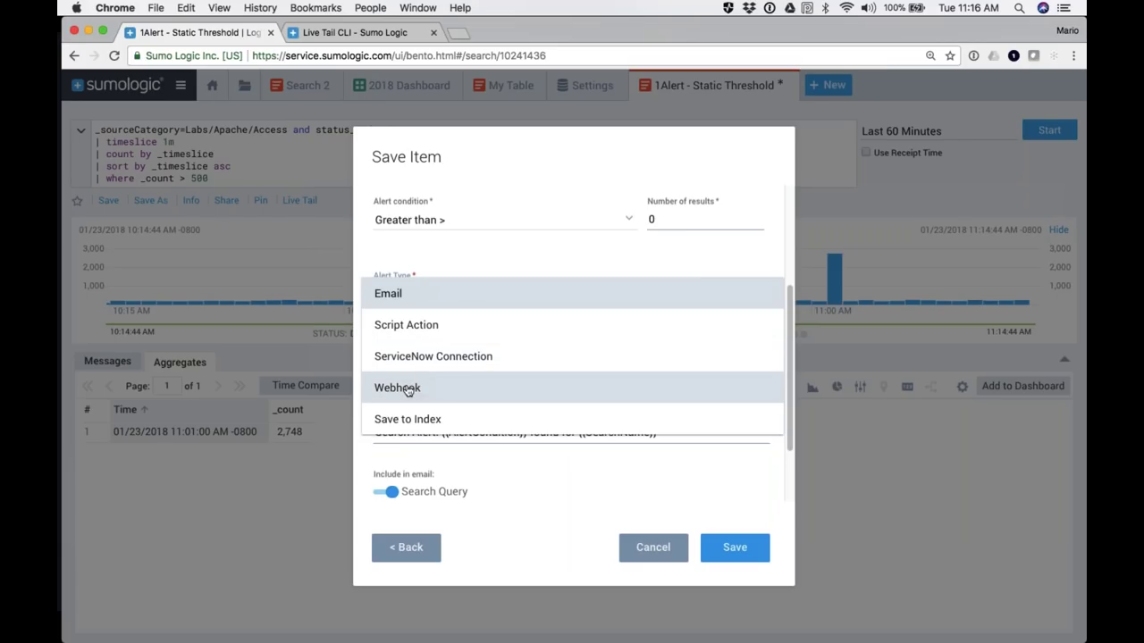
left_click(411, 294)
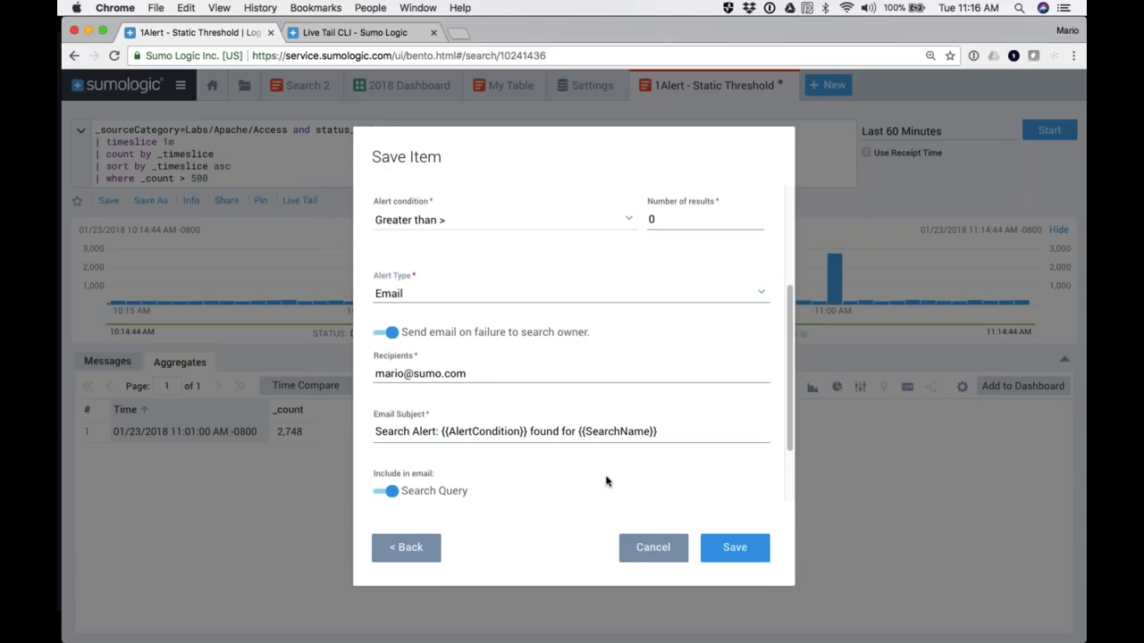
left_click(659, 547)
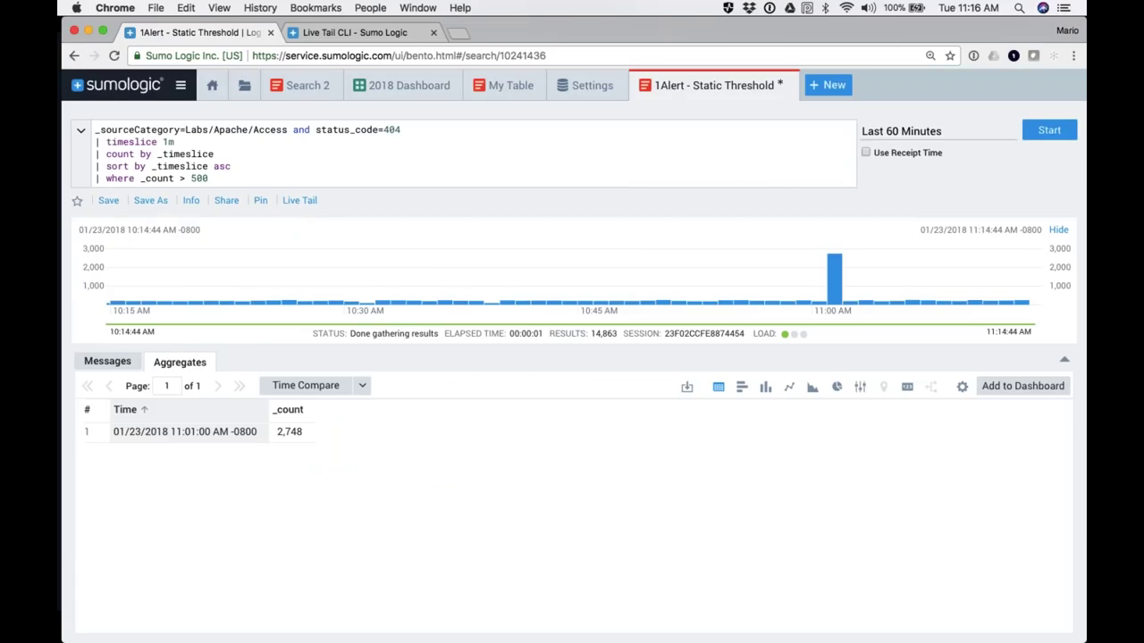
Step: Select the where filter line, dismiss the query help, and return to the Monitoring - Alerts slide
left_click_drag(96, 178, 212, 185)
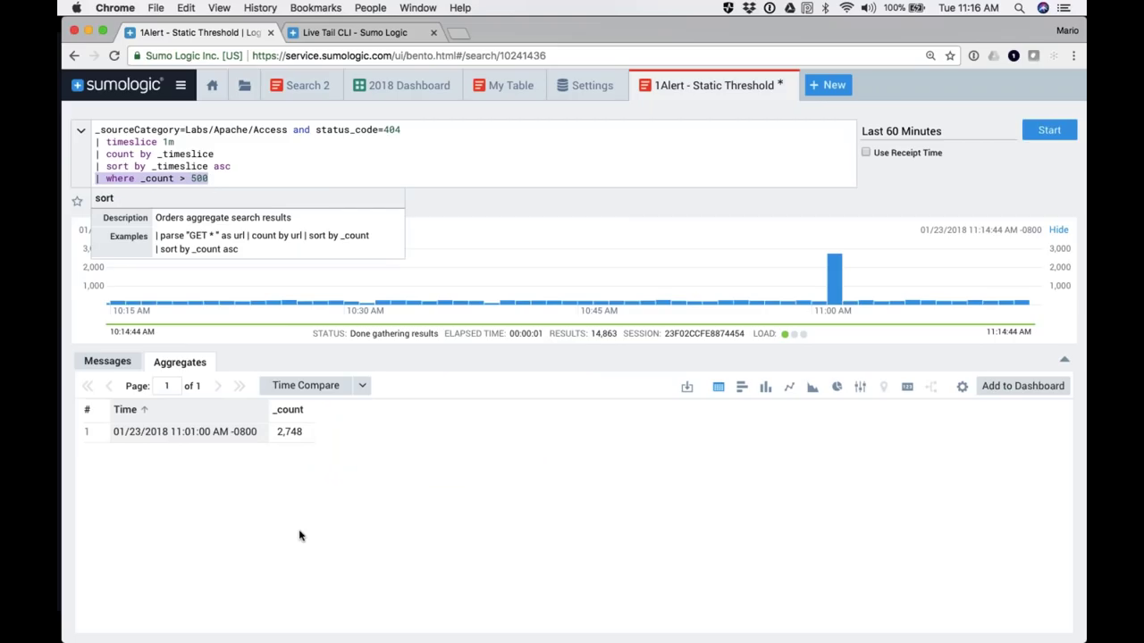
left_click(454, 527)
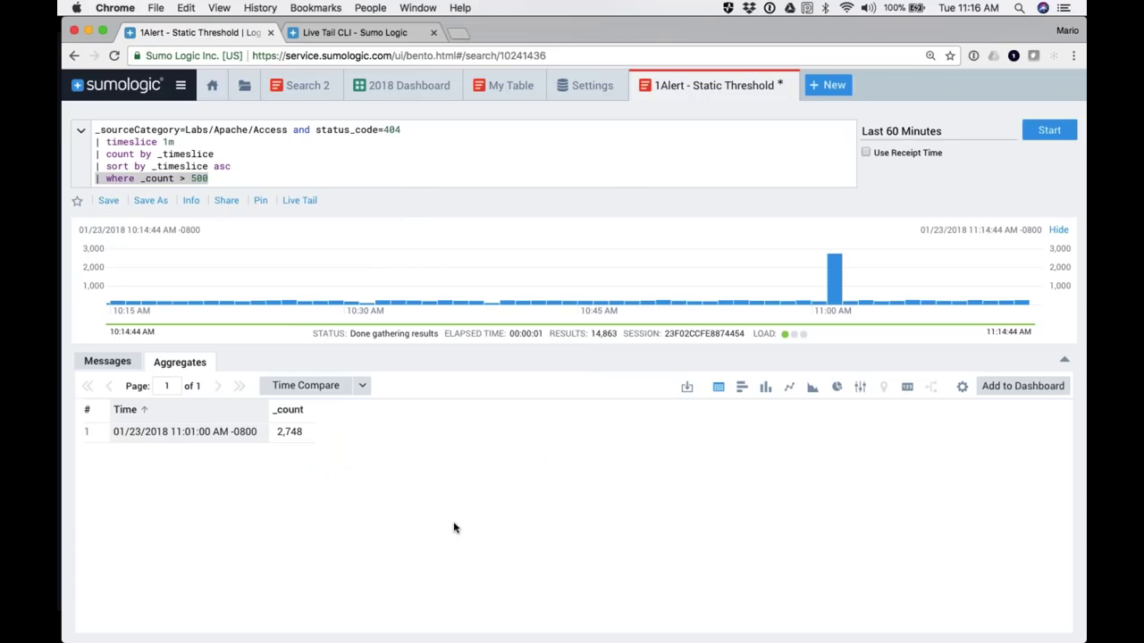
key("super+Tab")
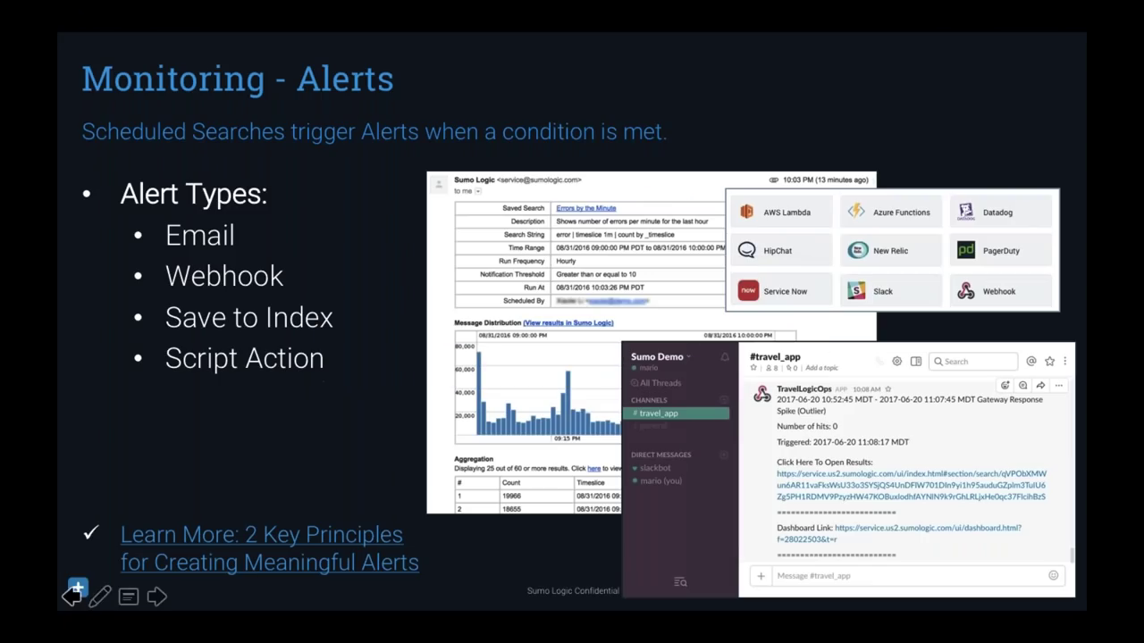